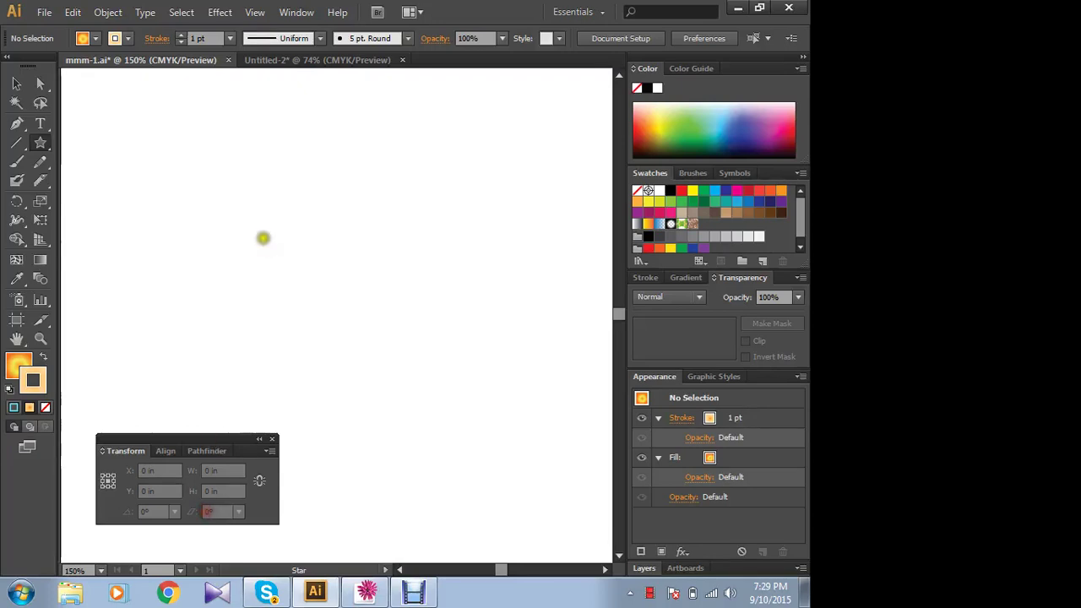
- Draw a tall ellipse near the artboard's top-left with the Ellipse tool
click(44, 142)
drag(44, 142, 103, 181)
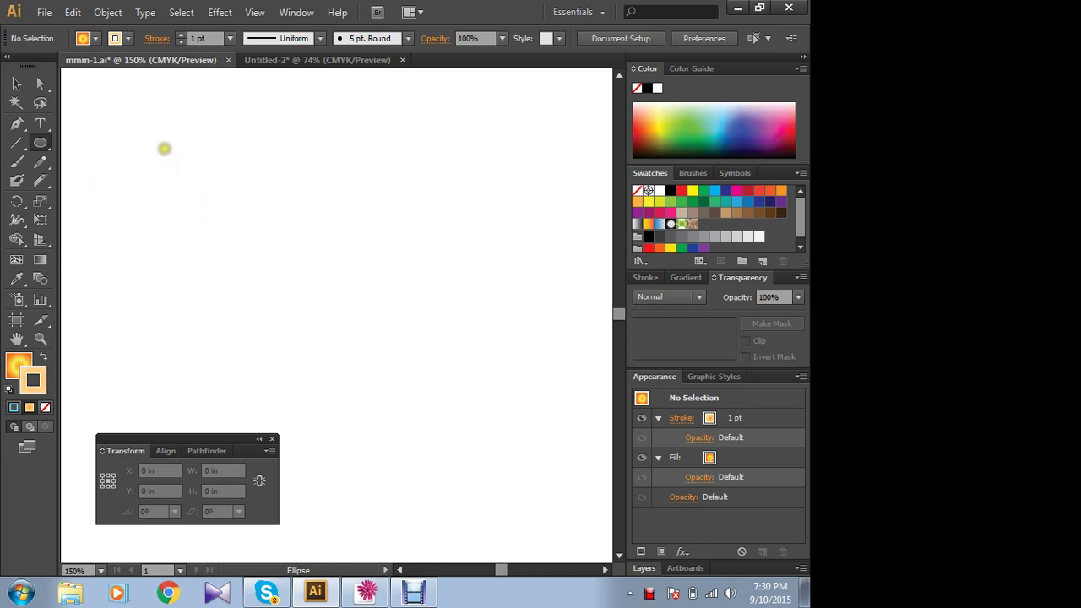
mouse_move(164, 148)
mouse_down()
mouse_move(234, 285)
mouse_move(261, 297)
mouse_up()
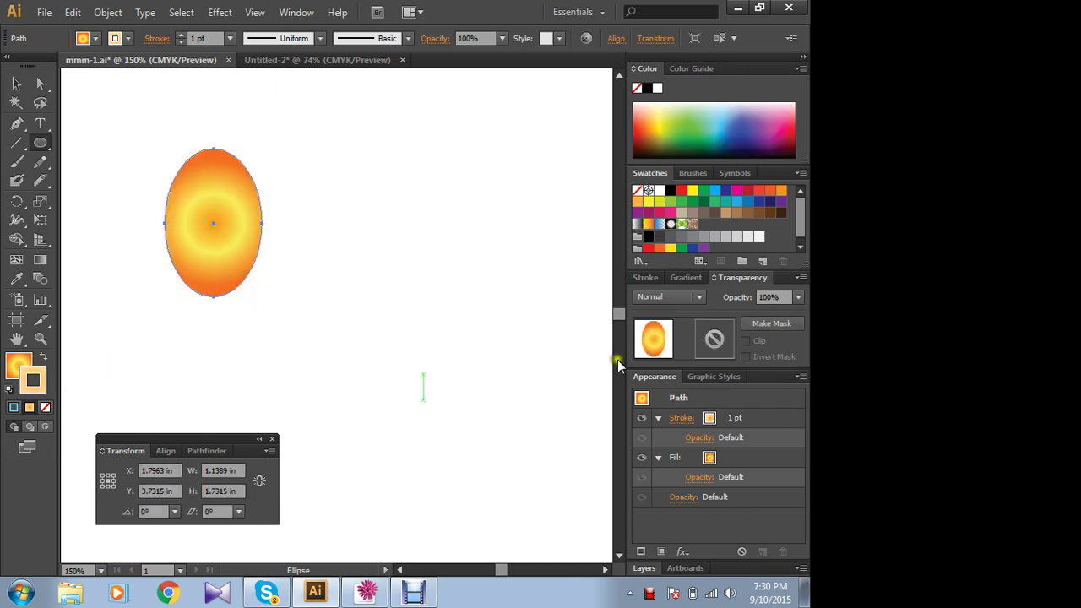
- Reset to default colours, then give the ellipse no fill and a red stroke
click(13, 407)
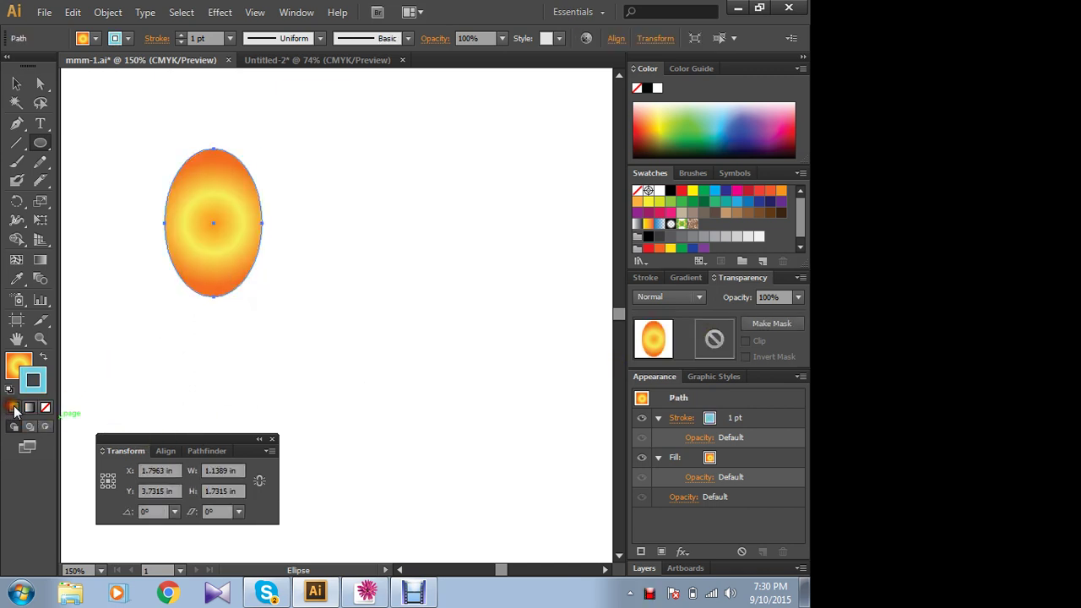
click(9, 389)
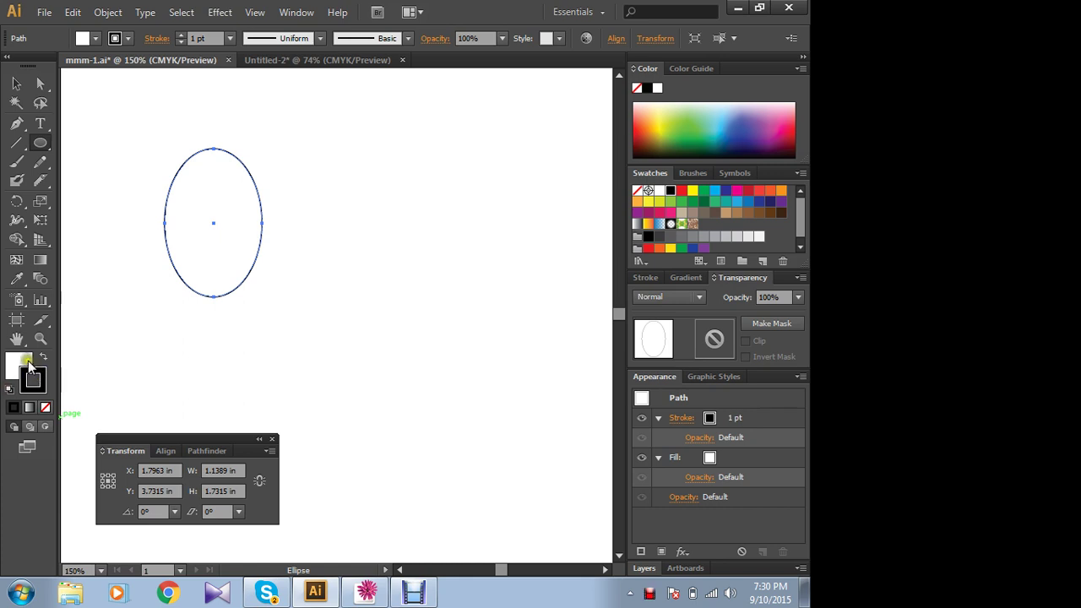
click(17, 363)
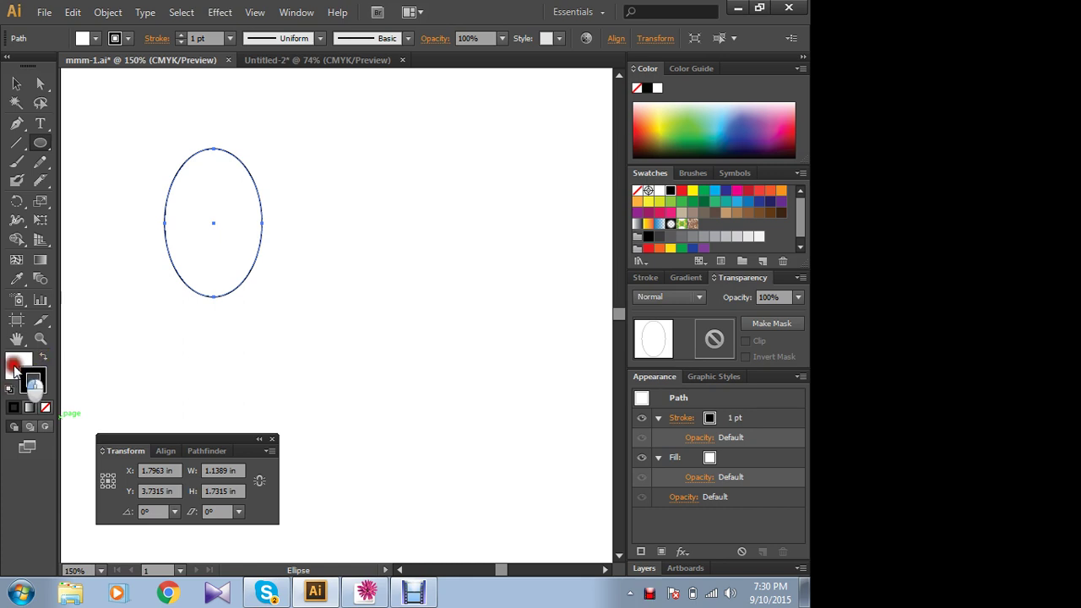
click(45, 408)
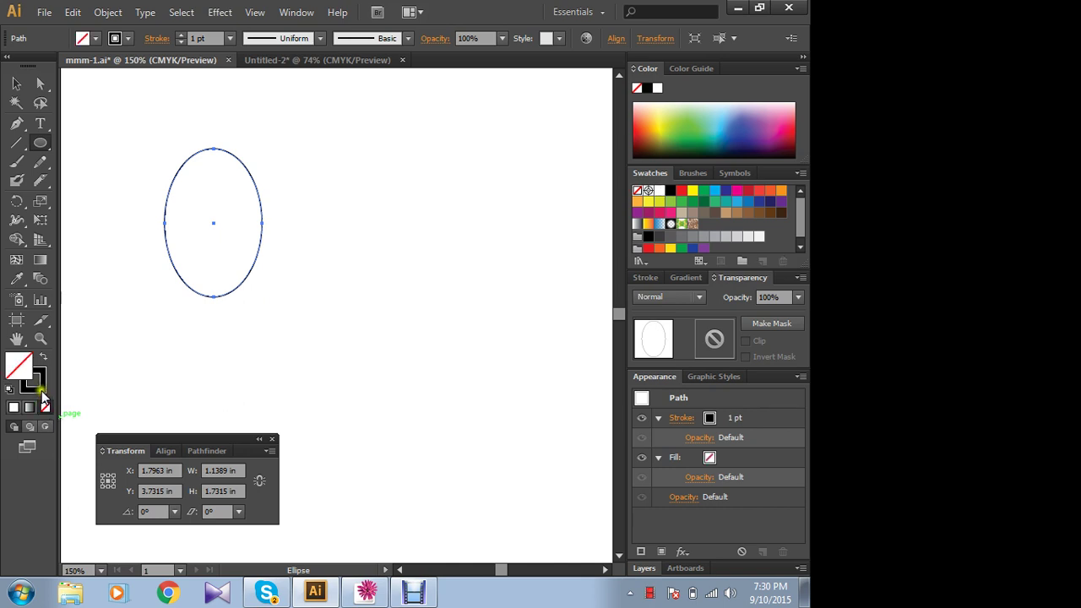
key(x)
click(778, 118)
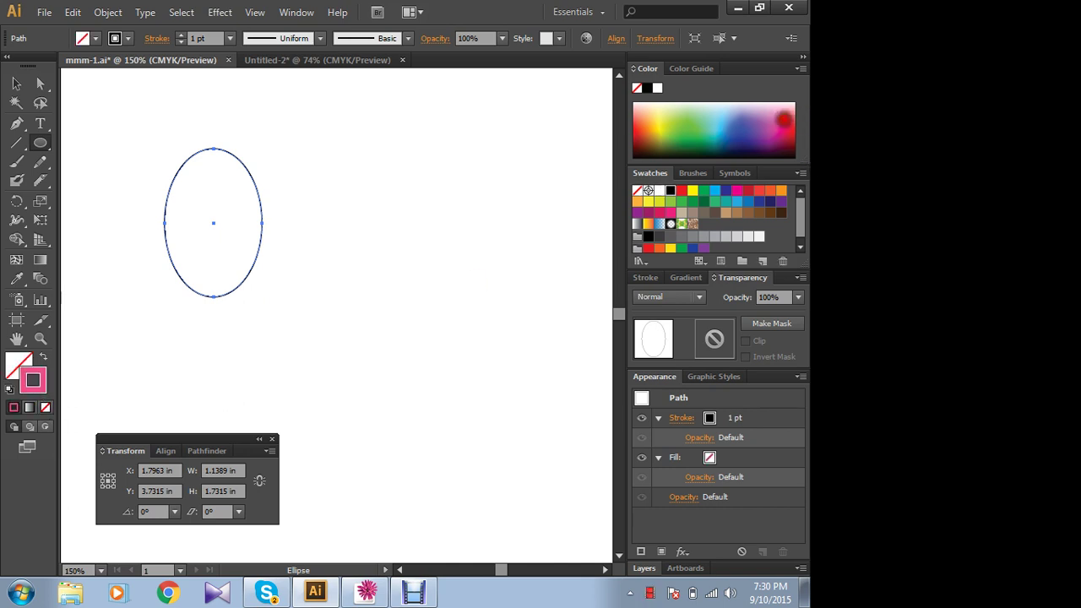
click(790, 131)
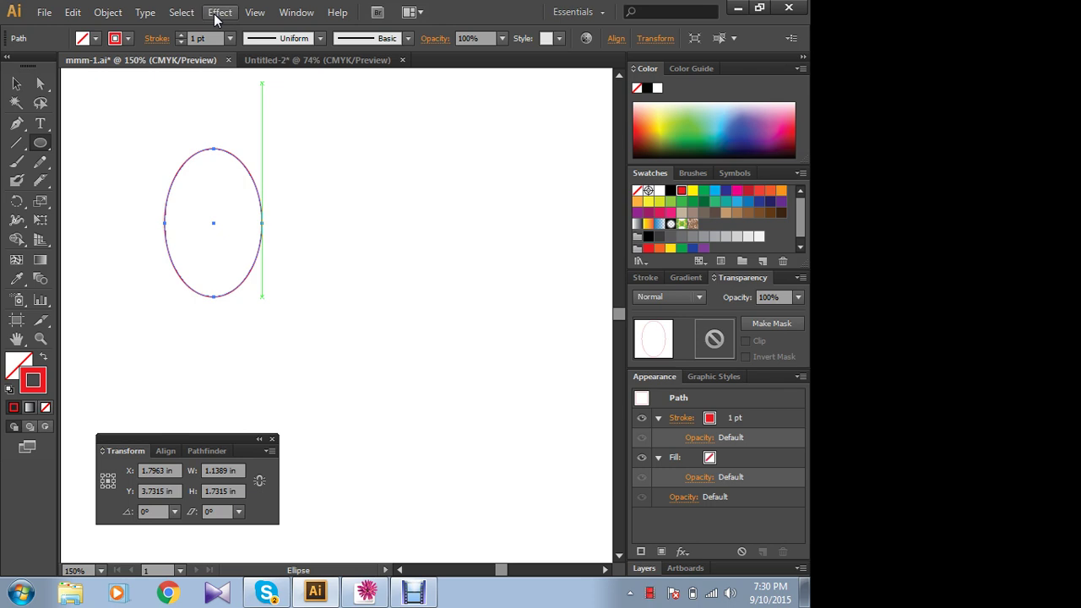
click(218, 14)
mouse_move(233, 103)
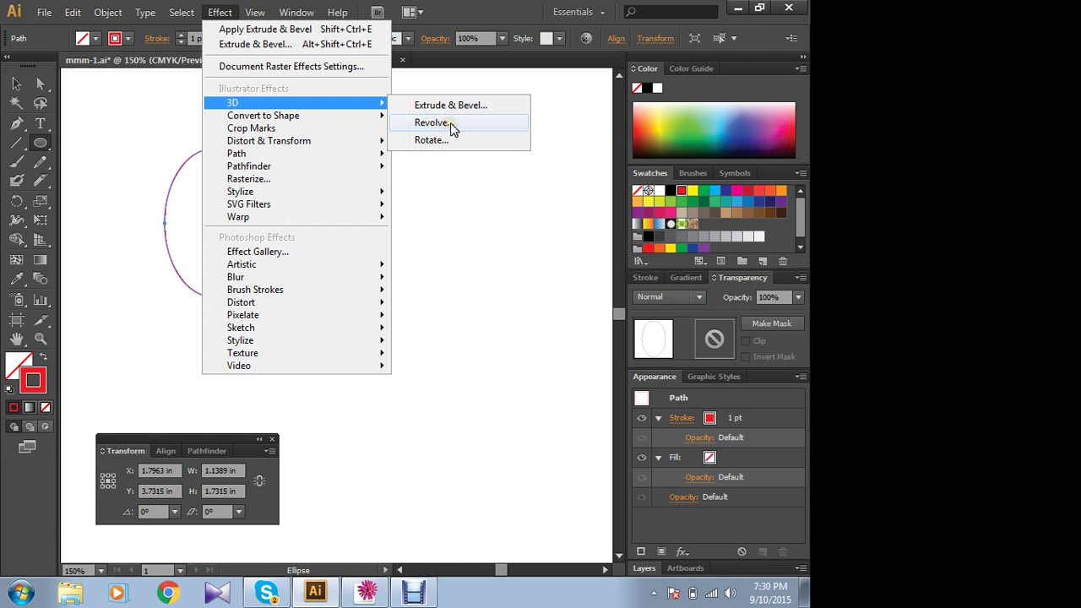
click(451, 125)
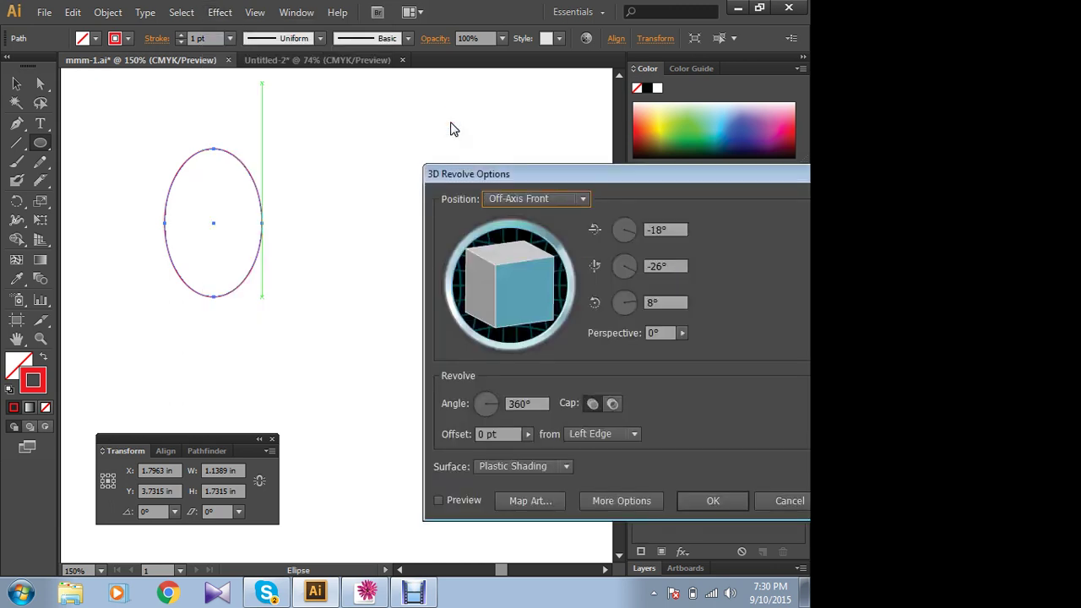
drag(666, 173, 569, 44)
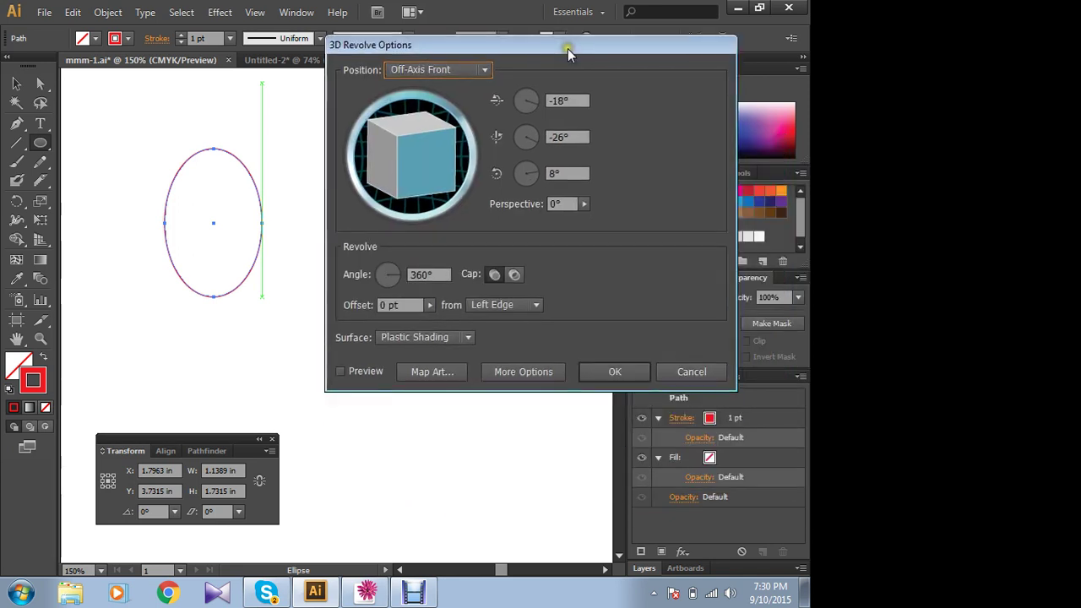
click(342, 373)
click(349, 377)
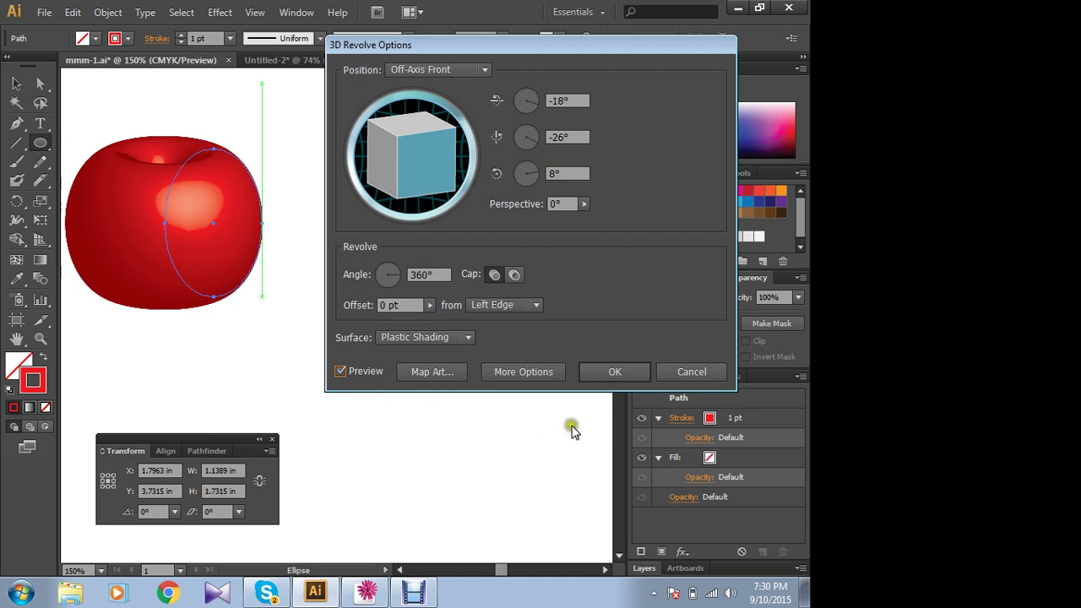
click(692, 372)
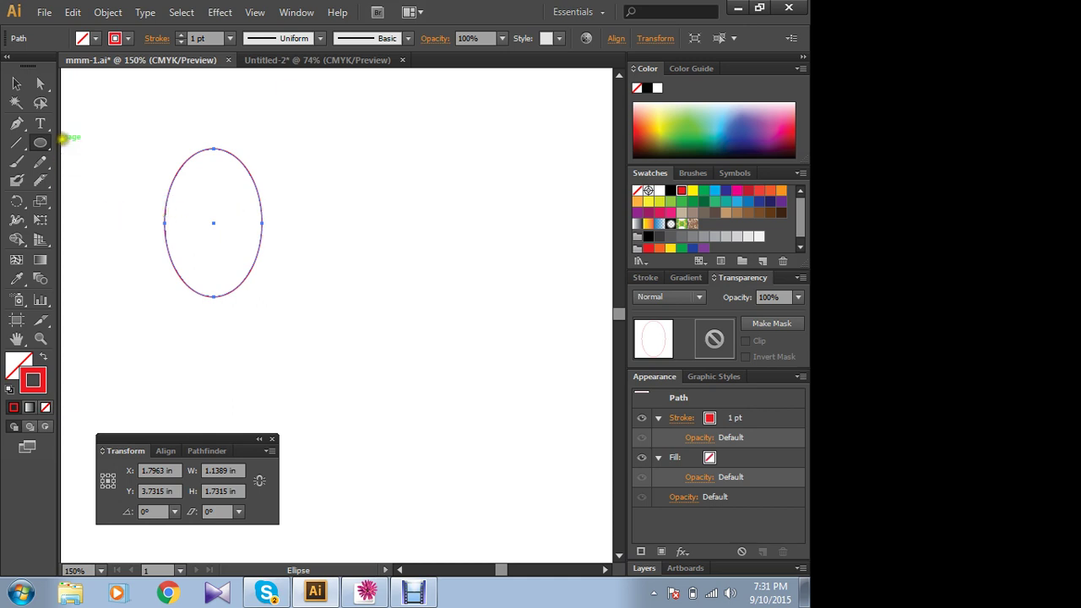
- Select the red ellipse with the Selection tool
click(16, 82)
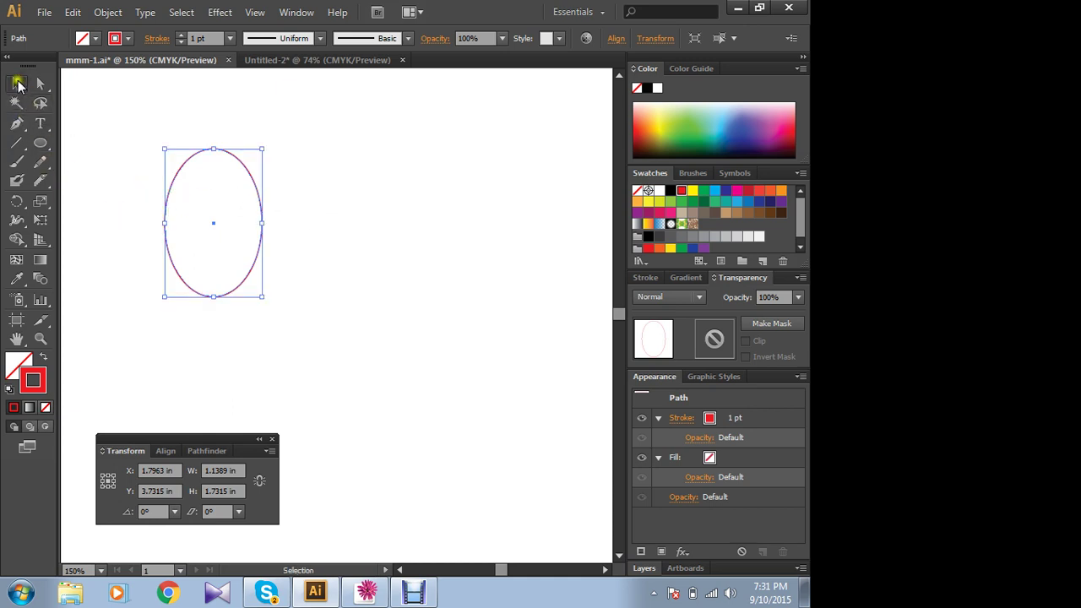
click(509, 198)
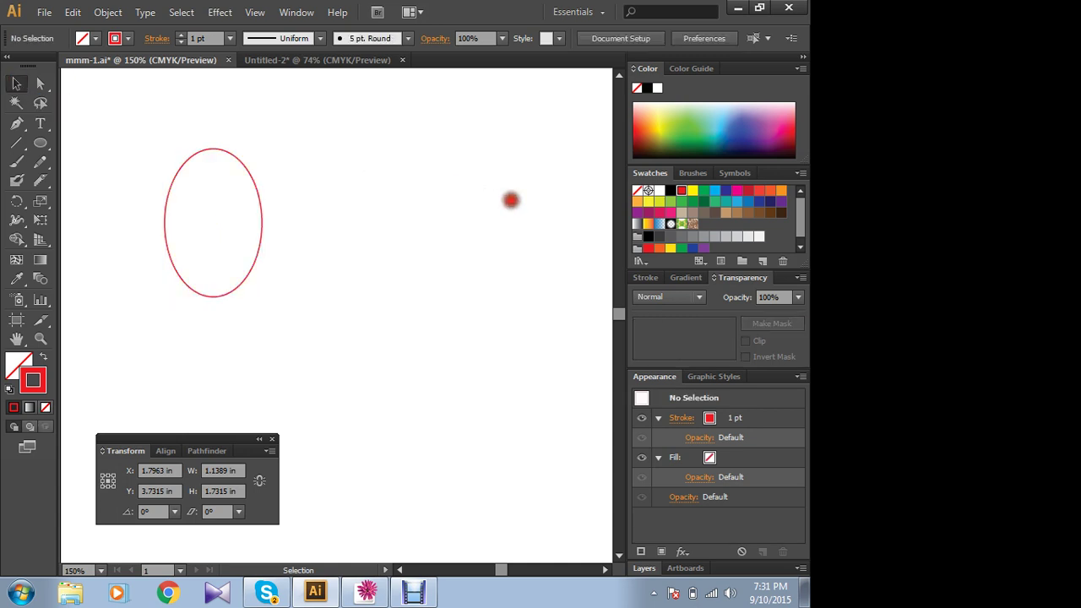
drag(331, 148, 131, 288)
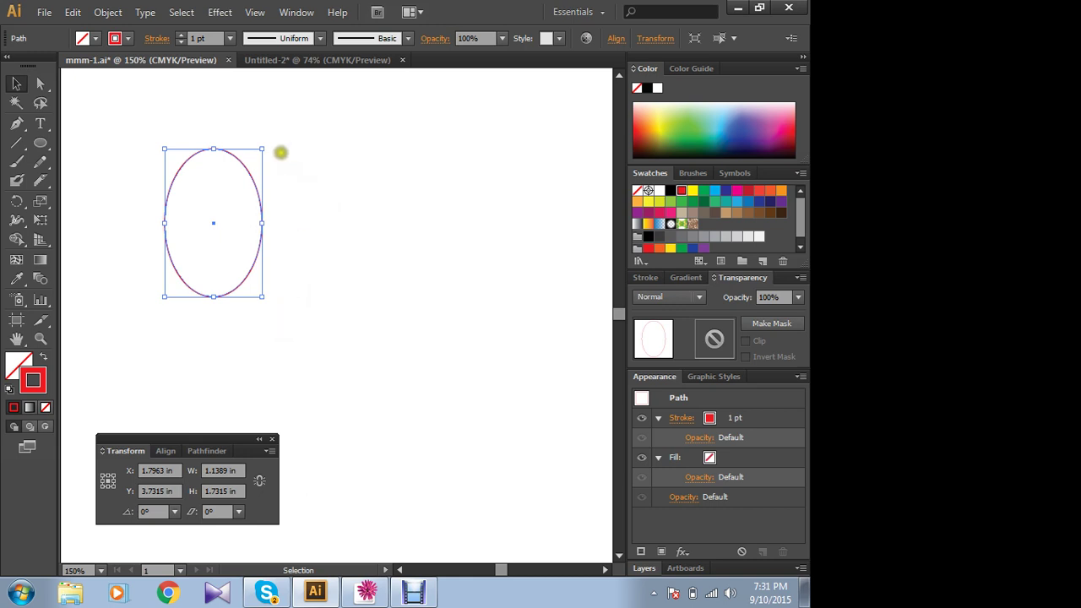
- Apply Effect > 3D > Revolve with preview, tilted to -16°, -22°, 7°
click(218, 12)
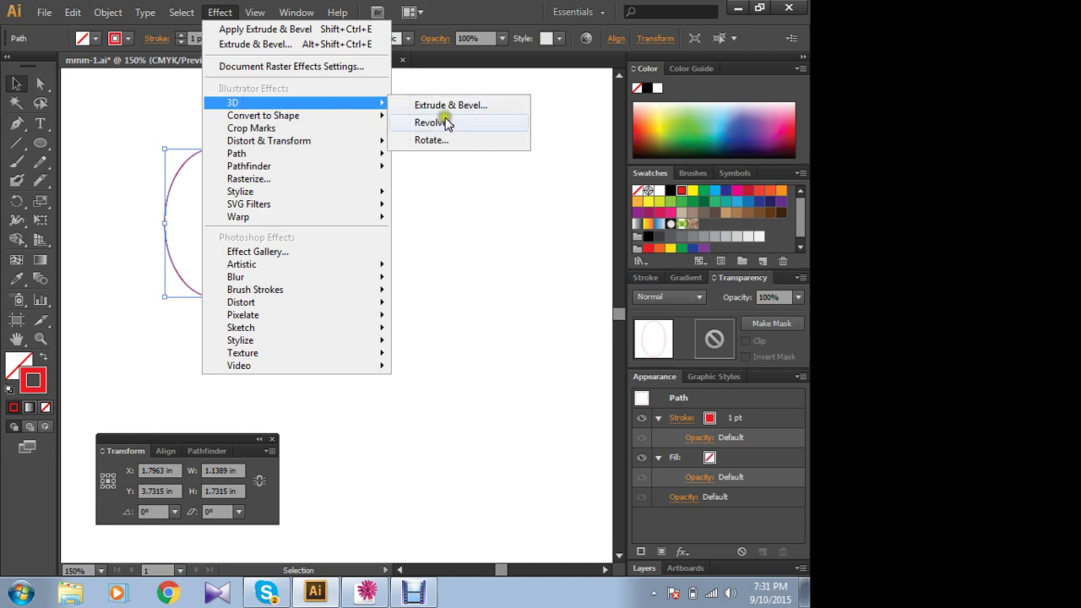
click(446, 124)
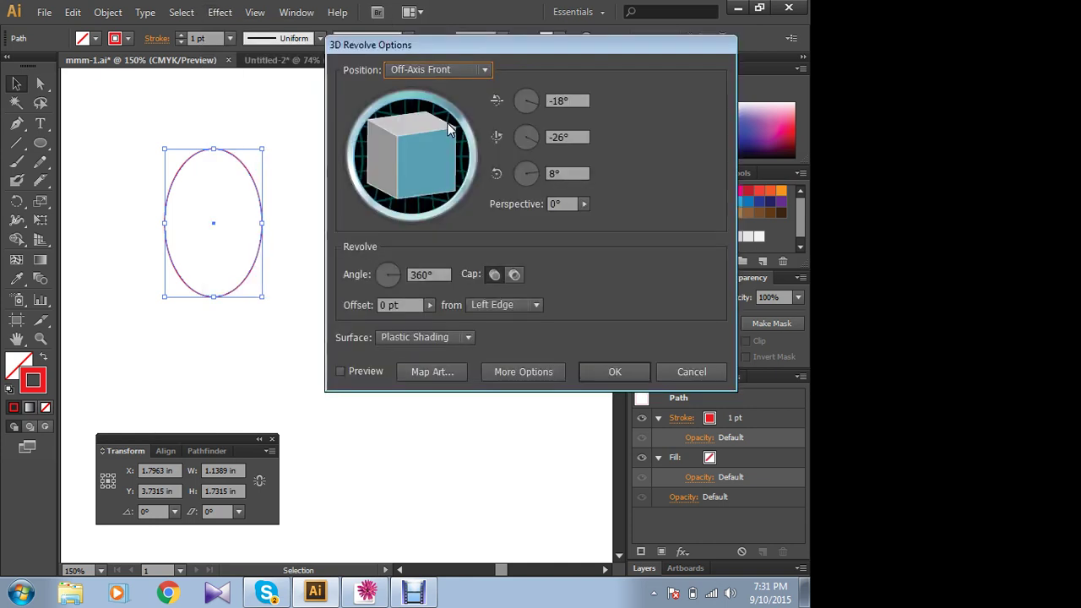
drag(517, 46, 489, 45)
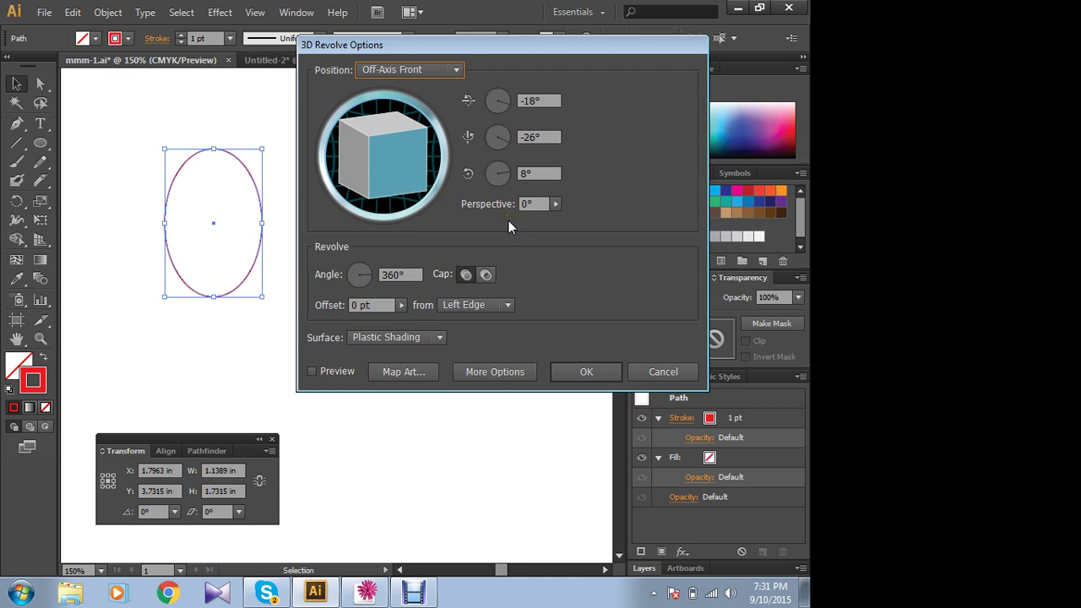
click(311, 372)
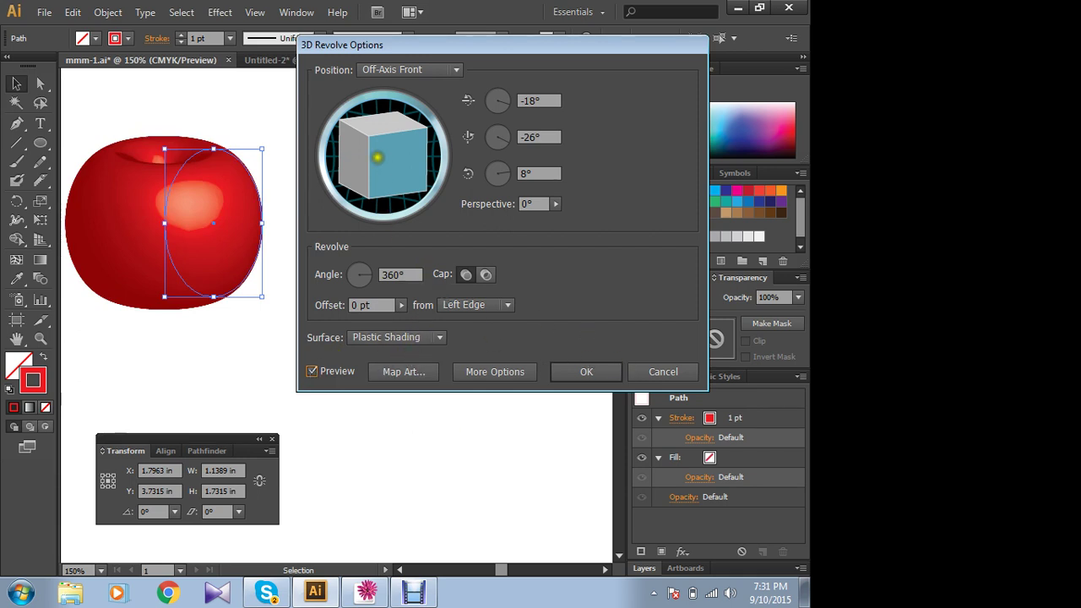
drag(377, 157, 371, 152)
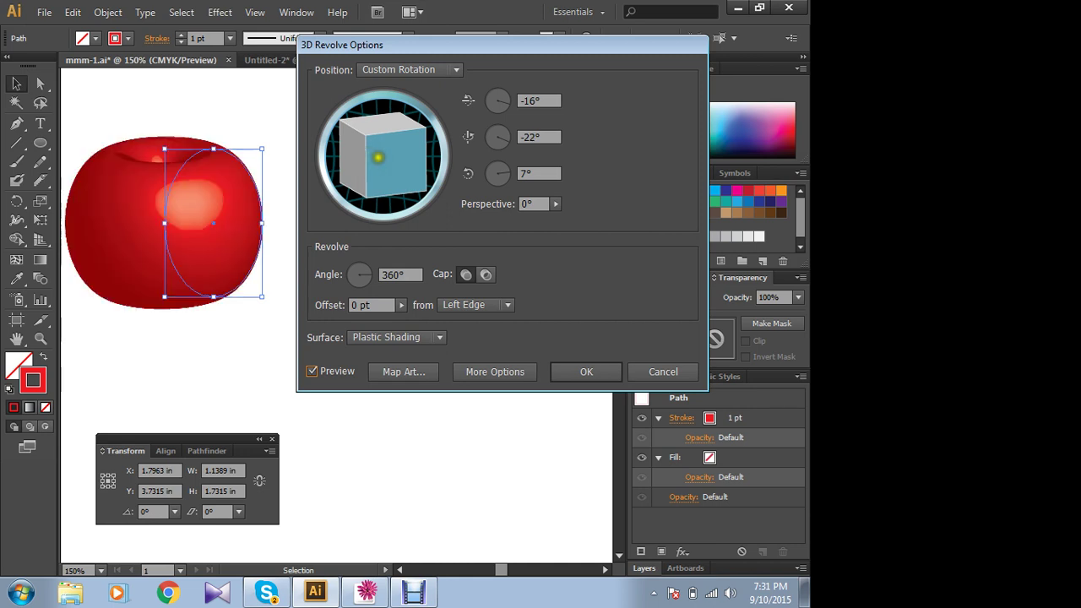
click(393, 232)
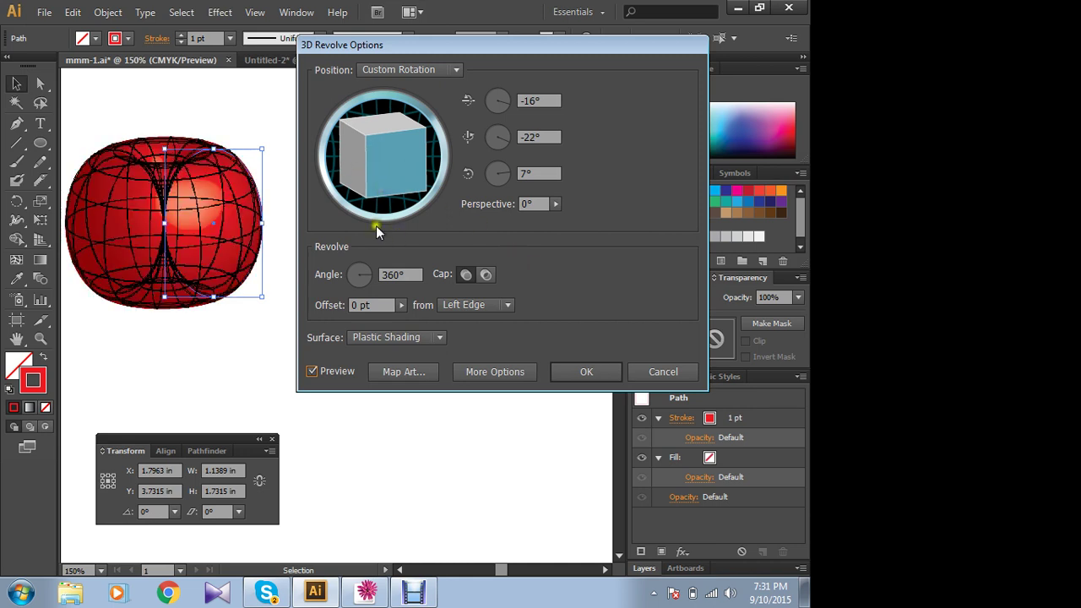
drag(422, 44, 443, 47)
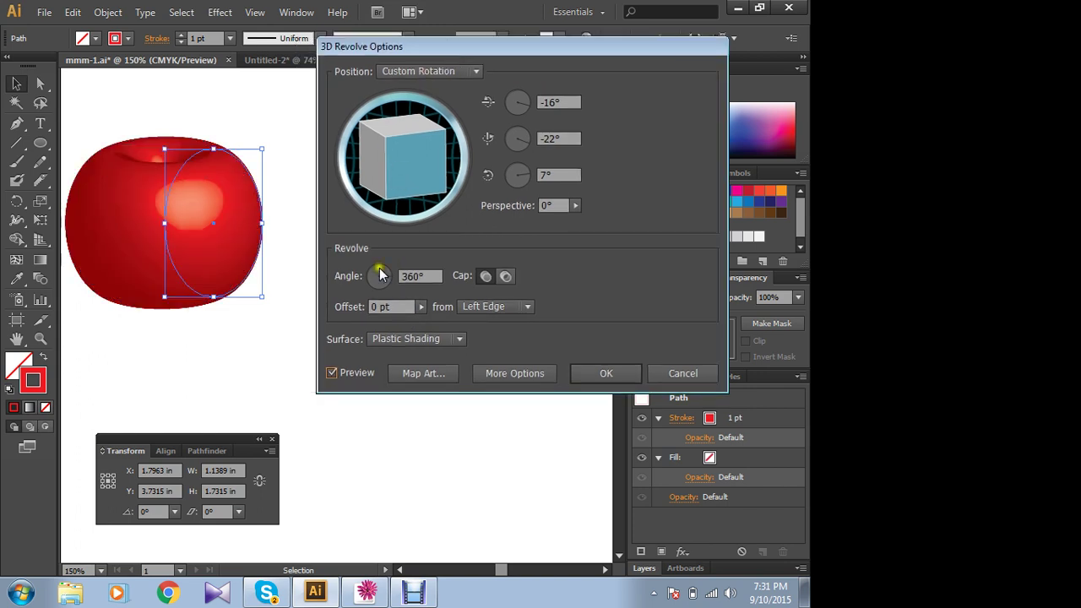
click(602, 373)
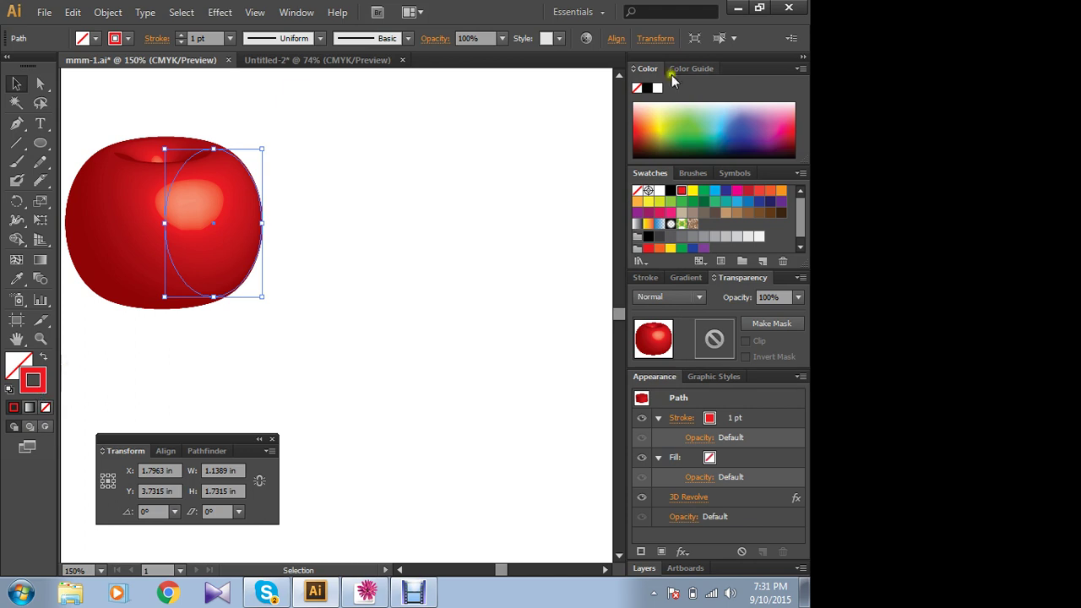
- Recolour the 3D cherry body, trying greens before settling on a slightly darker red
click(700, 145)
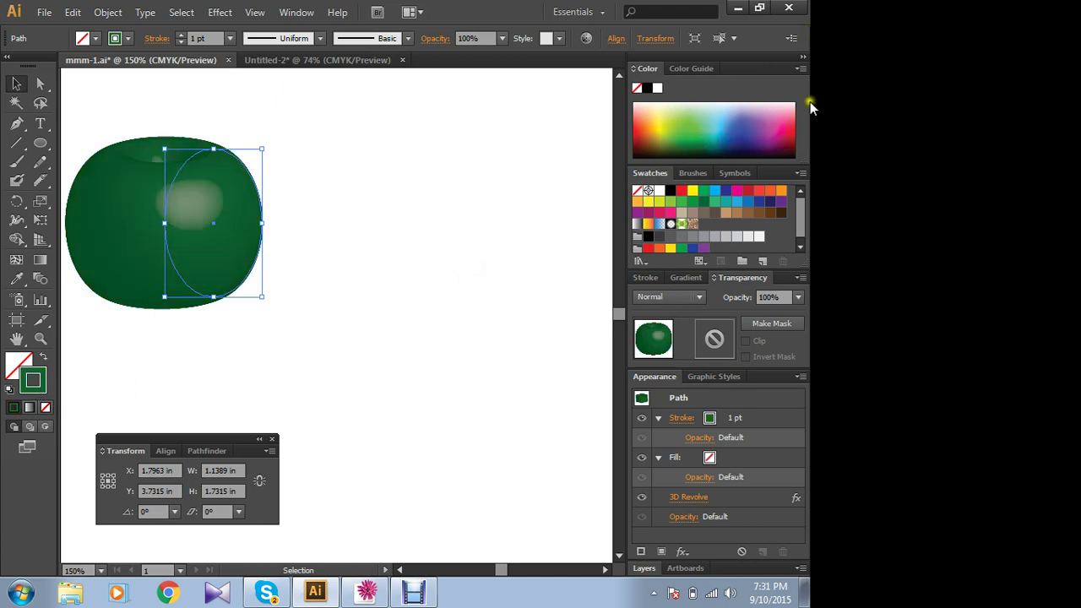
click(687, 123)
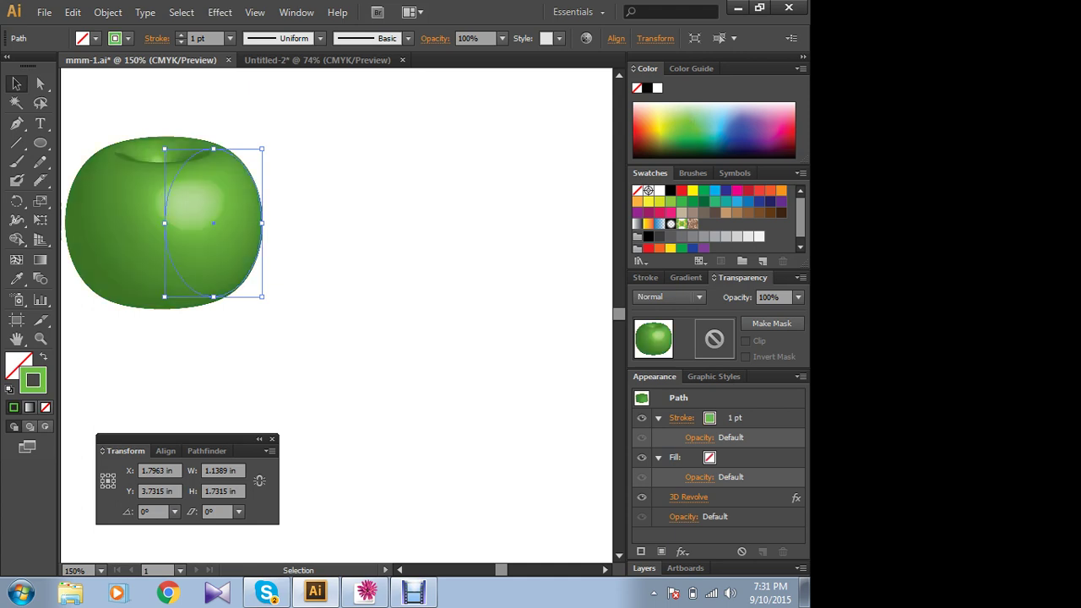
click(787, 129)
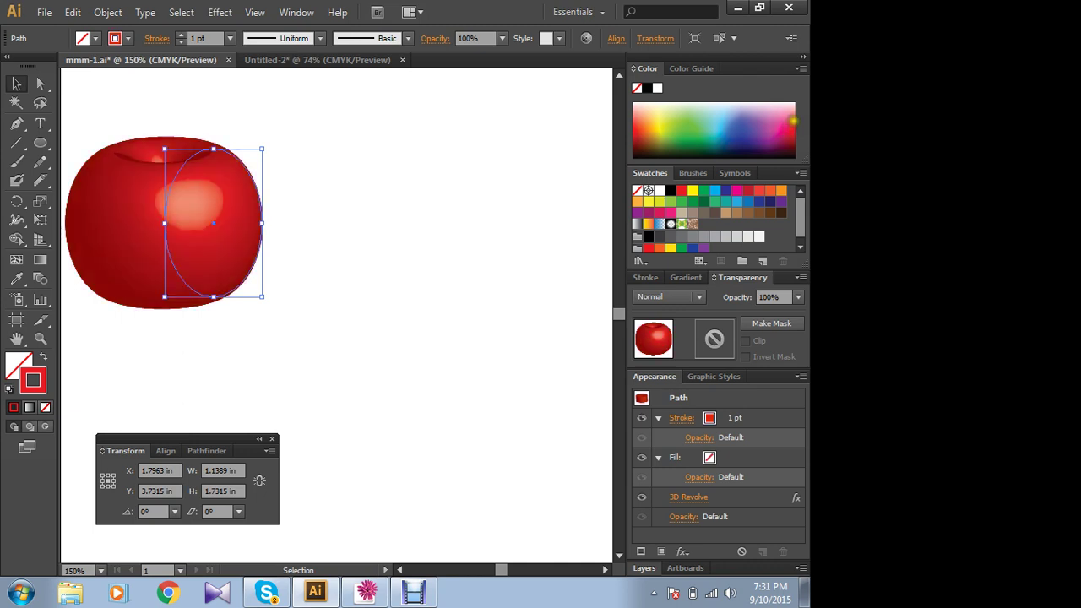
click(789, 123)
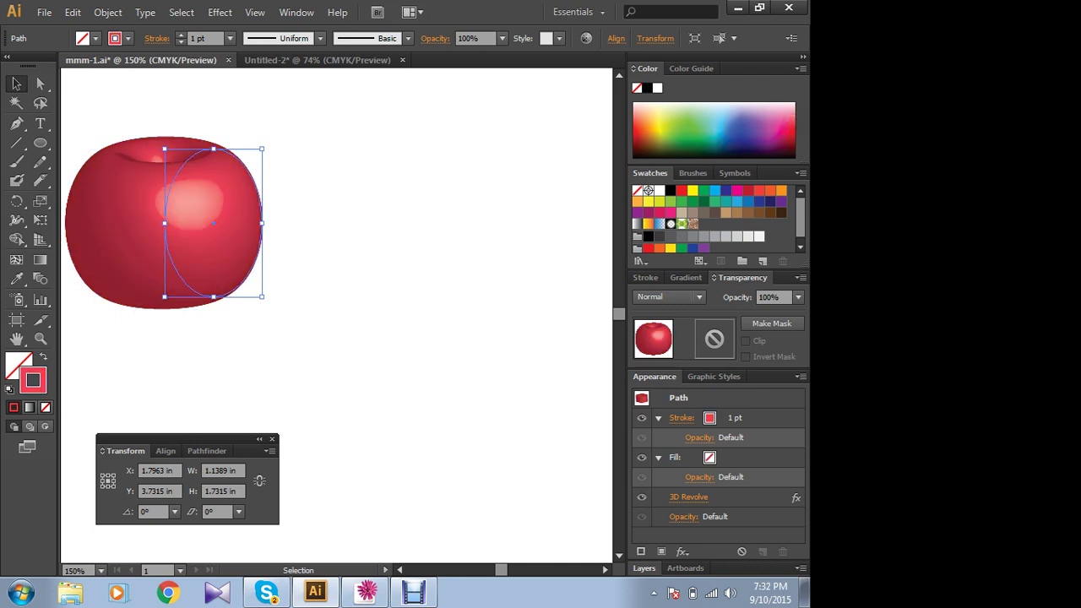
click(788, 126)
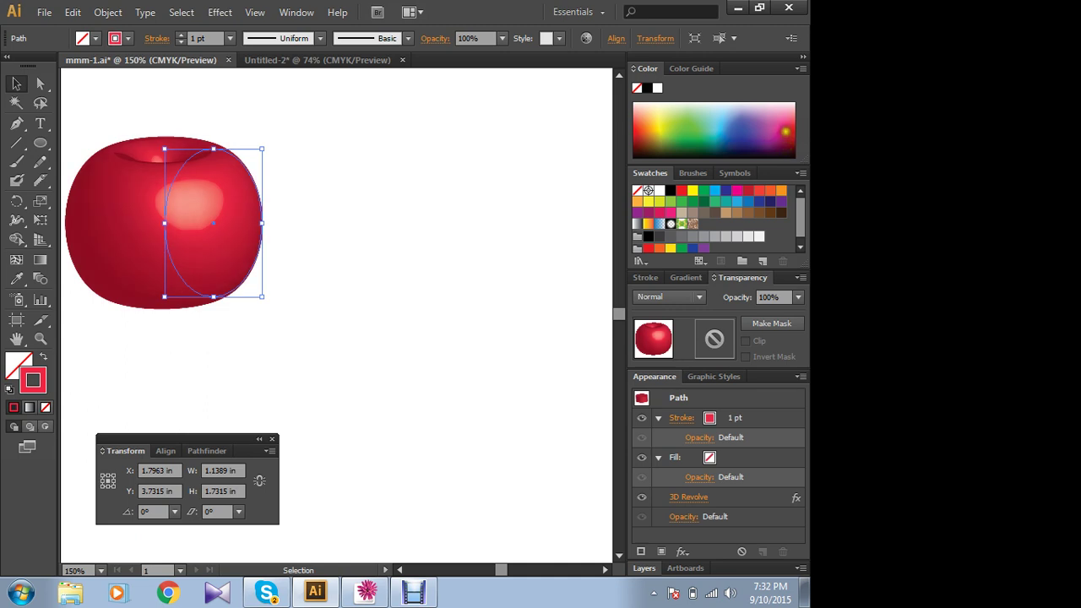
click(785, 130)
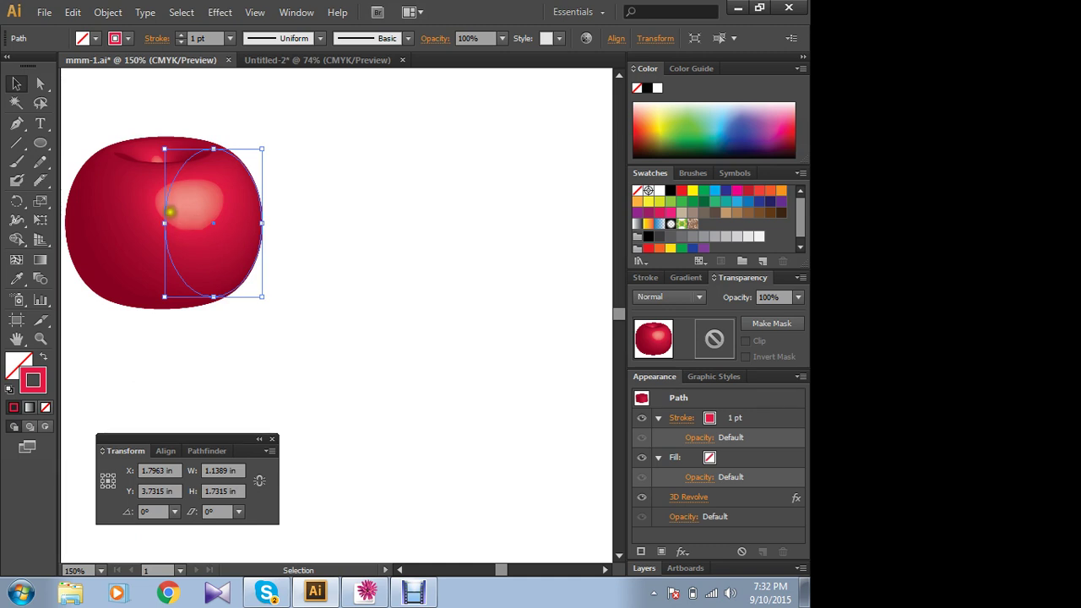
- Move the cherry toward the page centre and make it a warmer red
drag(170, 212, 309, 240)
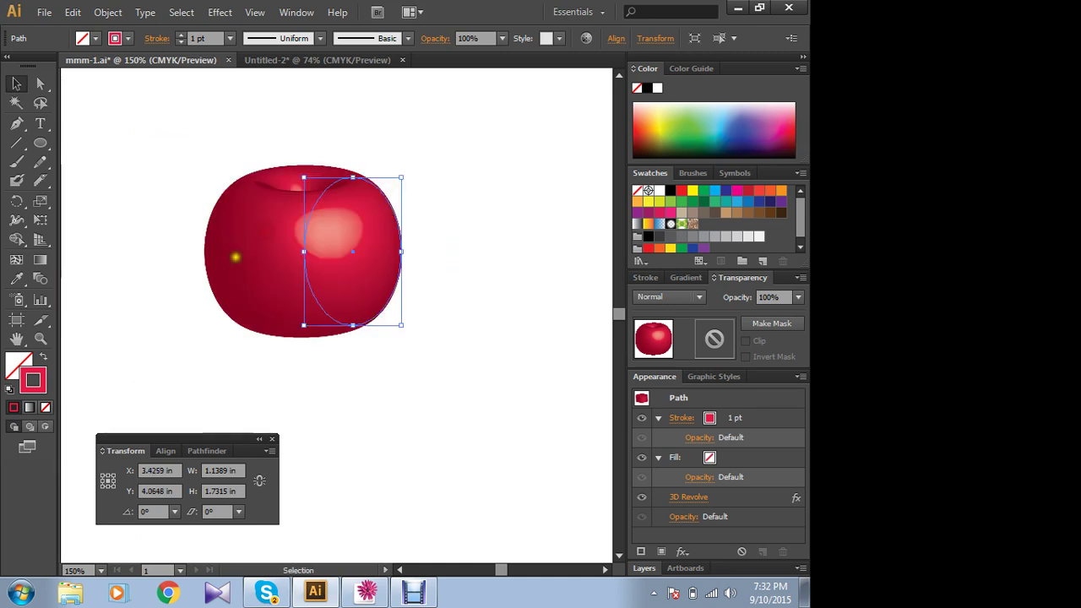
click(177, 237)
click(309, 235)
click(786, 135)
- Reselect the cherry, try rotating it slightly, then deselect it
click(494, 253)
click(362, 272)
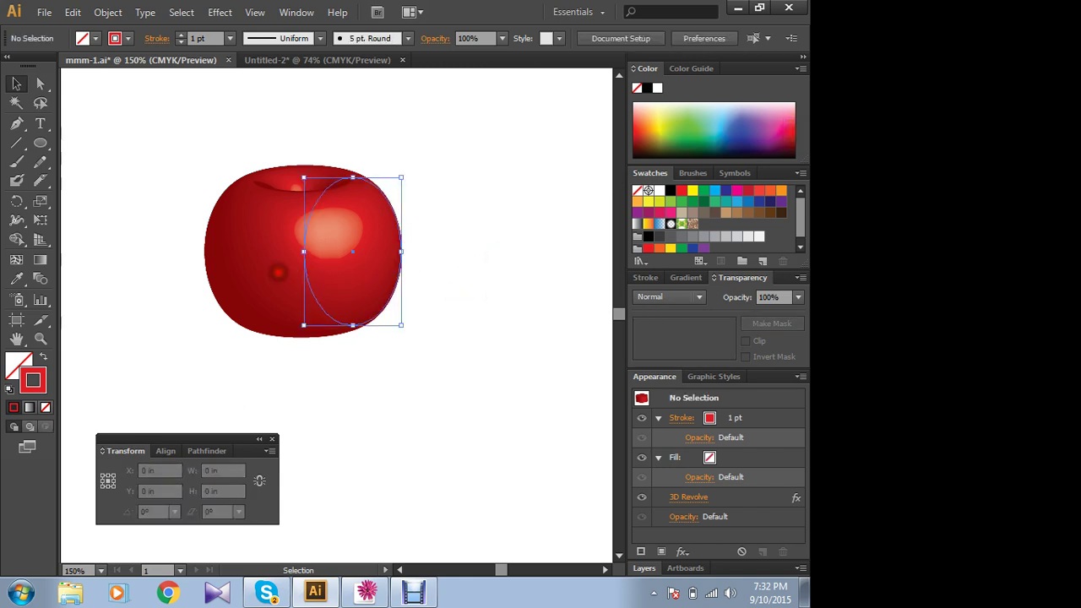
drag(407, 168, 468, 189)
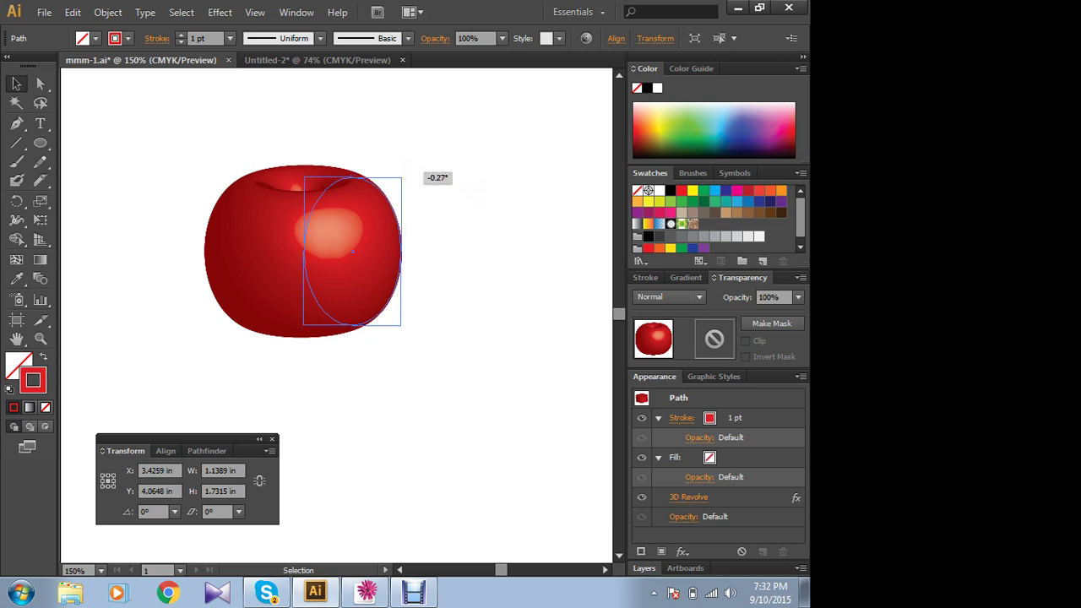
click(478, 225)
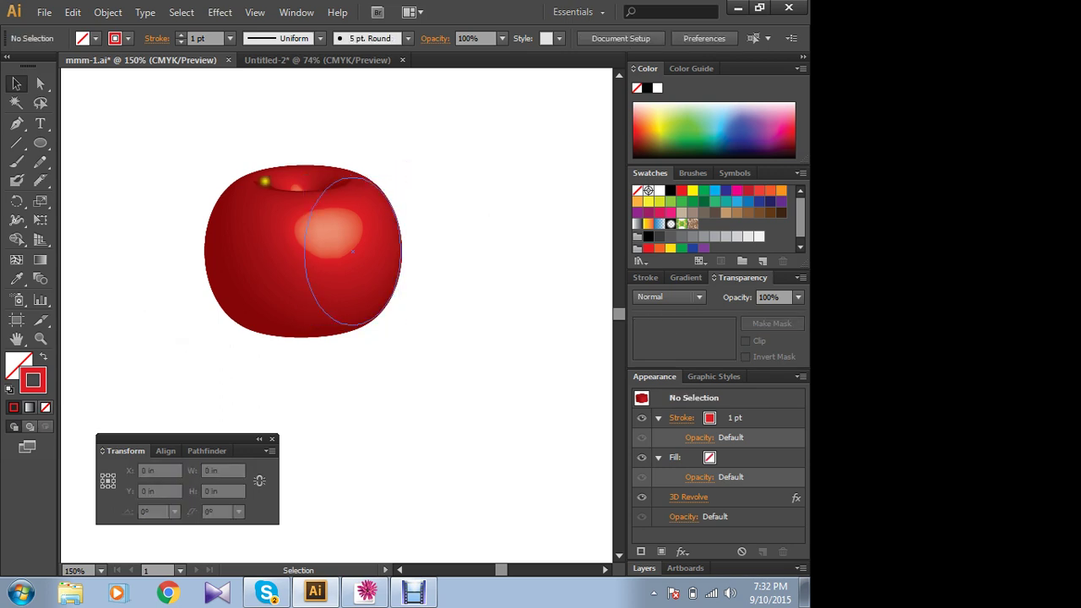
- Draw a curved stem with the Pen tool, rising from the cherry's top and arching right
click(16, 124)
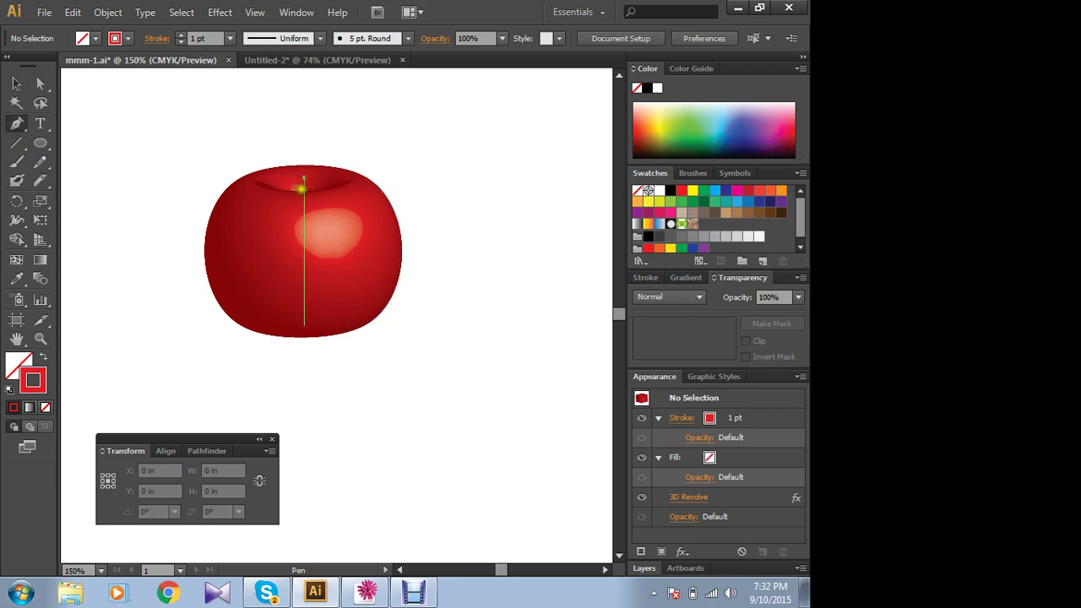
click(301, 185)
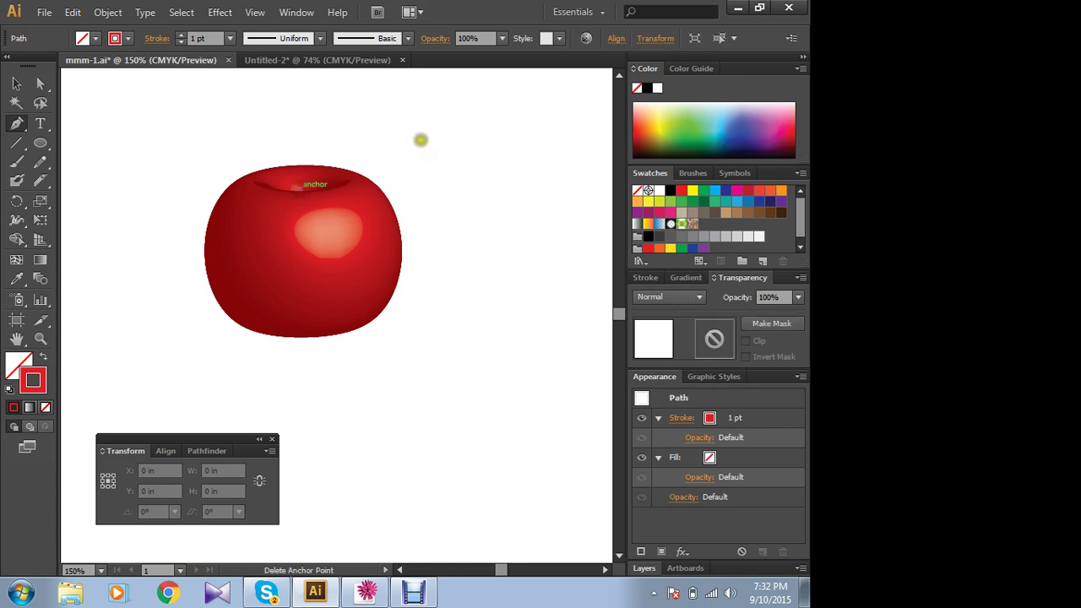
mouse_move(473, 159)
mouse_down()
mouse_move(633, 344)
mouse_move(545, 360)
mouse_up()
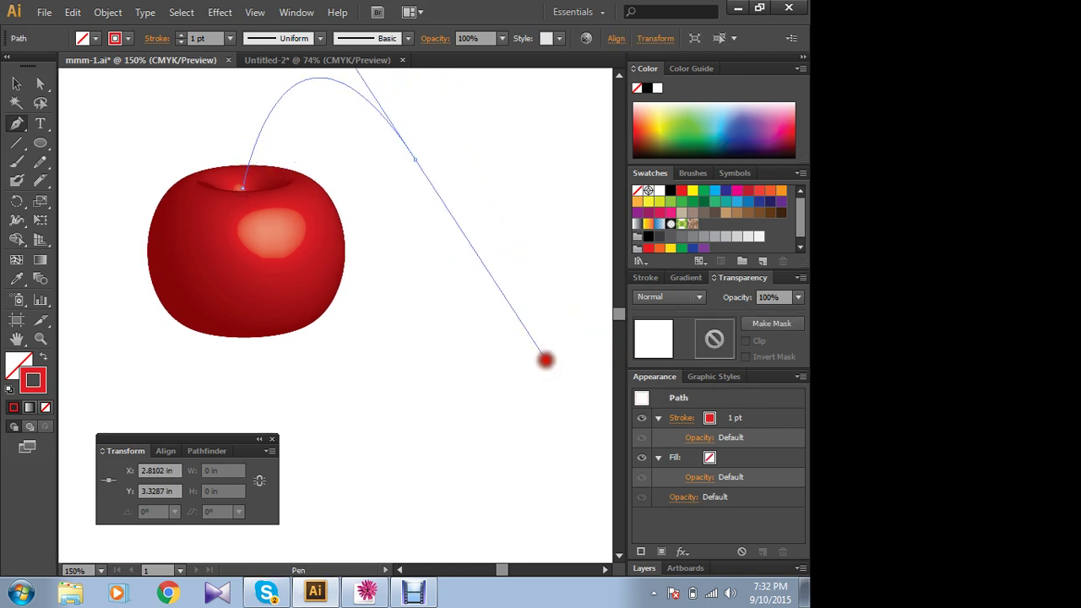
drag(546, 360, 536, 356)
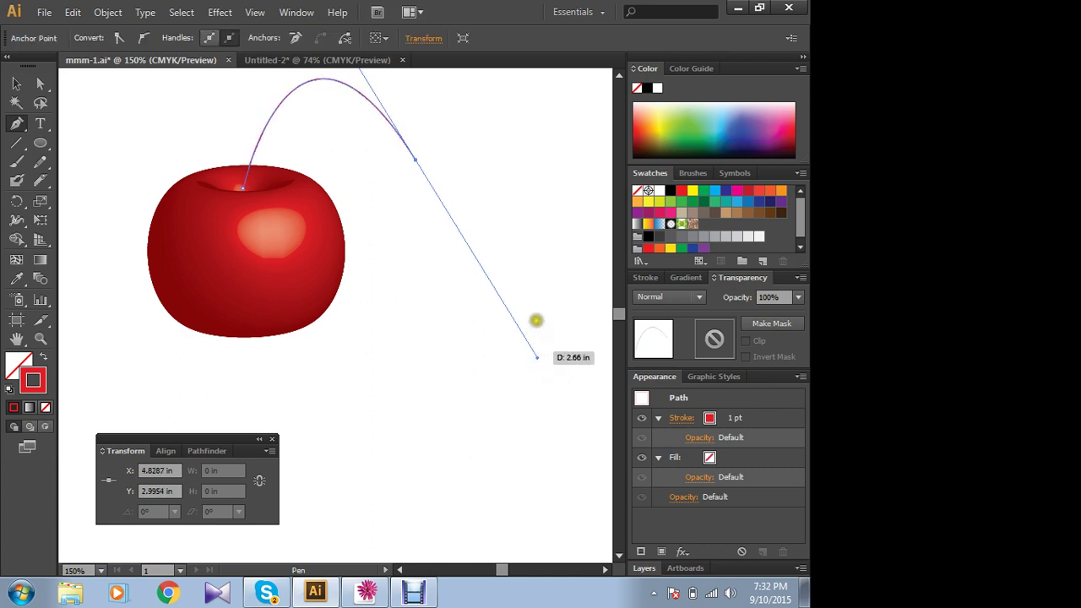
key(Delete)
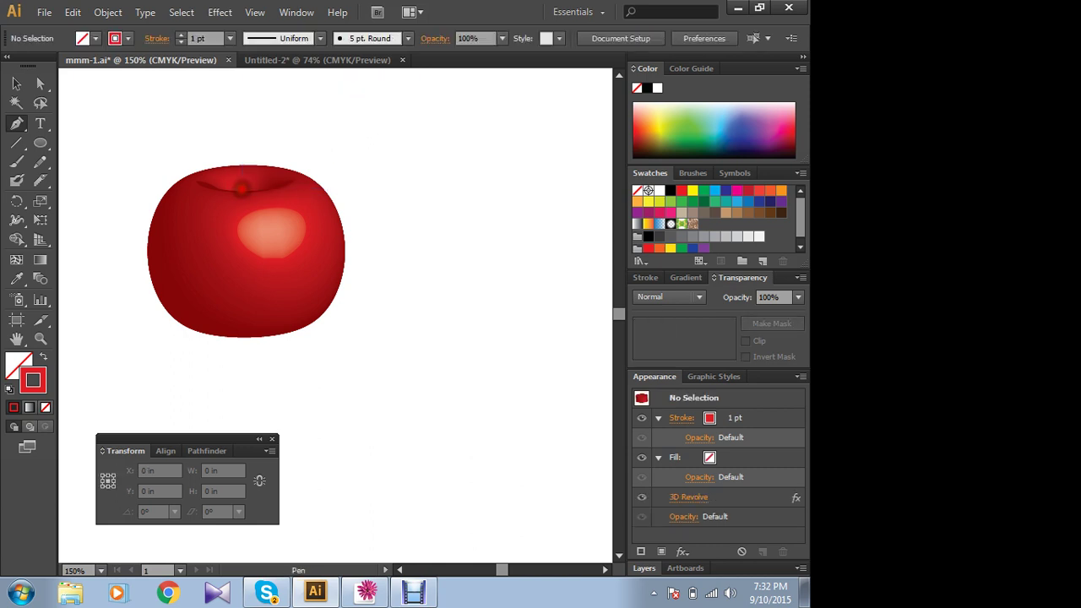
mouse_move(359, 122)
mouse_down()
mouse_move(490, 273)
mouse_move(471, 278)
mouse_move(473, 256)
mouse_up()
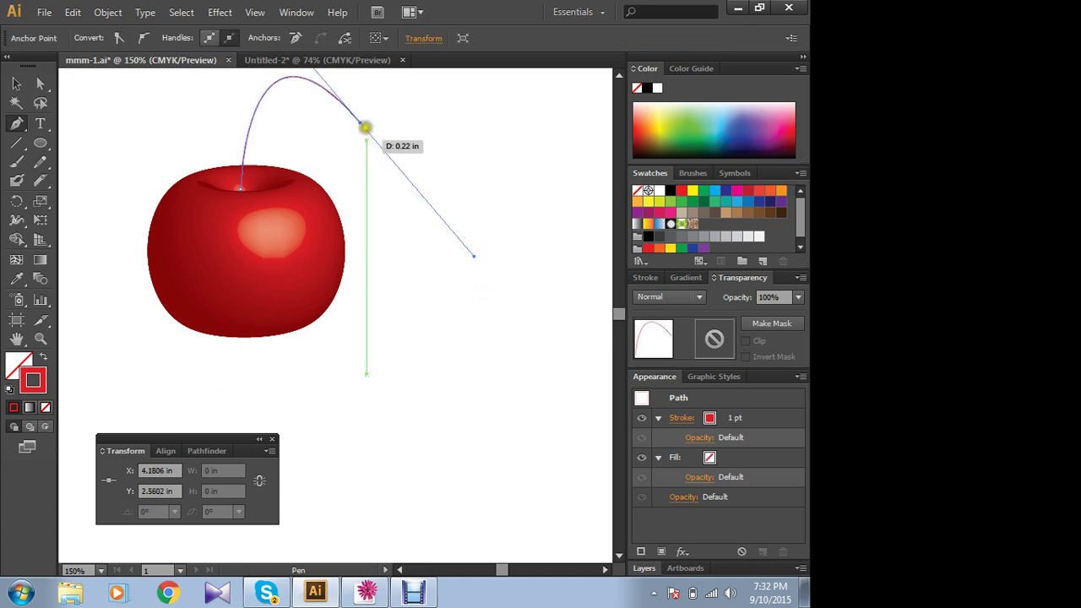
click(362, 124)
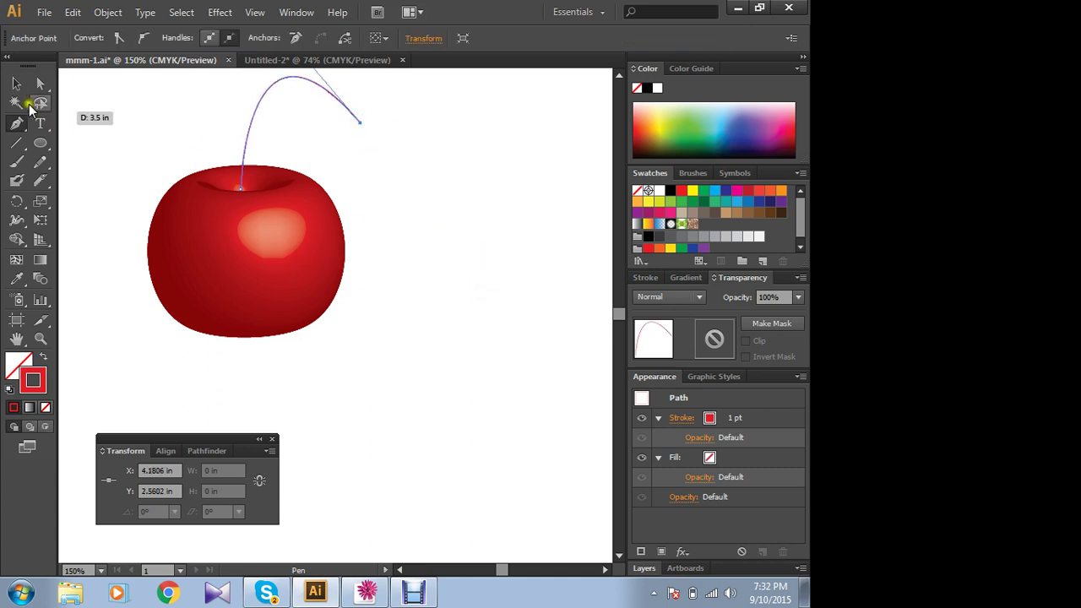
- Set the stem's stroke weight to 4 pt
click(16, 83)
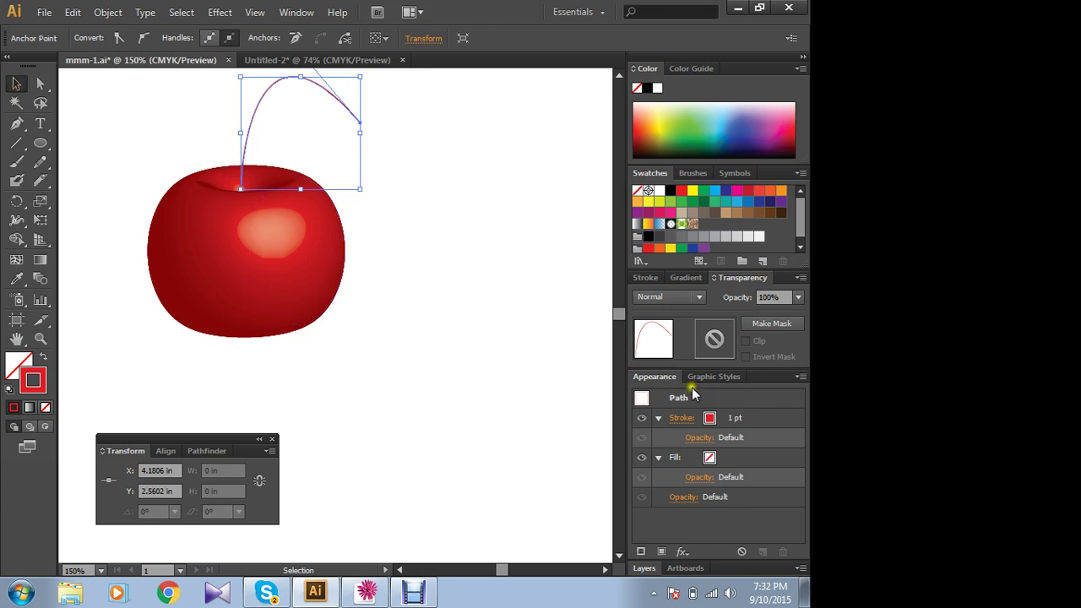
click(643, 277)
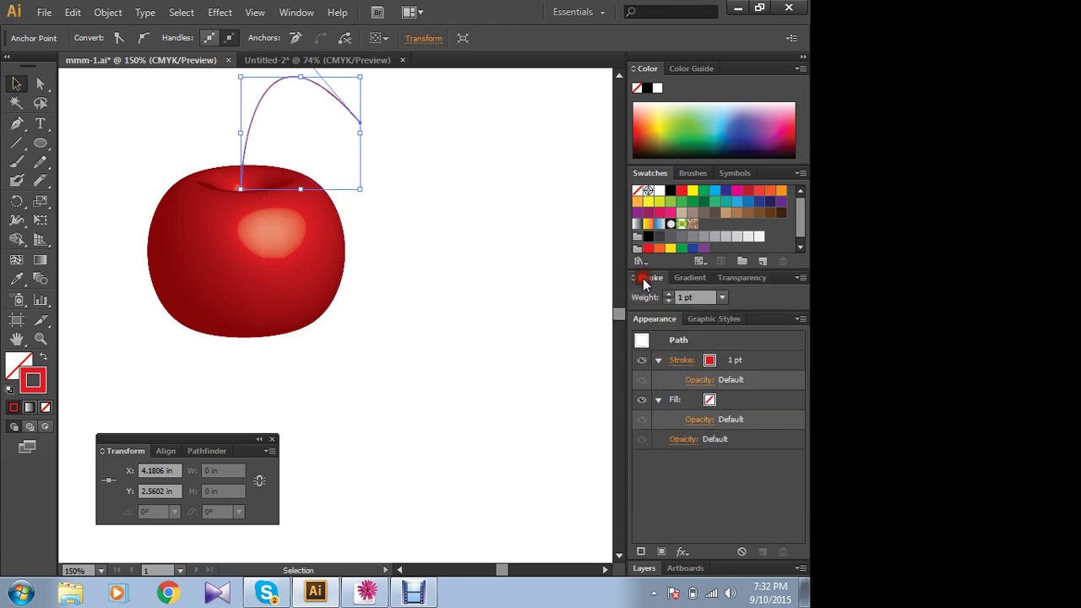
click(722, 297)
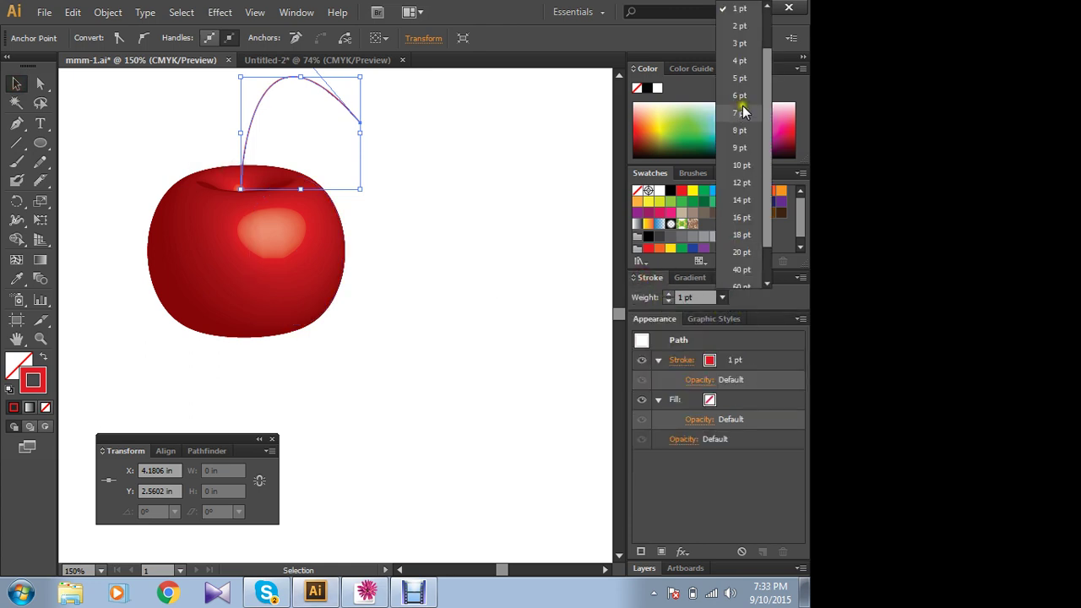
click(738, 61)
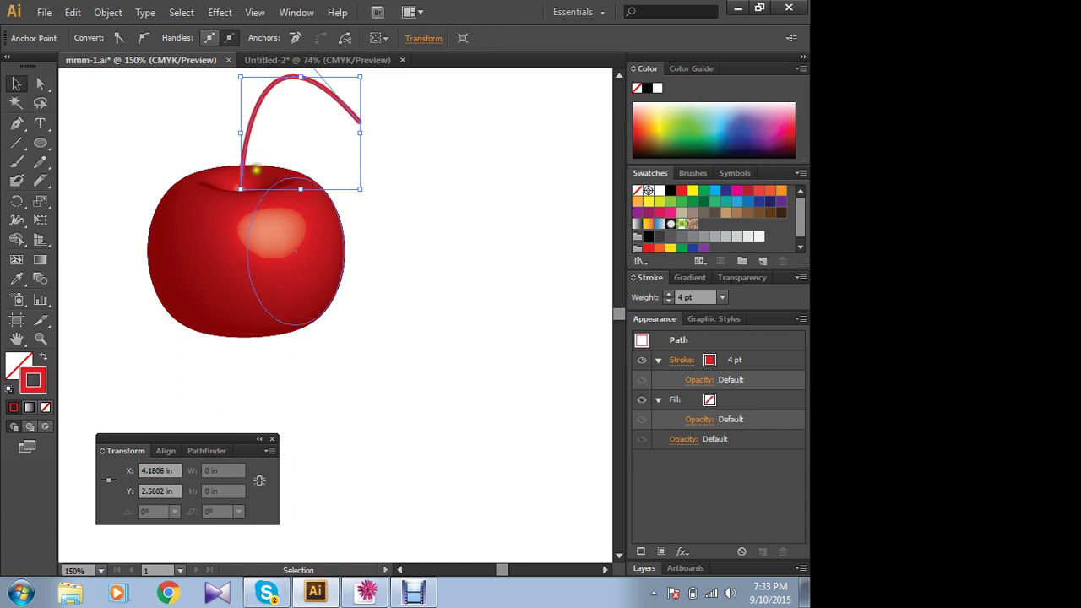
- Nudge the stem slightly down into the cherry's dimple
click(510, 125)
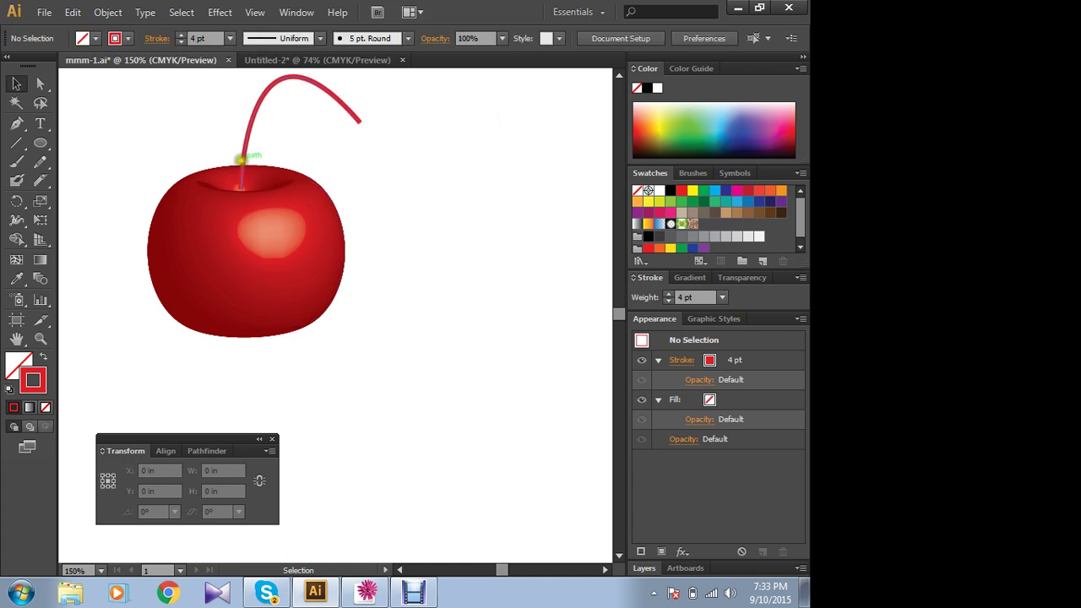
click(352, 119)
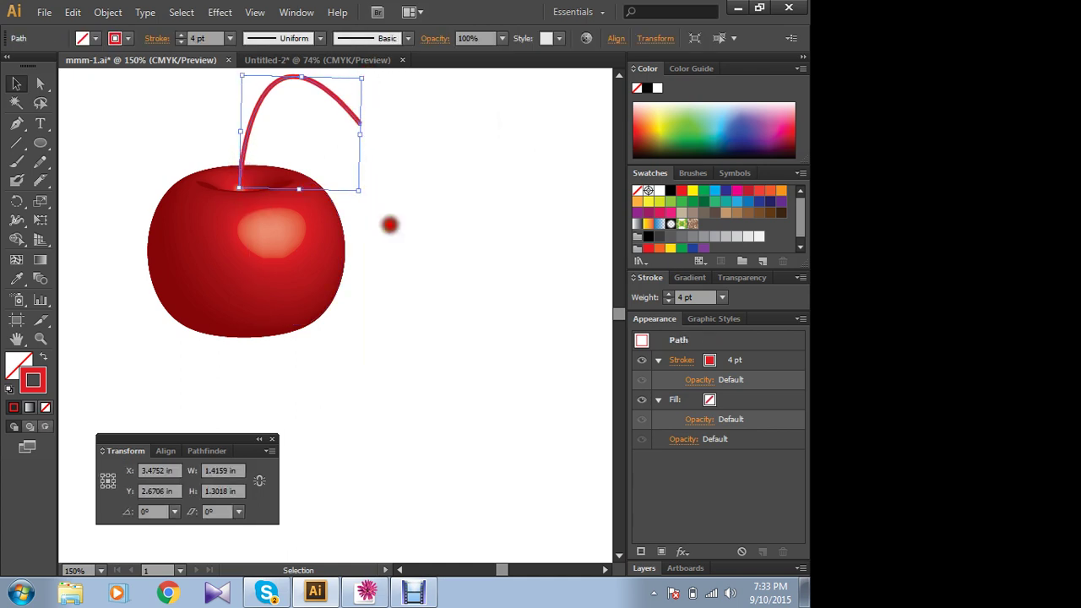
click(389, 224)
click(243, 153)
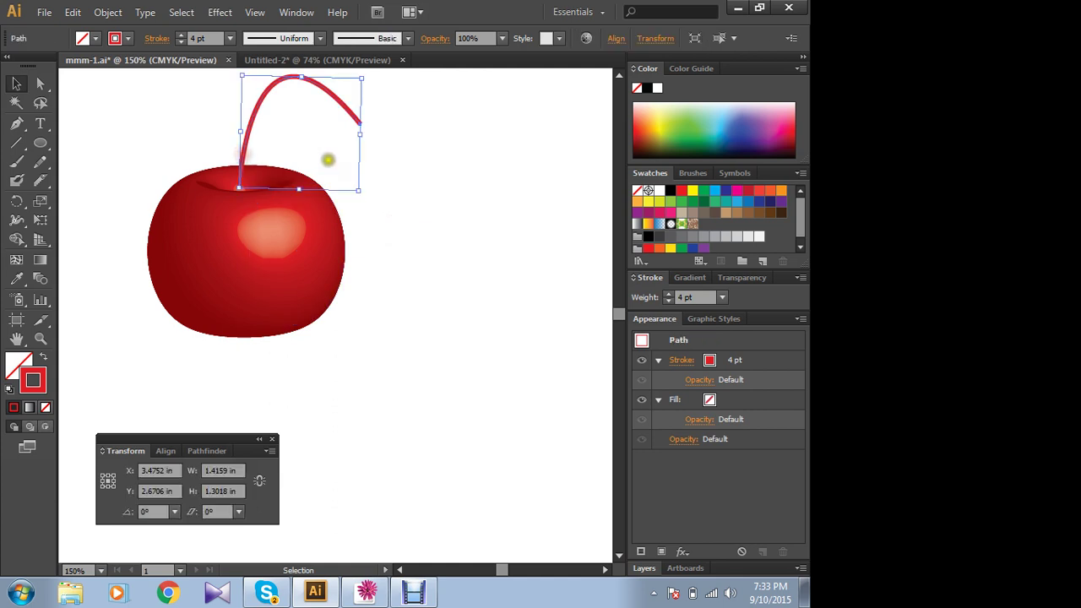
key(Down)
key(Down)
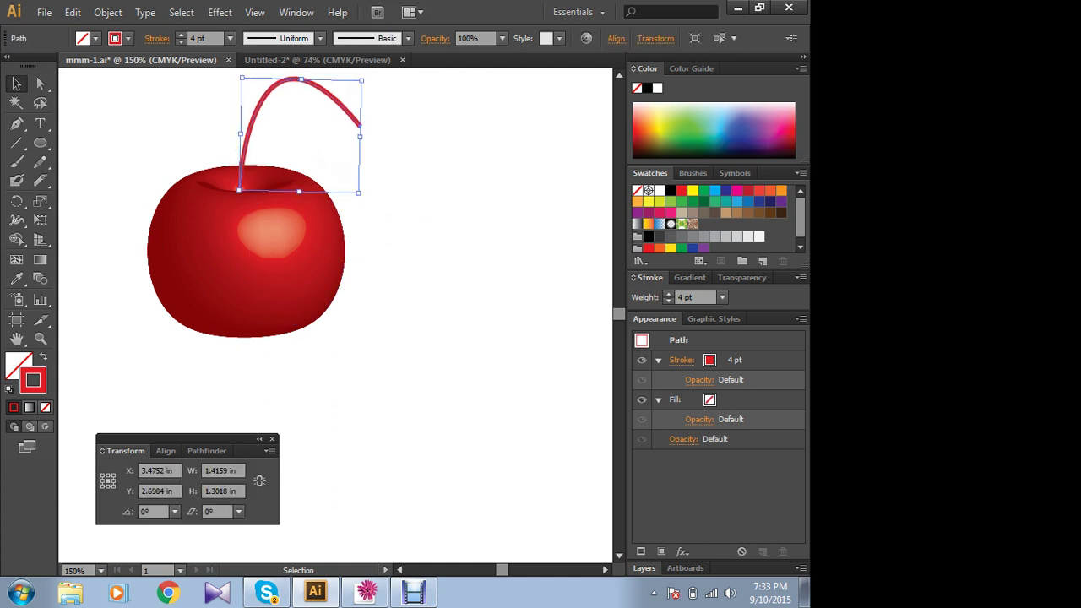
- Colour the stem's stroke dark maroon
click(456, 186)
click(350, 114)
click(786, 150)
click(450, 175)
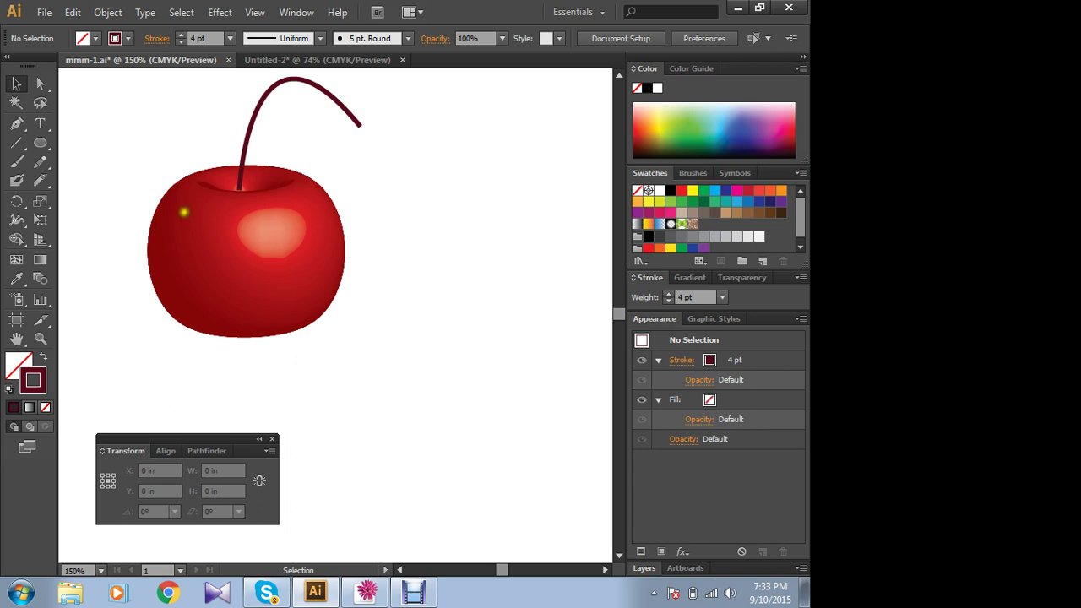
drag(207, 259, 197, 224)
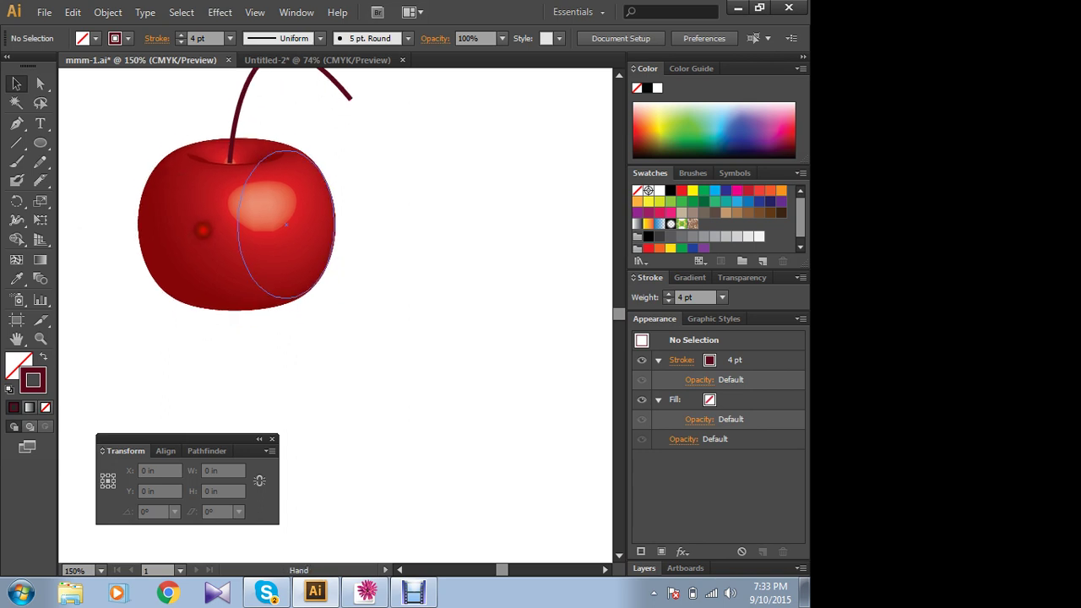
- Draw a pointed two-curve leaf outline right of the cherry with a 1 pt stroke
click(16, 123)
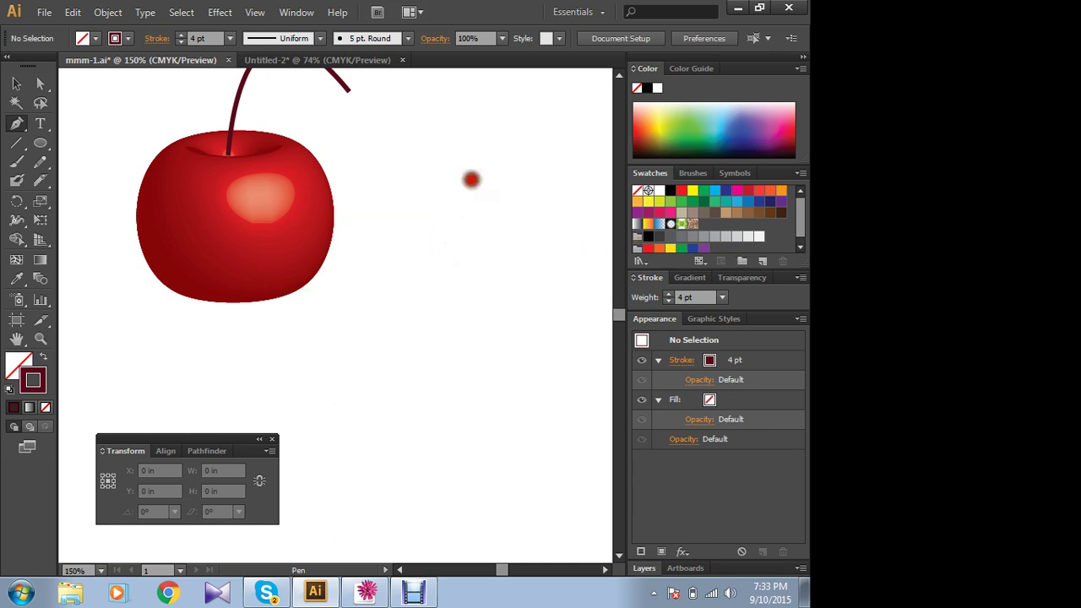
click(471, 179)
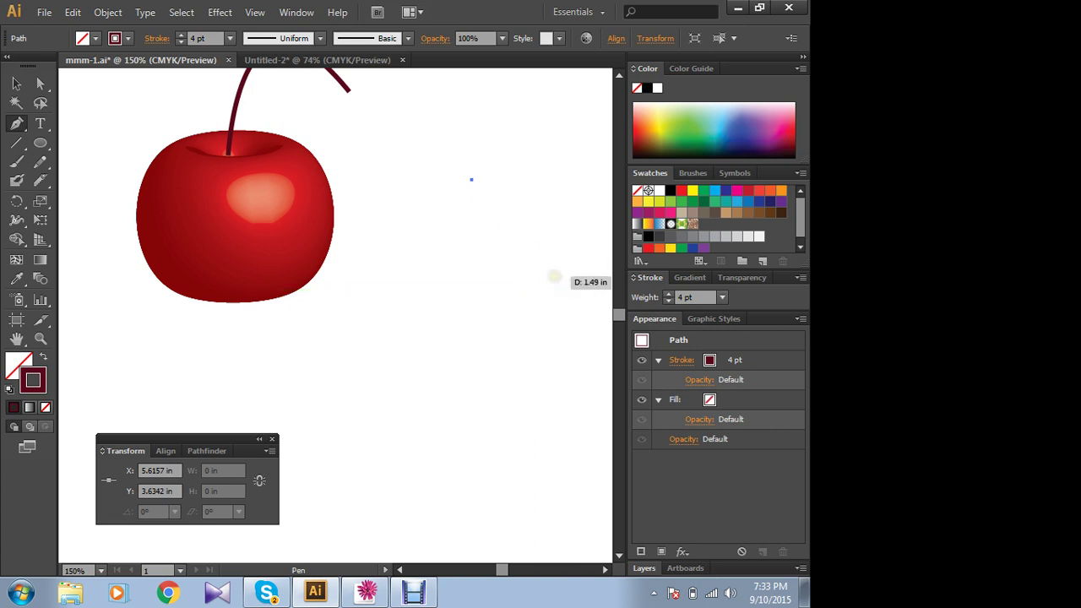
drag(554, 276, 564, 382)
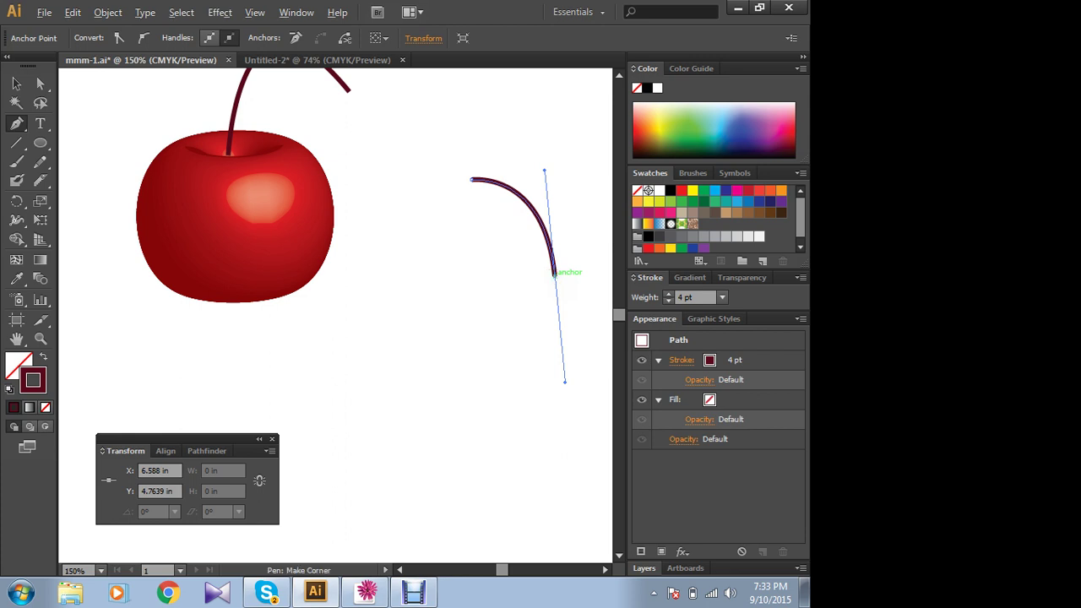
click(554, 273)
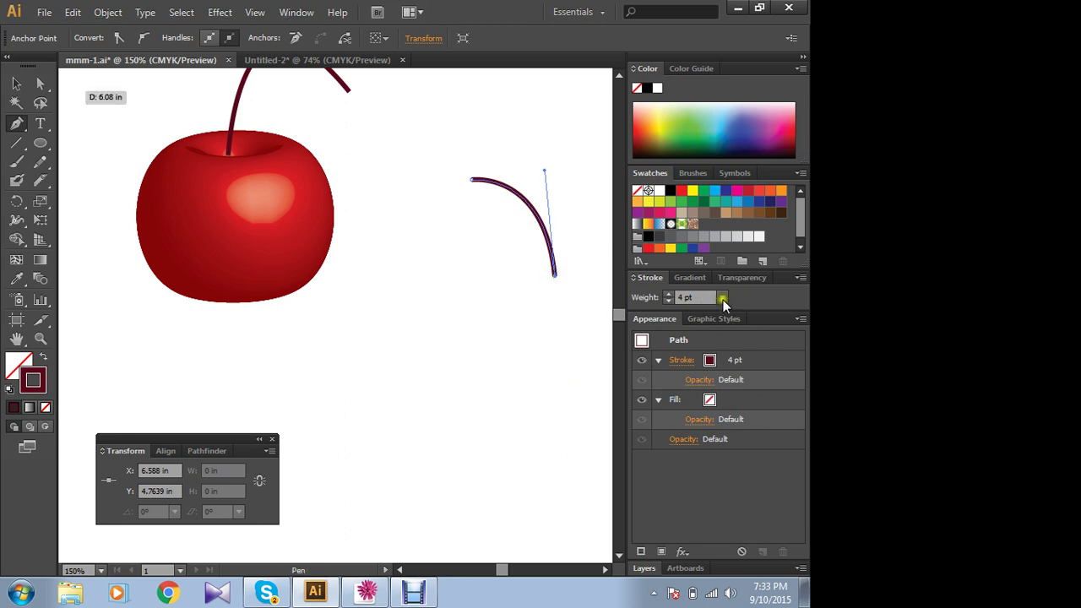
click(722, 298)
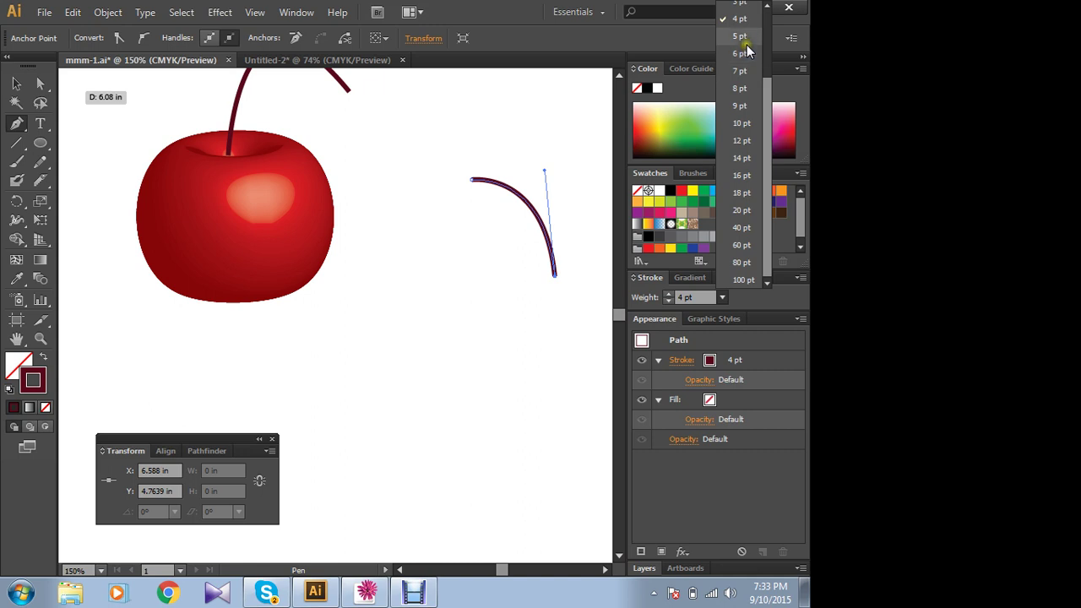
scroll(747, 59, up, 2)
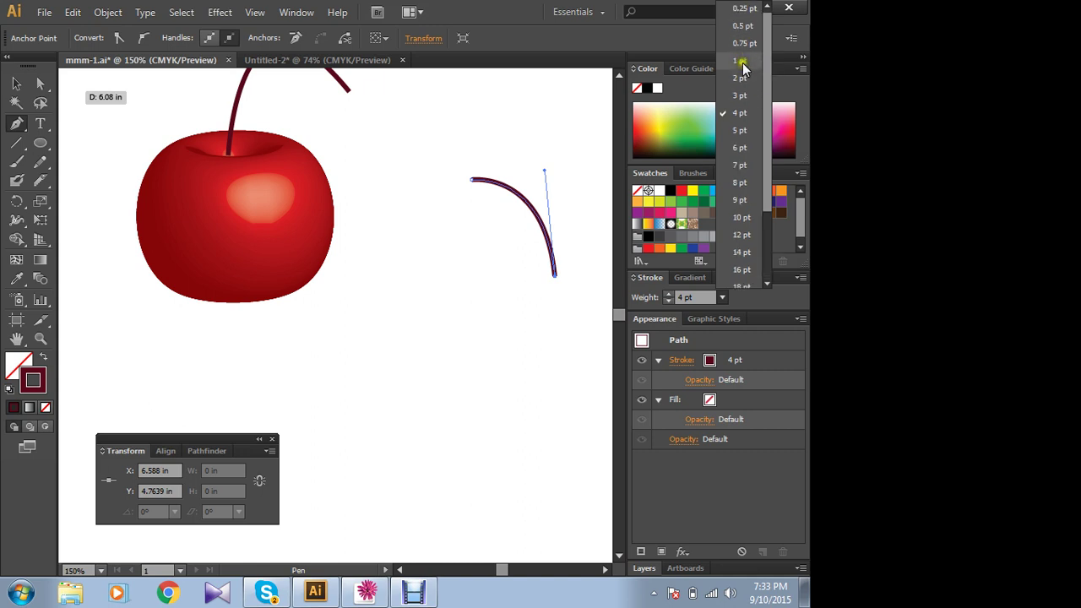
click(740, 62)
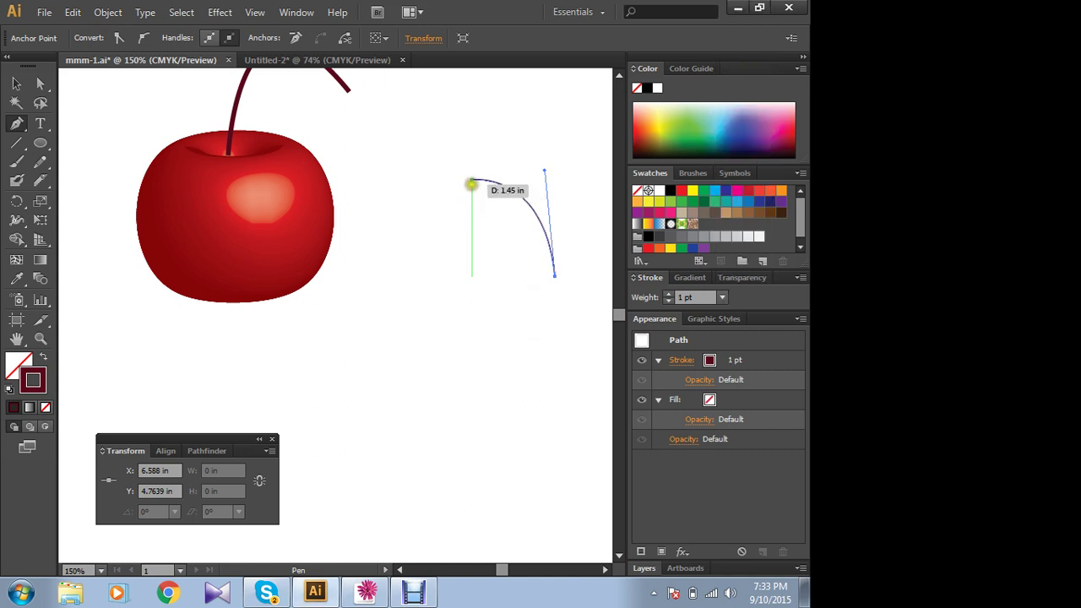
mouse_move(471, 179)
mouse_down()
mouse_move(476, 84)
mouse_move(458, 106)
mouse_move(469, 113)
mouse_move(476, 101)
mouse_up()
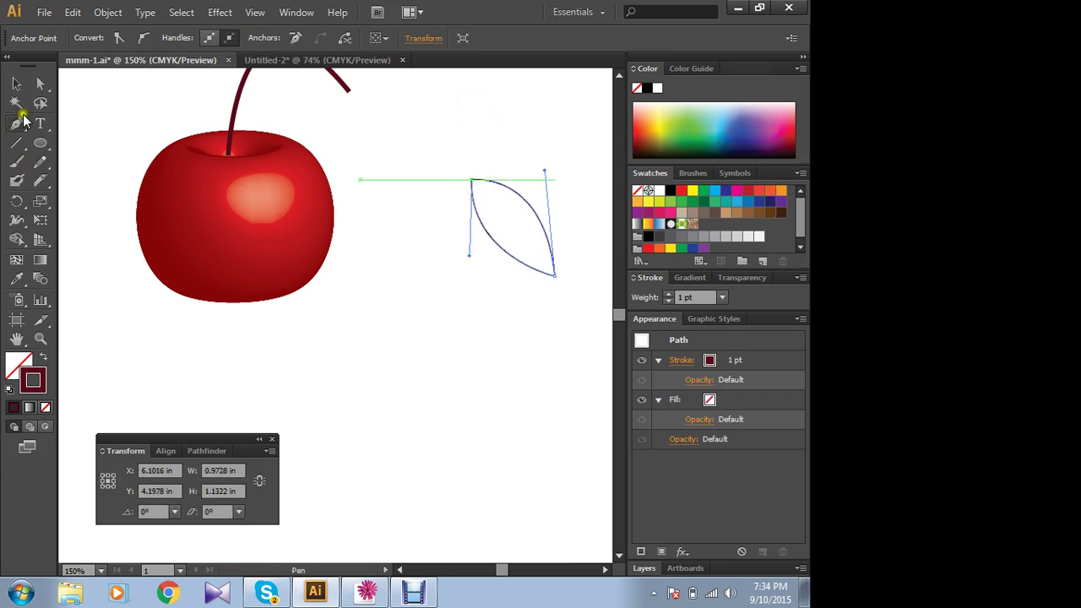
click(16, 83)
click(475, 343)
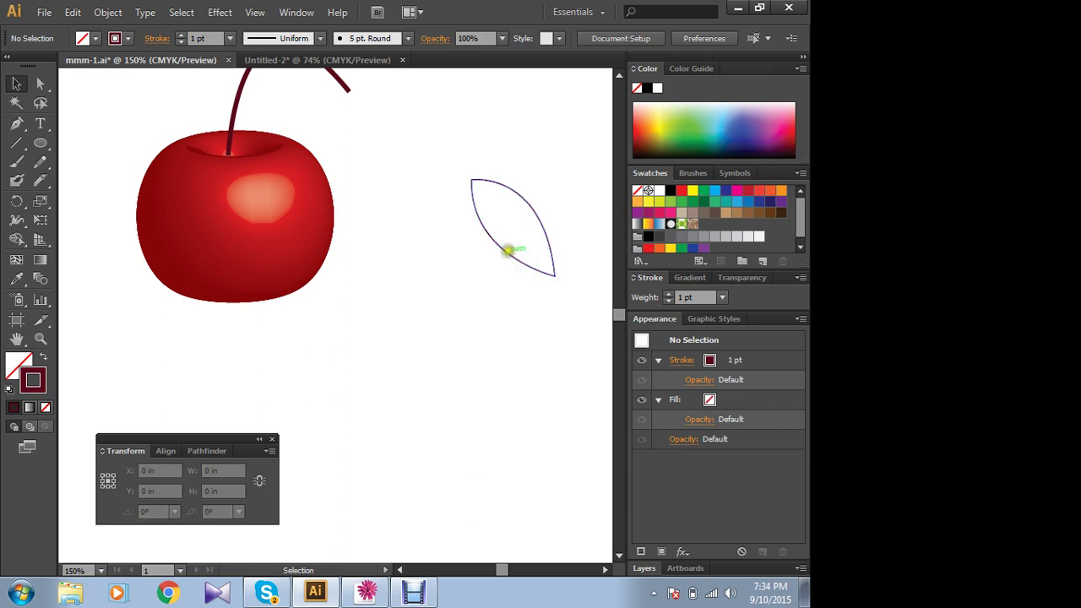
- Enlarge the leaf outline and zoom in to 300% centred on it
mouse_move(507, 252)
mouse_down()
mouse_move(423, 278)
mouse_move(508, 342)
mouse_move(552, 413)
mouse_move(526, 368)
mouse_up()
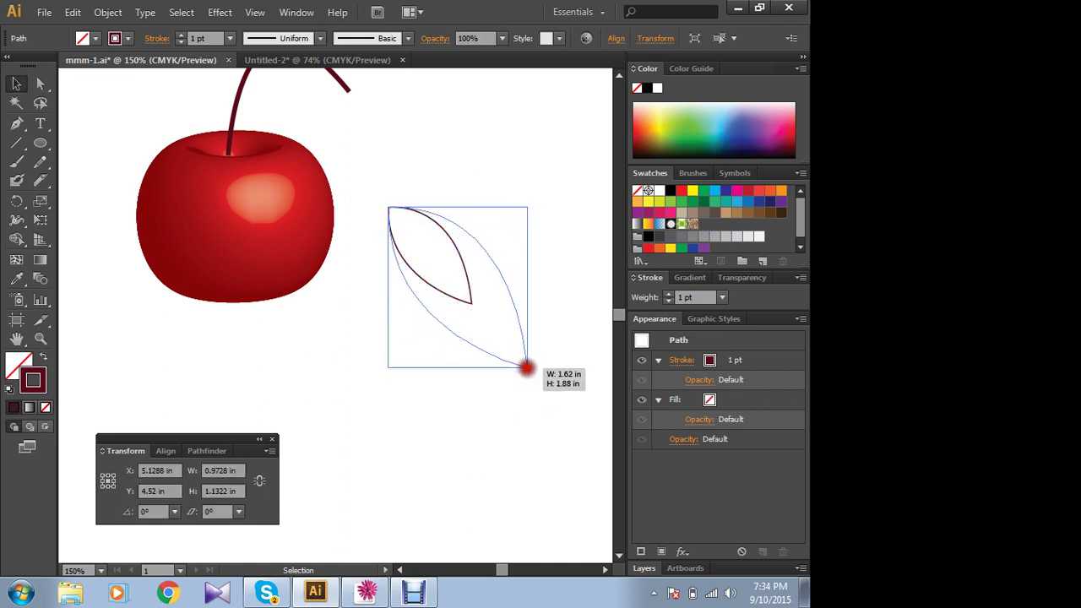
click(577, 292)
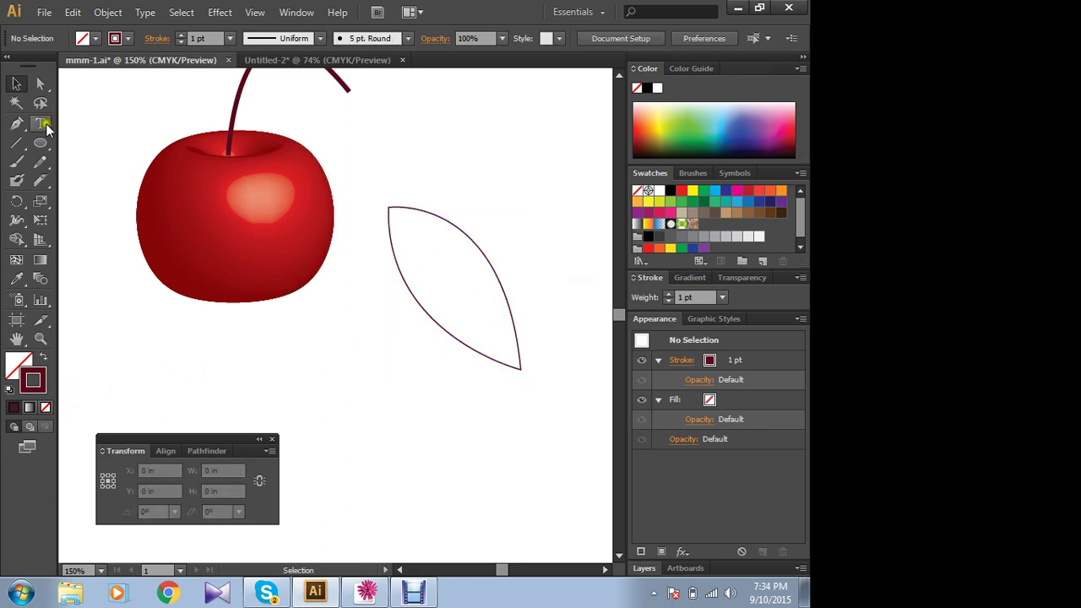
click(16, 123)
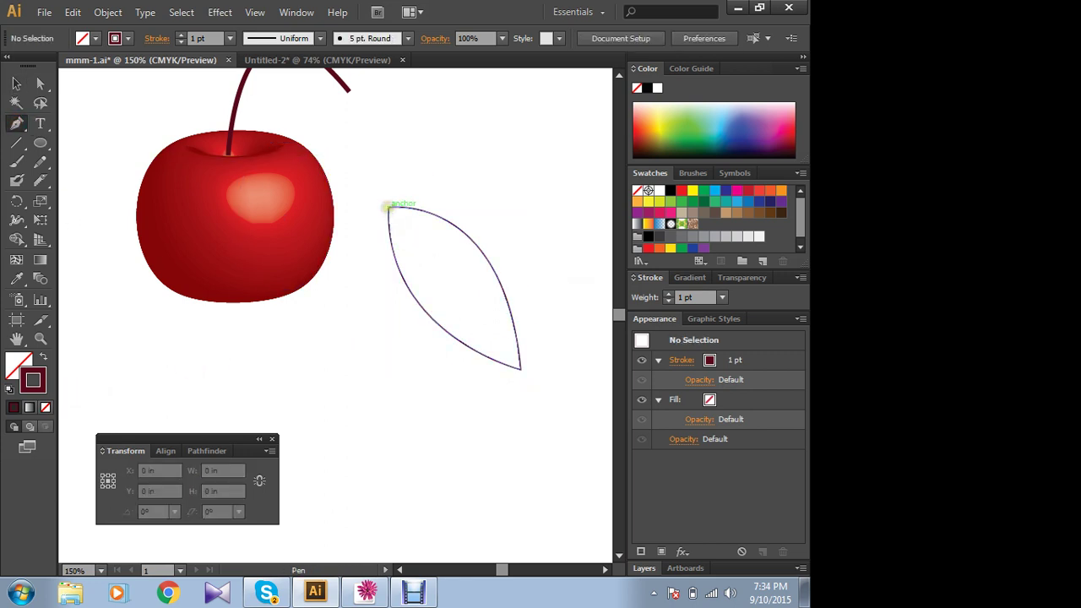
drag(387, 205, 417, 367)
ctrl+click(402, 236)
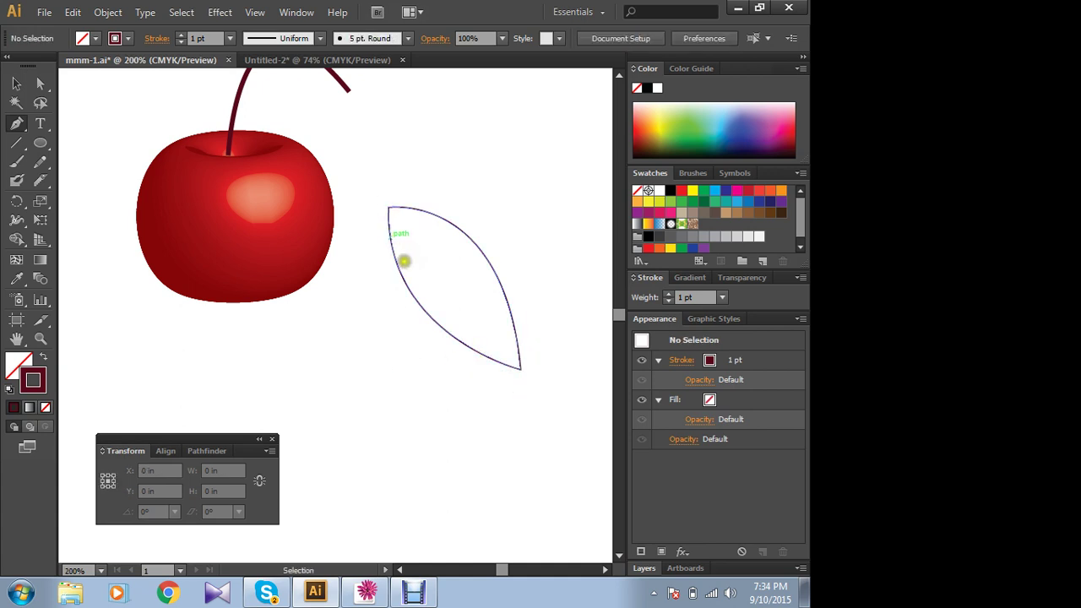
key(ctrl+plus)
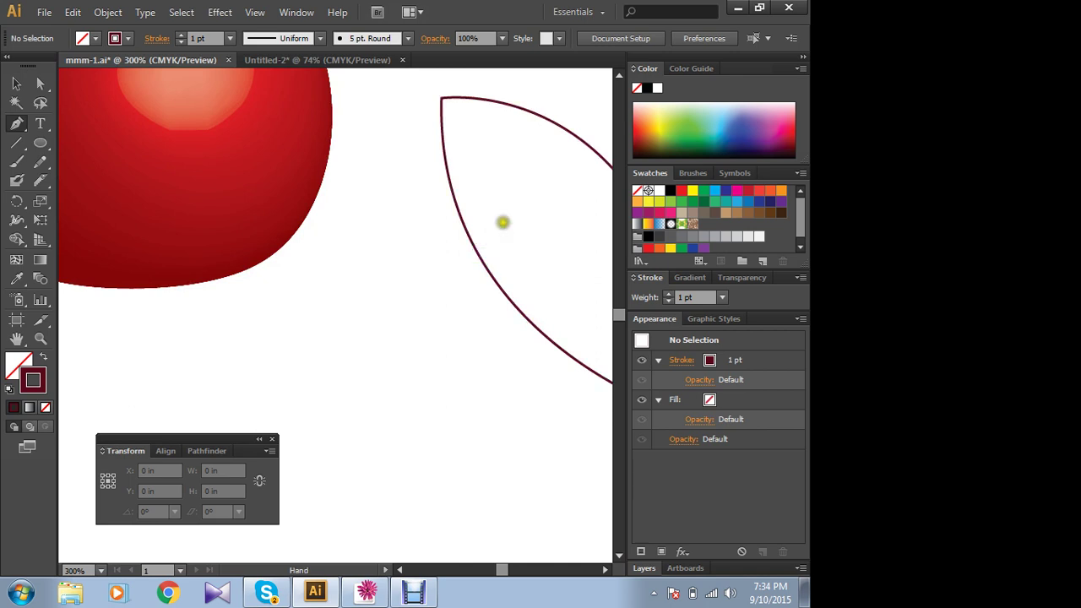
mouse_move(501, 222)
mouse_down()
mouse_move(319, 299)
mouse_move(236, 298)
mouse_move(279, 278)
mouse_up()
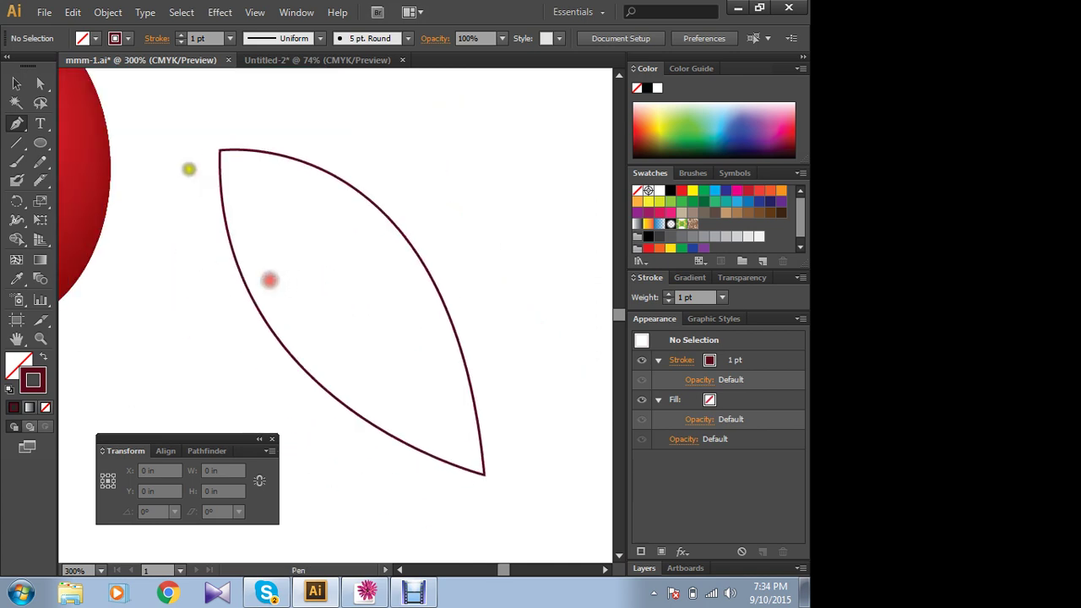
- Draw a straight central vein from the leaf's top tip to its bottom tip
click(221, 150)
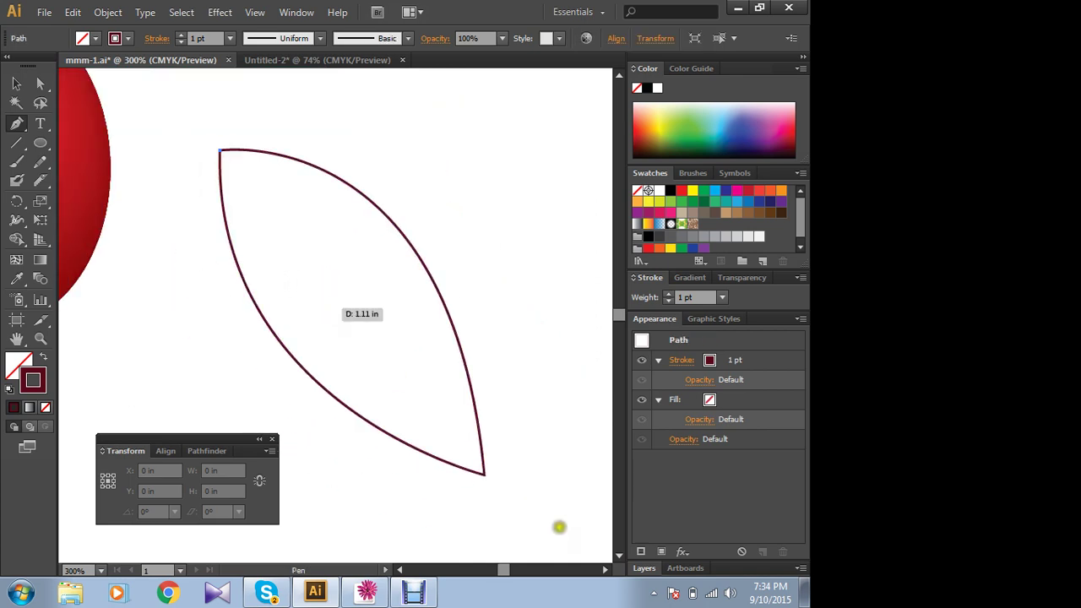
mouse_move(482, 473)
mouse_down()
mouse_move(482, 540)
mouse_move(568, 552)
mouse_up()
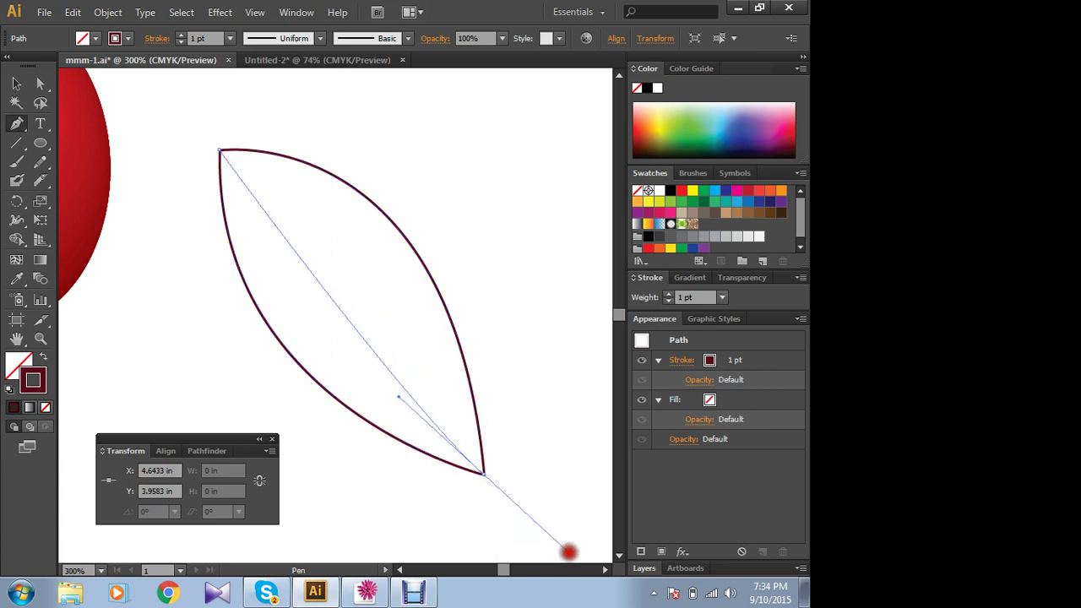
drag(568, 552, 568, 552)
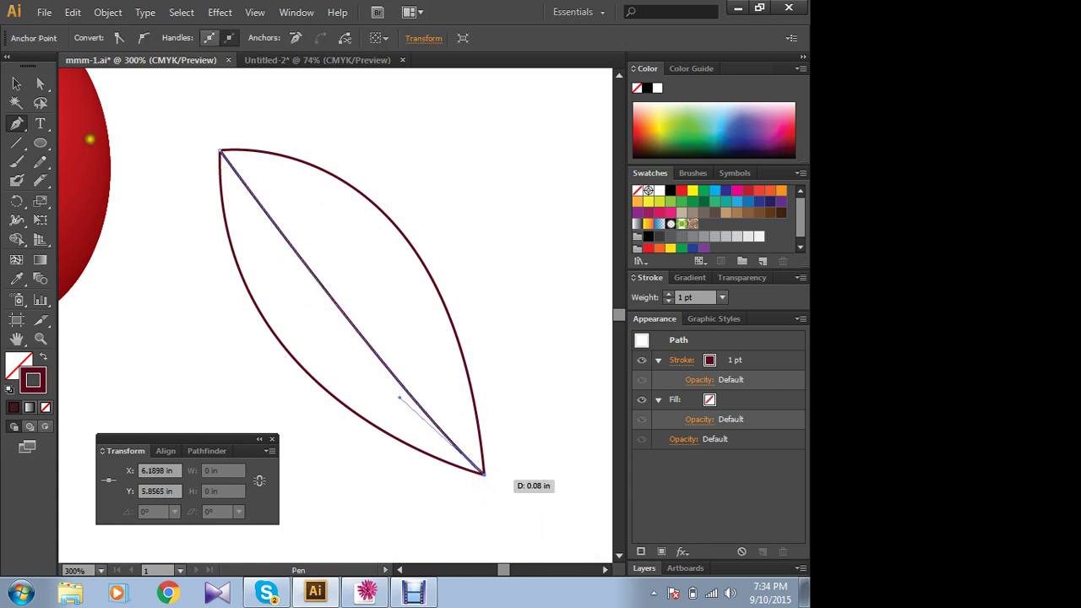
click(17, 84)
click(389, 119)
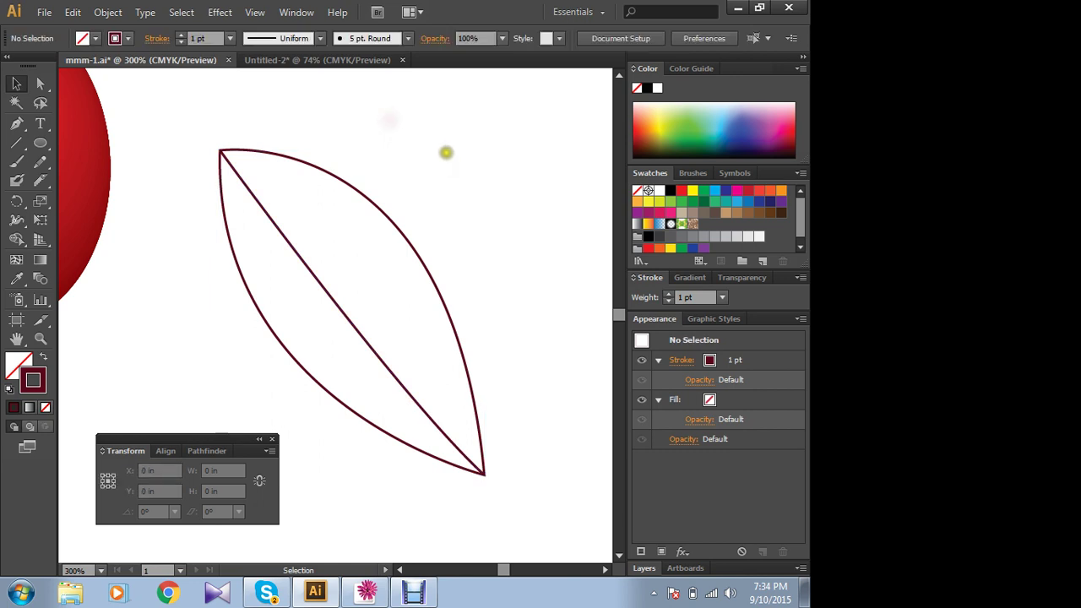
drag(399, 184, 237, 316)
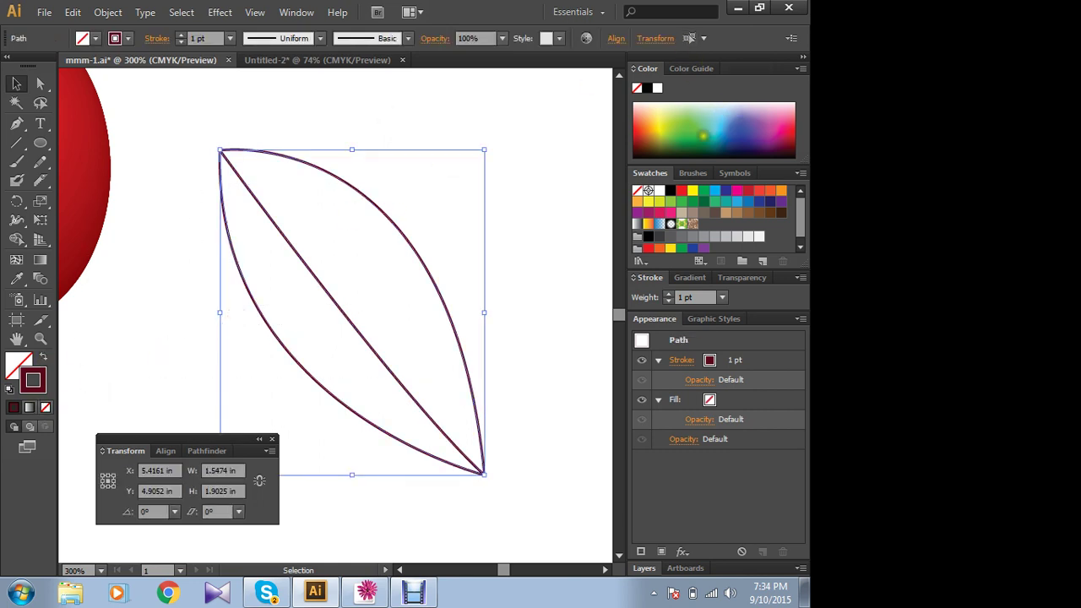
- Colour the leaf outline and vein green, then set pale green as the current stroke
click(702, 135)
click(186, 181)
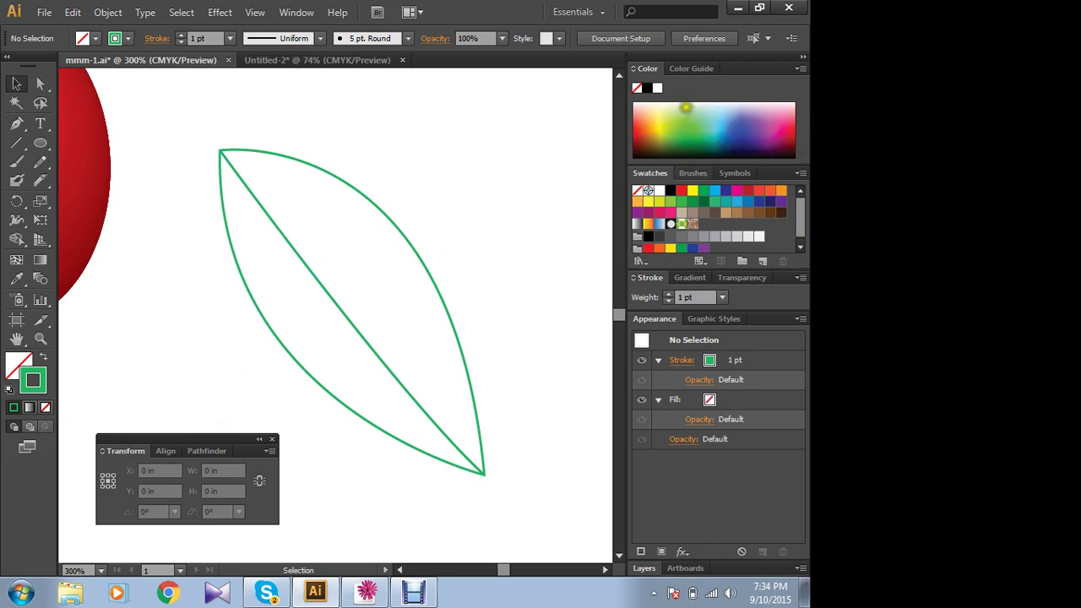
click(684, 107)
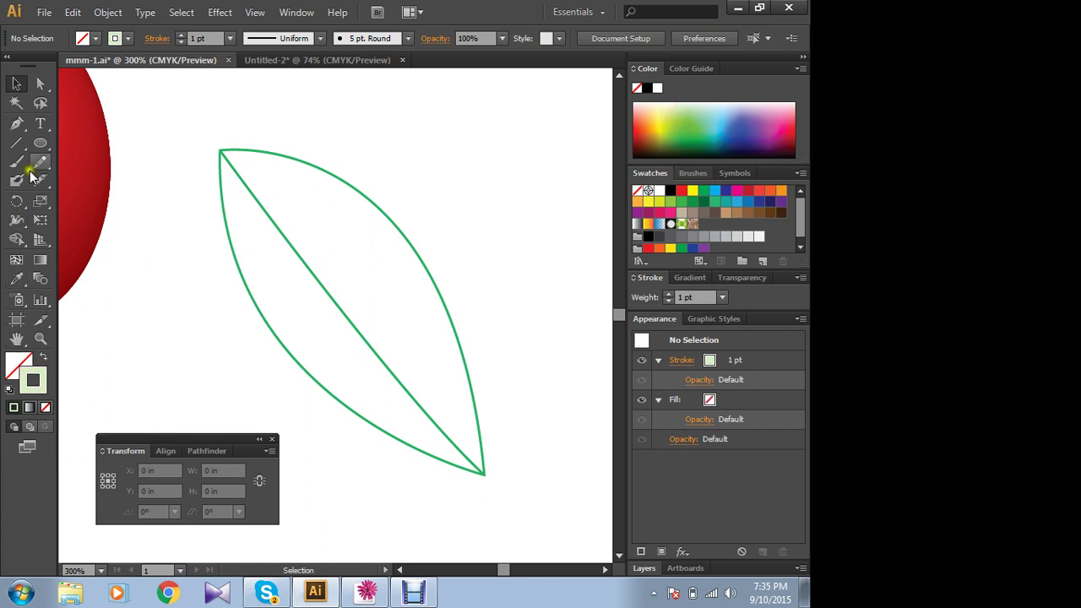
- Draw a small side vein near the leaf tip and Alt-drag a lengthened copy lower down
click(16, 123)
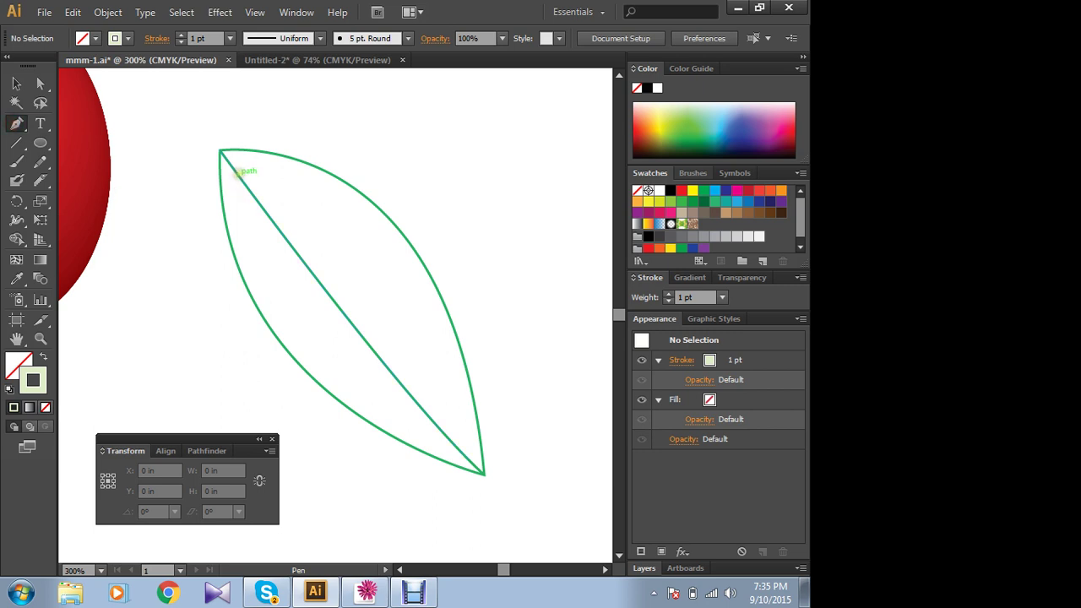
drag(239, 173, 242, 290)
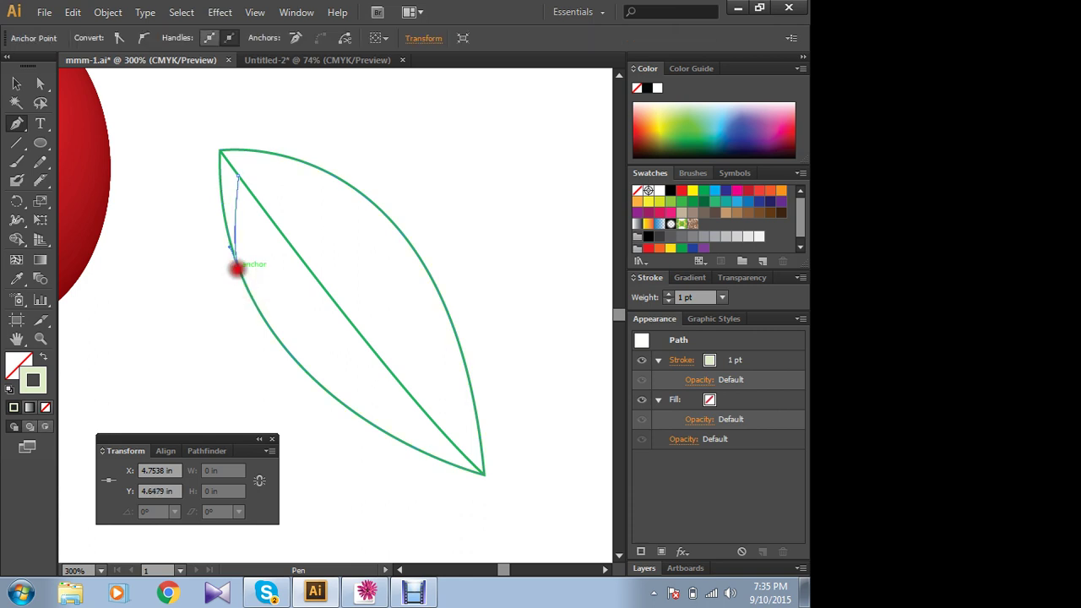
click(19, 82)
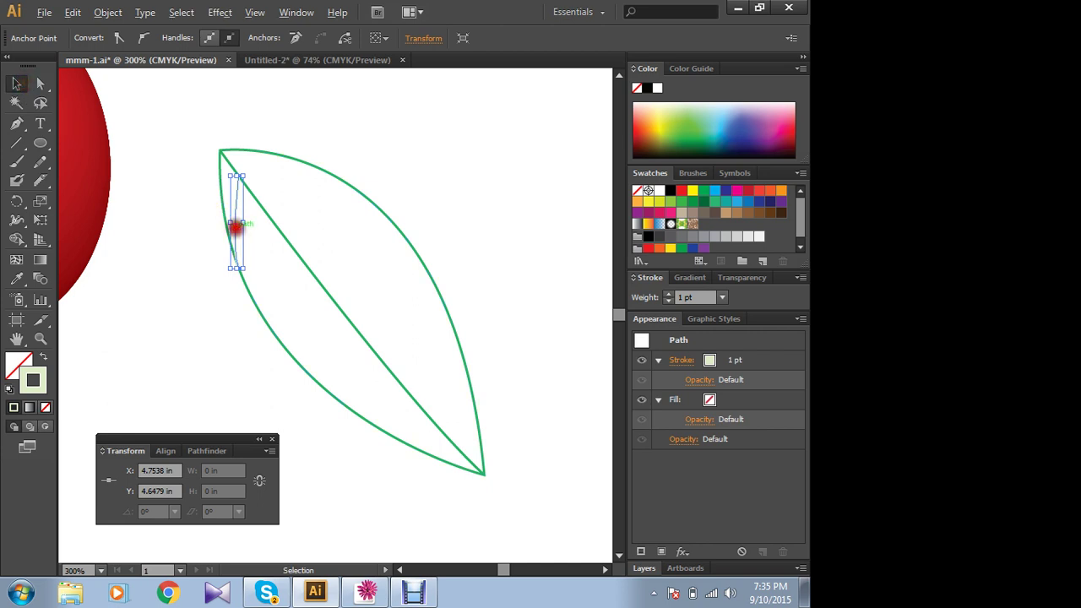
click(236, 226)
mouse_move(235, 226)
mouse_down()
mouse_move(268, 279)
mouse_move(263, 271)
mouse_up()
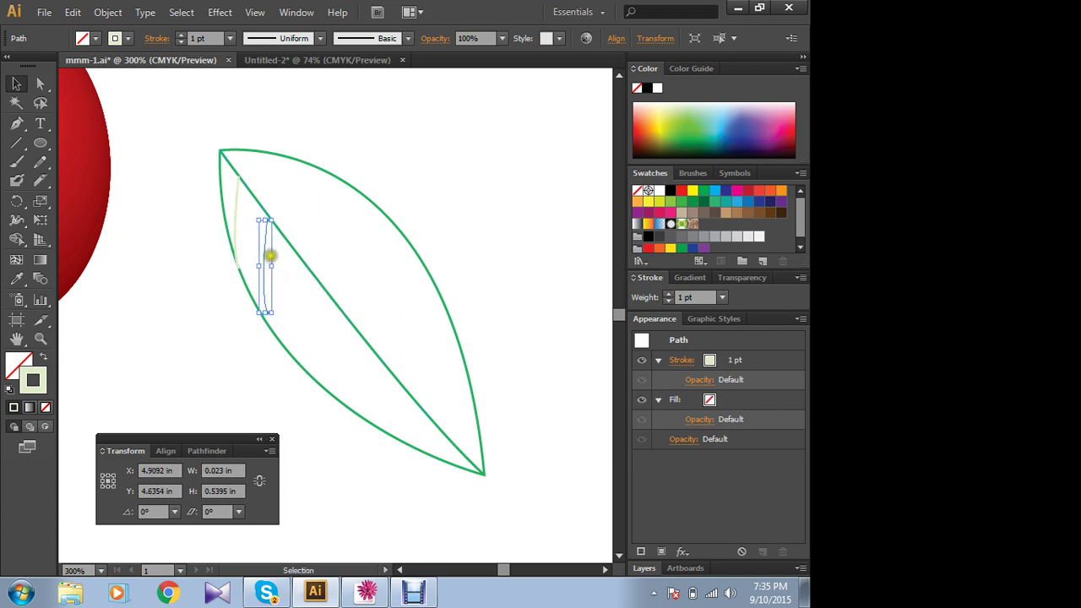
drag(265, 221, 266, 212)
drag(266, 313, 265, 319)
click(250, 347)
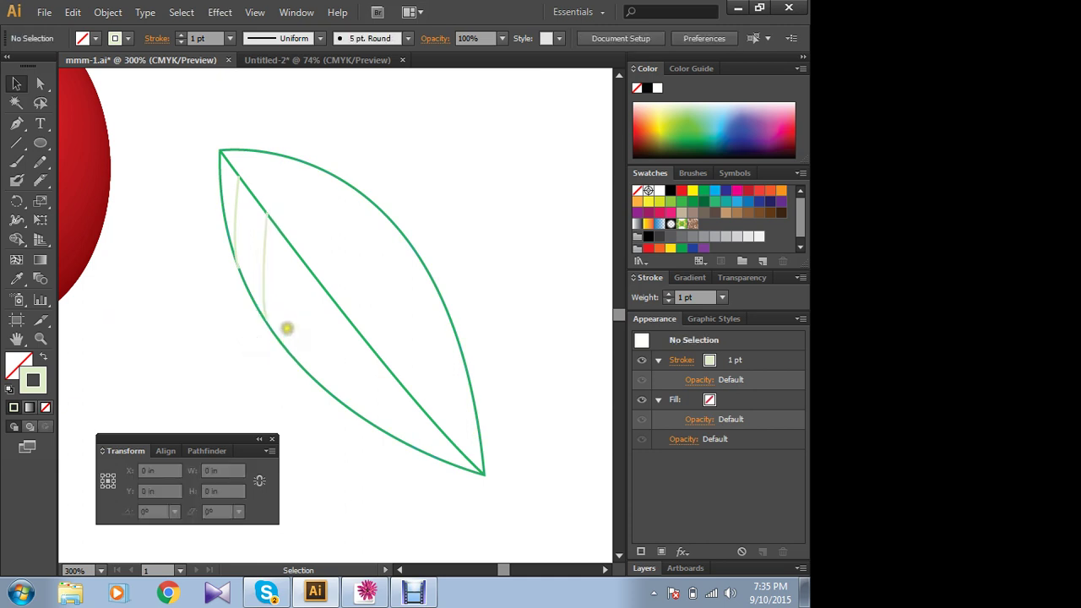
- Select the side veins in turn to pick the inner vein for copying
click(265, 211)
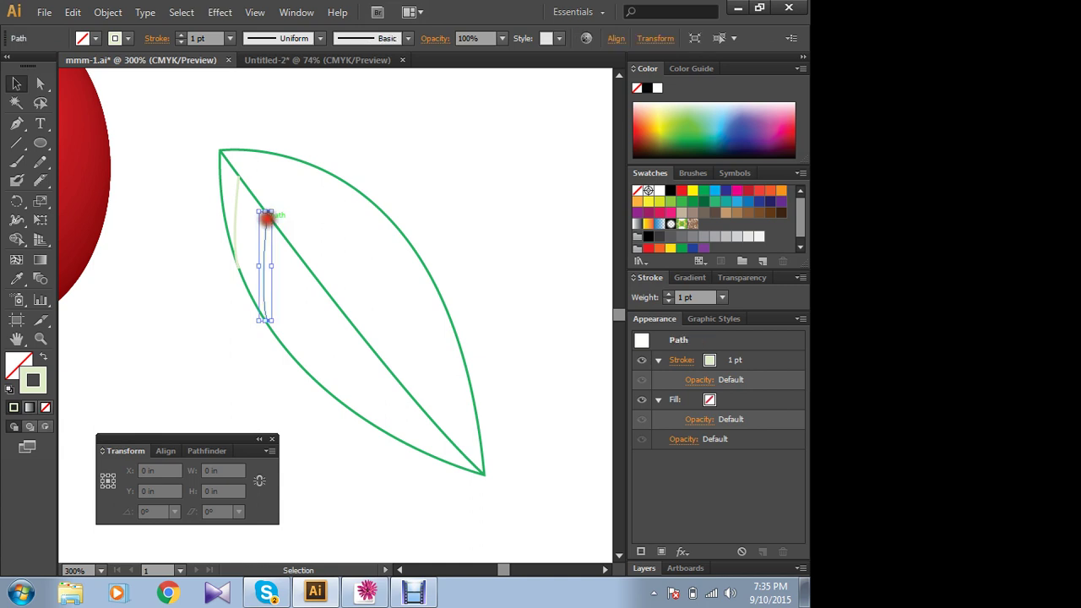
click(236, 212)
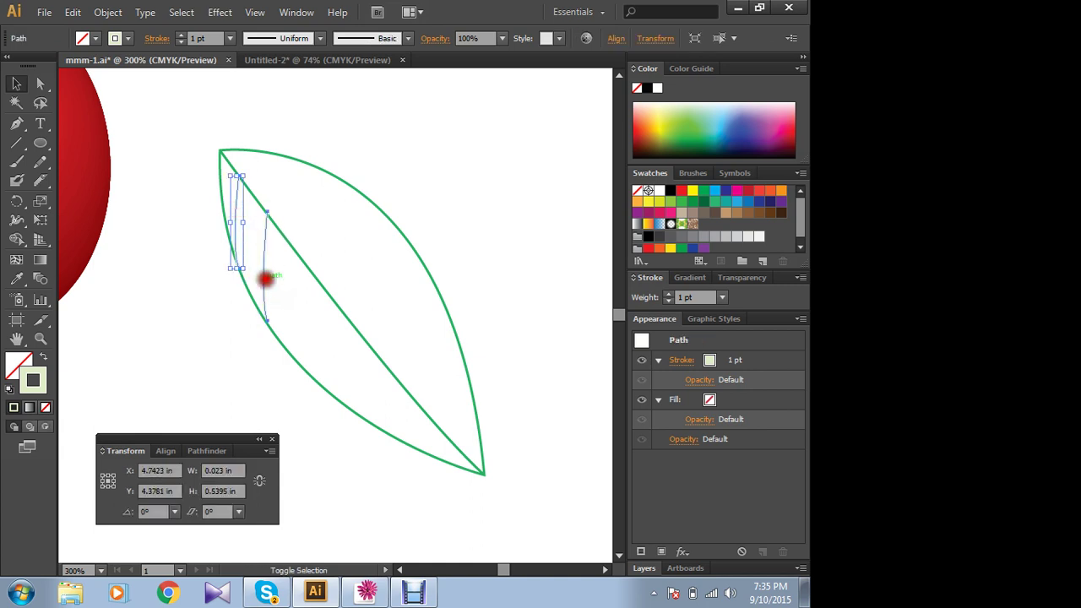
shift+click(265, 278)
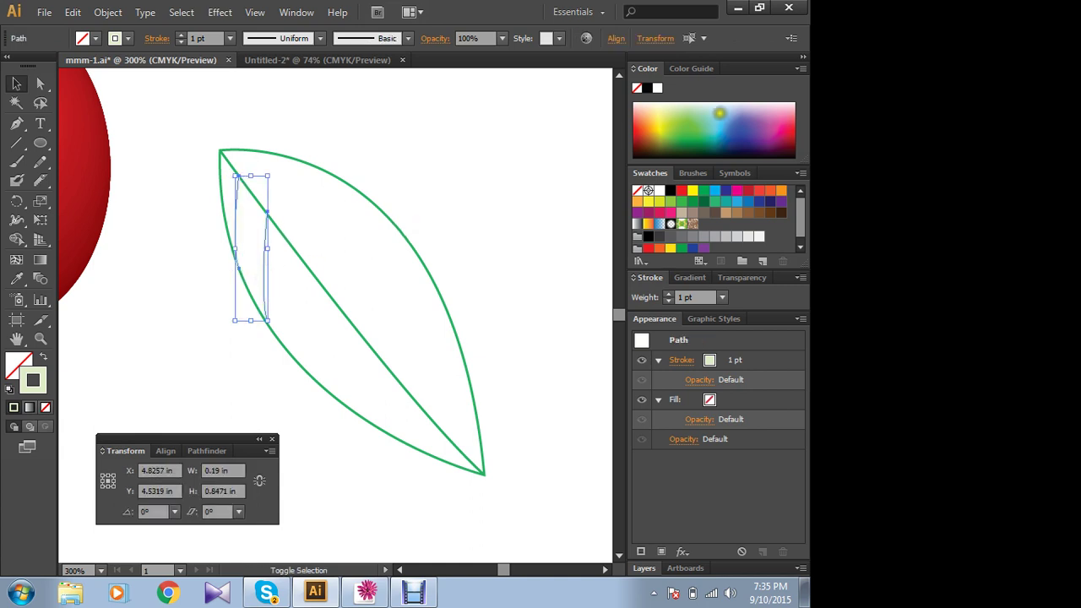
click(468, 164)
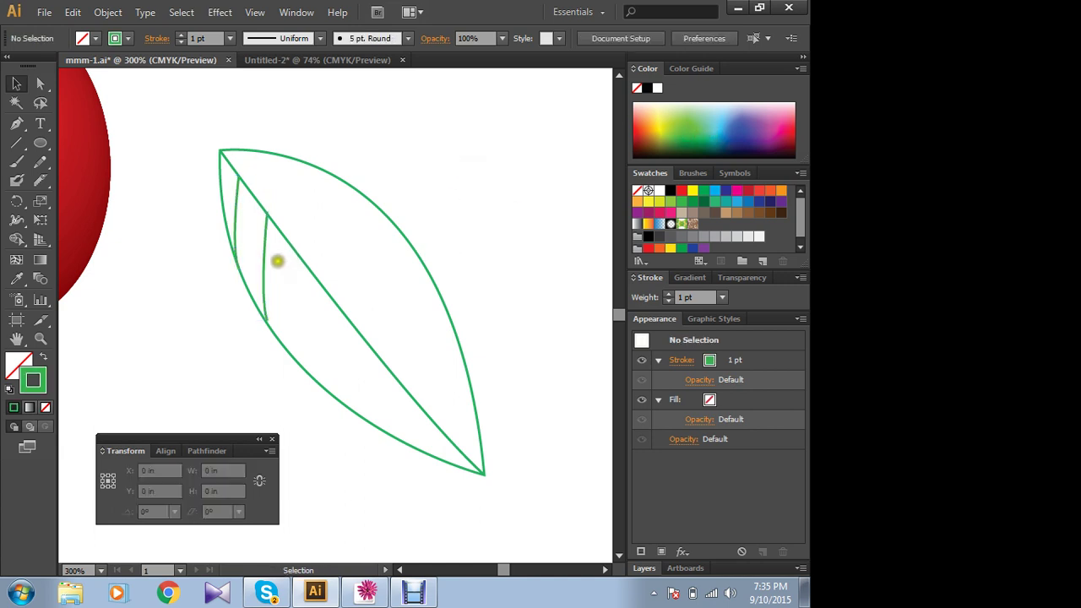
click(265, 239)
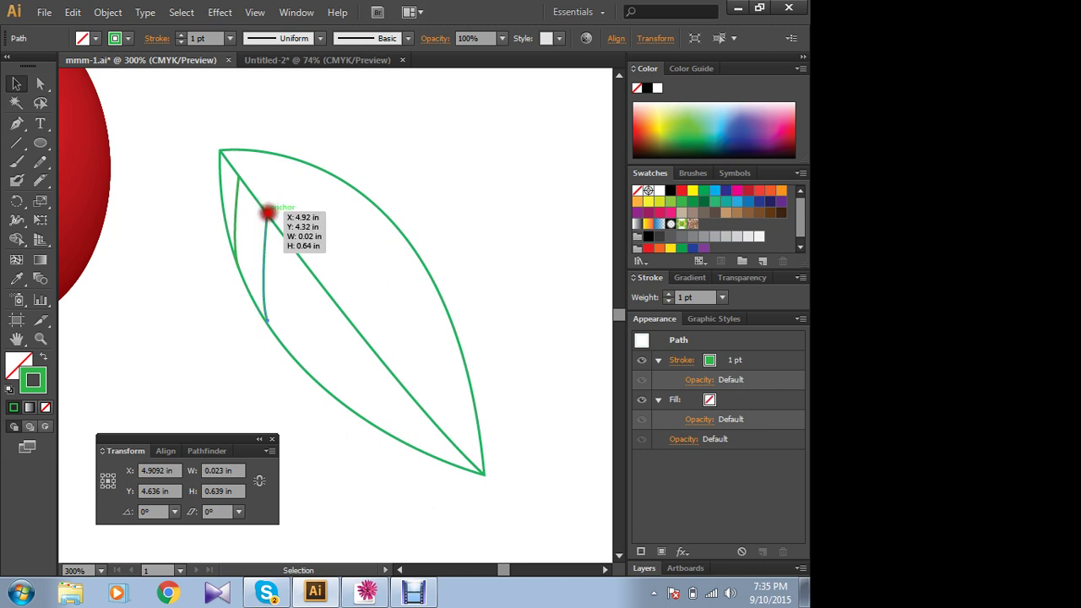
click(395, 147)
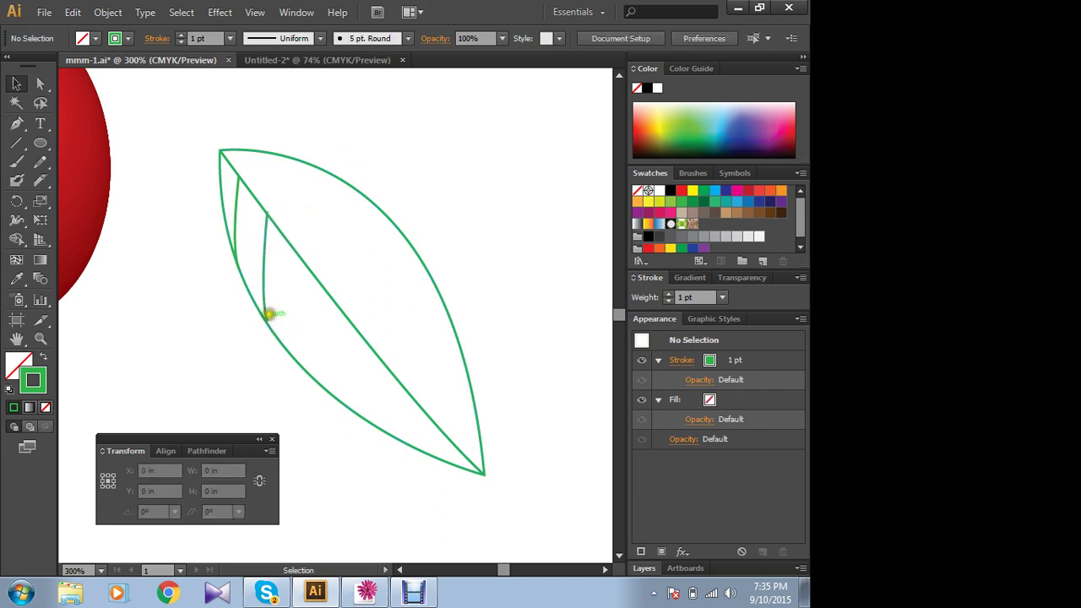
click(265, 308)
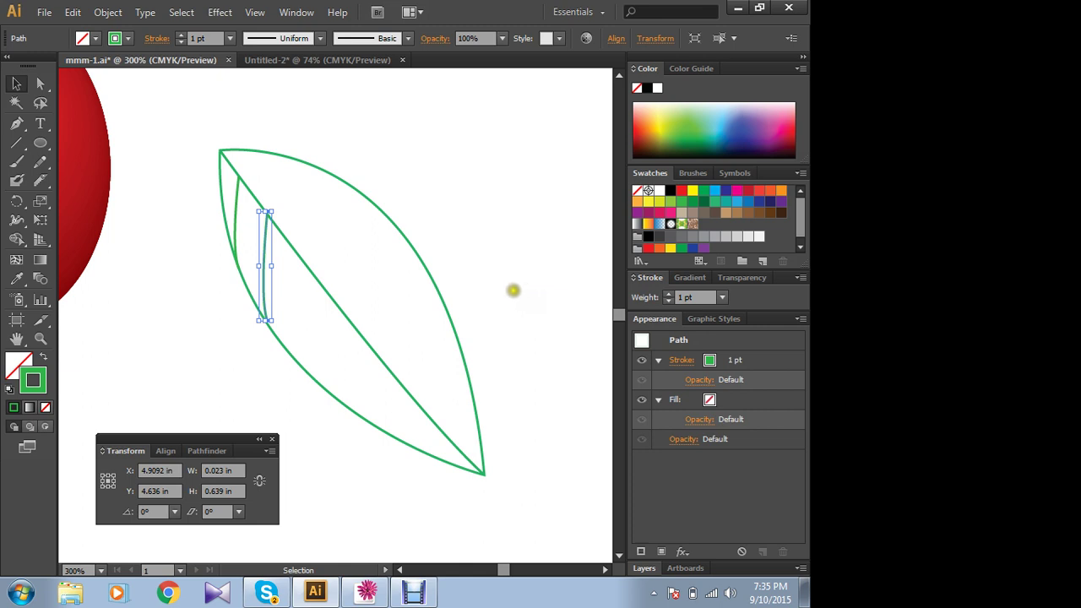
click(218, 328)
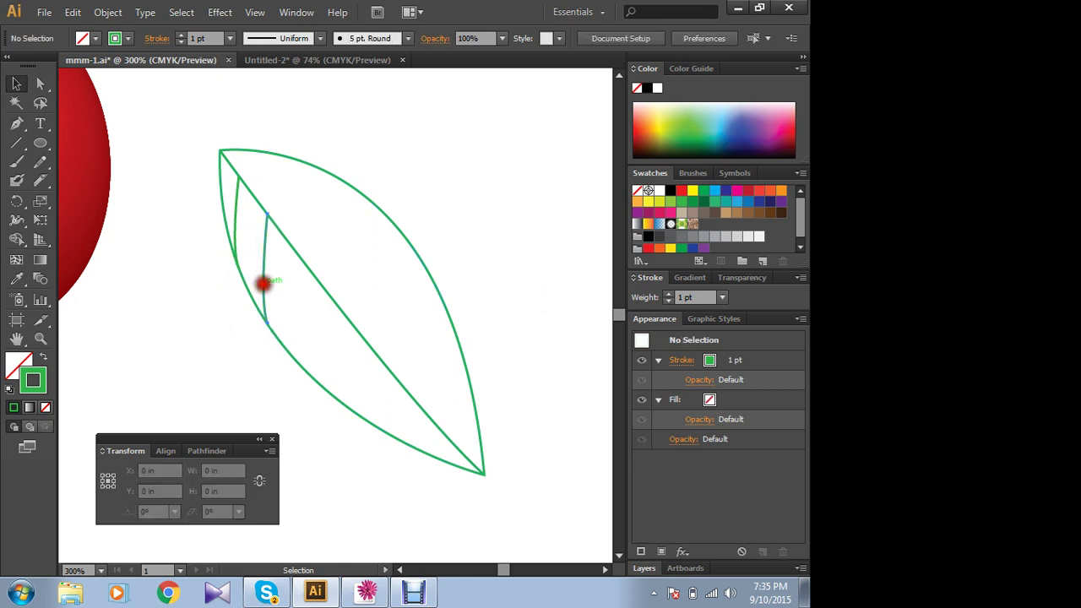
click(263, 283)
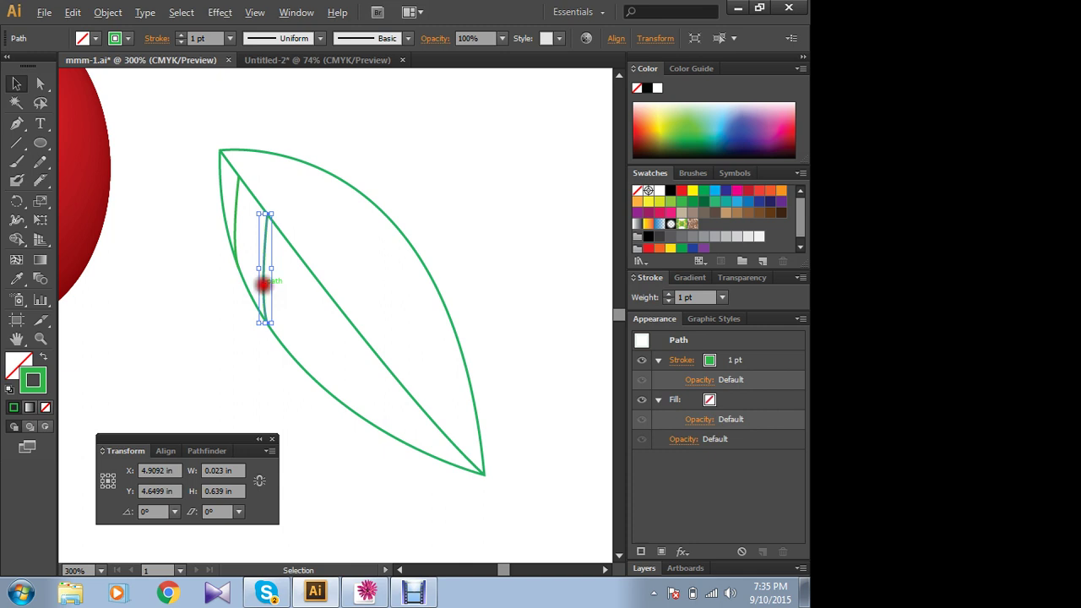
- Duplicate the side vein further down and shorten it to end at the leaf edge
drag(263, 283, 293, 327)
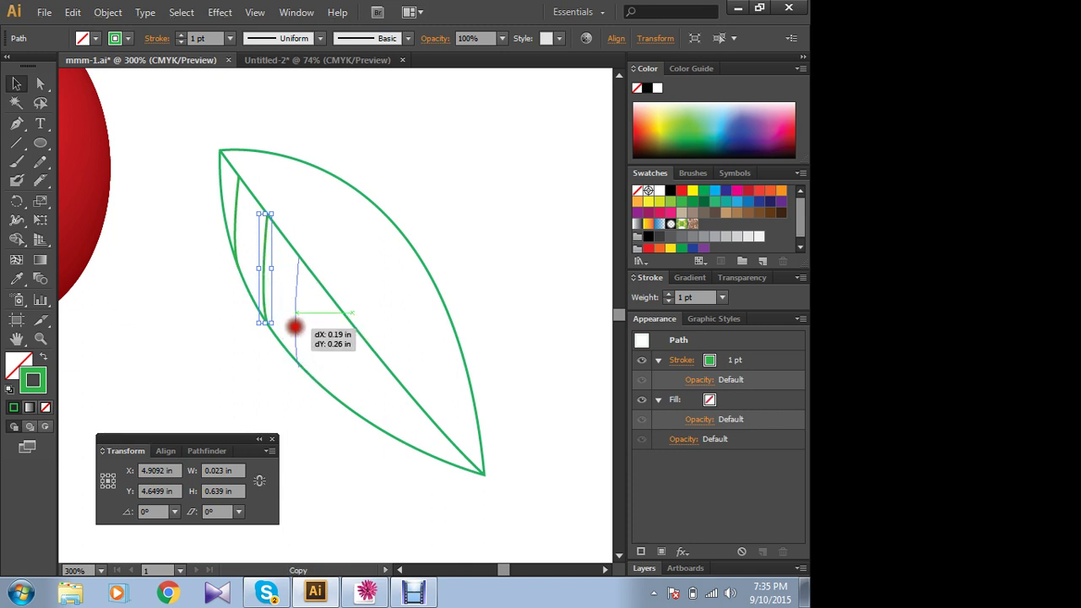
drag(294, 327, 295, 323)
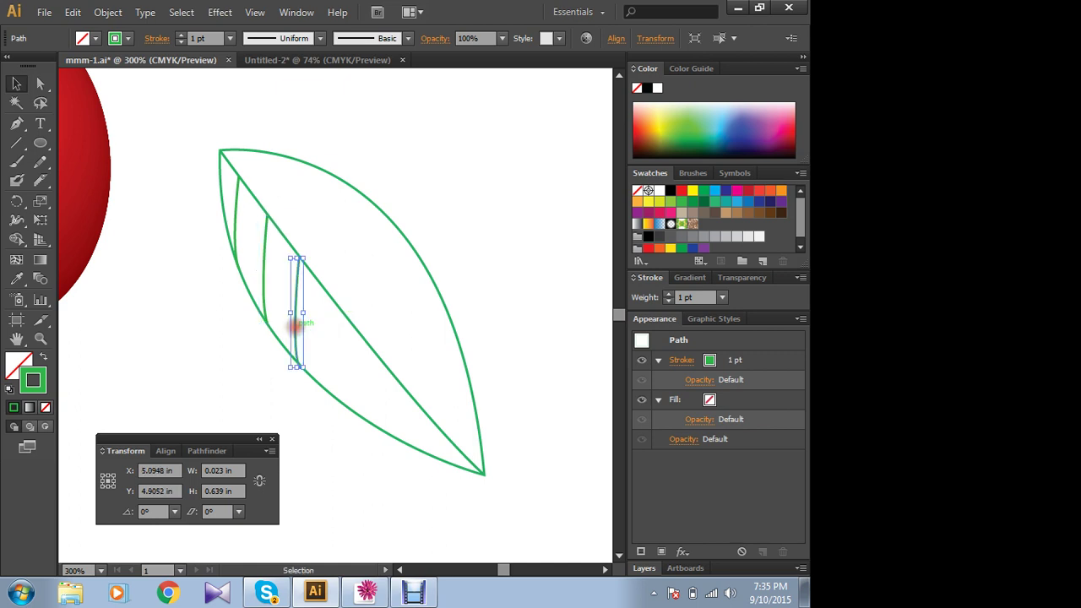
drag(299, 364, 298, 361)
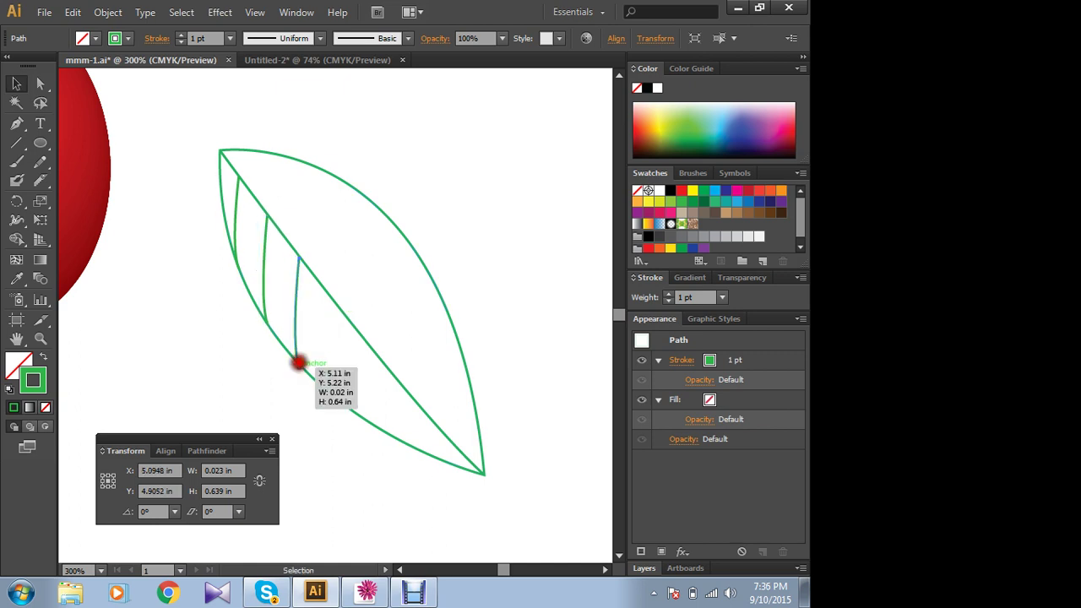
click(273, 367)
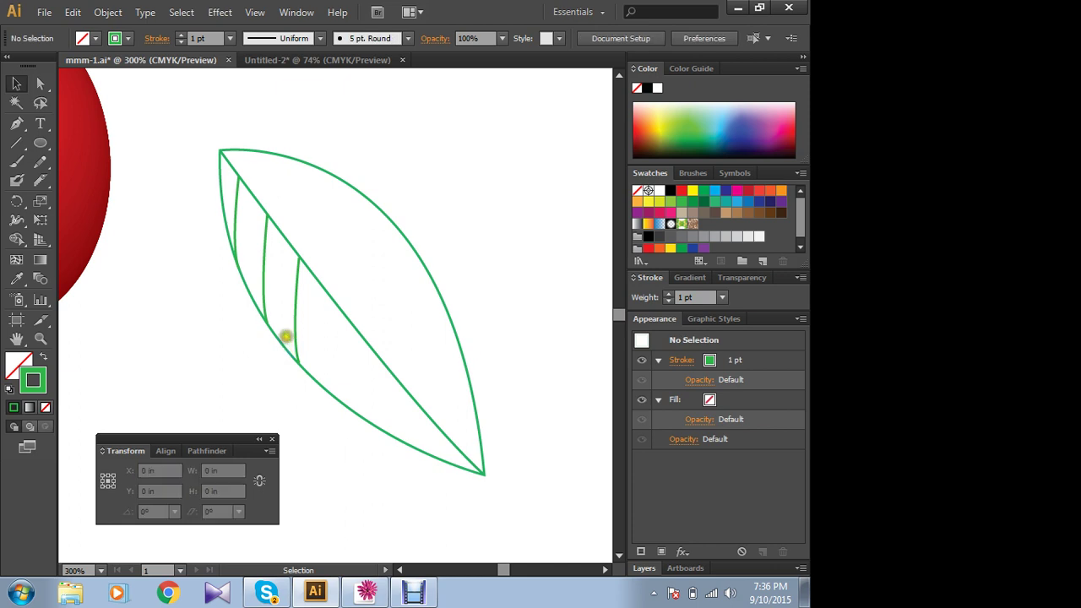
click(294, 325)
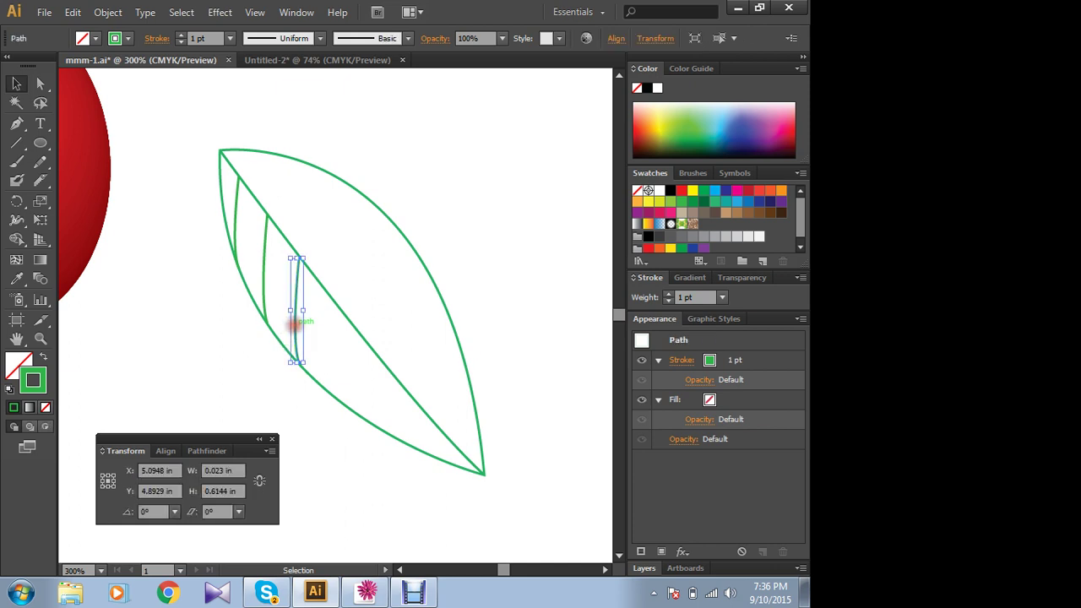
- Alt-drag two more vein copies further down the leaf
drag(296, 319, 338, 398)
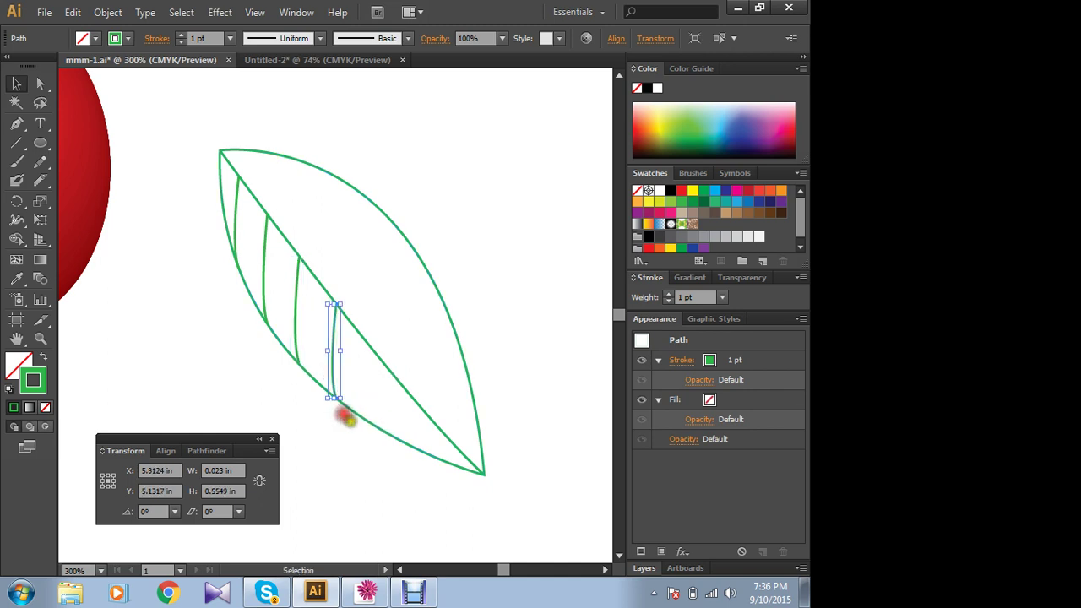
click(350, 416)
mouse_move(331, 368)
mouse_down()
mouse_move(369, 414)
mouse_move(363, 424)
mouse_up()
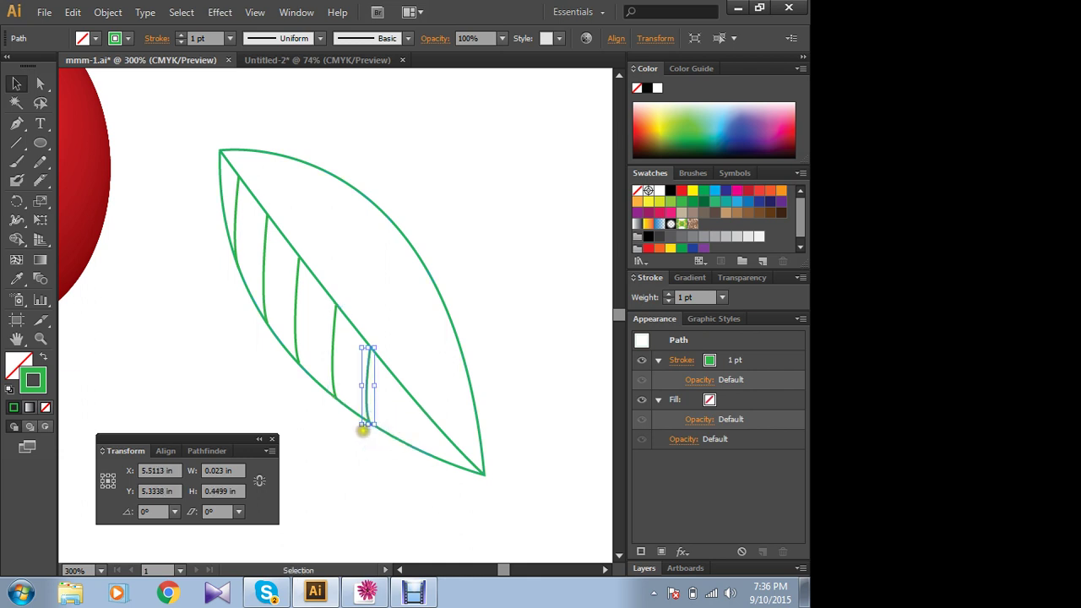
drag(367, 484, 309, 384)
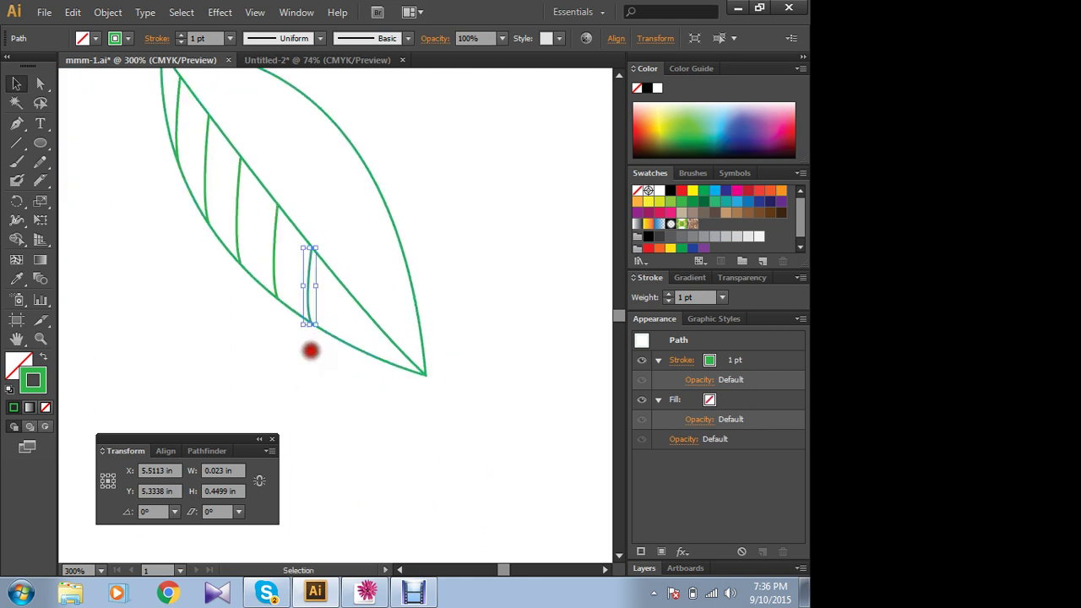
click(311, 361)
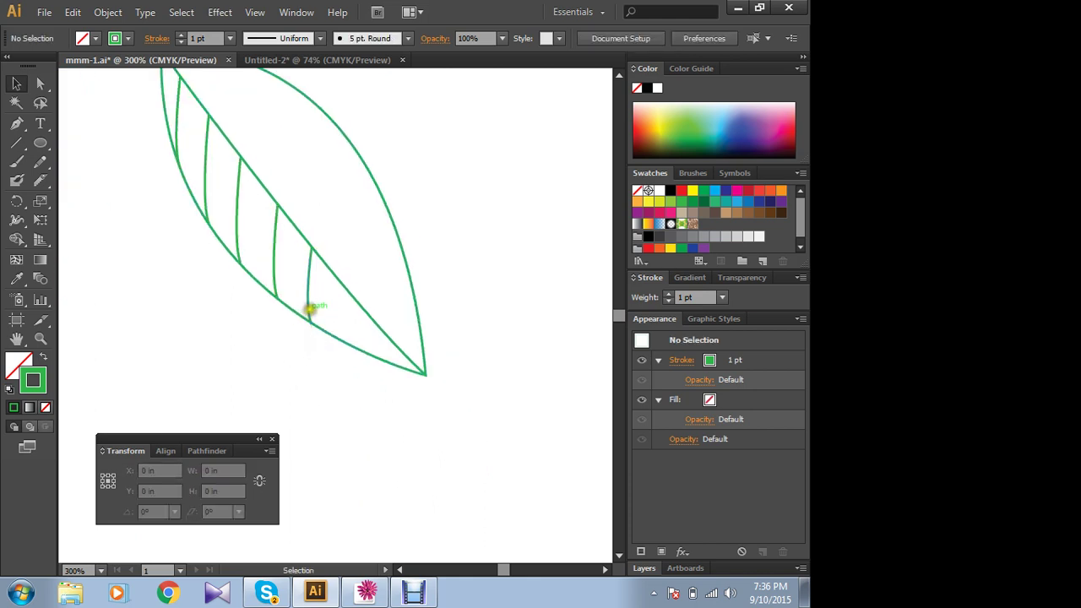
click(308, 296)
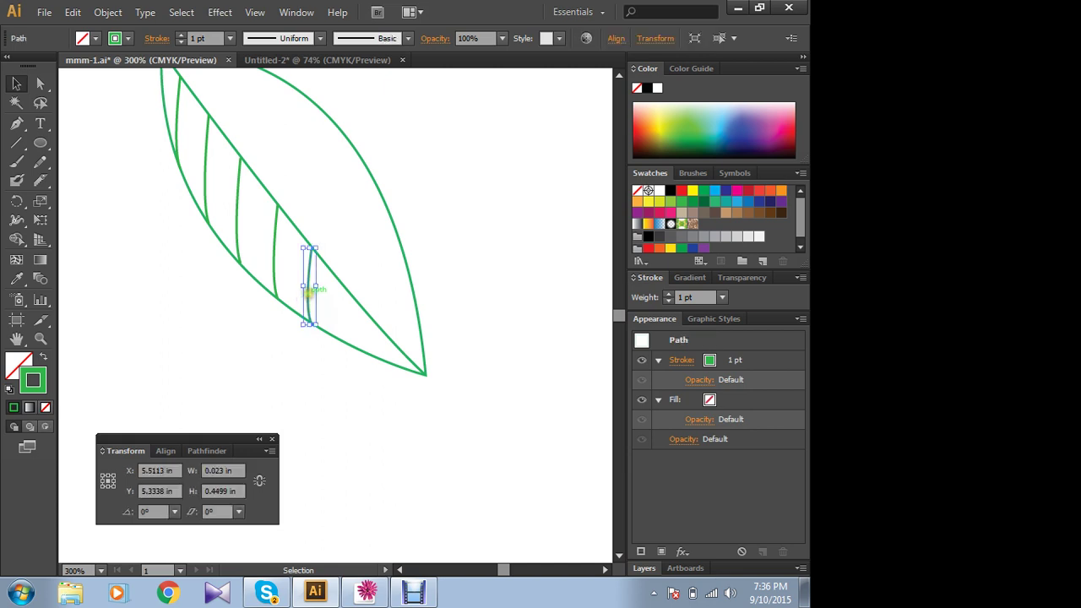
- Add shorter vein copies toward the narrowing leaf tip, then view the whole leaf
drag(308, 291, 339, 334)
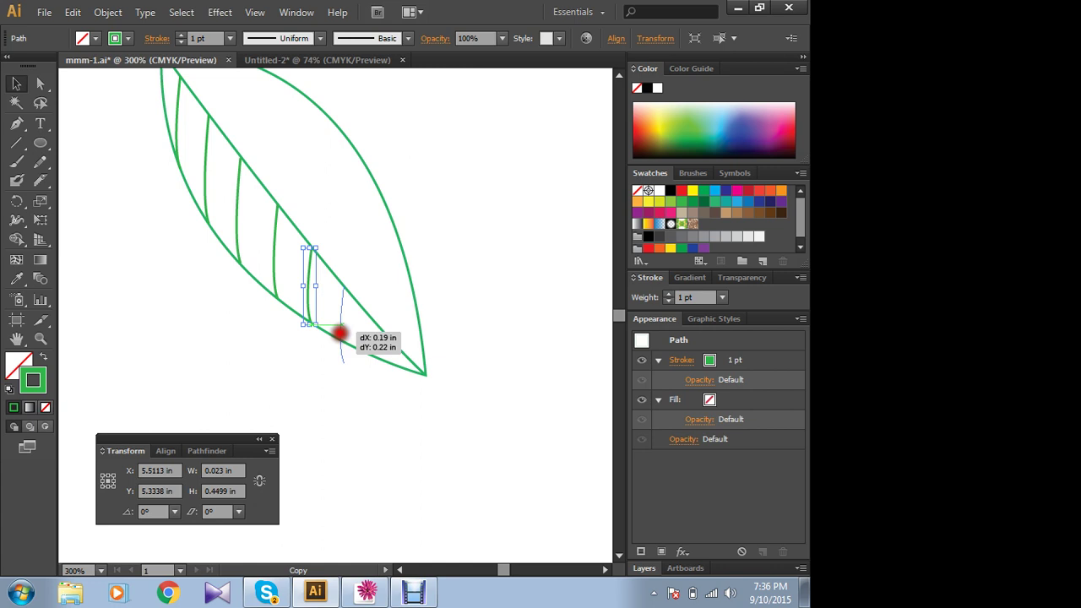
drag(338, 333, 348, 349)
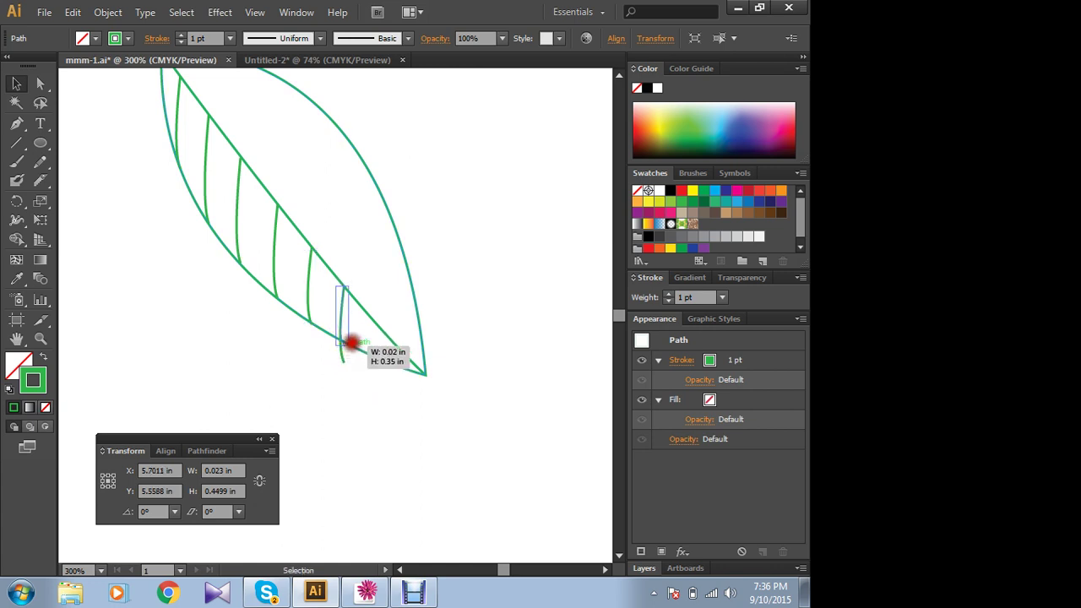
drag(351, 343, 351, 341)
click(352, 369)
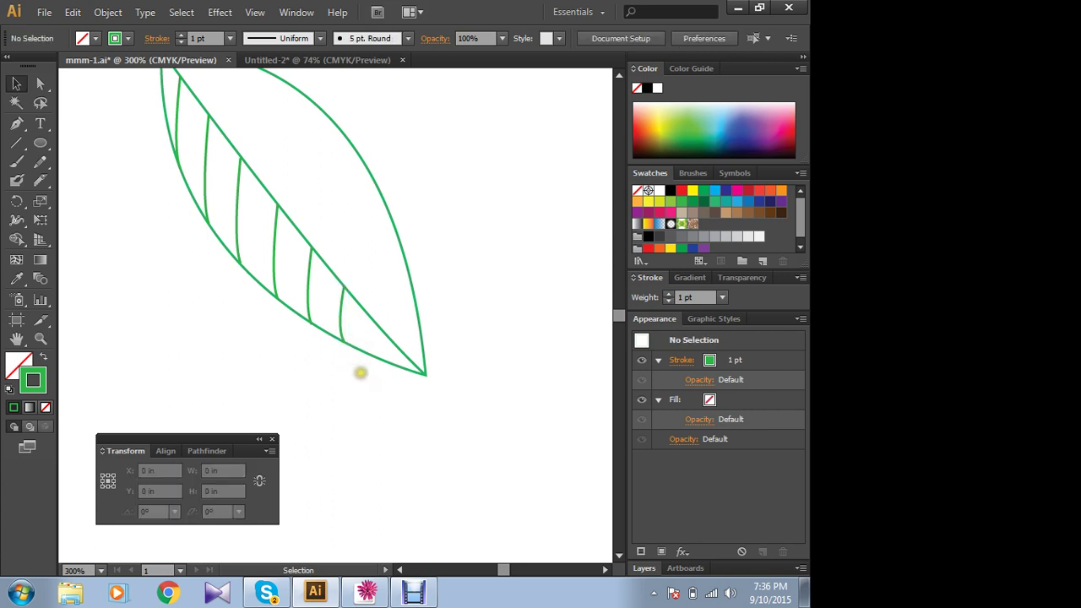
click(339, 321)
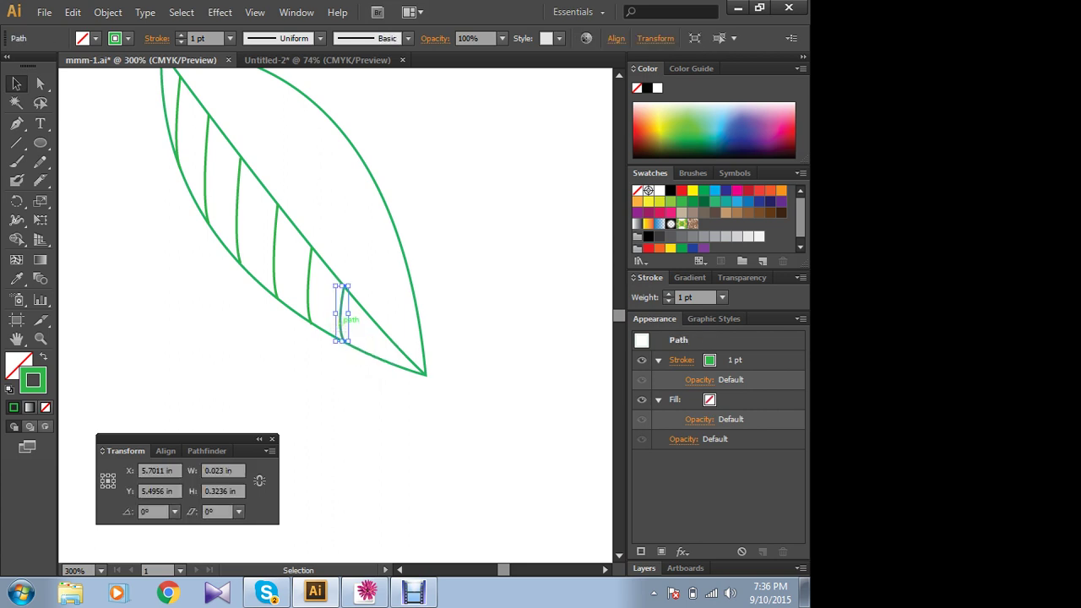
mouse_move(341, 321)
mouse_down()
mouse_move(372, 380)
mouse_move(383, 359)
mouse_up()
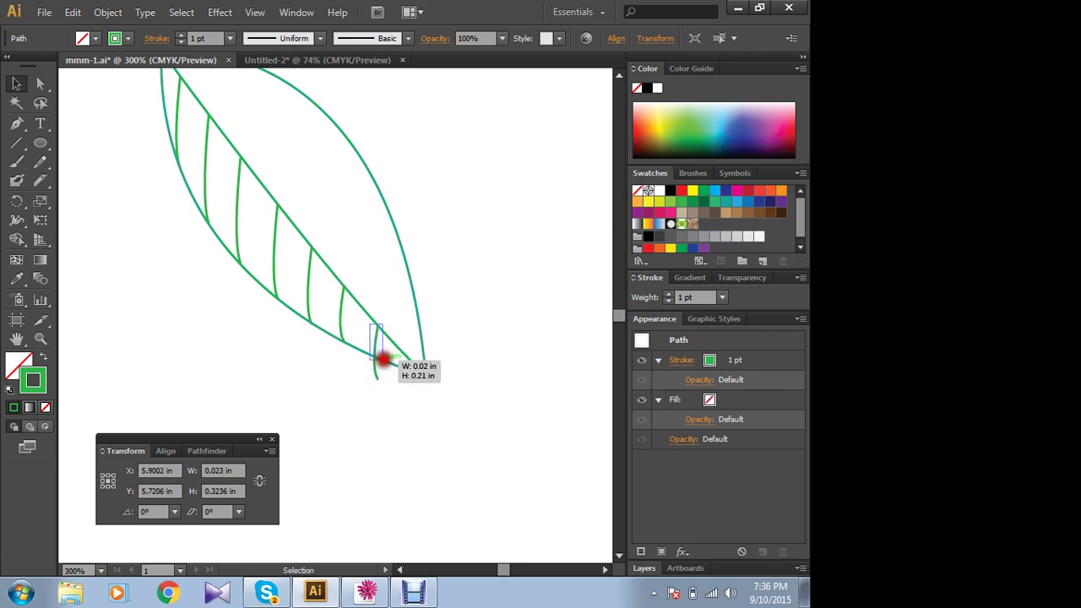
click(391, 393)
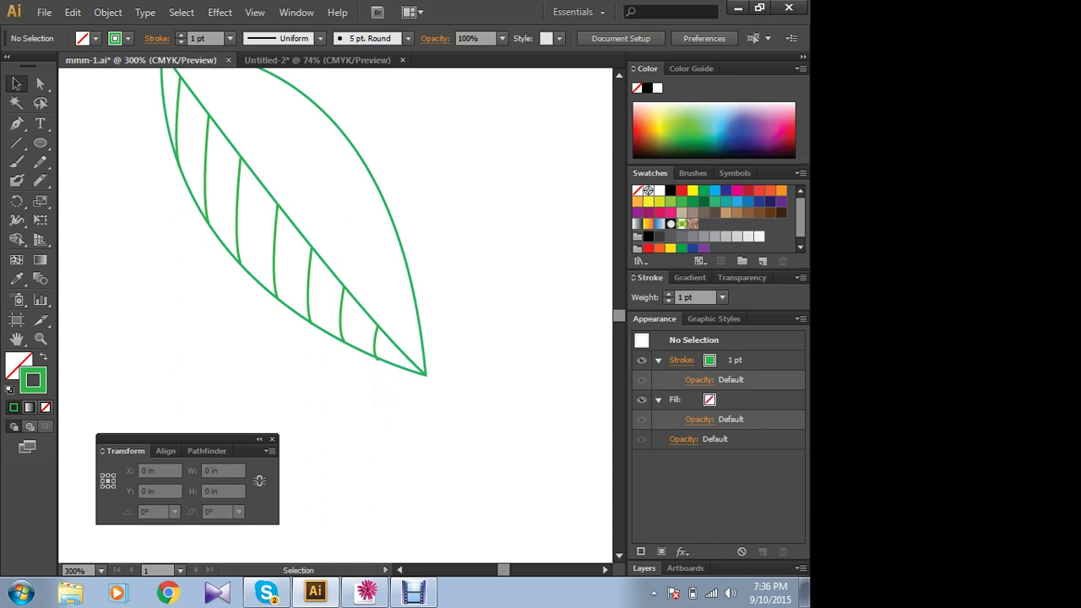
drag(405, 289, 478, 345)
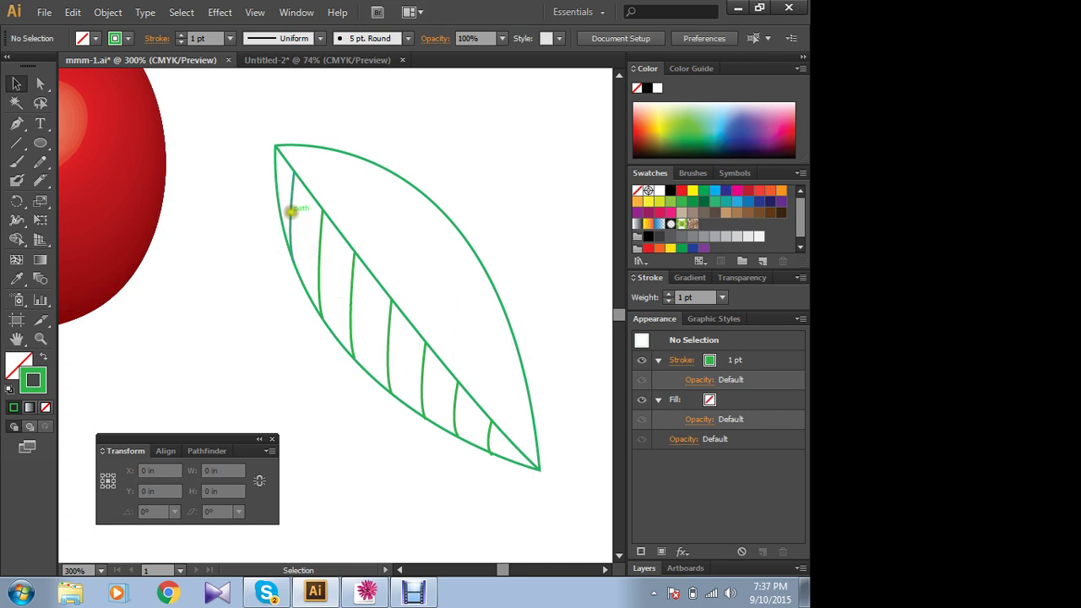
- Shift-select all eight side veins of the leaf
click(291, 212)
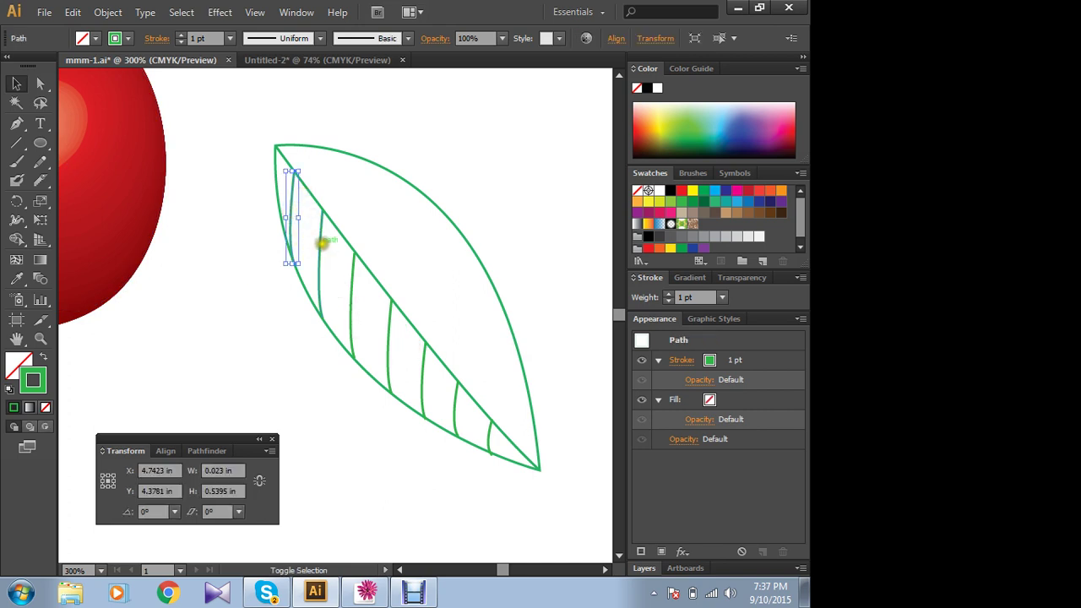
shift+click(319, 245)
shift+click(353, 281)
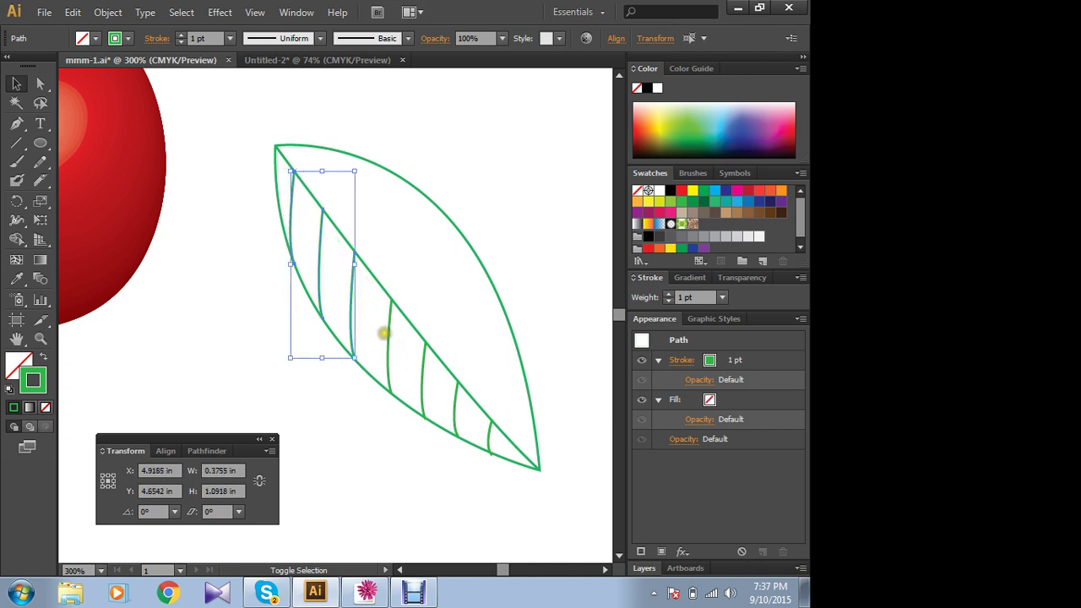
shift+click(387, 338)
shift+click(422, 365)
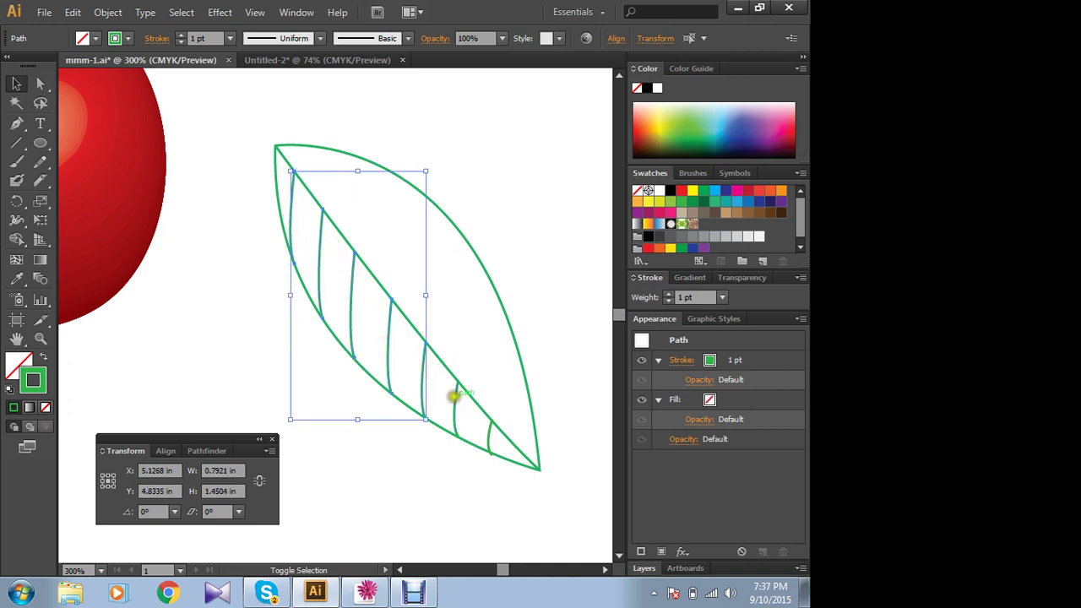
shift+click(454, 395)
shift+click(487, 431)
shift+click(490, 433)
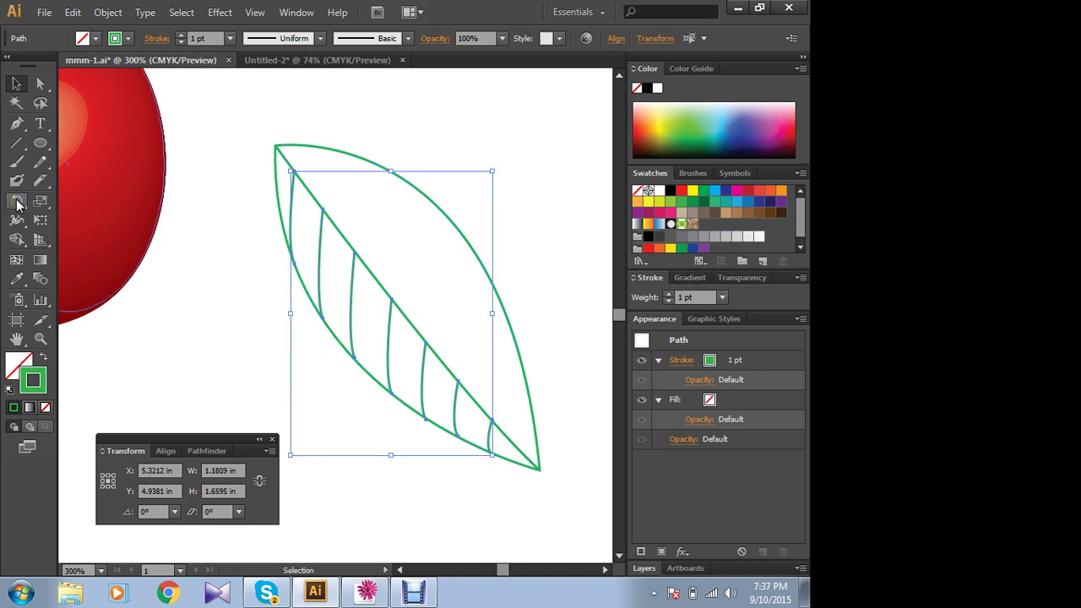
- Reflect the veins across the Vertical axis as a copy, checking Preview first
drag(26, 201, 91, 226)
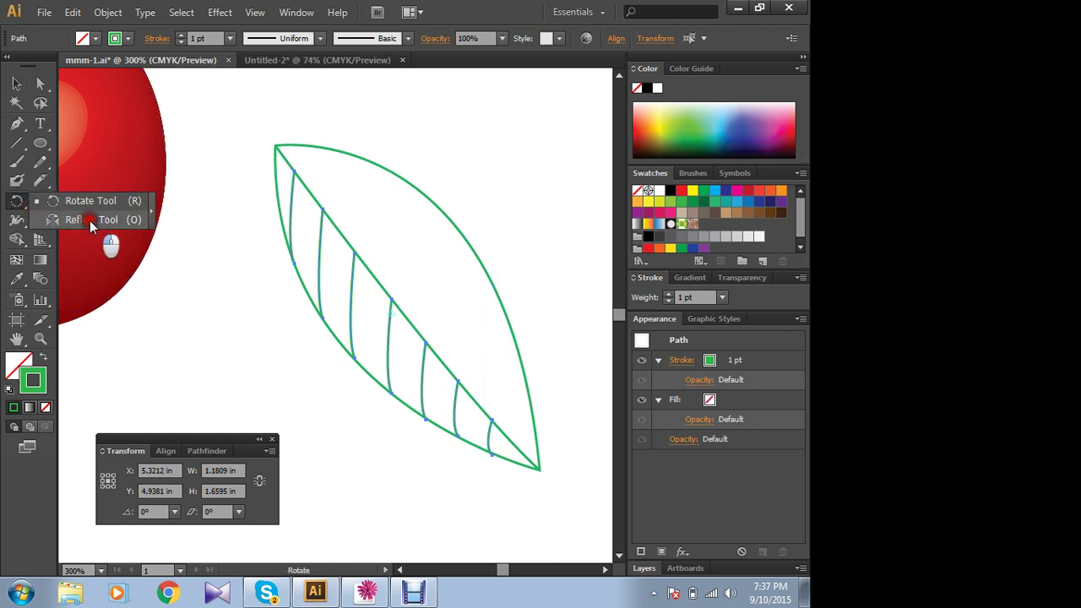
click(91, 221)
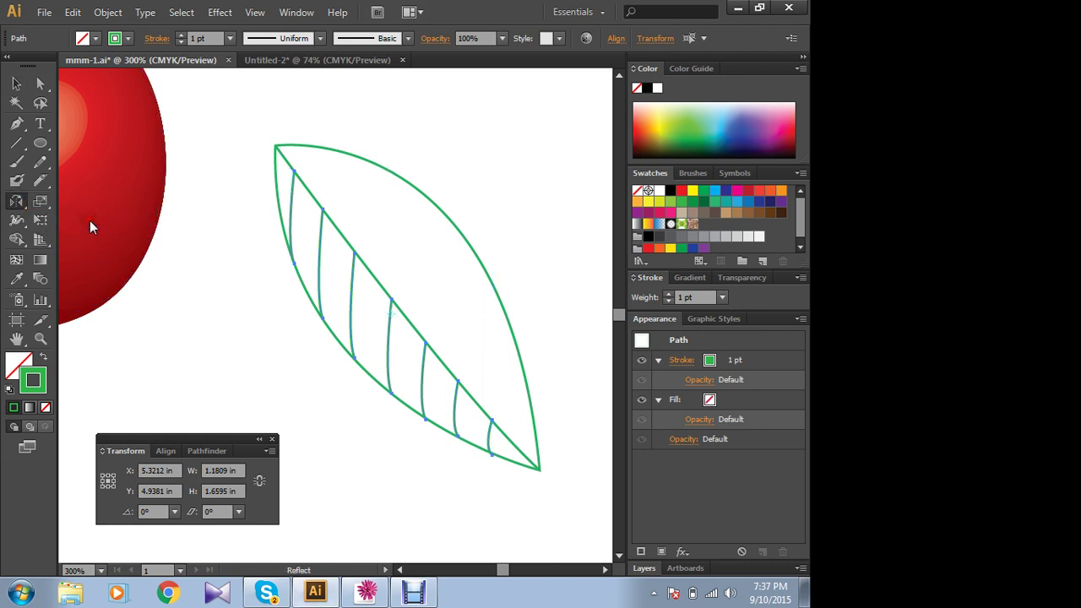
click(15, 201)
double_click(15, 202)
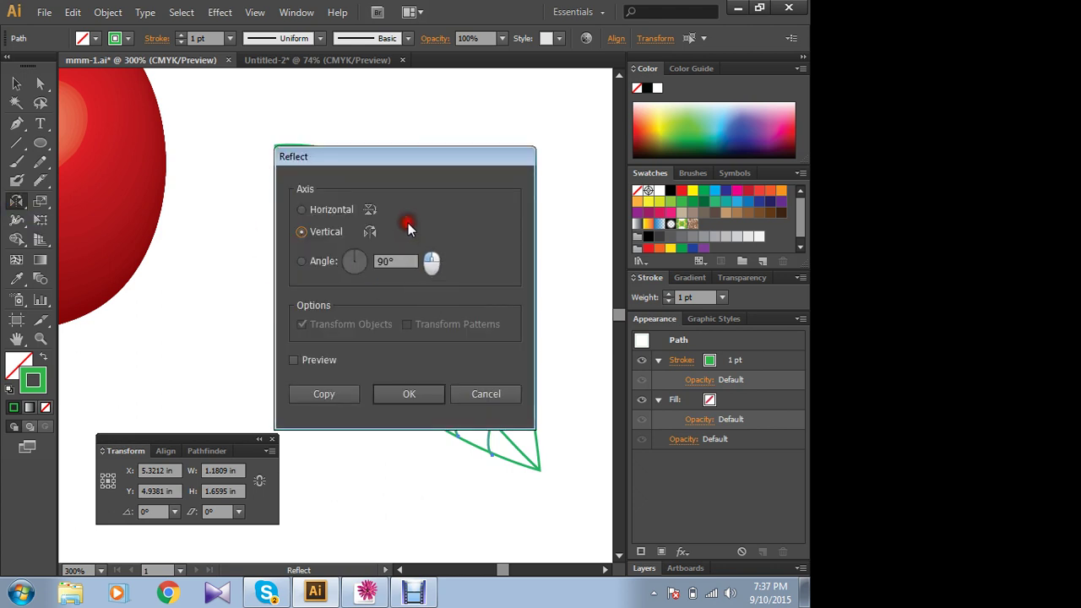
drag(395, 158, 553, 176)
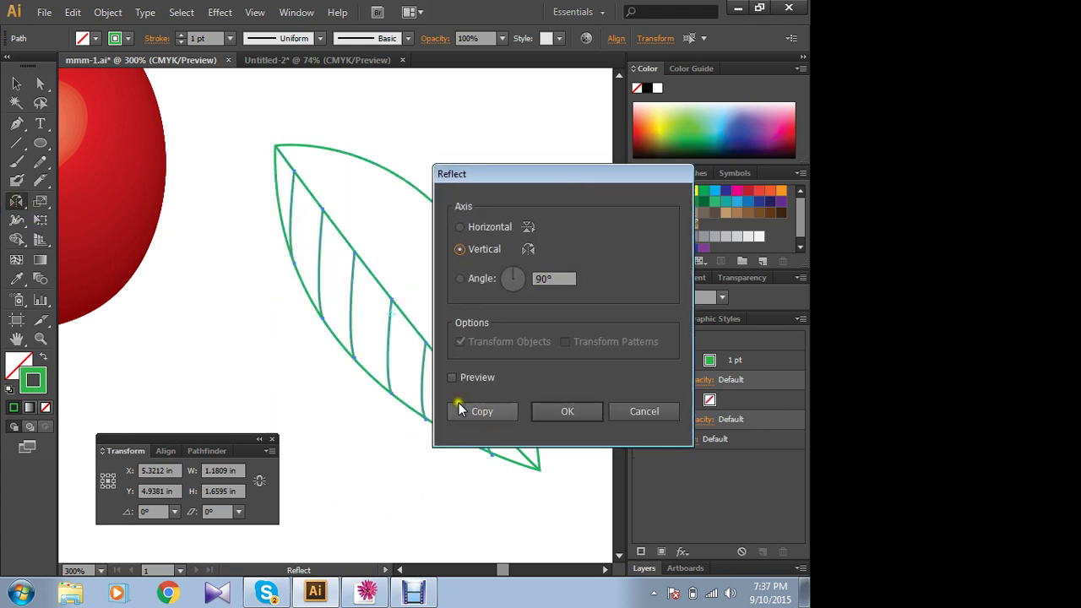
click(452, 378)
click(487, 413)
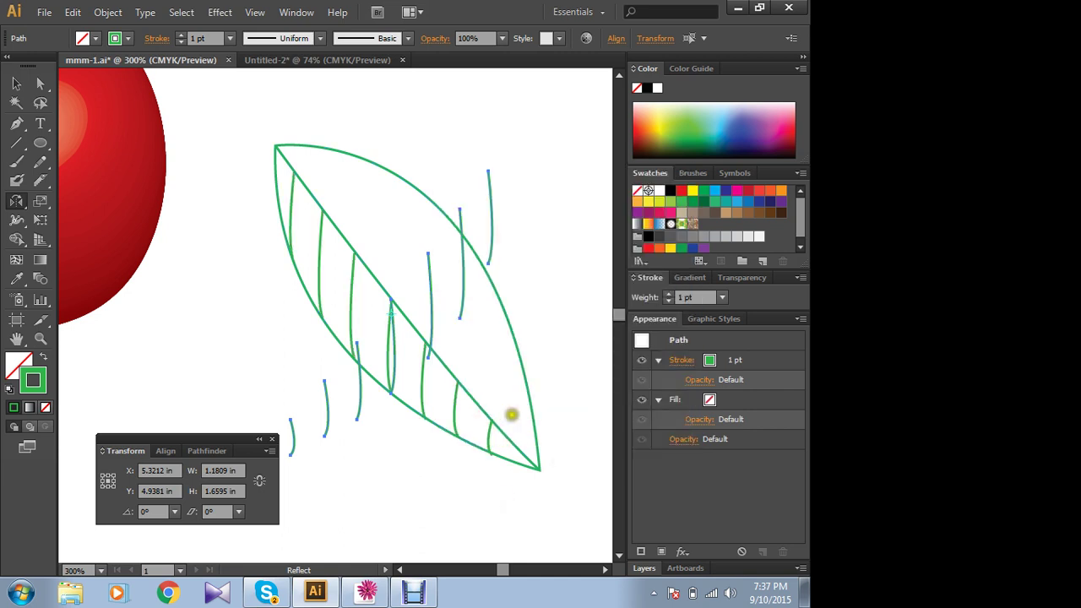
click(16, 83)
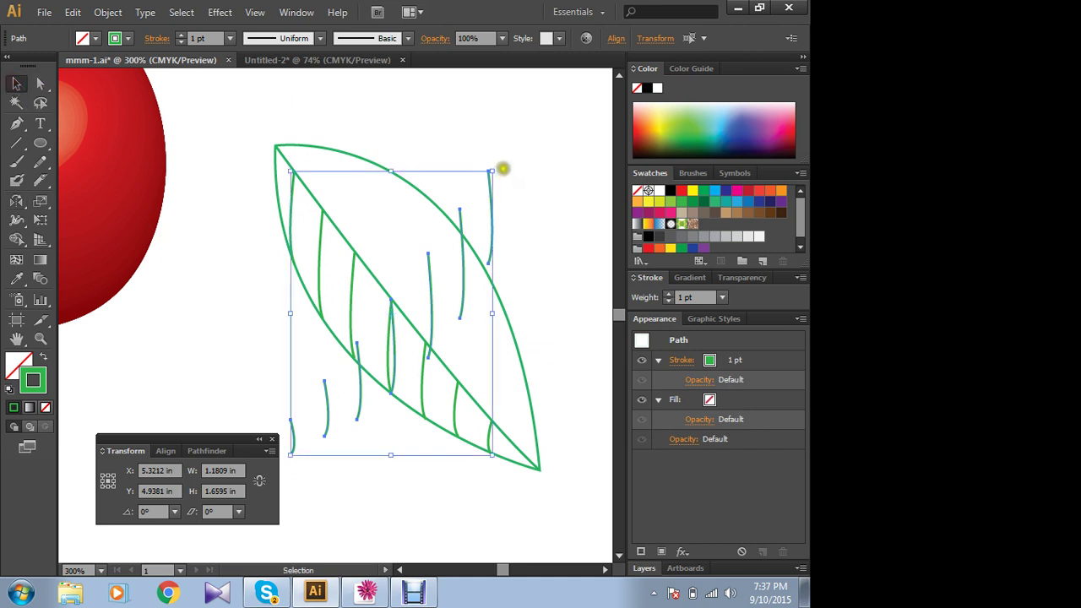
- Rotate the mirrored veins about 80°, move them up, and enlarge to about 1.52 × 1.68 in
drag(500, 166, 268, 194)
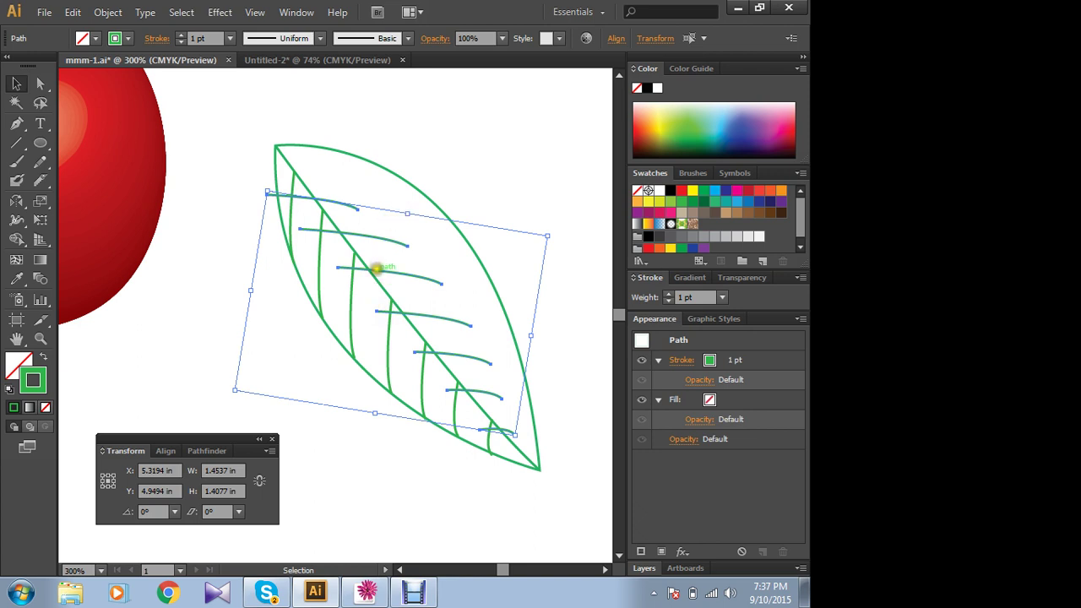
mouse_move(376, 269)
mouse_down()
mouse_move(417, 252)
mouse_move(394, 231)
mouse_up()
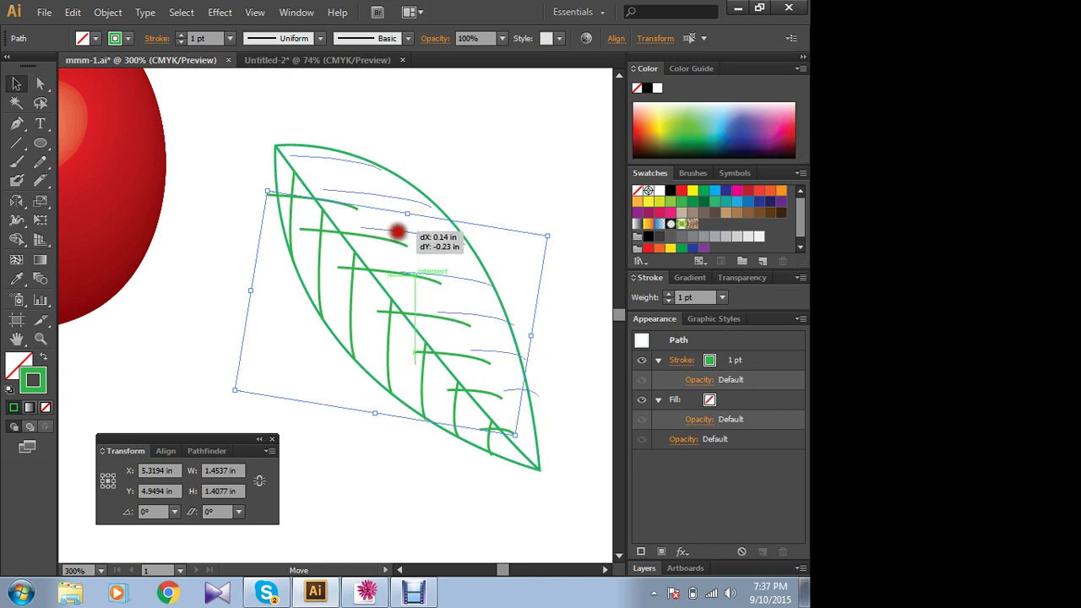
drag(395, 232, 395, 231)
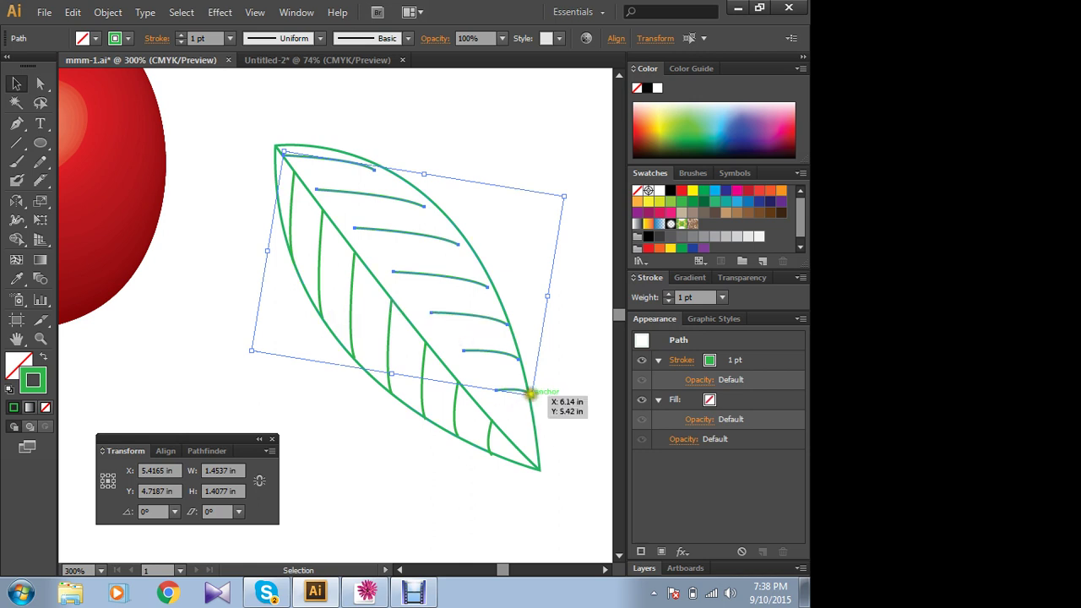
drag(532, 398, 543, 443)
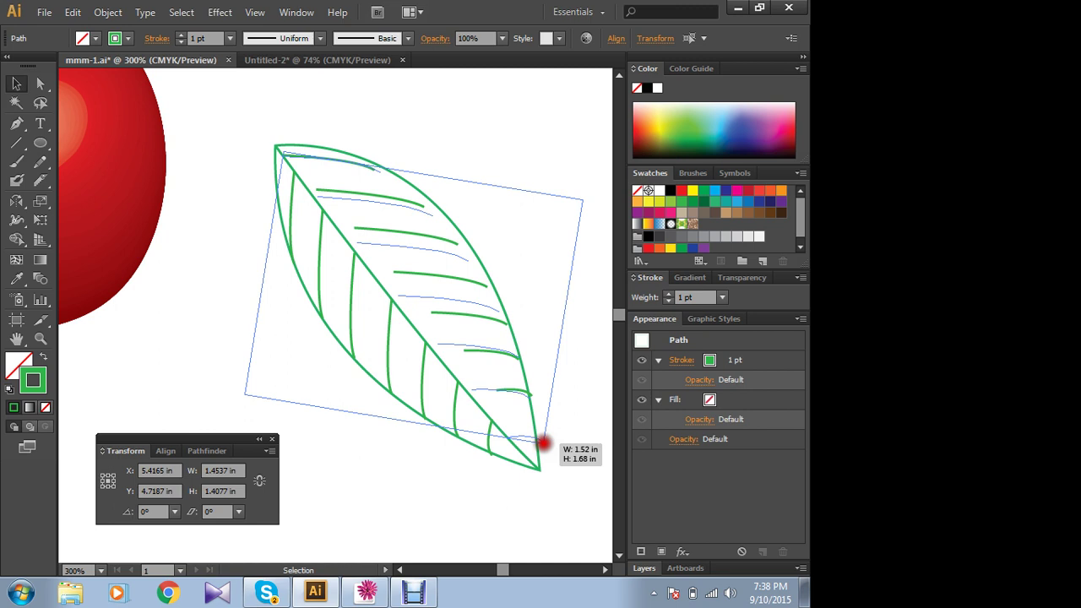
drag(543, 443, 543, 444)
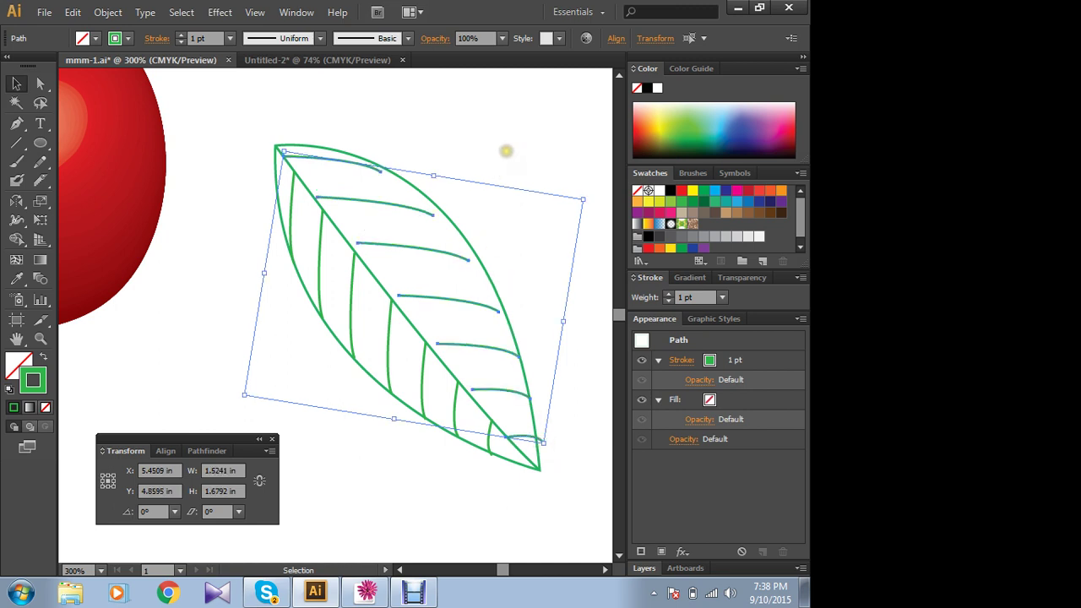
click(505, 153)
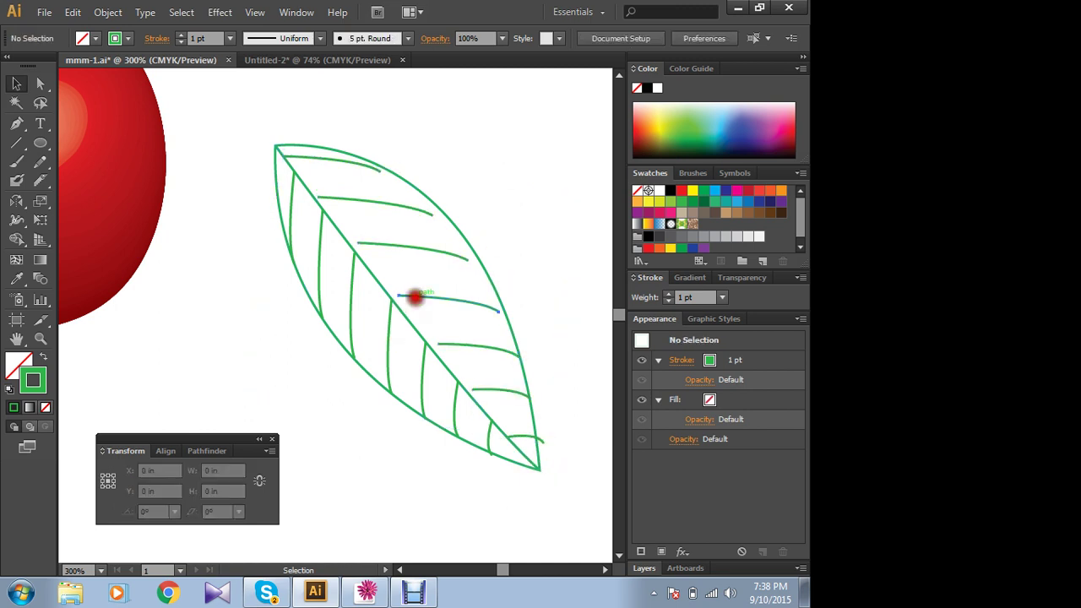
- Nudge and lengthen the middle vein so it runs from midrib to leaf edge
drag(415, 296, 392, 293)
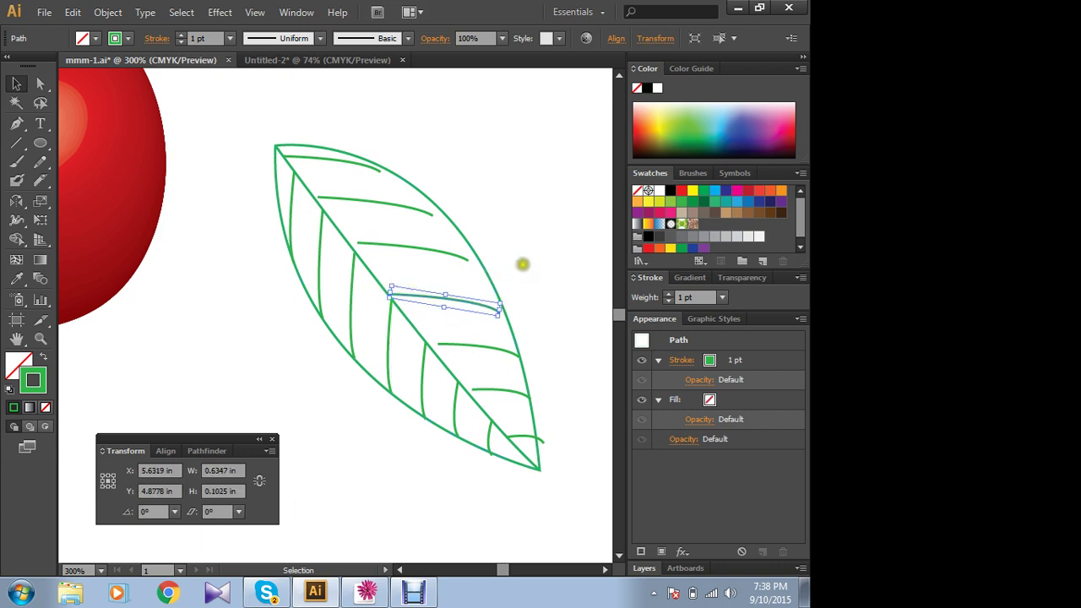
click(523, 263)
click(430, 294)
key(Up)
key(Up)
key(Up)
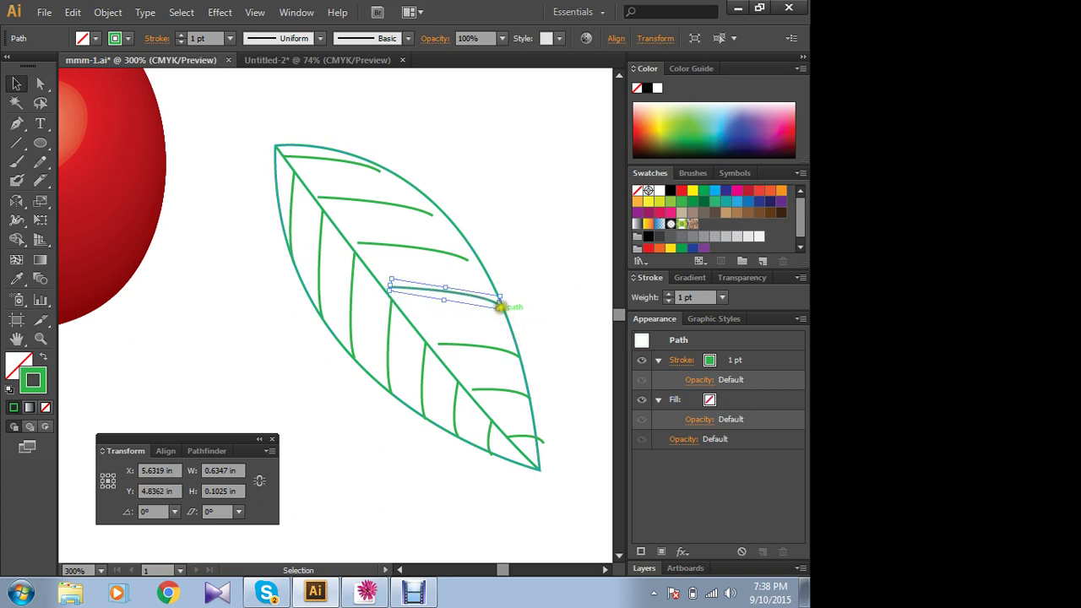
drag(499, 300, 503, 301)
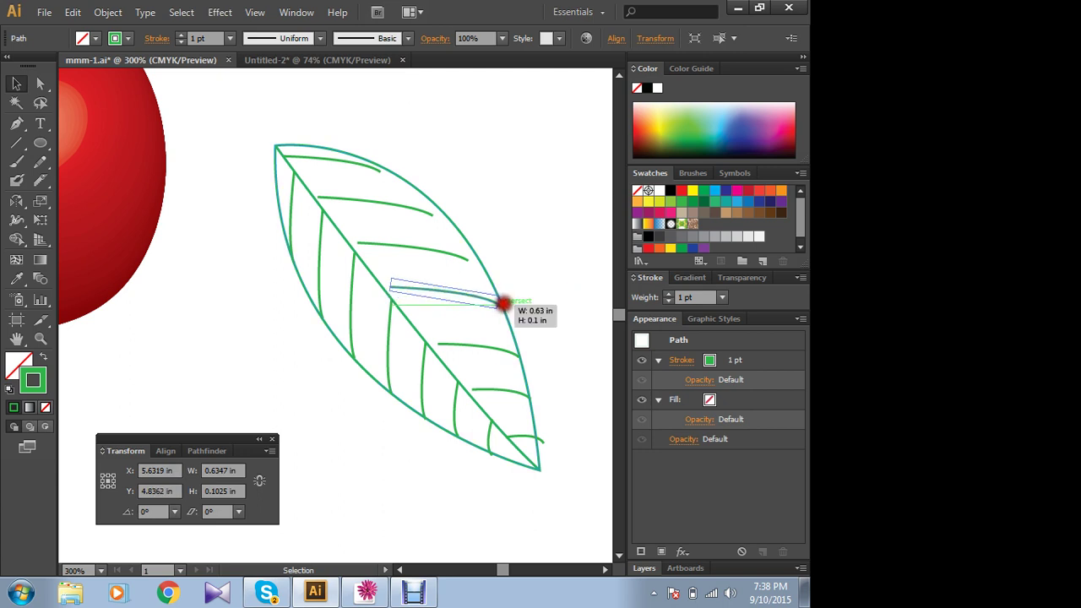
click(541, 250)
drag(400, 284, 385, 282)
click(545, 234)
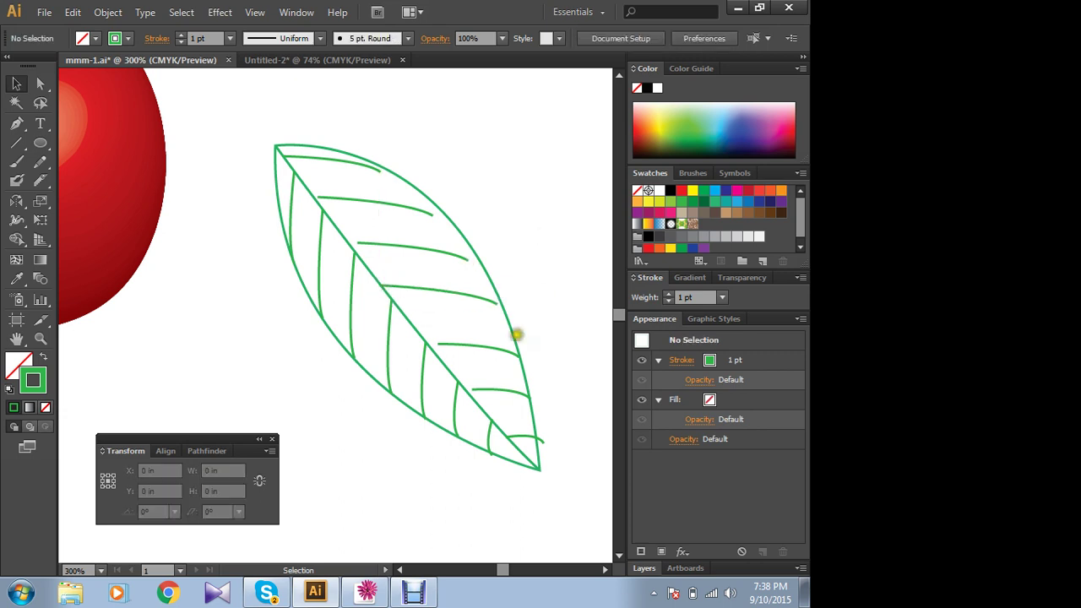
drag(489, 299, 501, 304)
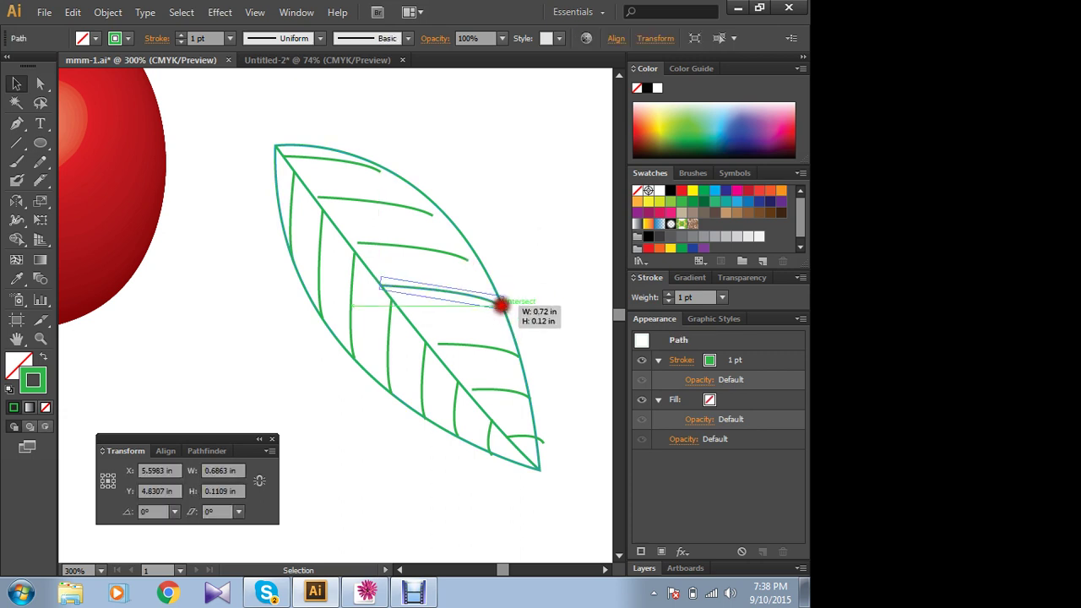
click(528, 287)
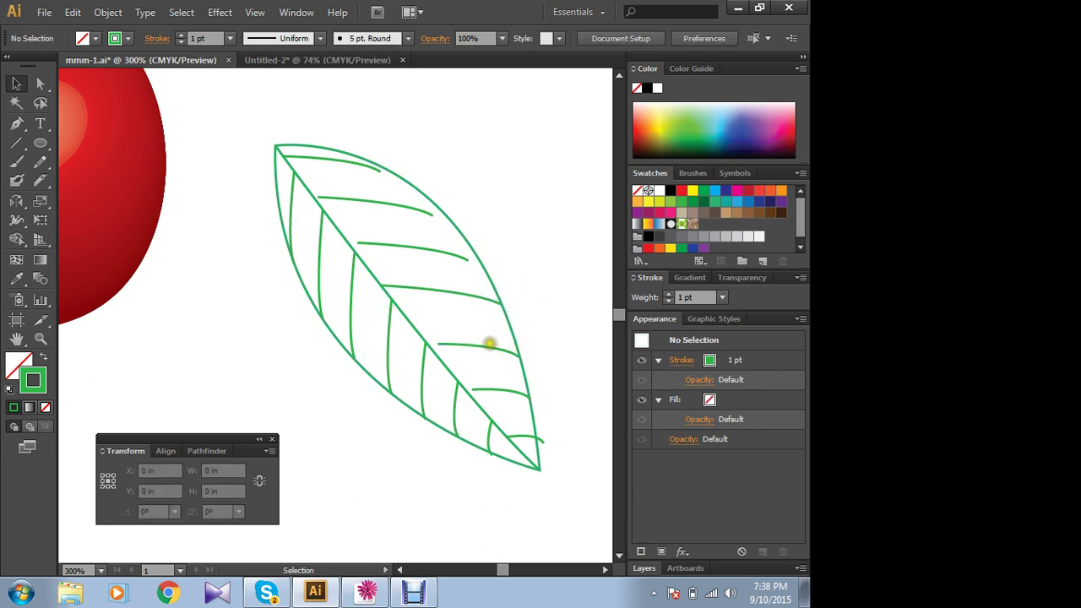
- Resize the lower middle vein and angle its right end down to the edge
click(456, 344)
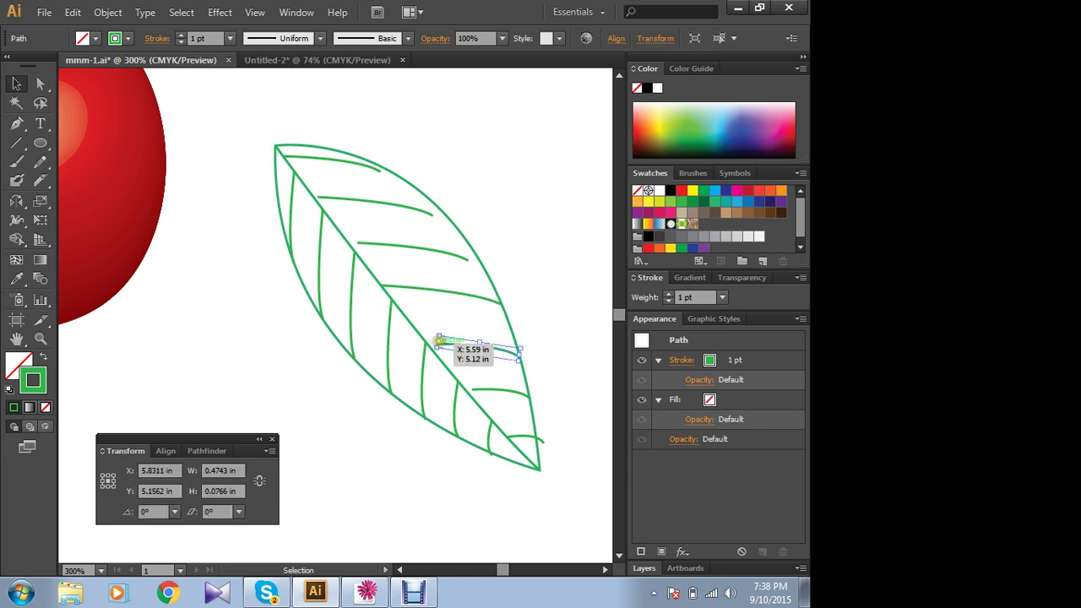
drag(438, 341, 433, 334)
click(603, 361)
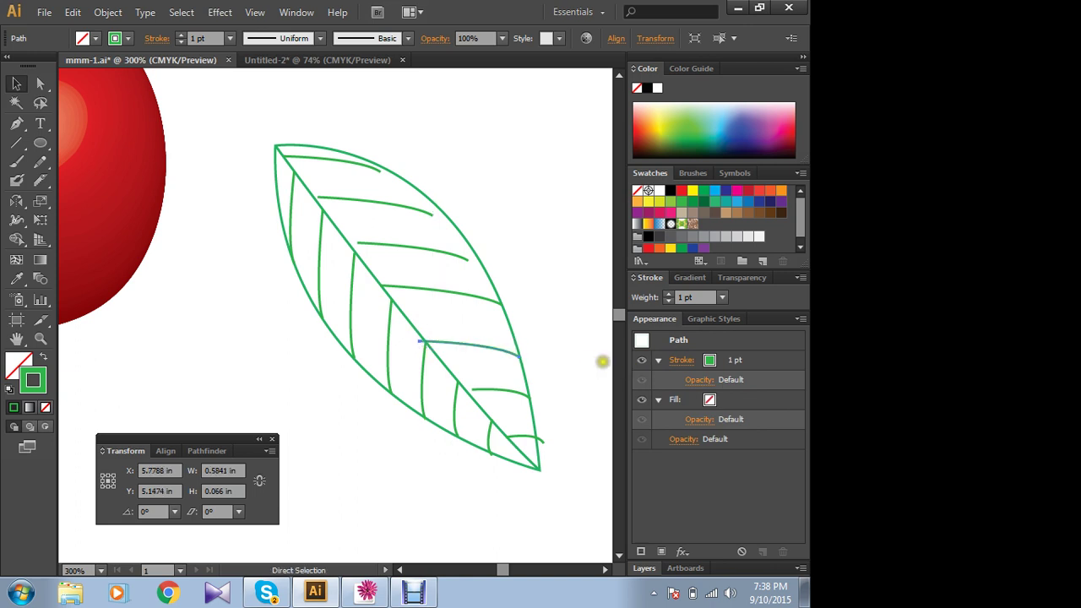
click(487, 354)
drag(521, 342, 518, 360)
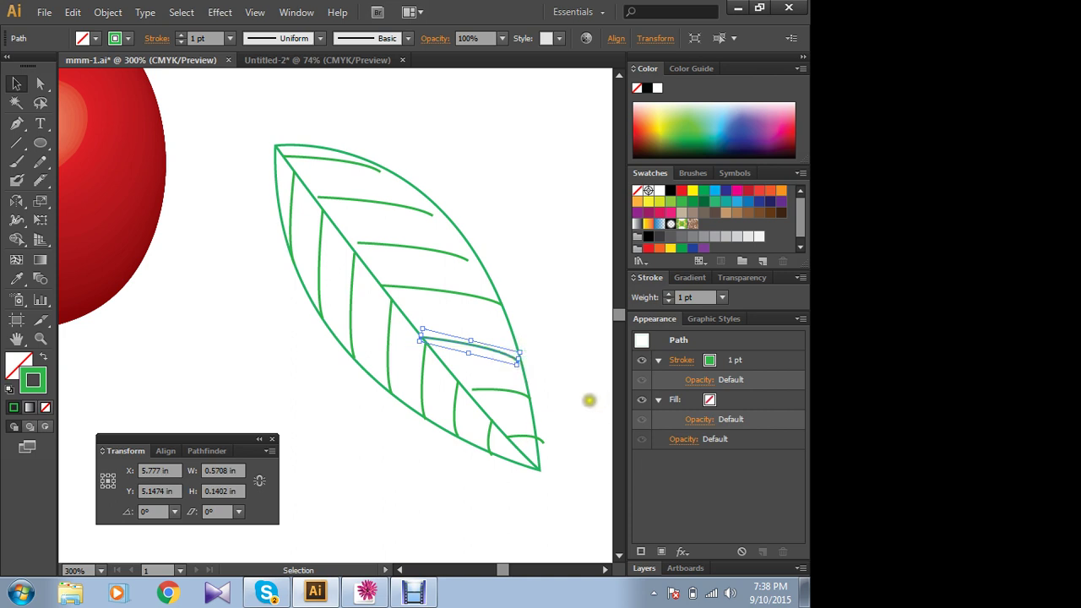
click(563, 352)
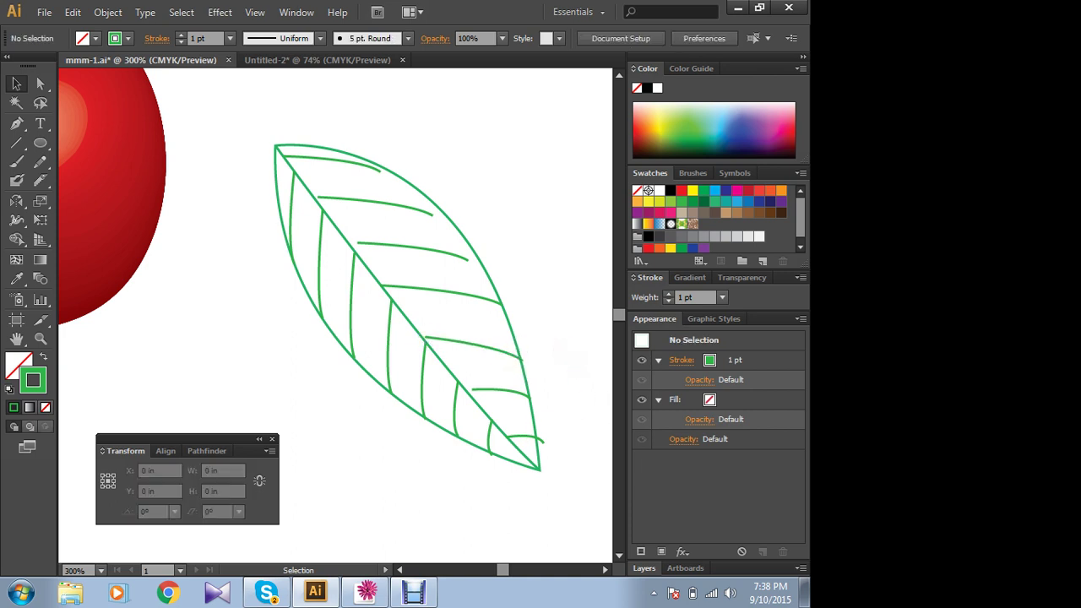
drag(434, 338, 422, 330)
click(537, 320)
- Stretch the upper middle vein so it spans from the midrib to the edge
click(363, 242)
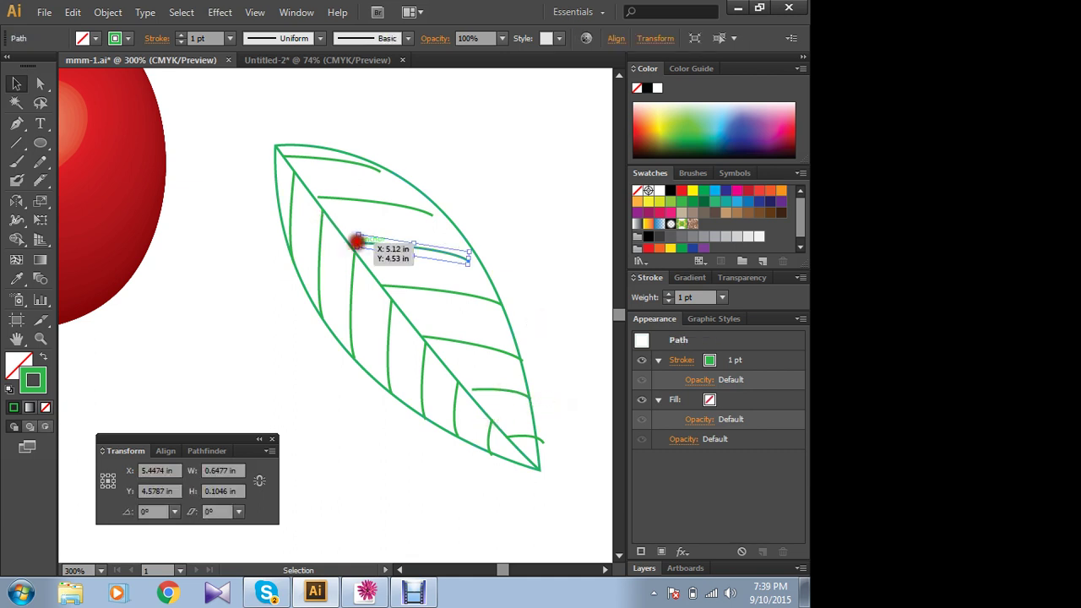
drag(356, 242, 354, 236)
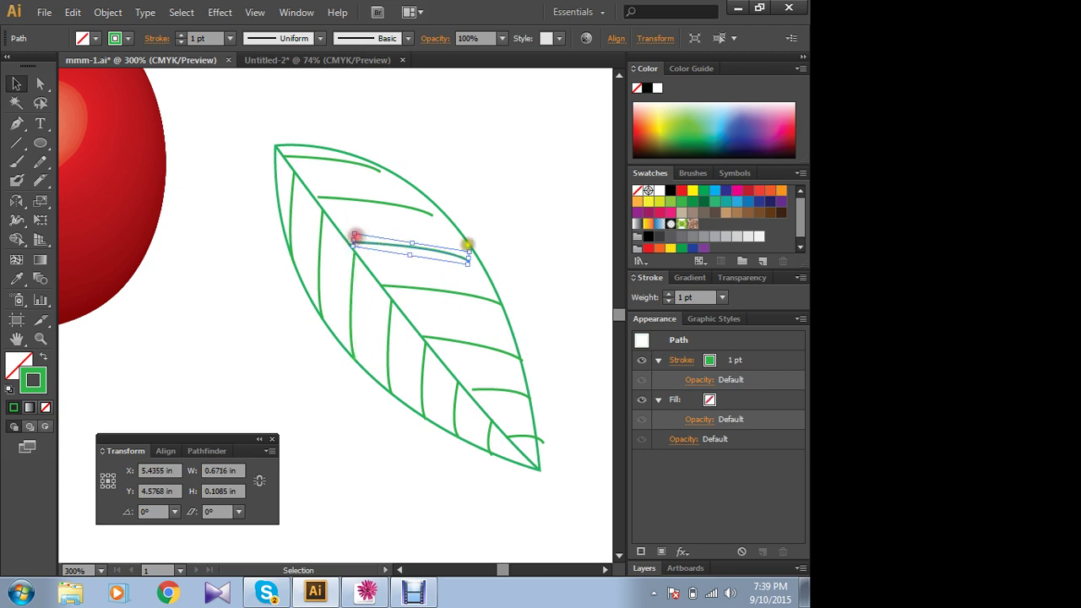
drag(476, 245, 475, 249)
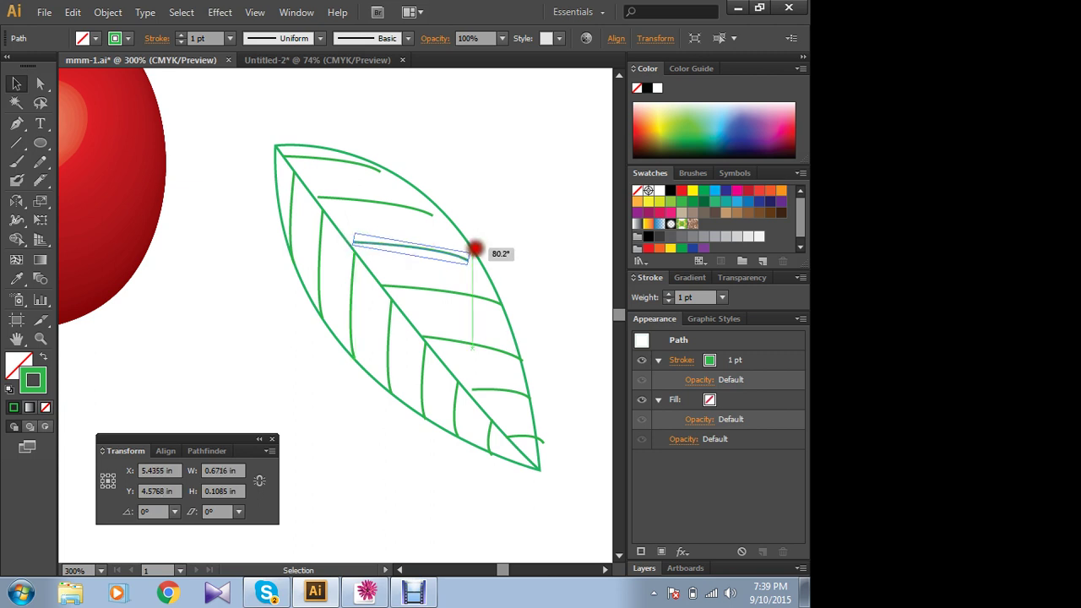
drag(475, 249, 477, 249)
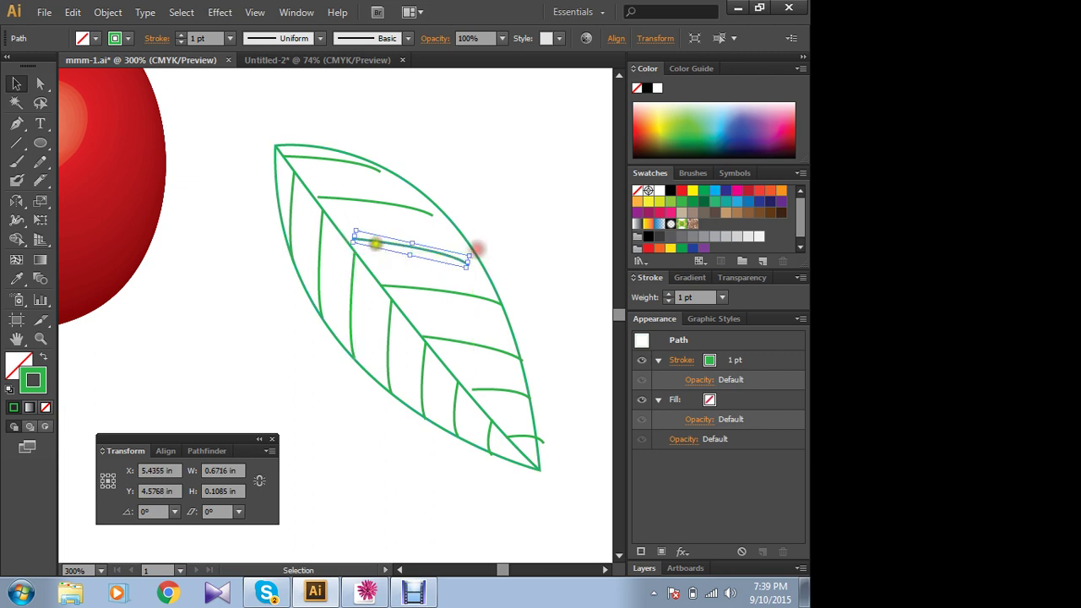
drag(355, 236, 345, 234)
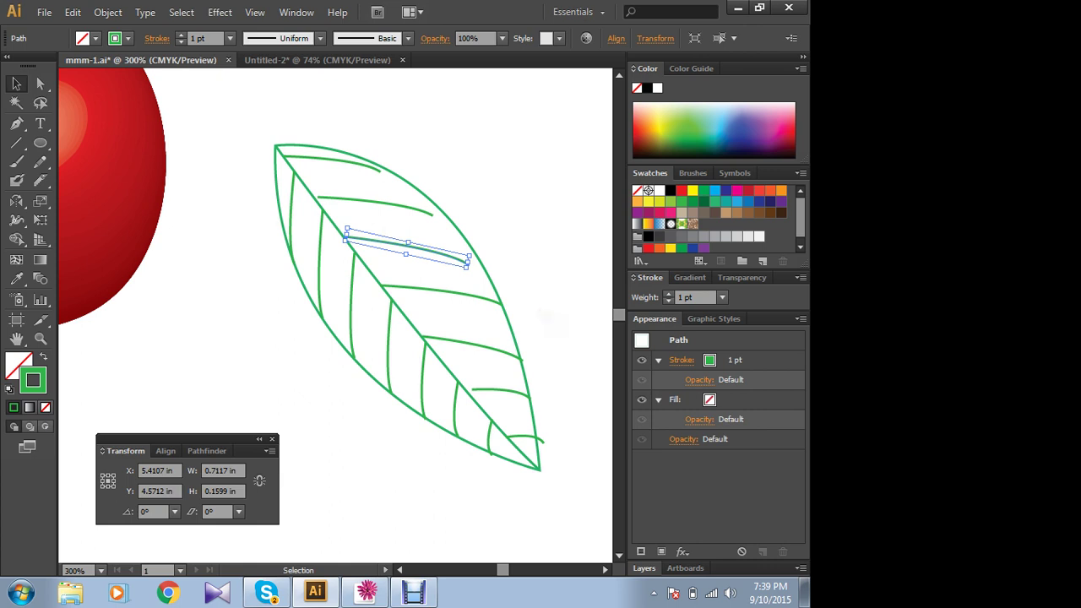
drag(467, 262, 483, 264)
click(512, 244)
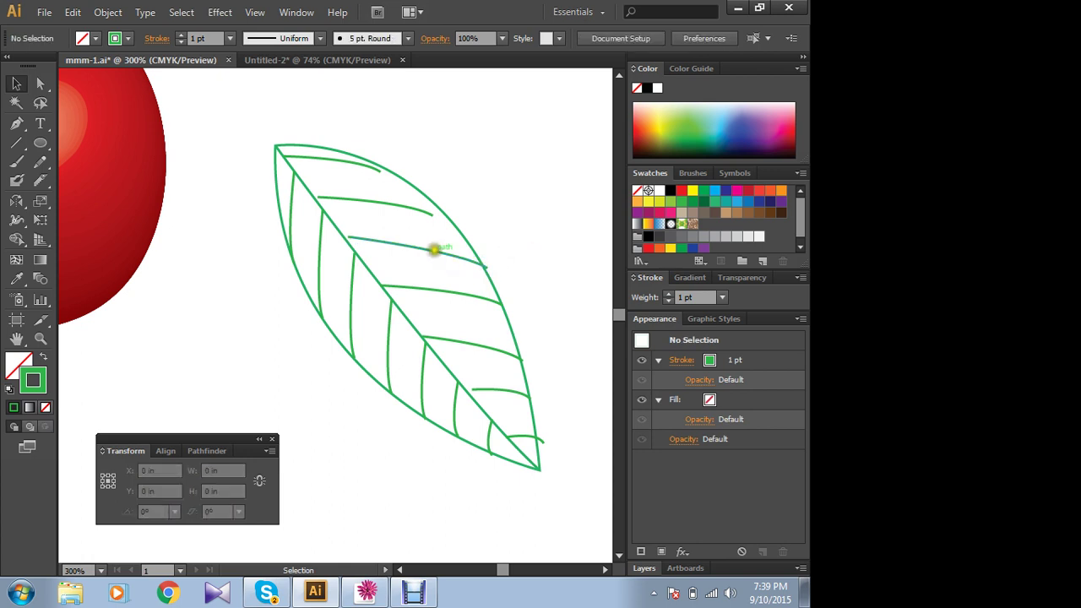
click(435, 250)
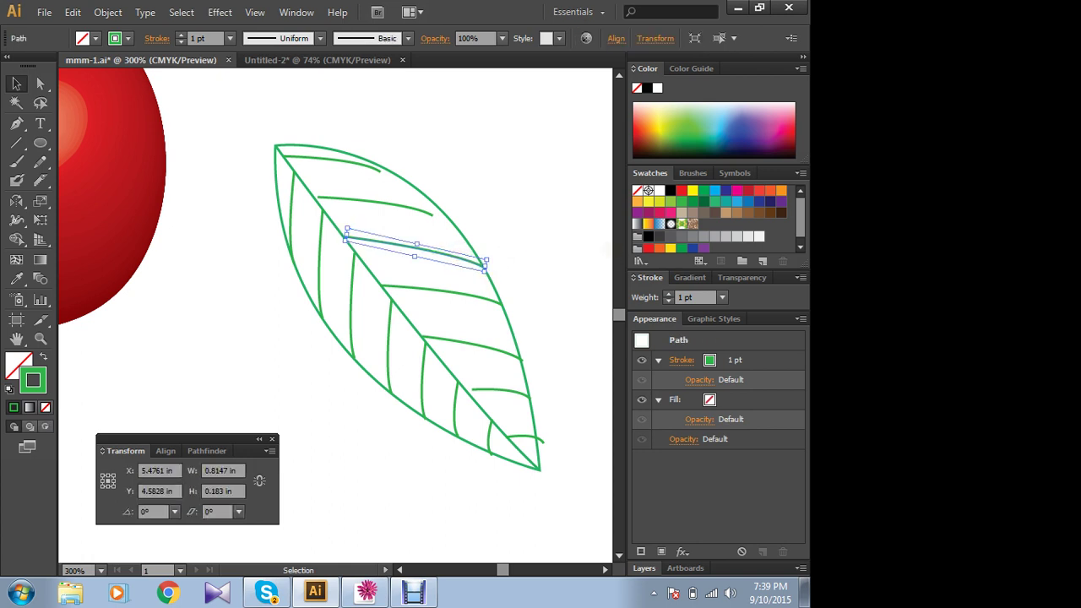
click(581, 239)
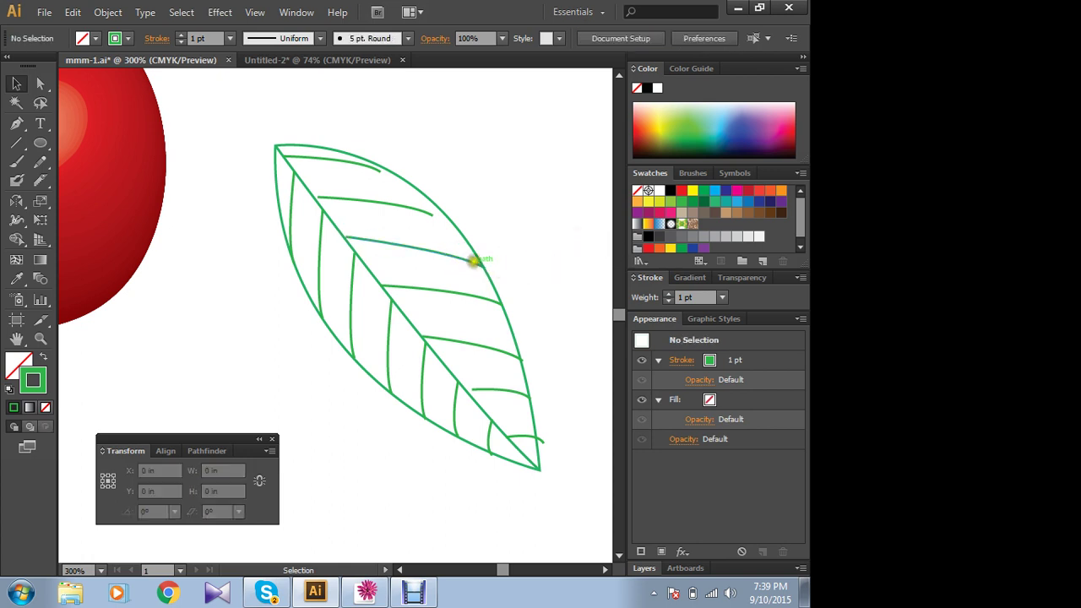
click(485, 261)
click(530, 247)
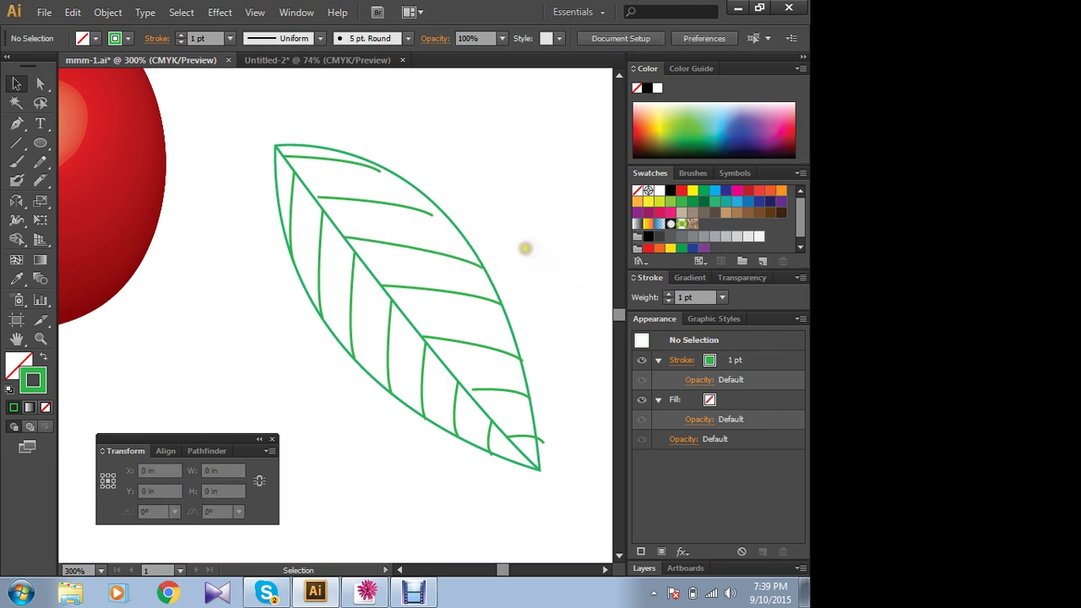
- Resize the upper vein near the tip and lower its left end onto the midrib
click(380, 200)
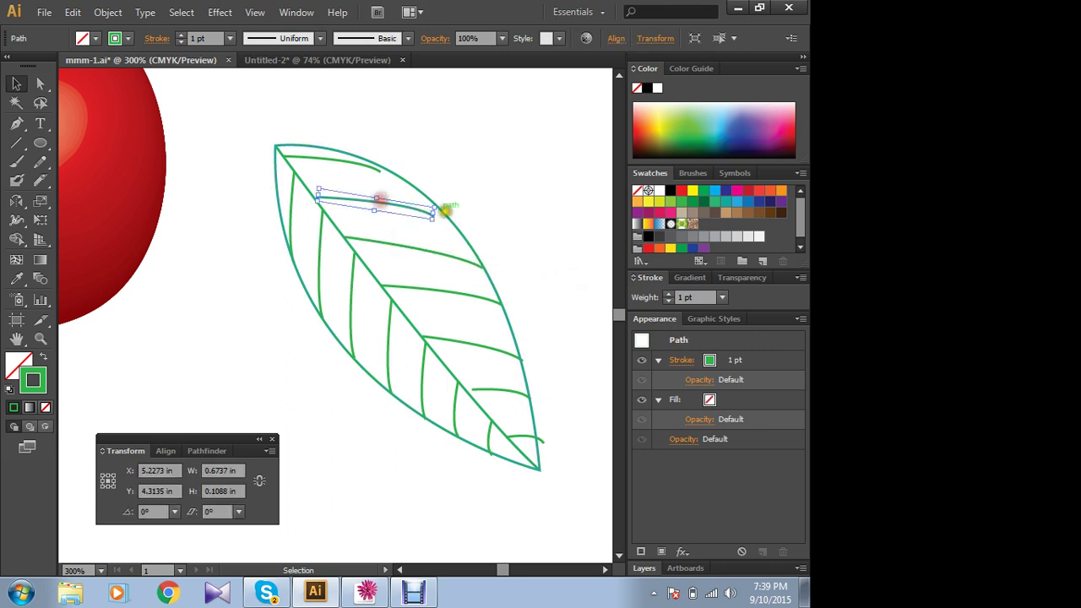
drag(434, 208, 445, 219)
click(486, 203)
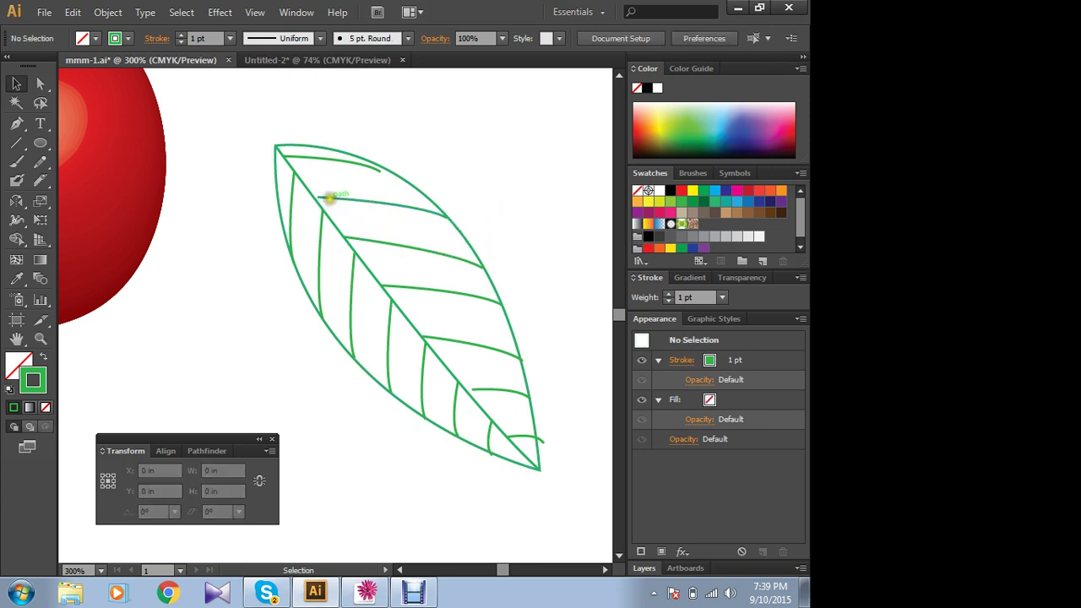
click(322, 196)
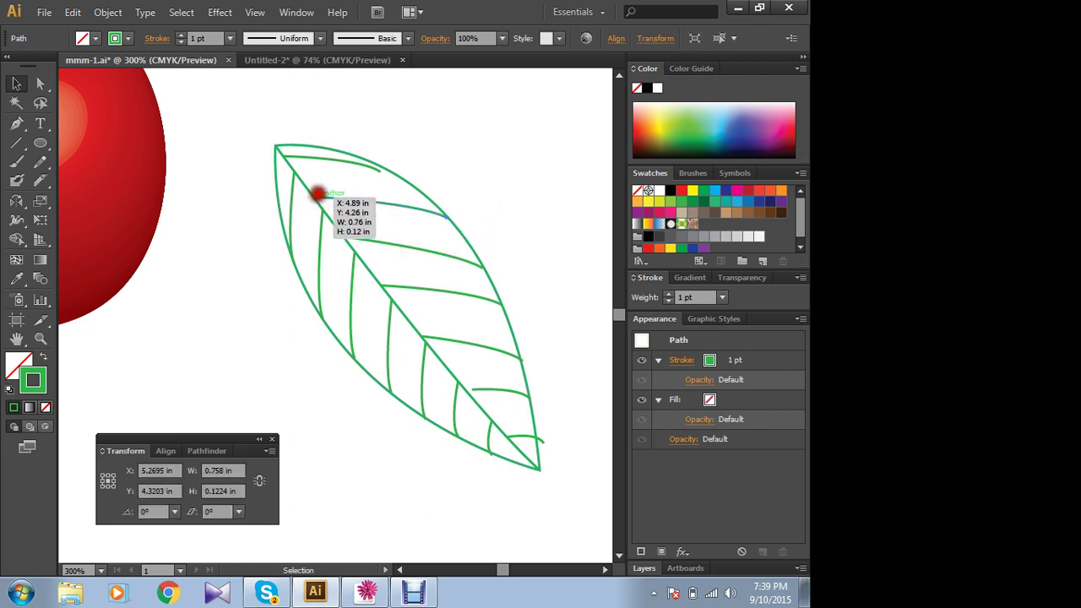
click(485, 167)
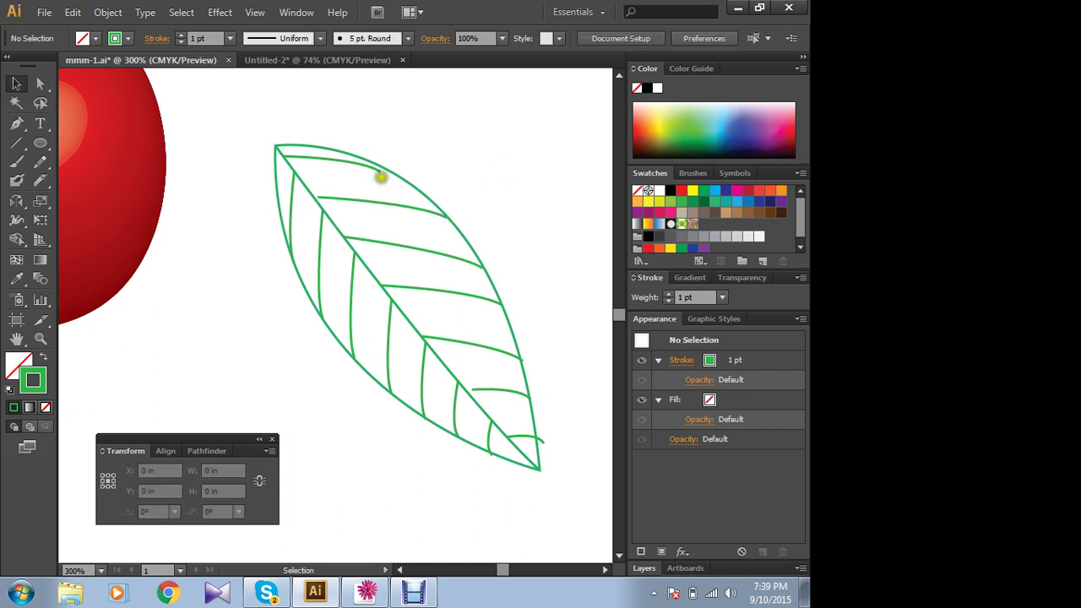
click(354, 200)
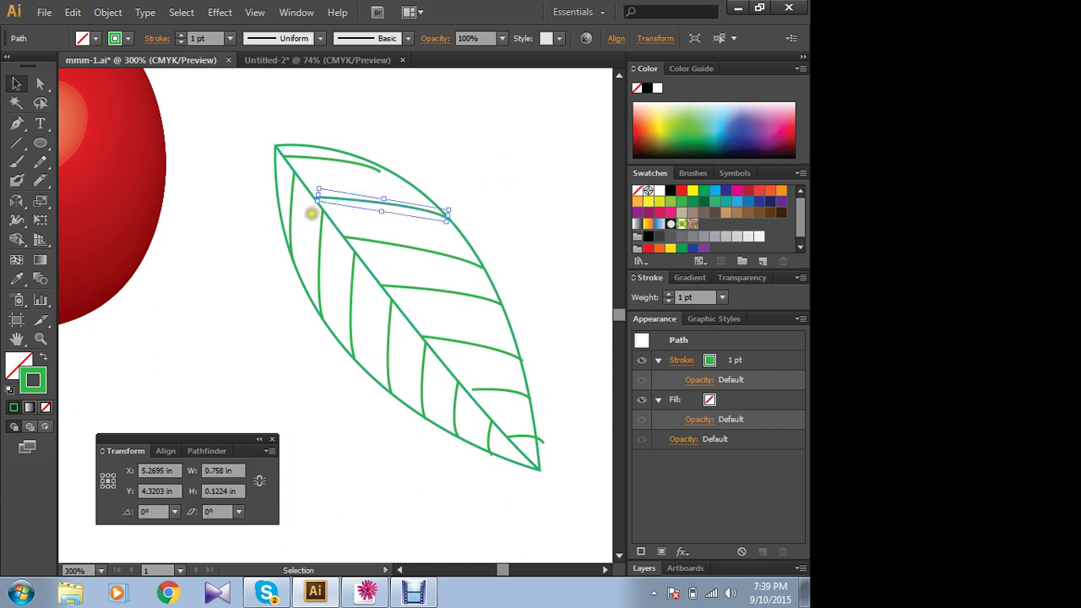
drag(318, 195, 319, 198)
click(465, 149)
- Set the upper vein against the midrib and stretch the topmost vein to the edge
click(325, 203)
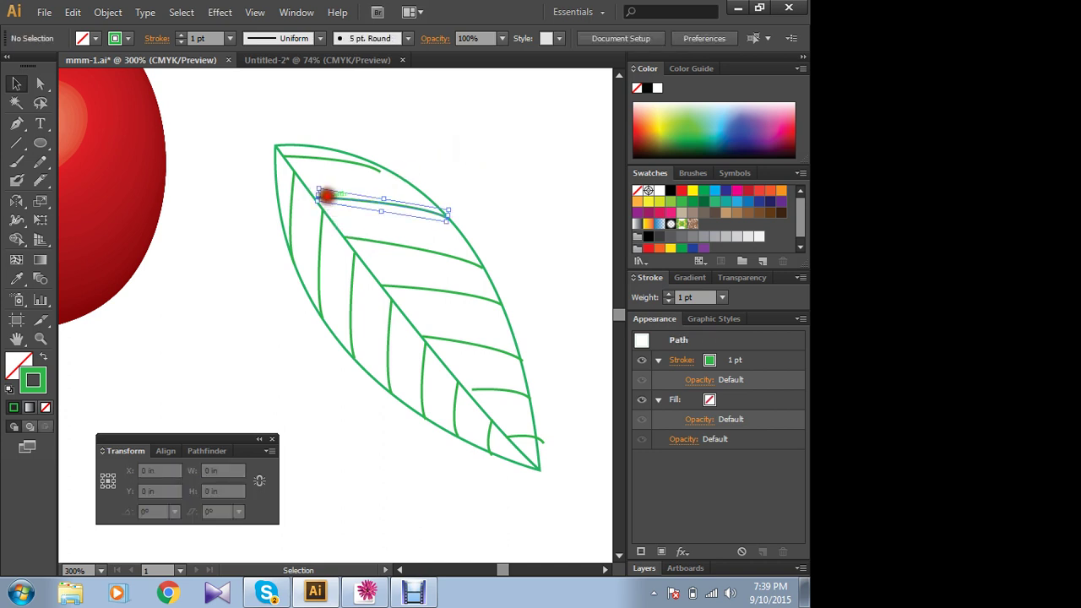
drag(318, 191, 312, 195)
click(461, 154)
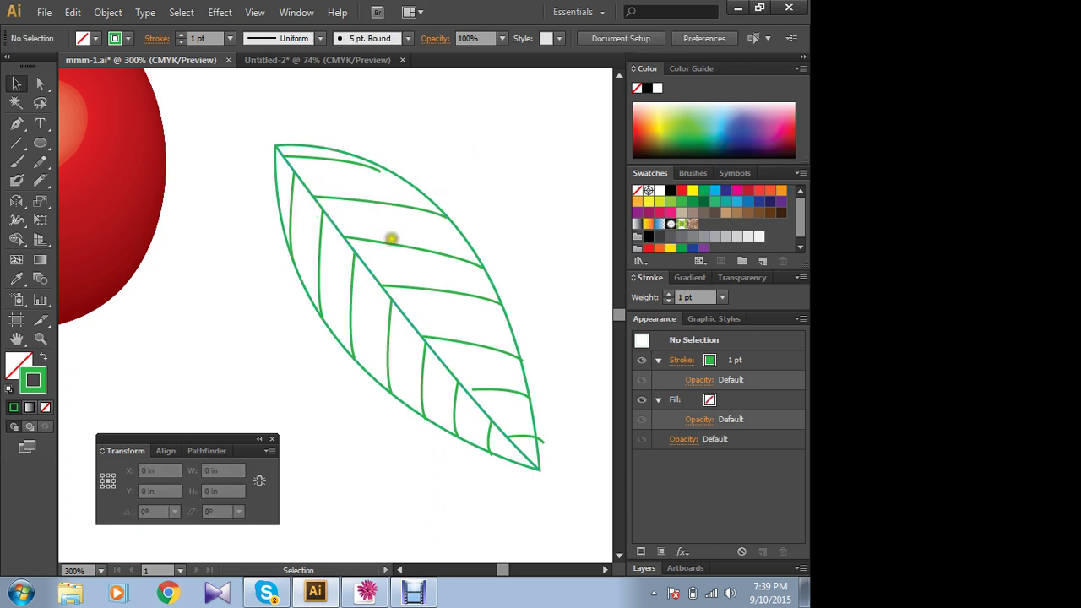
click(352, 163)
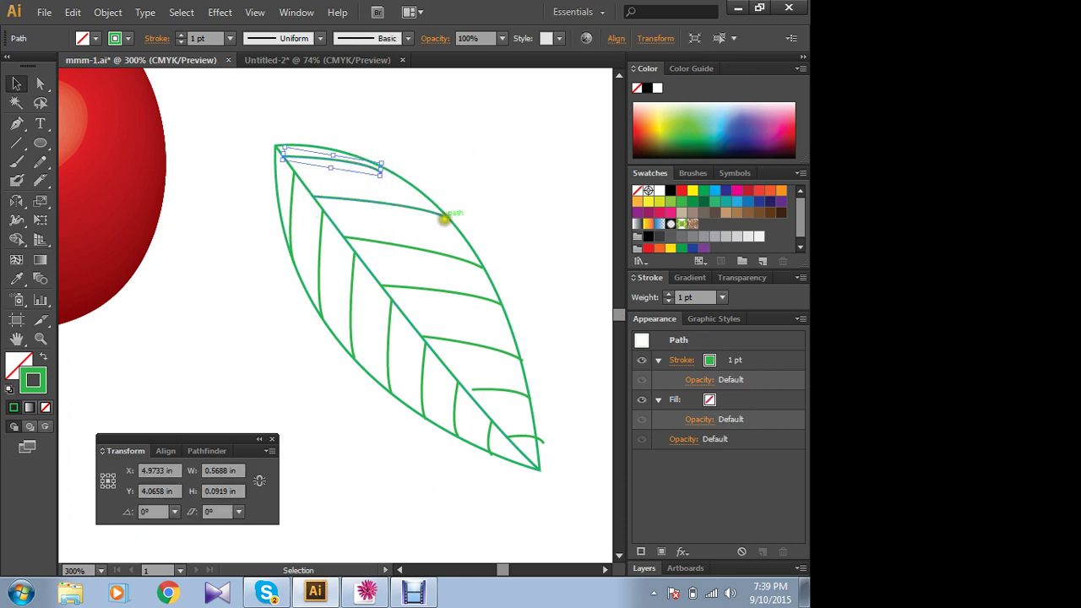
key(Down)
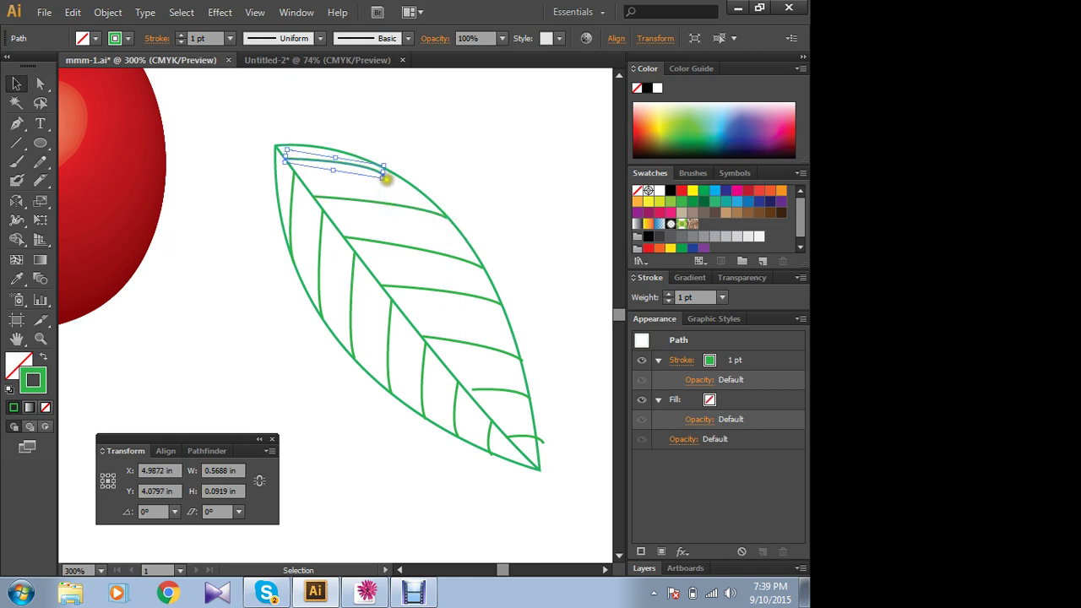
drag(383, 169, 400, 170)
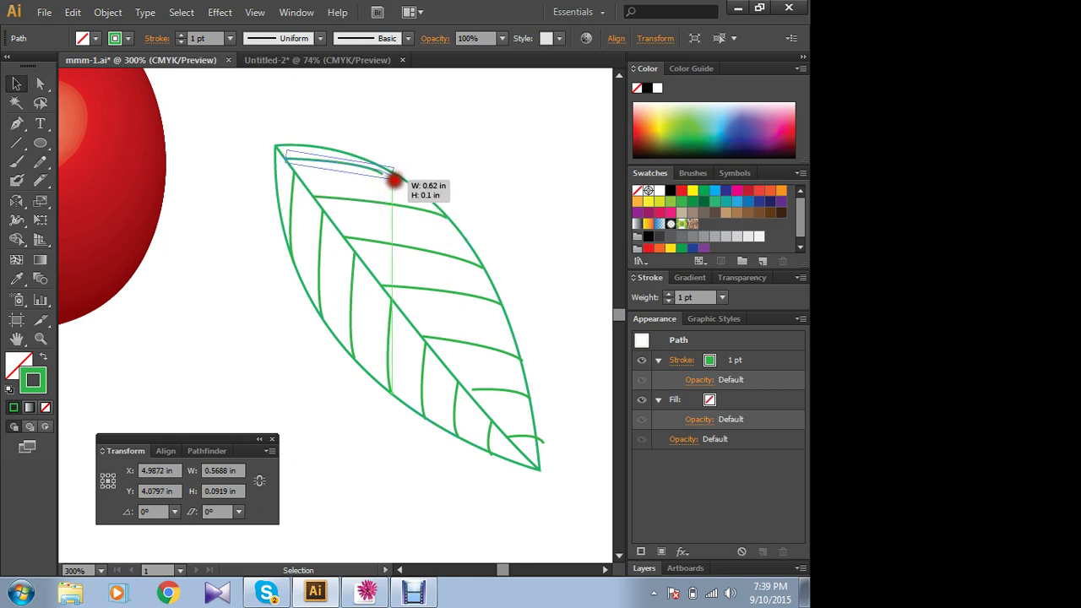
click(444, 149)
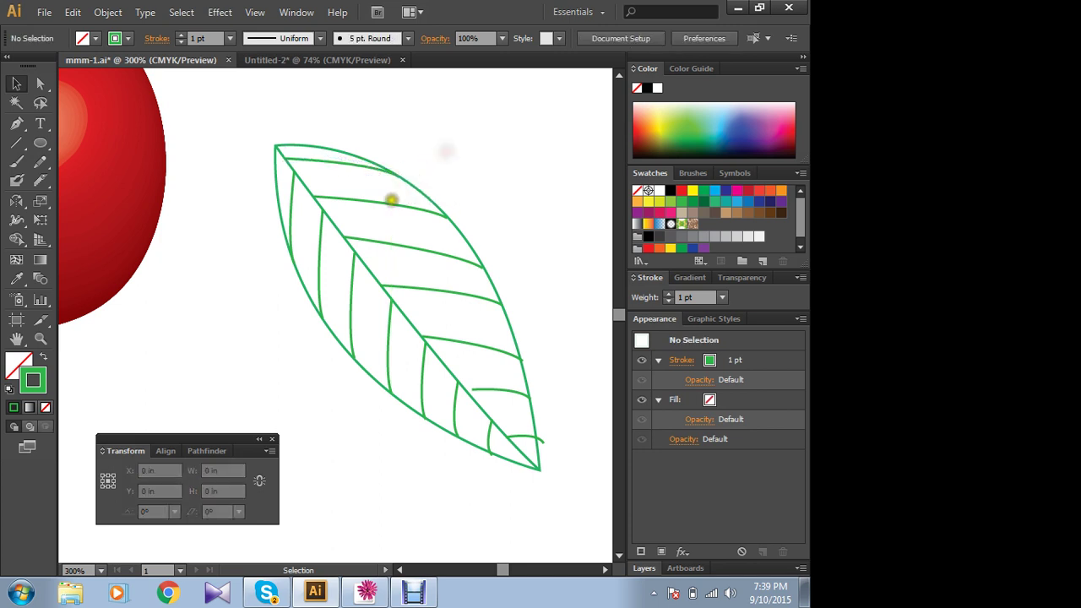
- Pull the short lower vein's end onto the midrib and resize the small tip vein
click(487, 389)
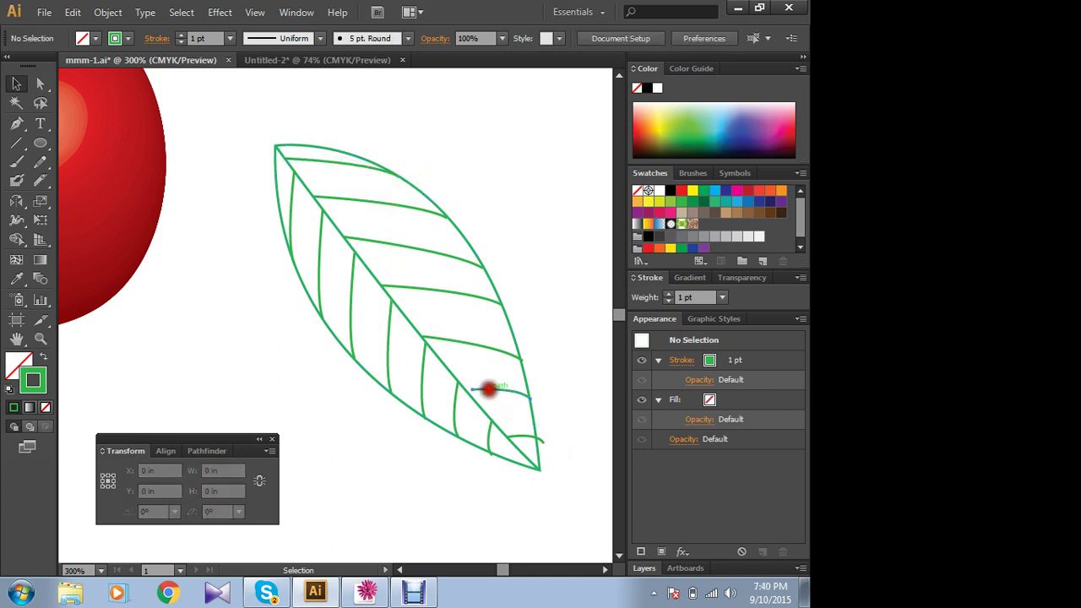
drag(537, 386, 464, 381)
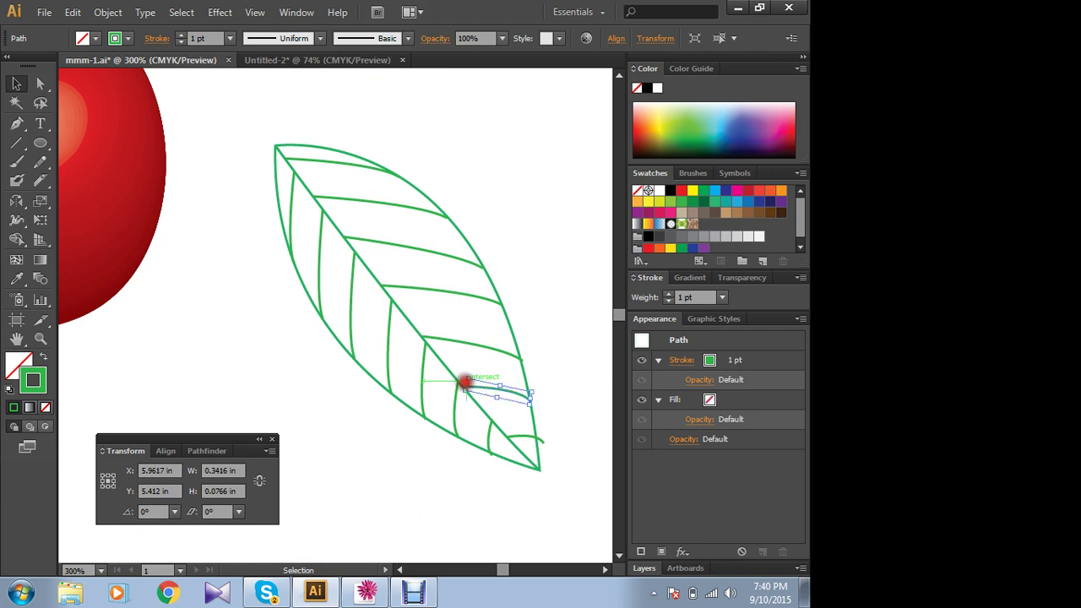
click(547, 394)
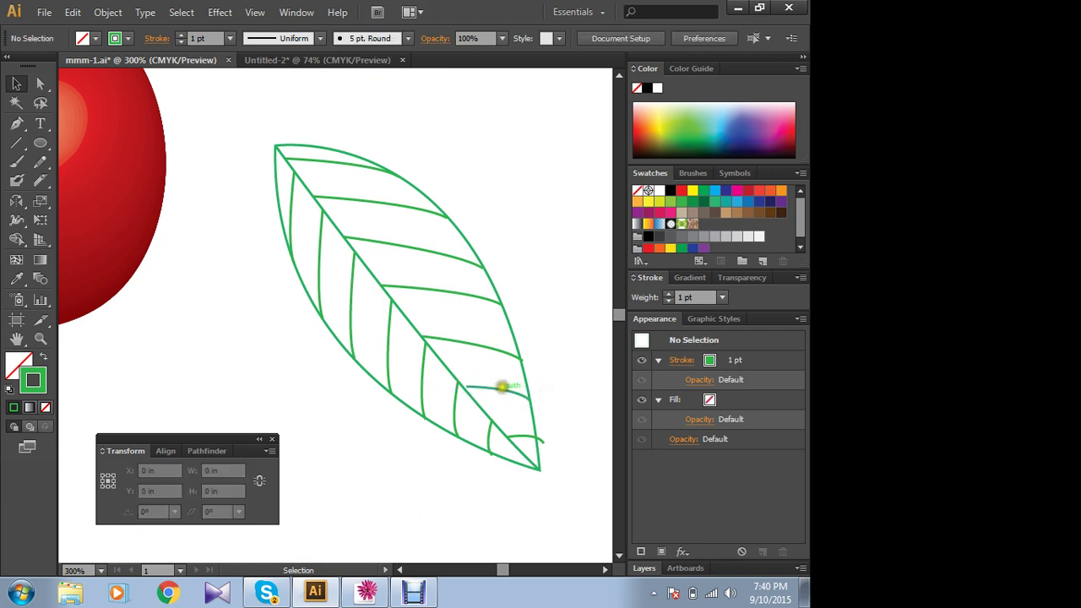
click(500, 387)
drag(464, 378, 459, 382)
click(559, 359)
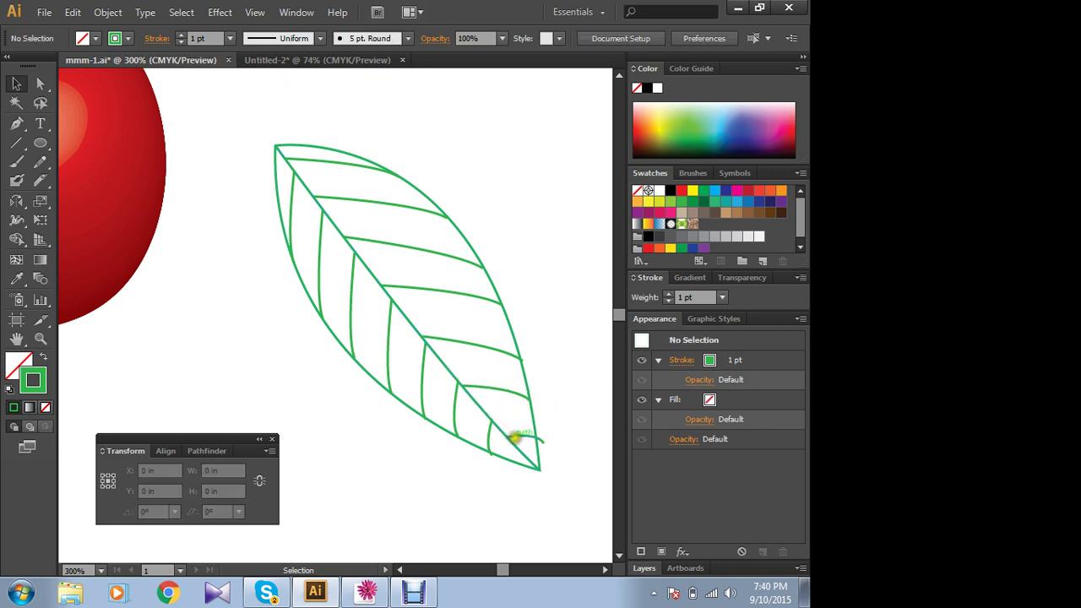
click(514, 436)
drag(544, 445, 536, 444)
click(543, 431)
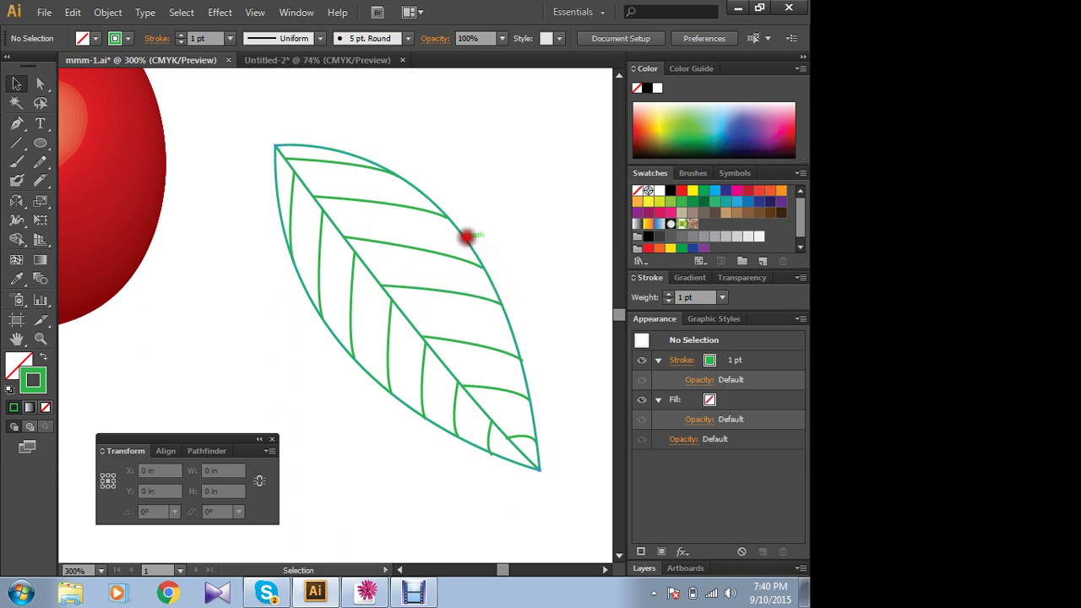
- Give the leaf outline a yellow-green fill picked from the Color spectrum
click(466, 237)
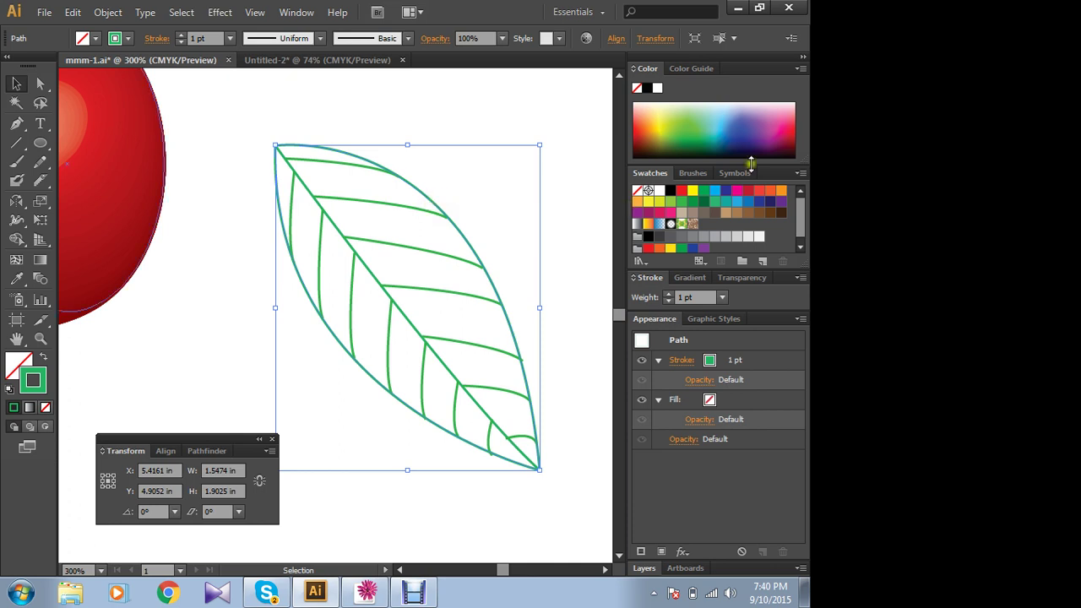
click(688, 120)
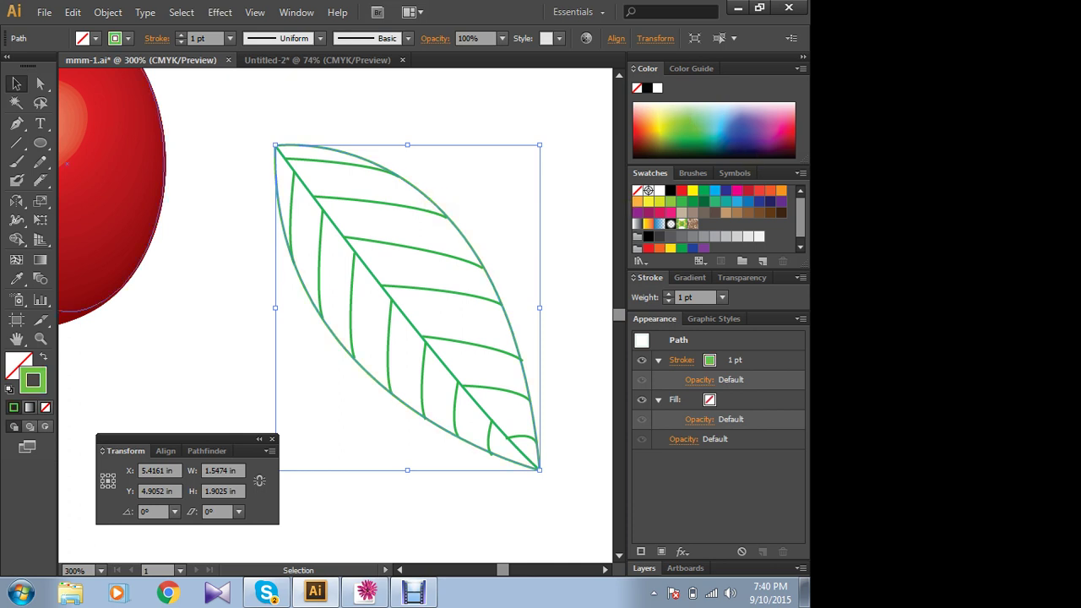
click(16, 371)
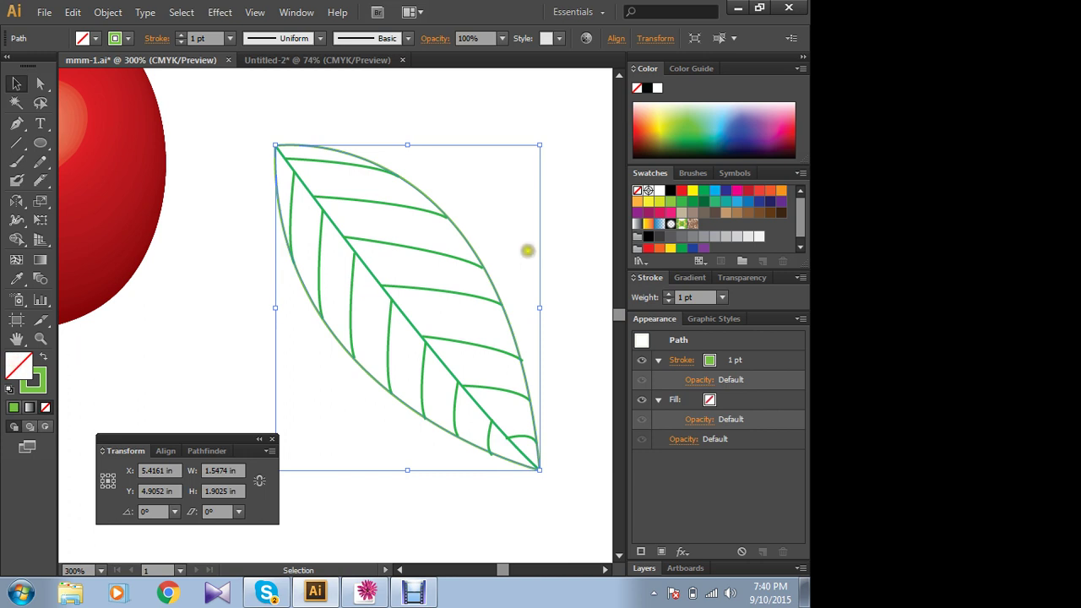
click(681, 123)
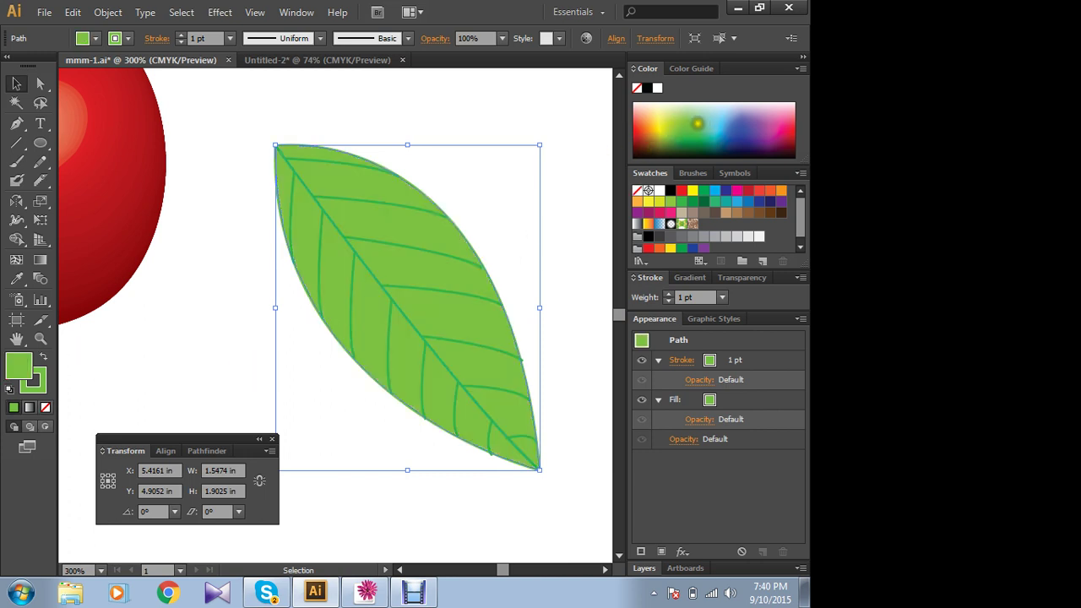
click(697, 120)
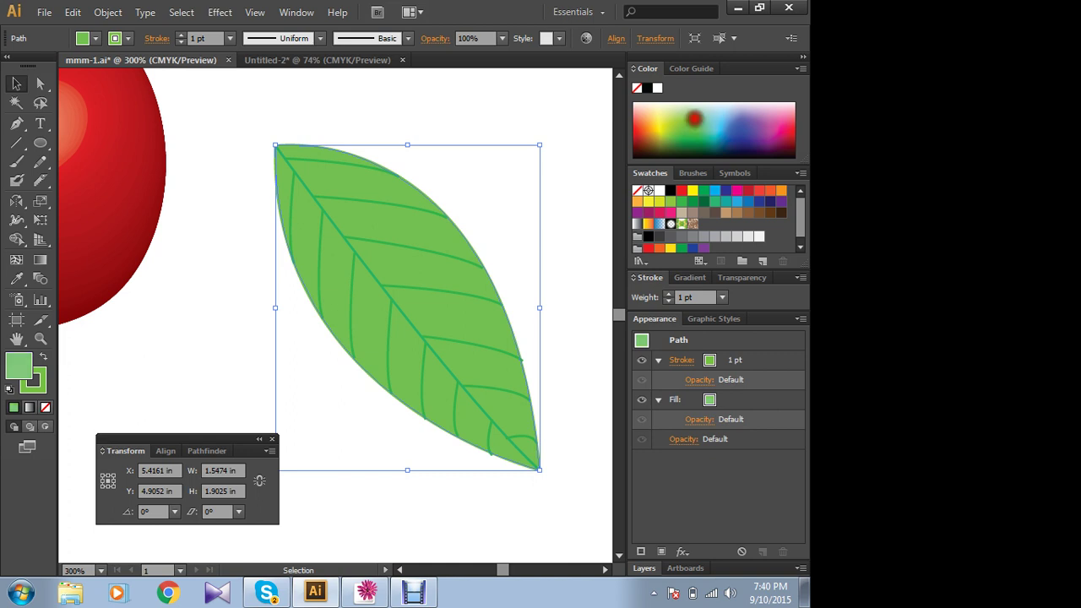
click(698, 131)
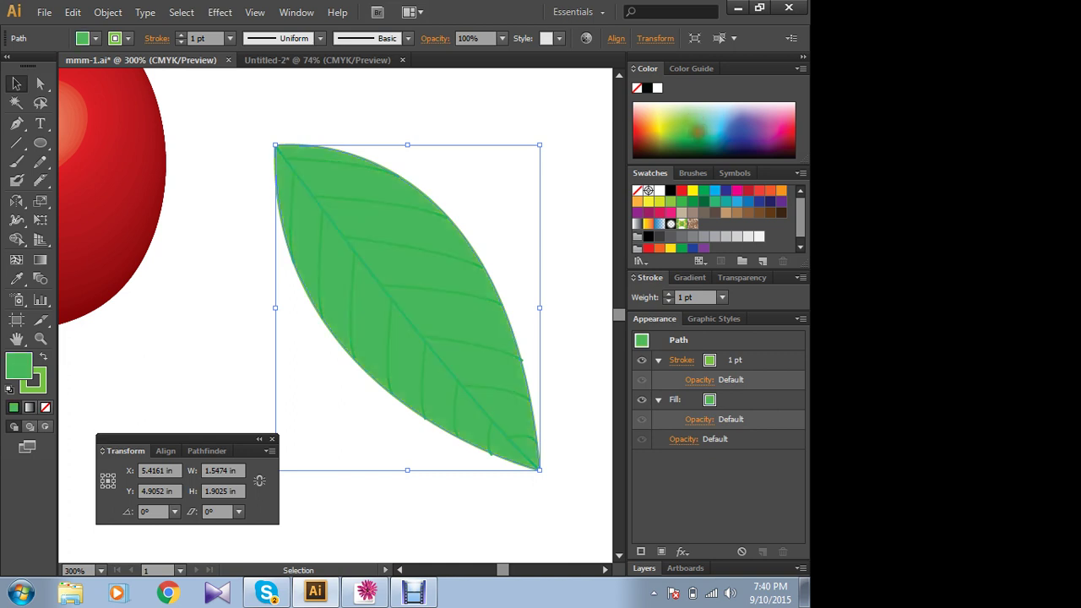
click(689, 122)
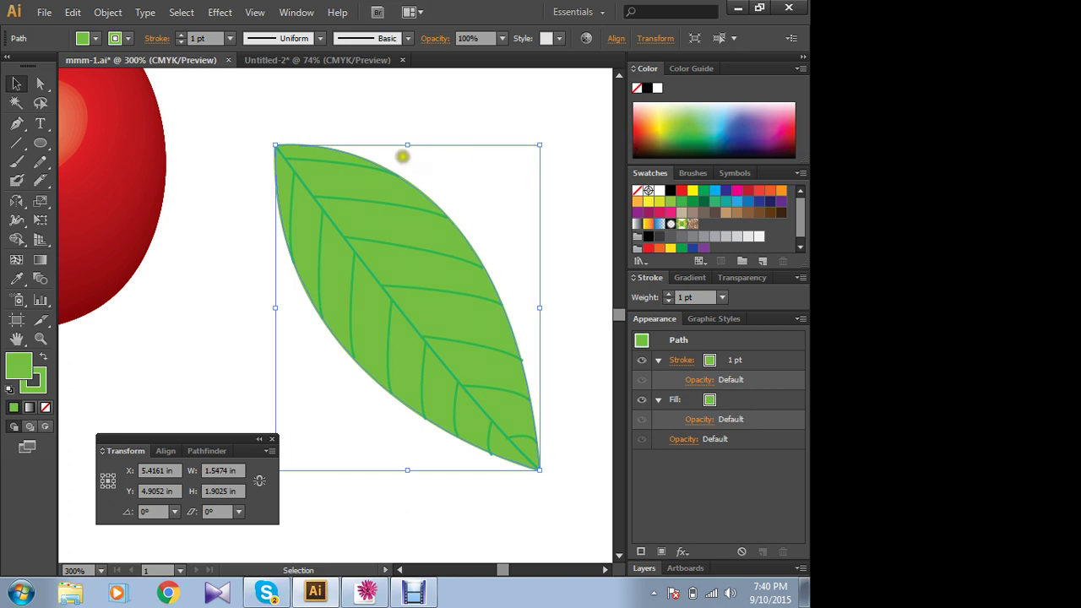
click(249, 199)
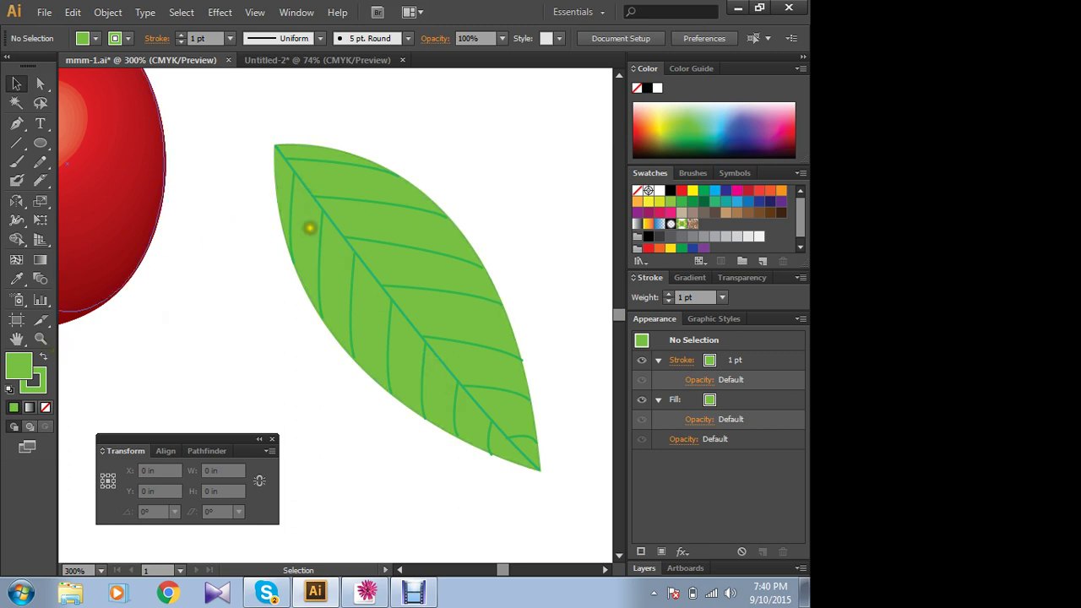
click(314, 144)
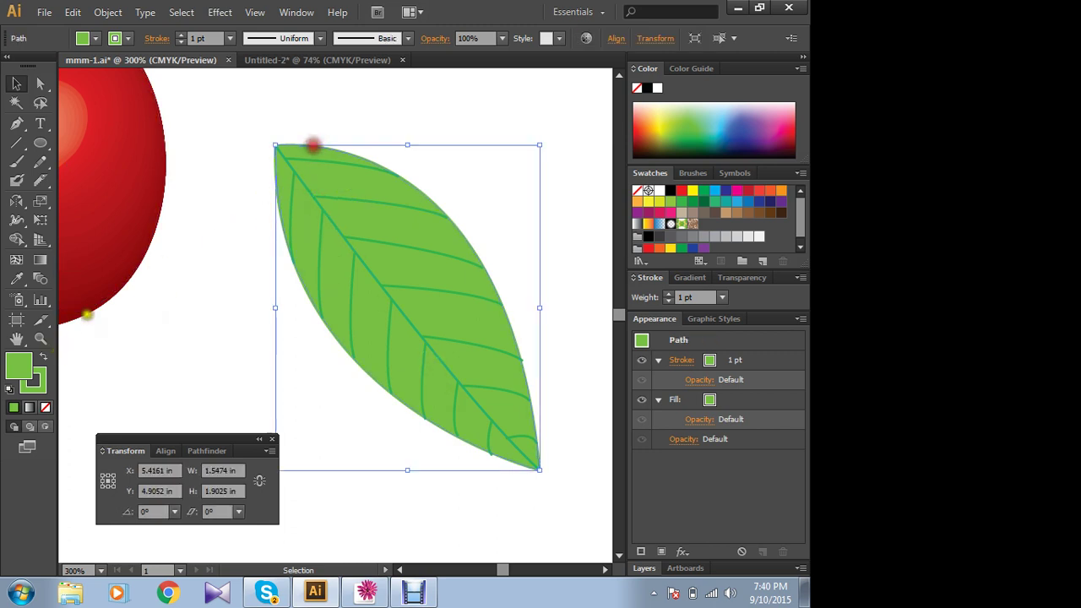
- Set the leaf's stroke to None
click(46, 408)
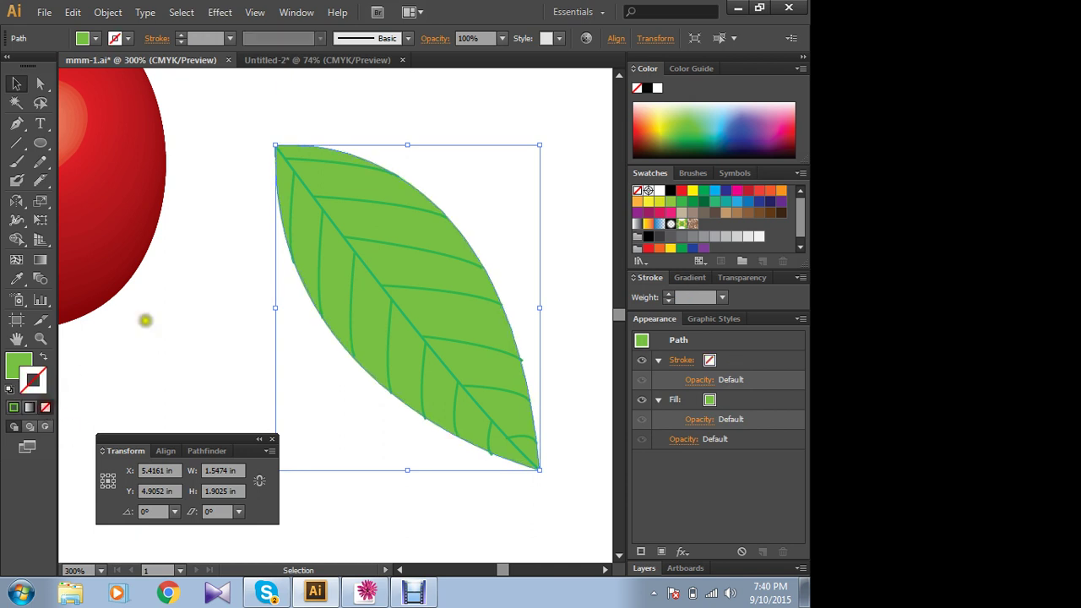
click(171, 287)
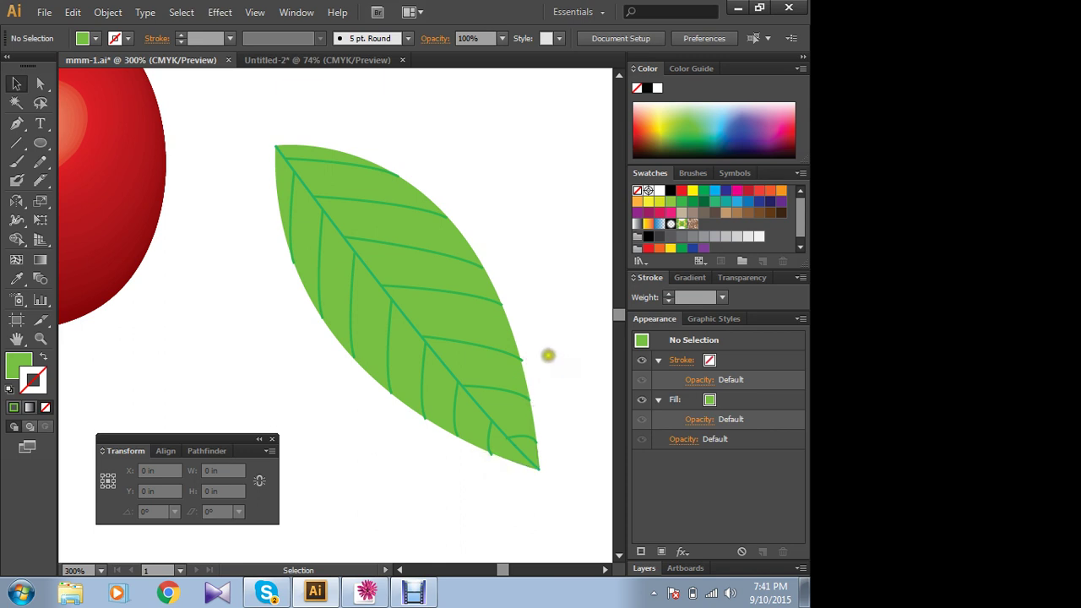
click(521, 361)
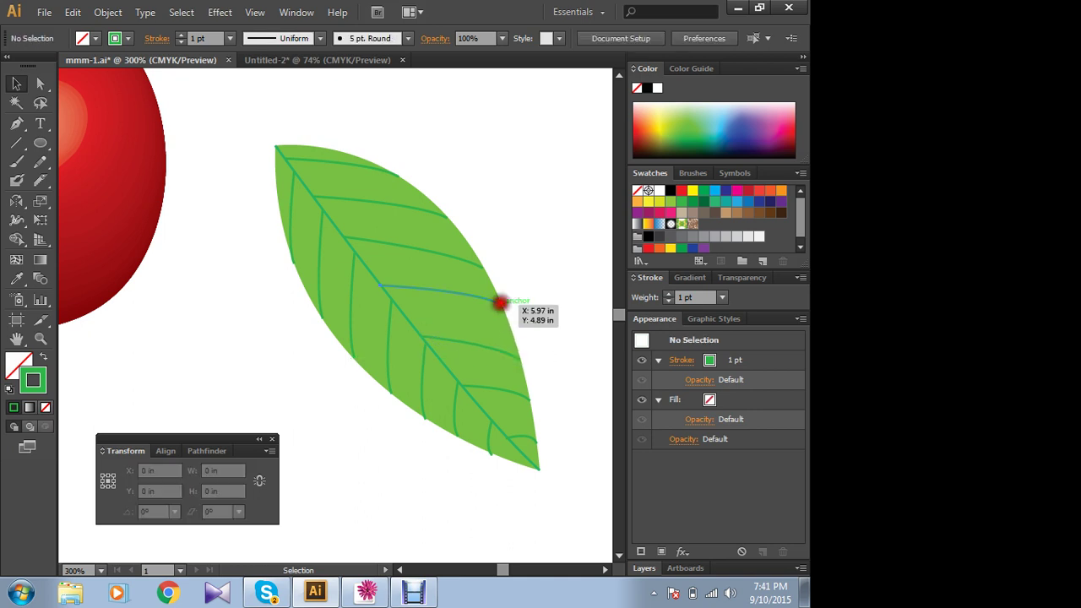
click(500, 302)
click(521, 270)
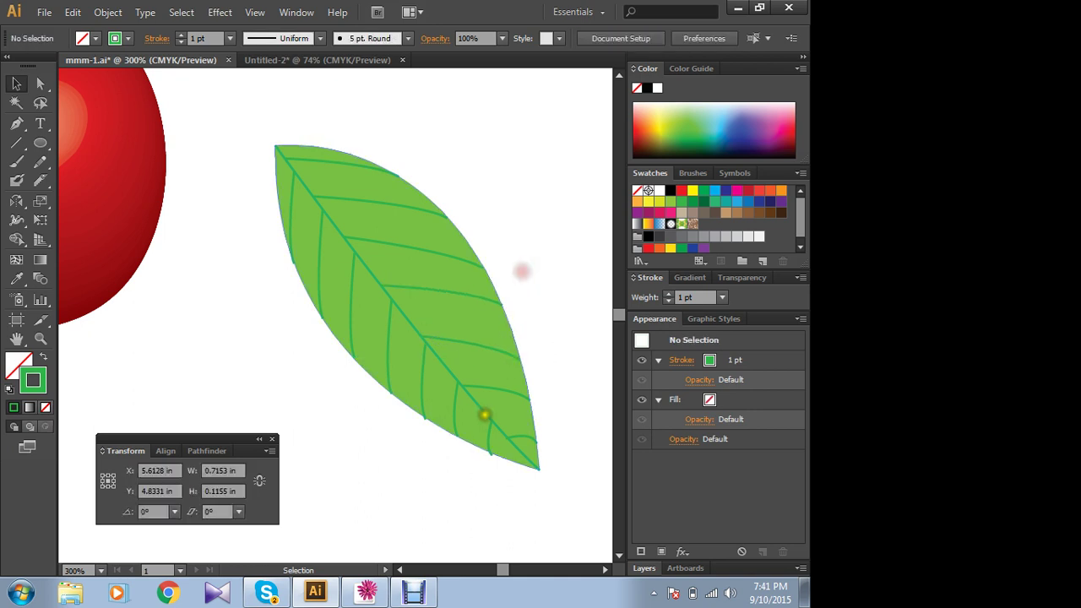
- Shorten the small vein near the leaf tip so it stays inside the leaf
click(490, 451)
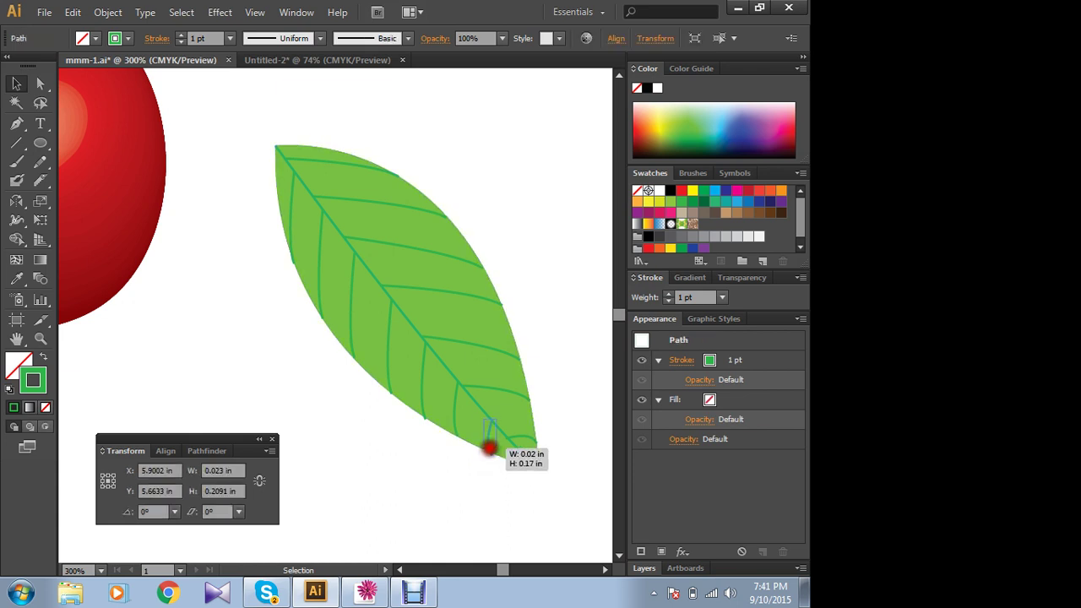
drag(490, 450, 489, 447)
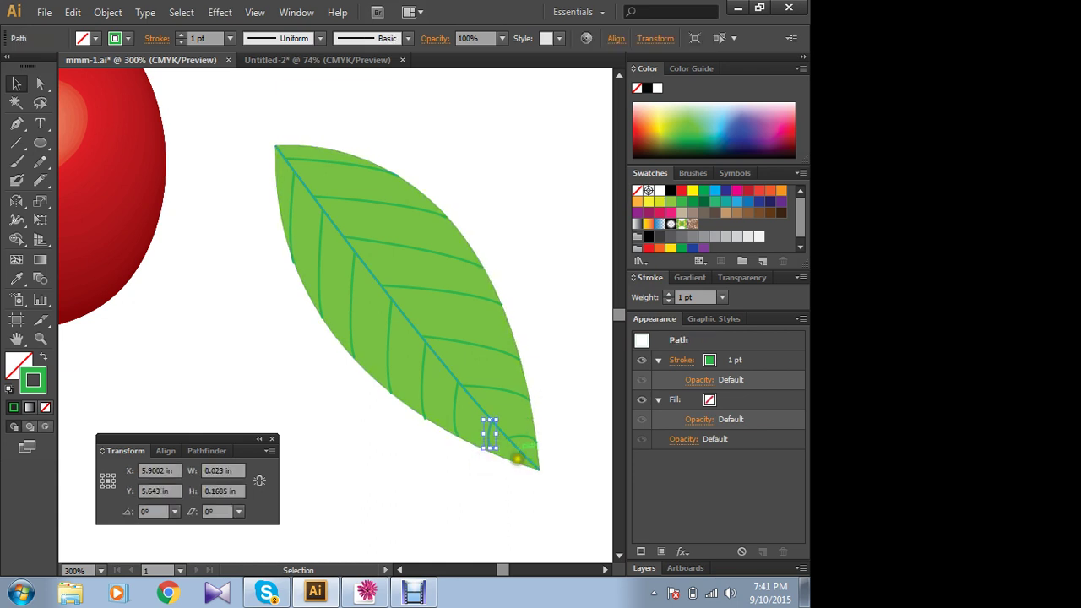
key(a)
key(v)
click(492, 496)
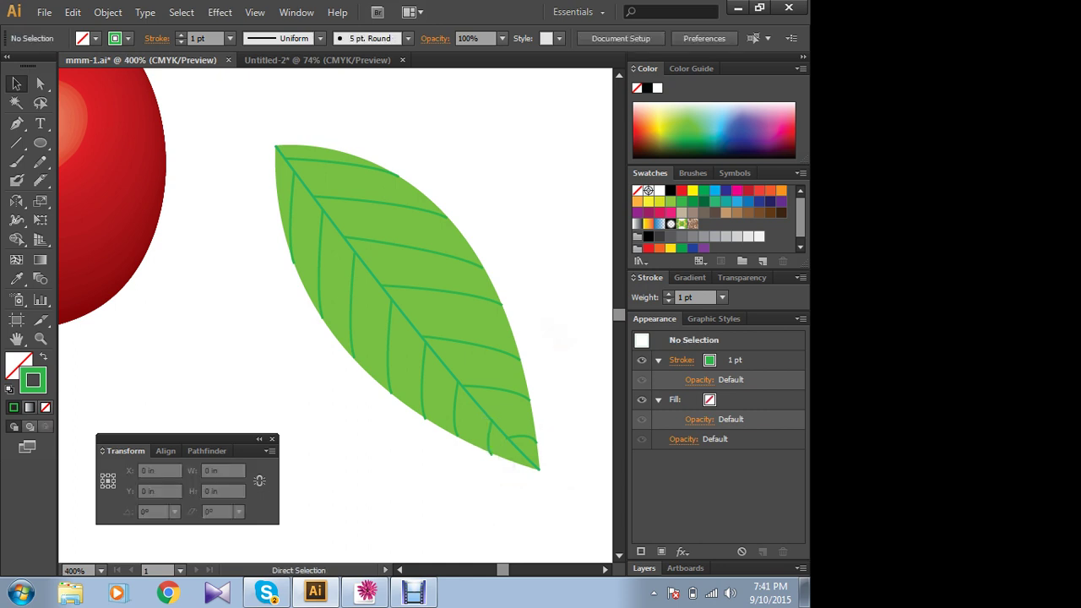
- Zoom in and fit the vein near the leaf's left edge inside the leaf
key(ctrl+equal)
drag(367, 239, 275, 297)
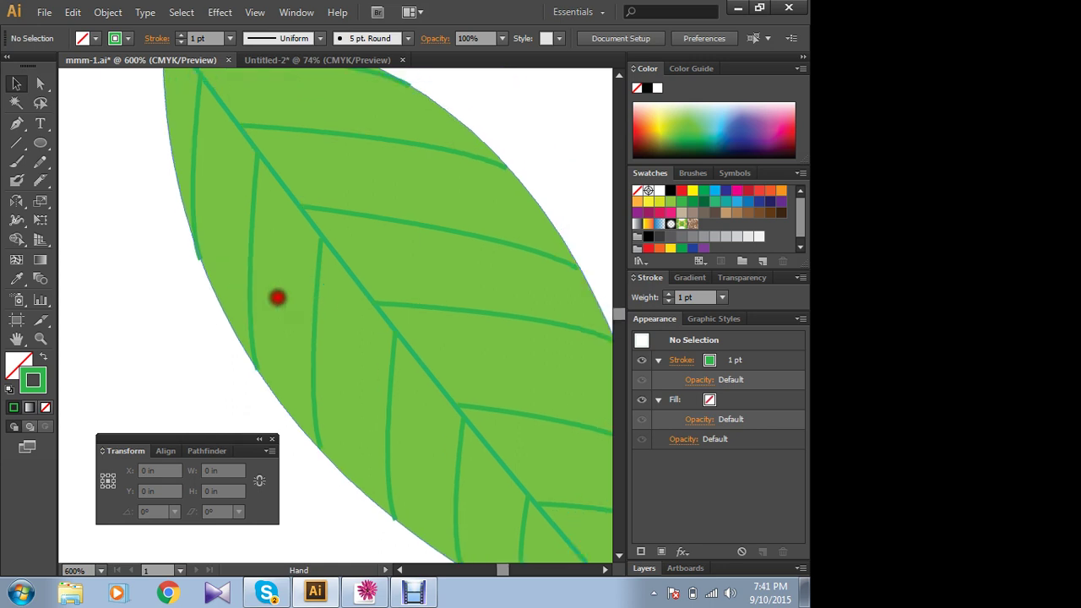
click(197, 292)
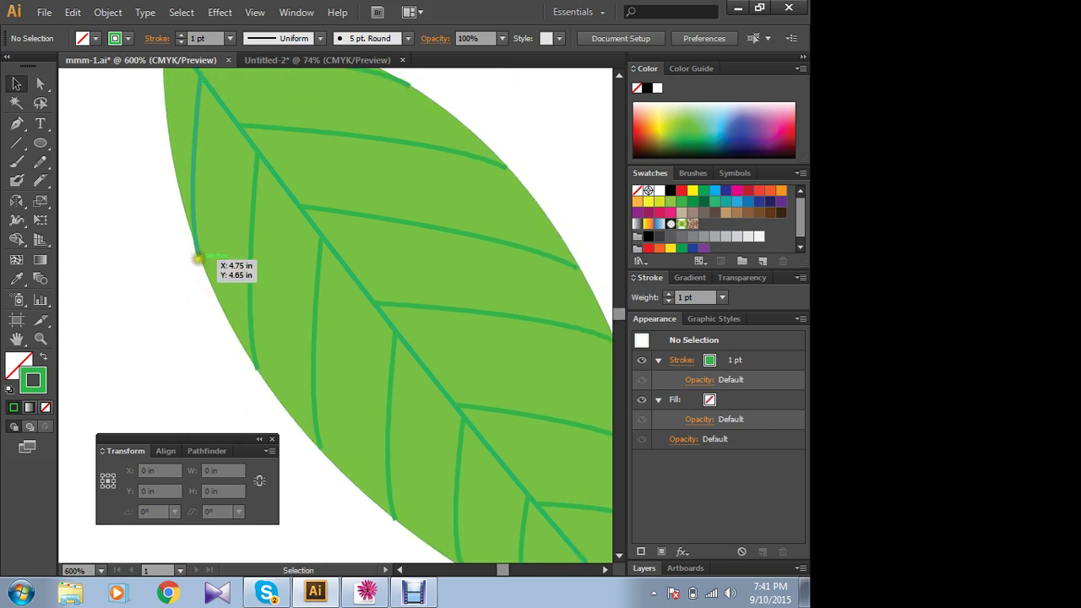
click(197, 257)
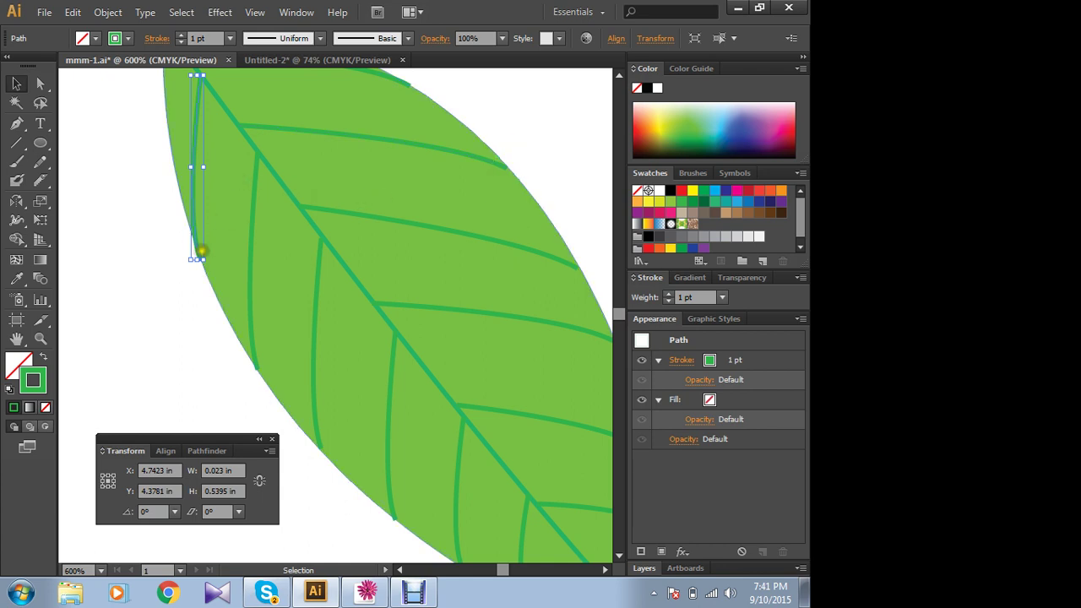
drag(195, 259, 176, 267)
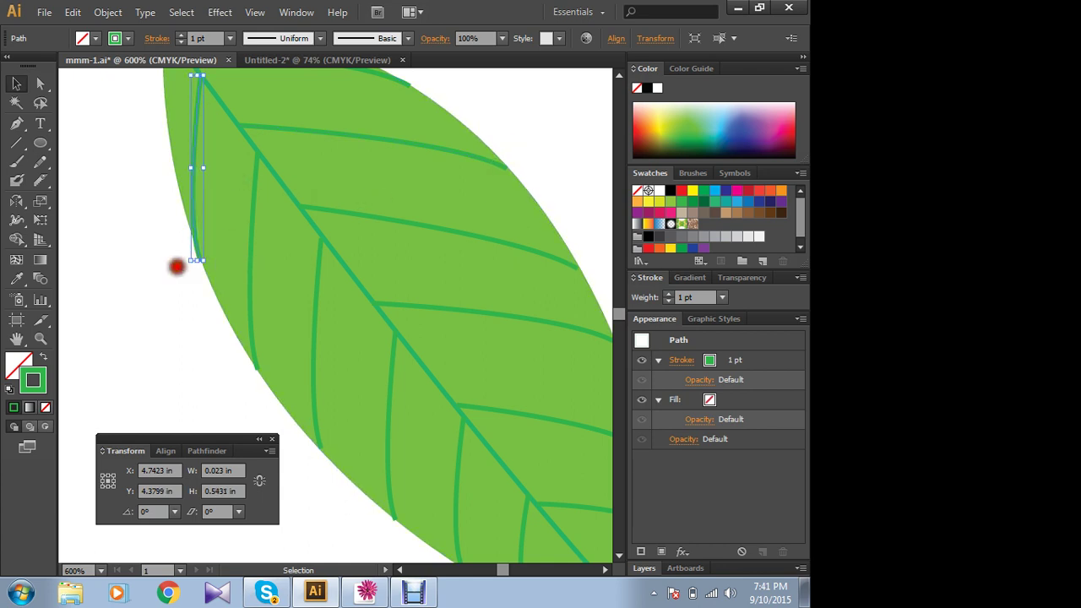
click(197, 257)
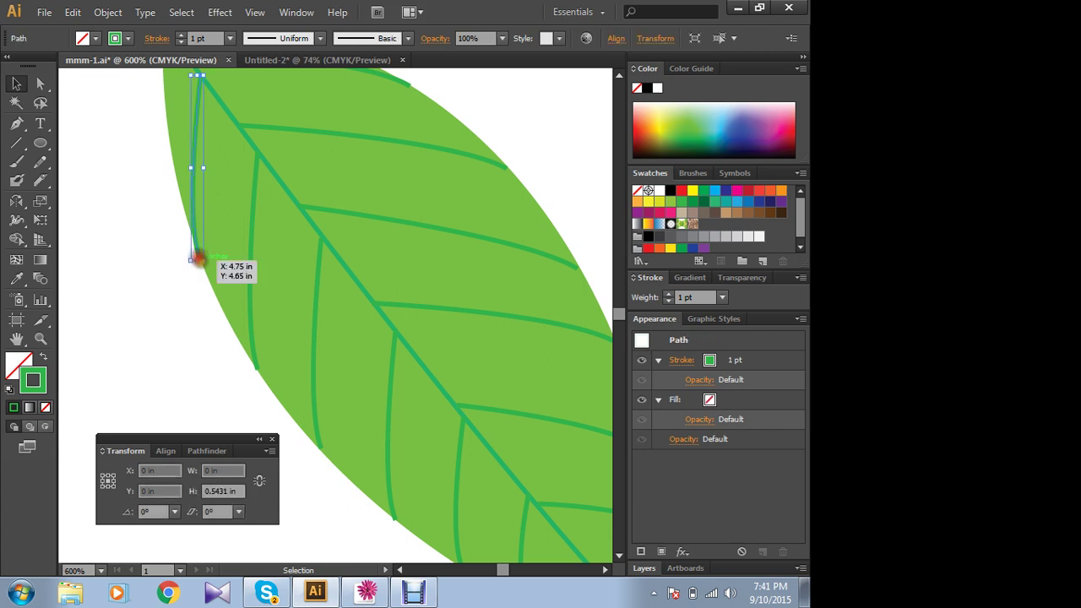
drag(197, 258, 198, 255)
click(180, 282)
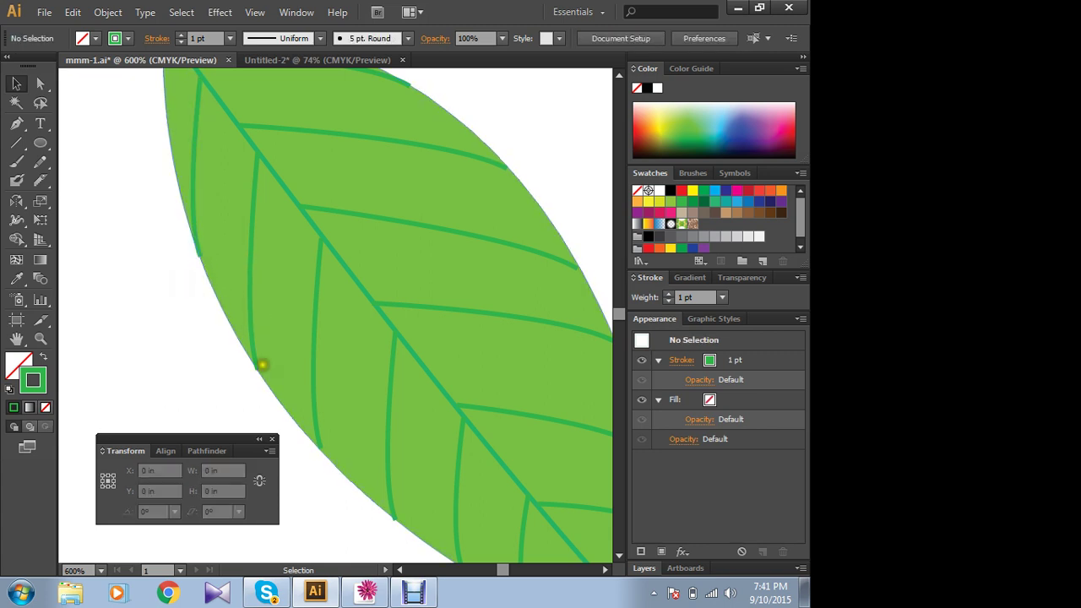
- Pull the lower vein's end inside the edge, zoom out, and marquee-select the whole leaf
click(393, 517)
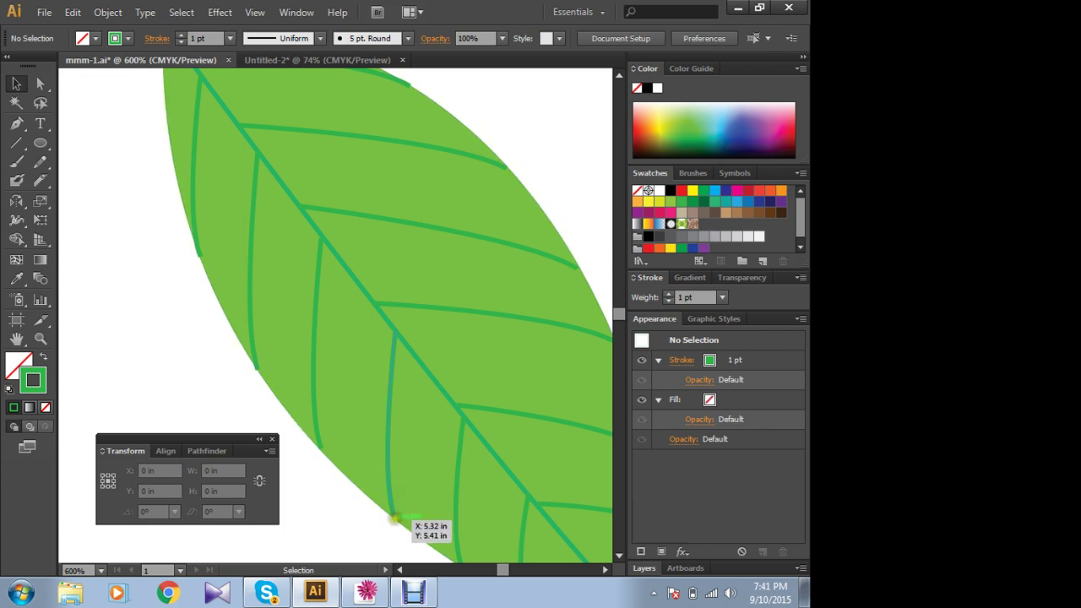
drag(389, 521, 375, 514)
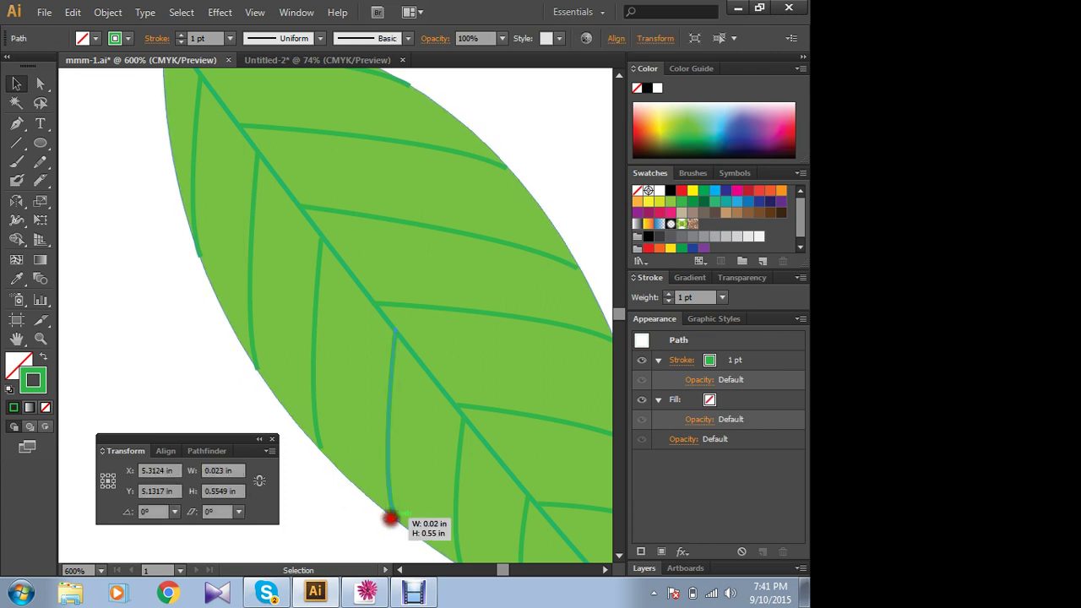
click(375, 514)
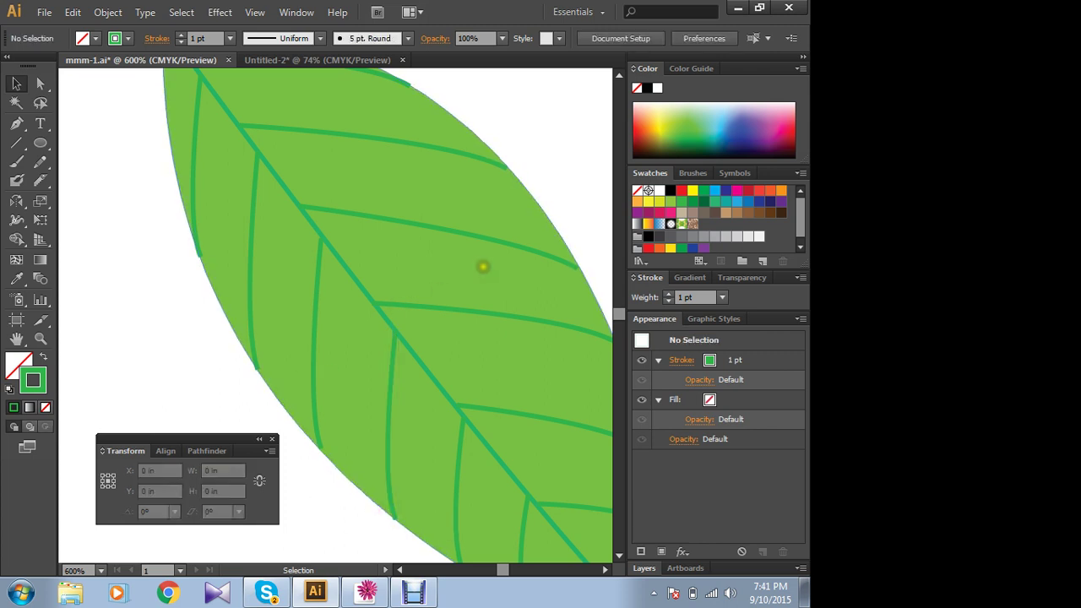
key(ctrl+minus)
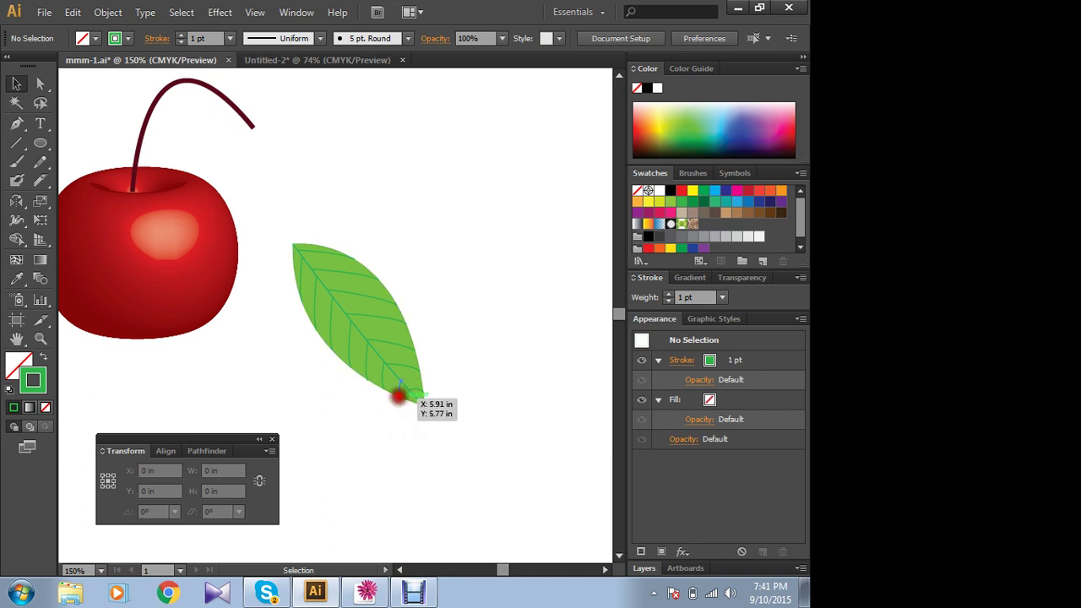
click(397, 396)
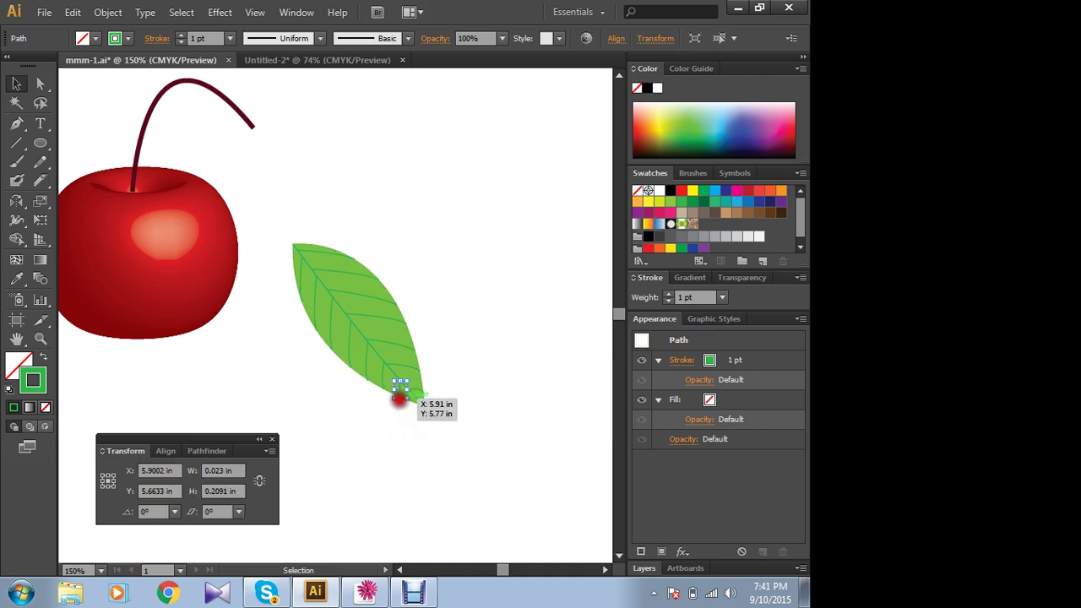
click(400, 423)
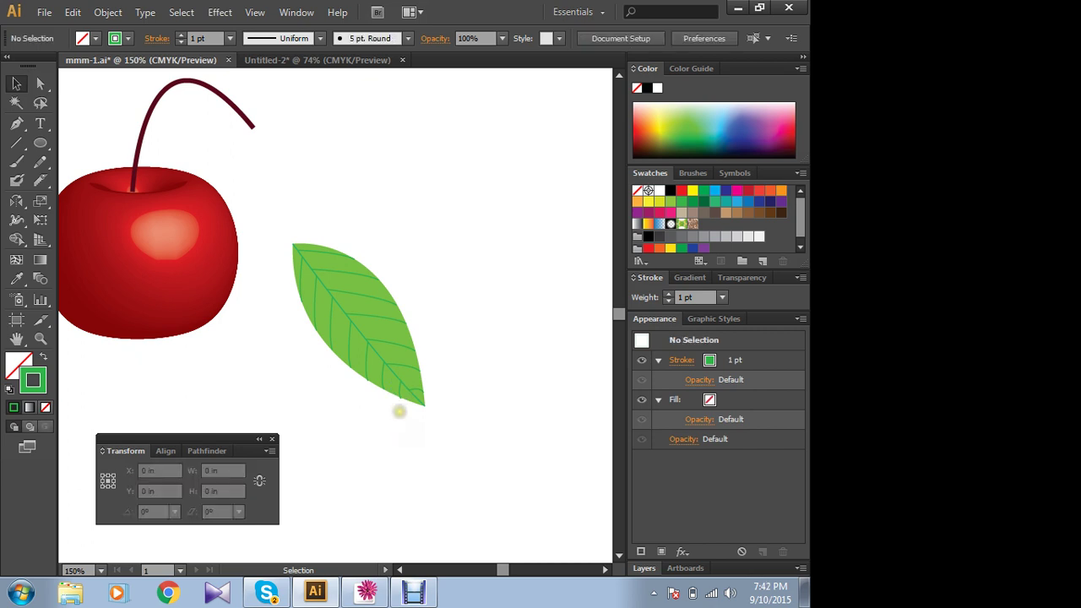
drag(264, 212, 347, 333)
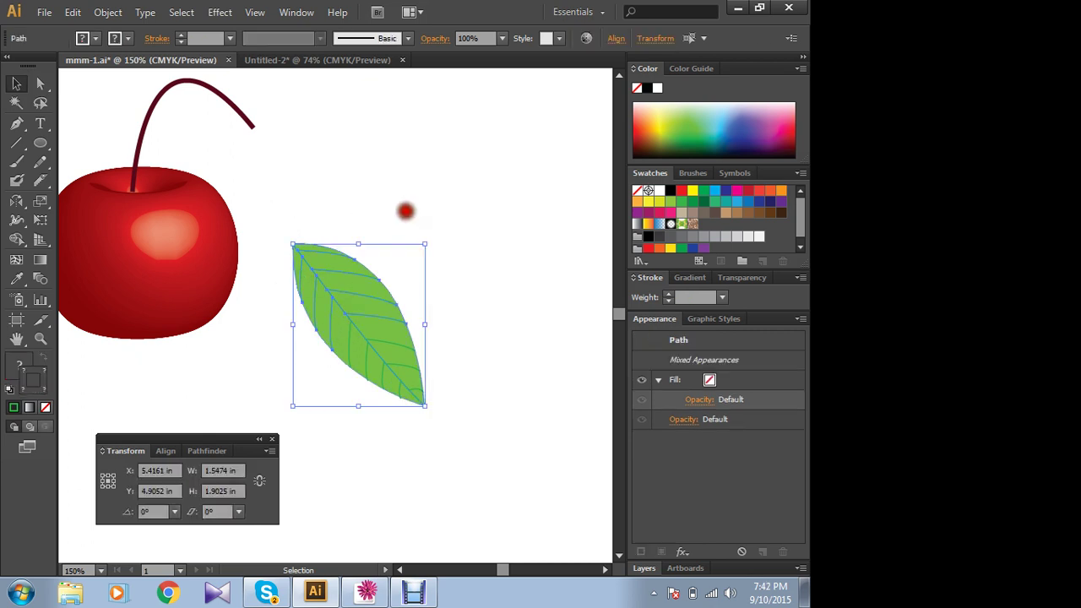
- Set the leaf's stroke to None and lighten its green fill so the veins show
click(405, 210)
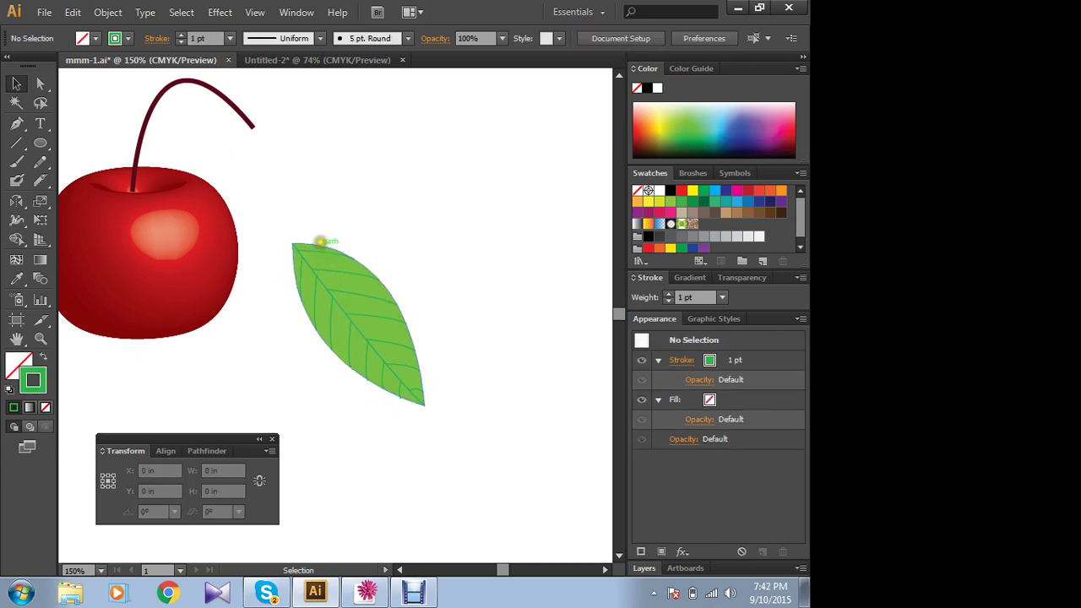
click(319, 244)
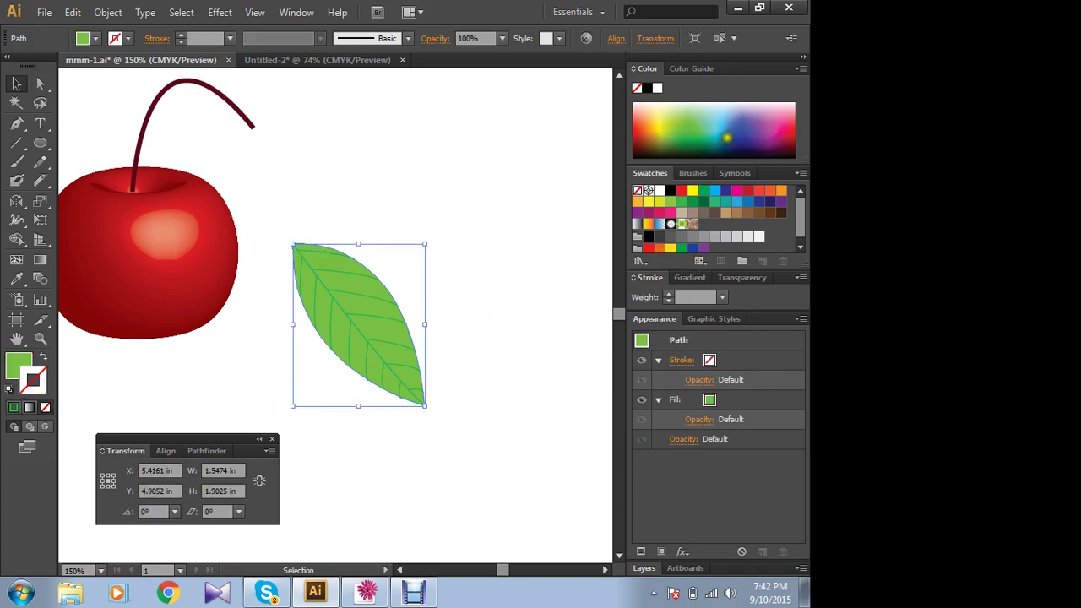
key(x)
key(comma)
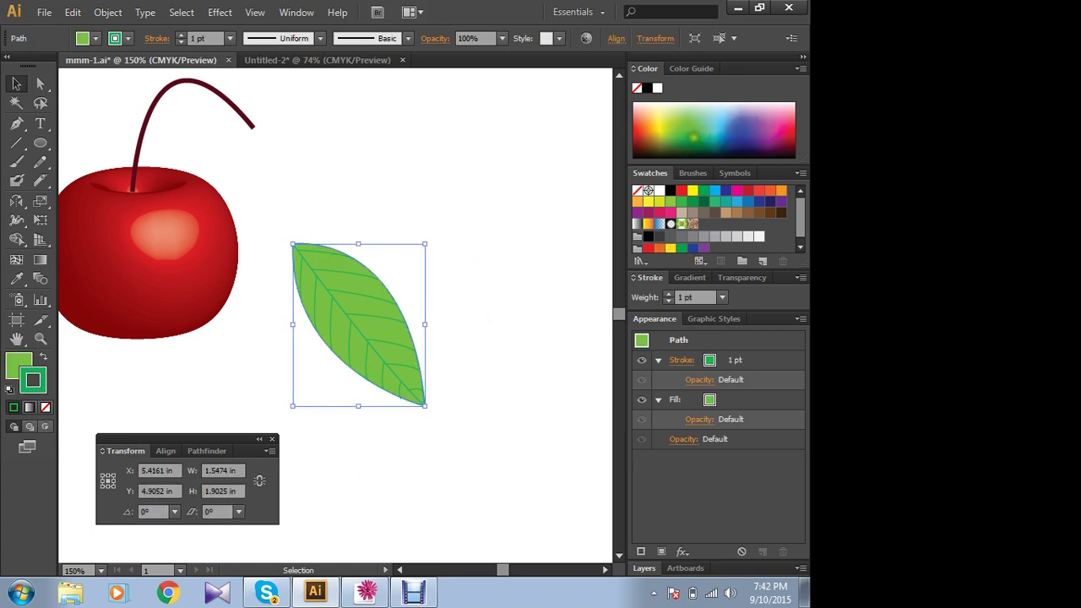
click(45, 408)
click(18, 363)
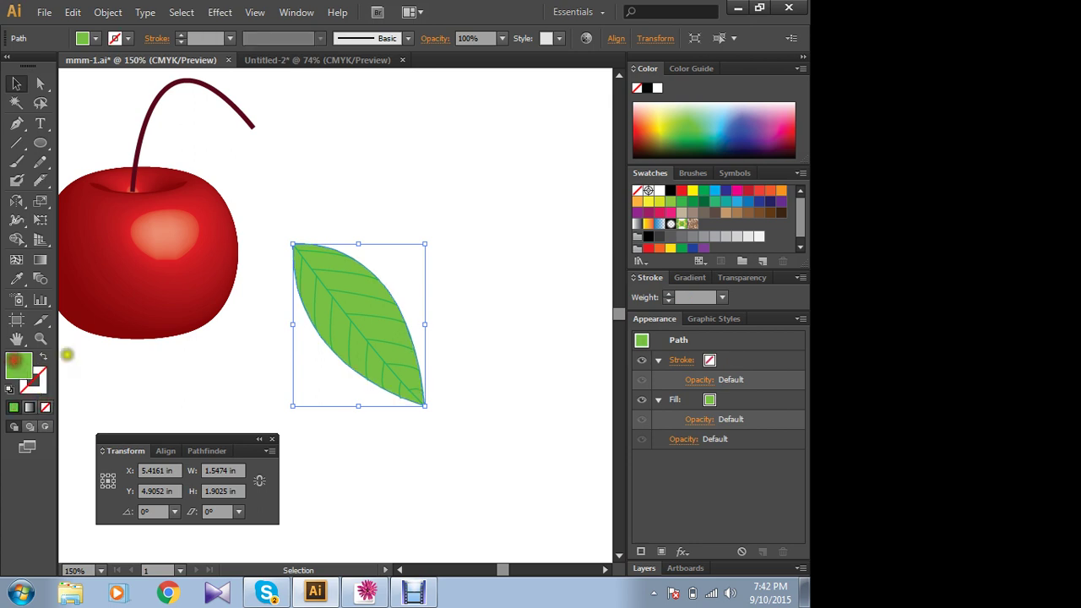
click(694, 135)
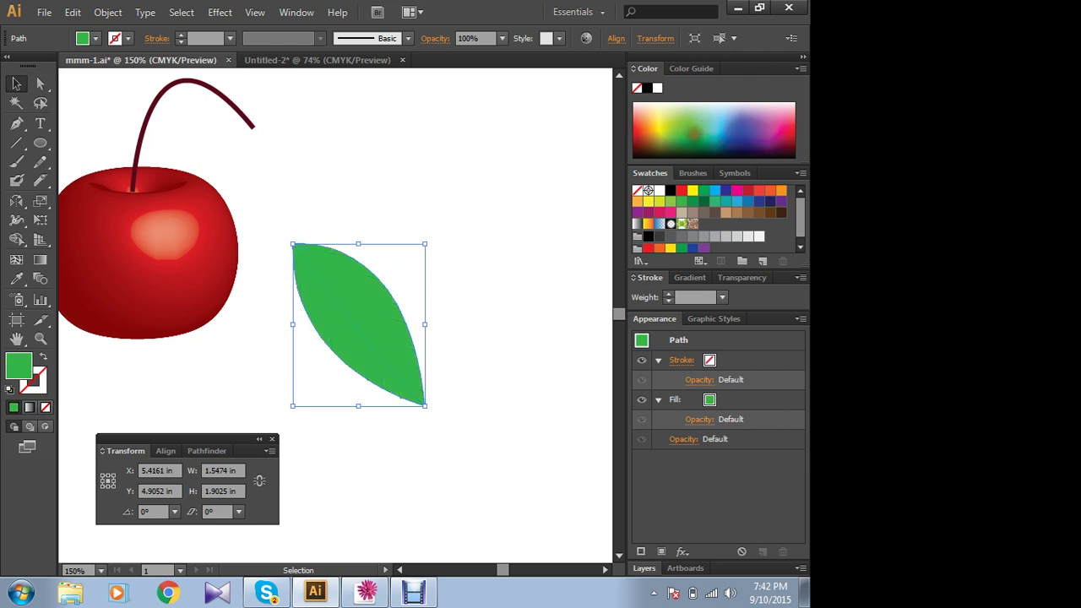
drag(684, 133, 685, 122)
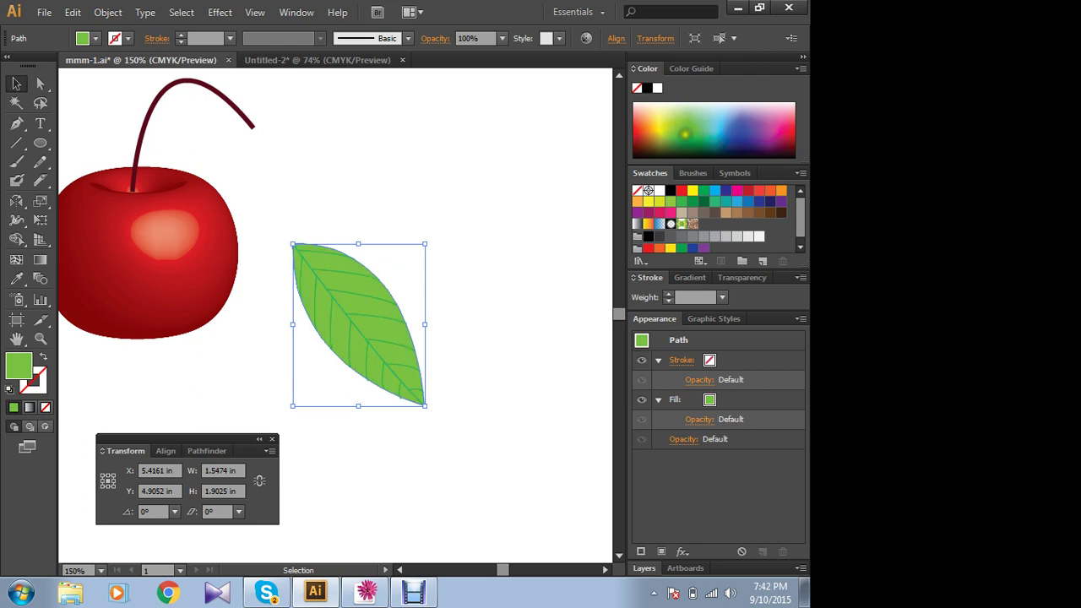
click(408, 166)
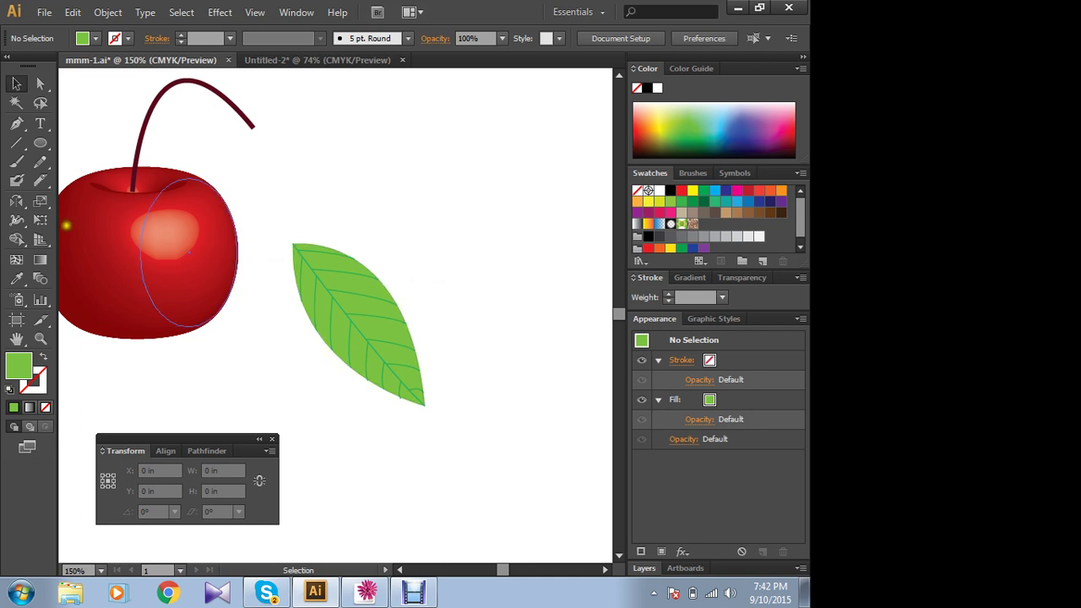
- Draw a short Pen-tool stalk from the leaf's upper tip and marquee-select it with the leaf
click(16, 124)
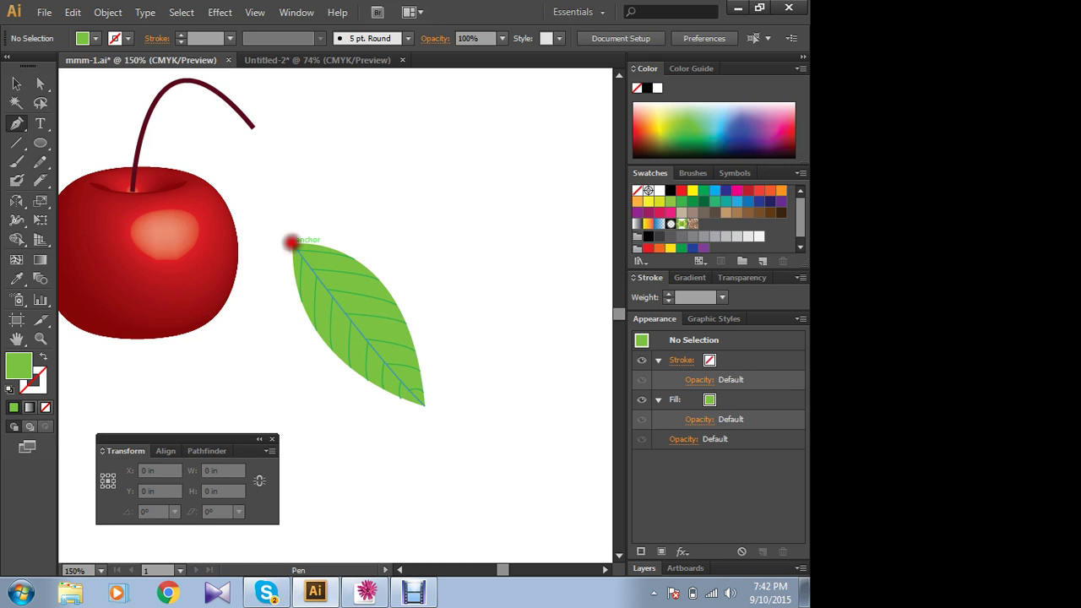
click(290, 243)
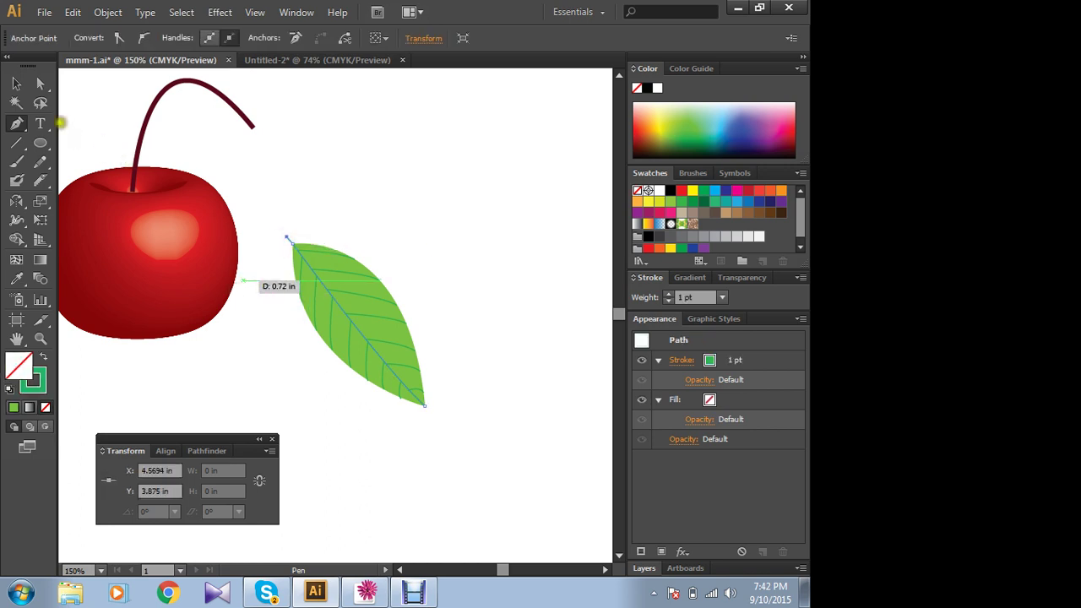
click(16, 84)
click(371, 228)
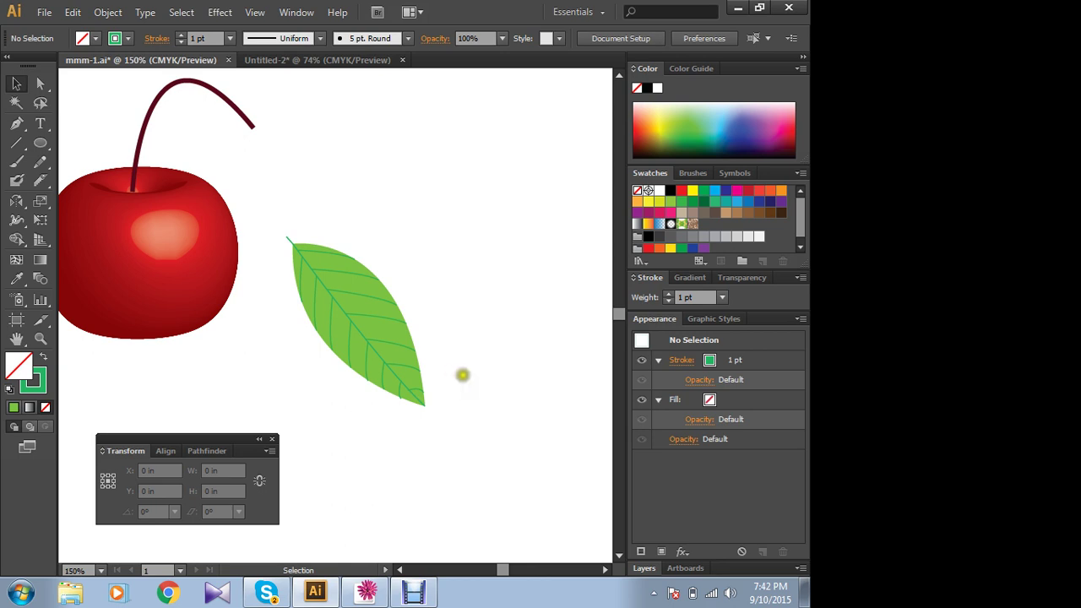
drag(258, 214, 481, 434)
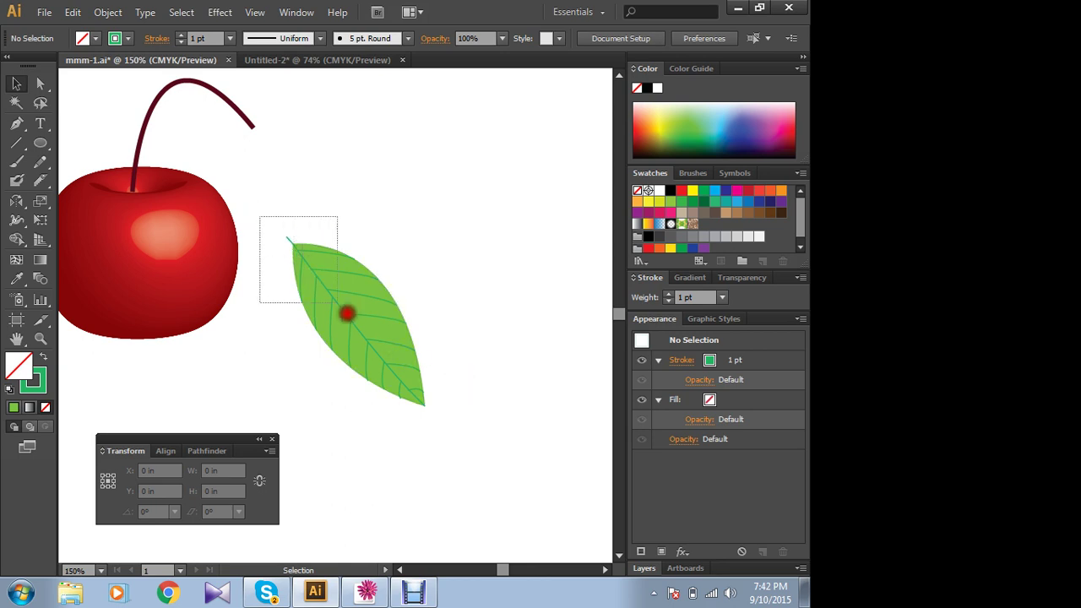
- Group the leaf with its stalk and recentre the view on the cherry
right_click(337, 293)
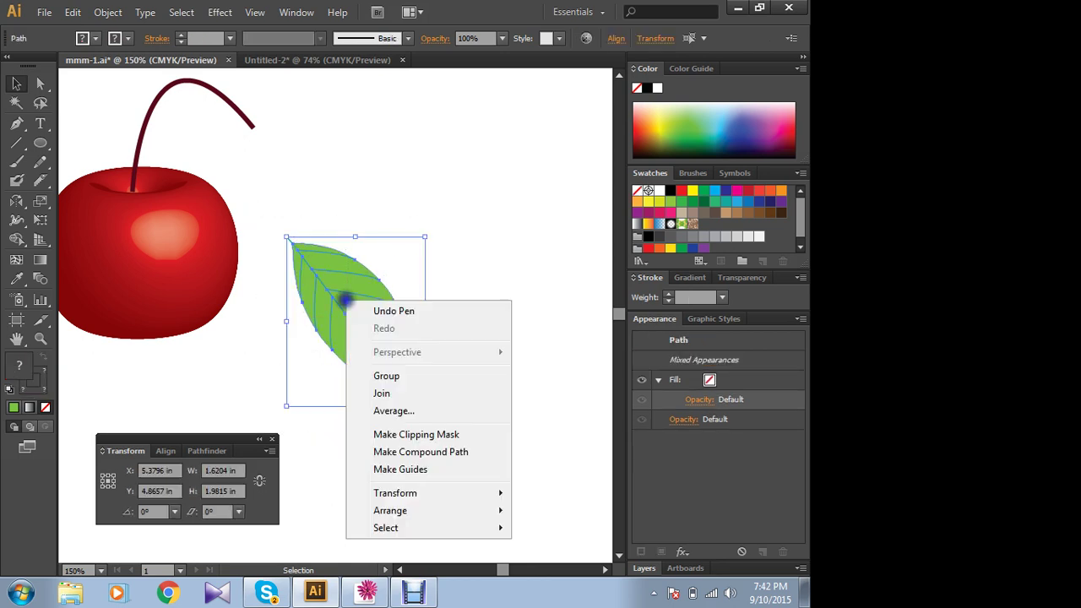
click(381, 376)
click(507, 287)
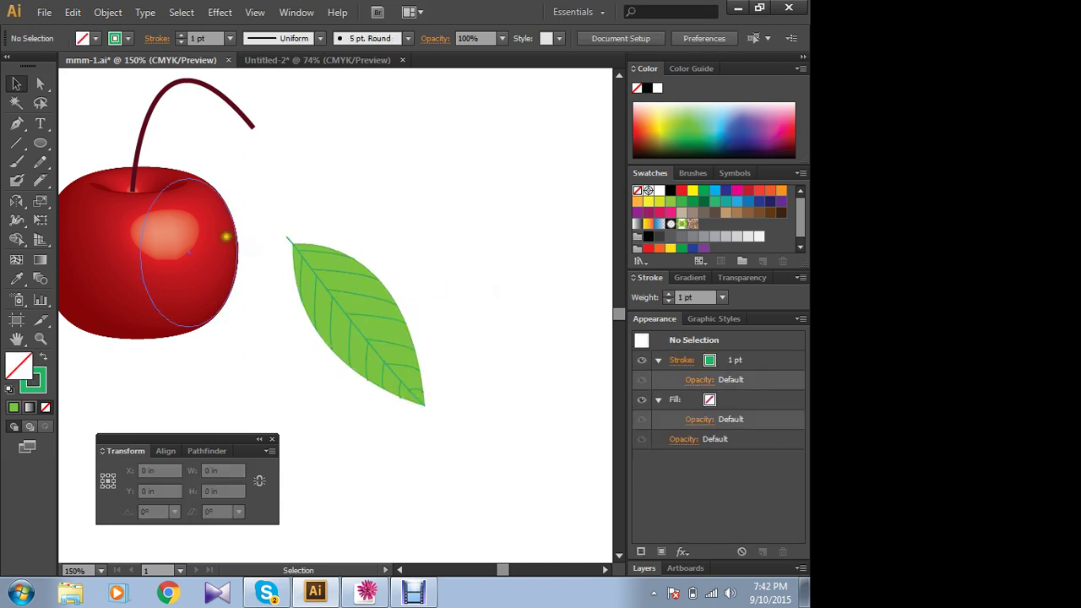
mouse_move(295, 309)
mouse_down()
mouse_move(462, 319)
mouse_move(372, 192)
mouse_move(459, 264)
mouse_up()
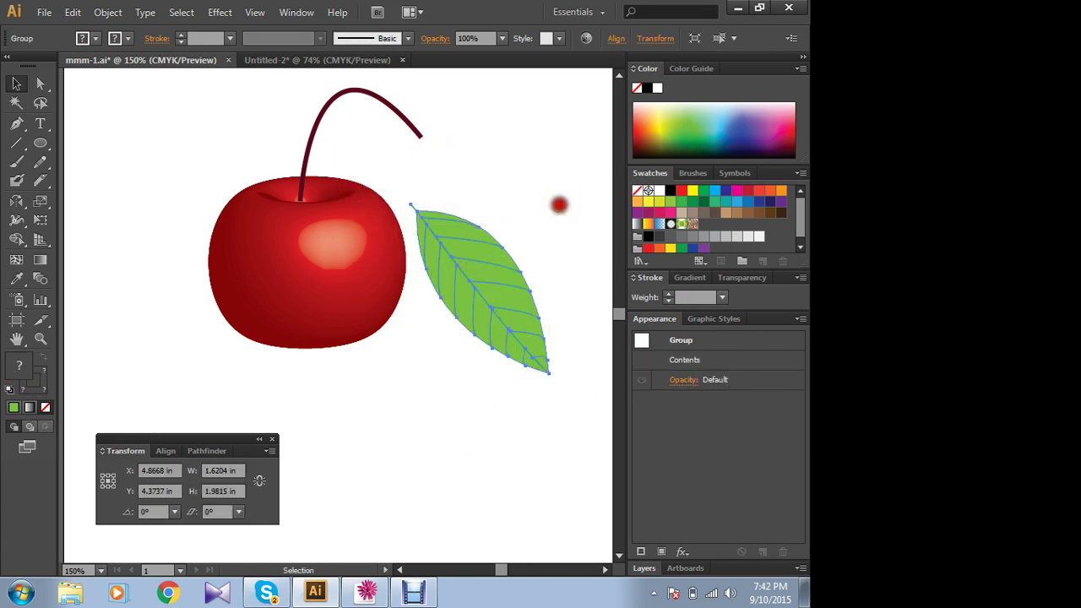
- Rotate the leaf group, move it to the cherry's upper left, and shrink it
drag(558, 198, 550, 342)
drag(475, 292, 236, 186)
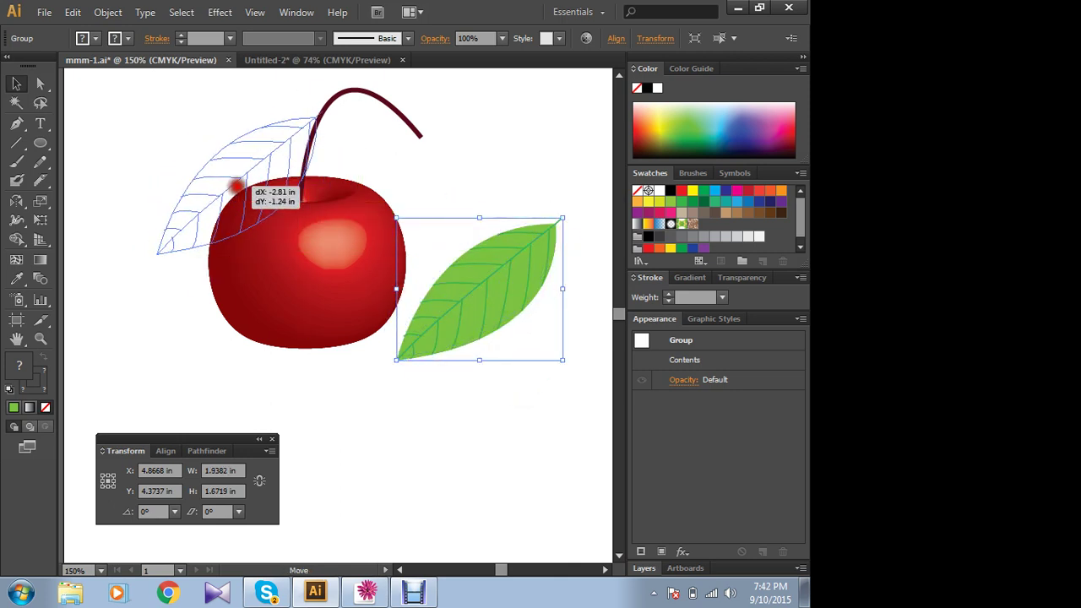
drag(236, 186, 236, 187)
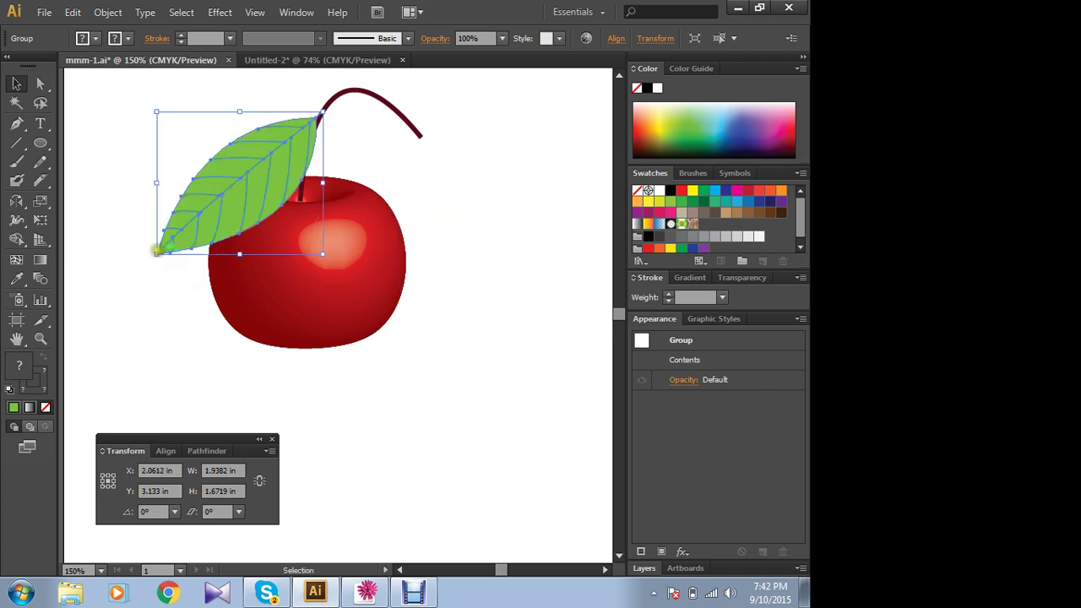
drag(157, 250, 181, 218)
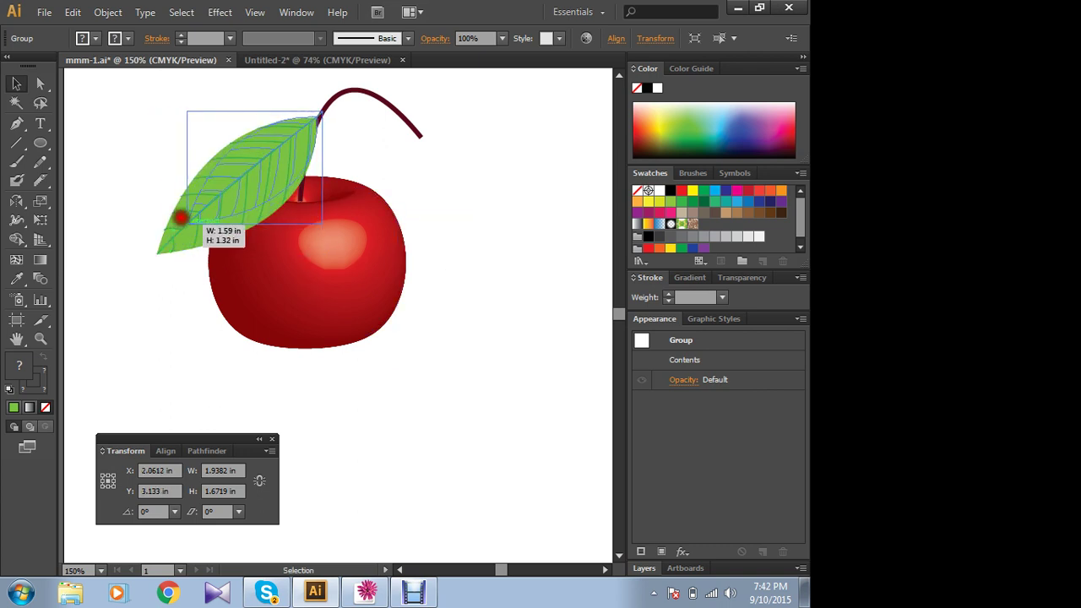
drag(181, 218, 180, 211)
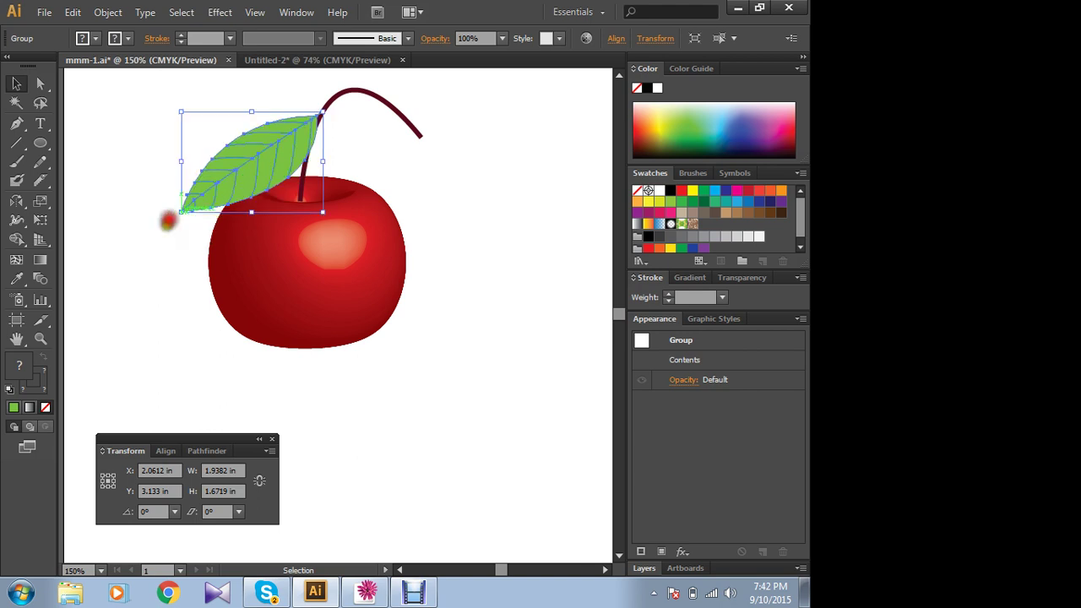
click(160, 283)
- Tilt the leaf slightly and nudge it left and down until its tip meets the stem
click(270, 158)
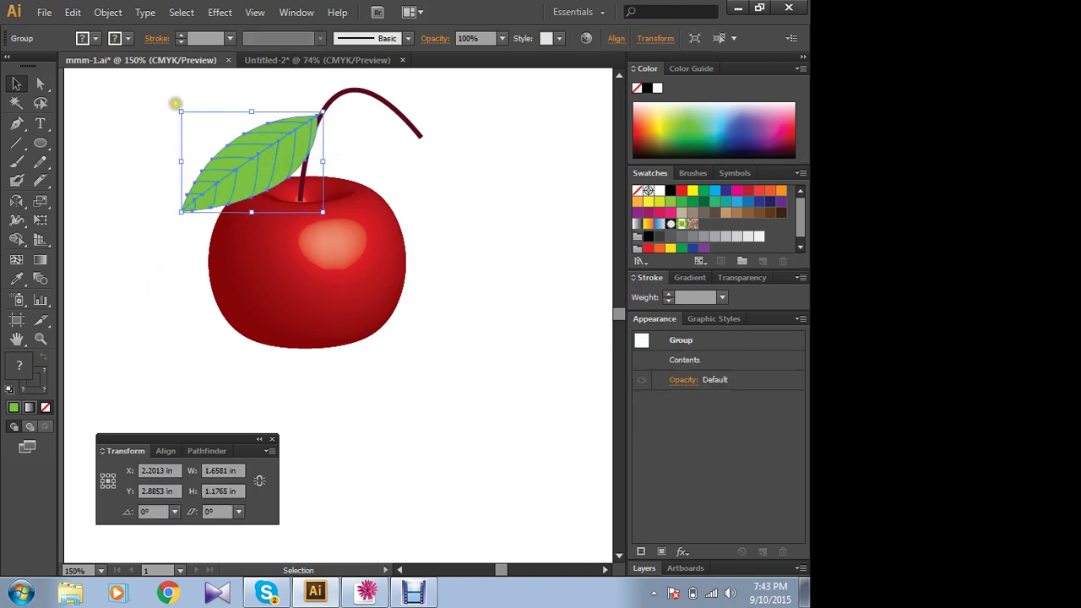
drag(175, 104, 184, 126)
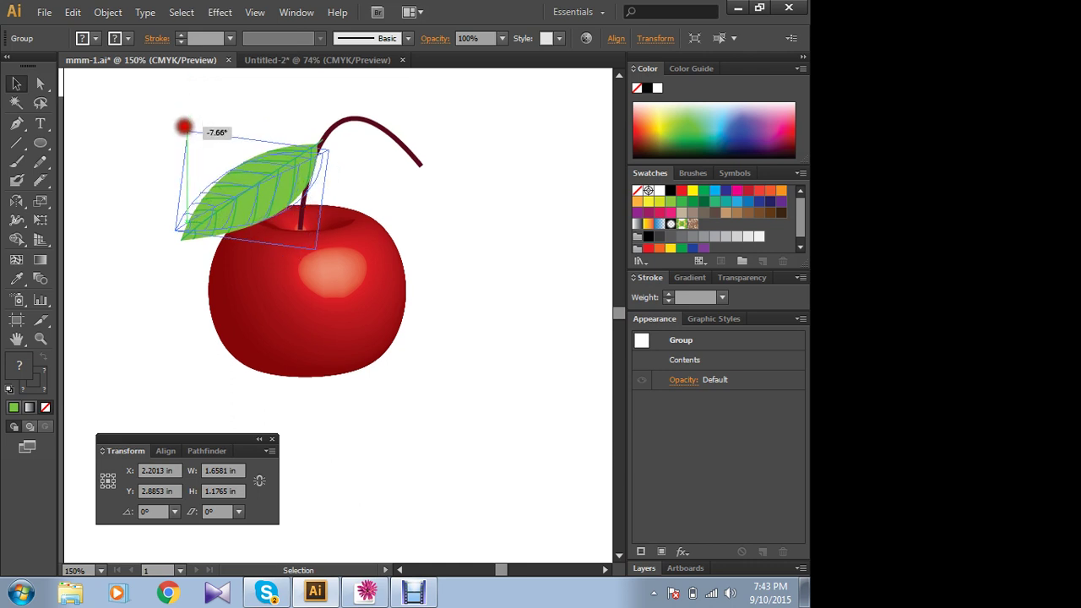
drag(278, 174, 265, 174)
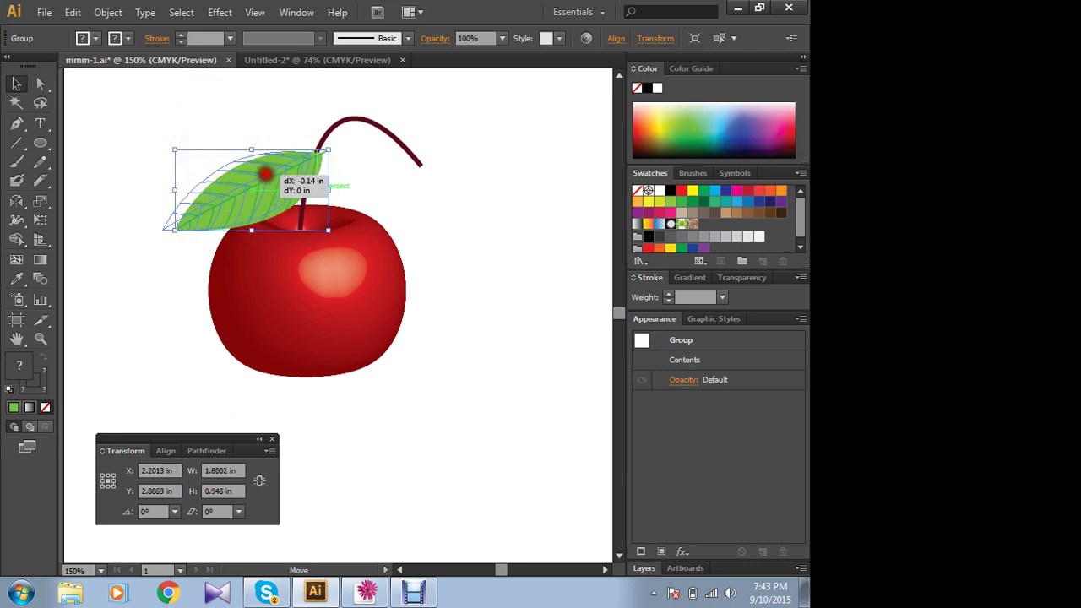
click(275, 104)
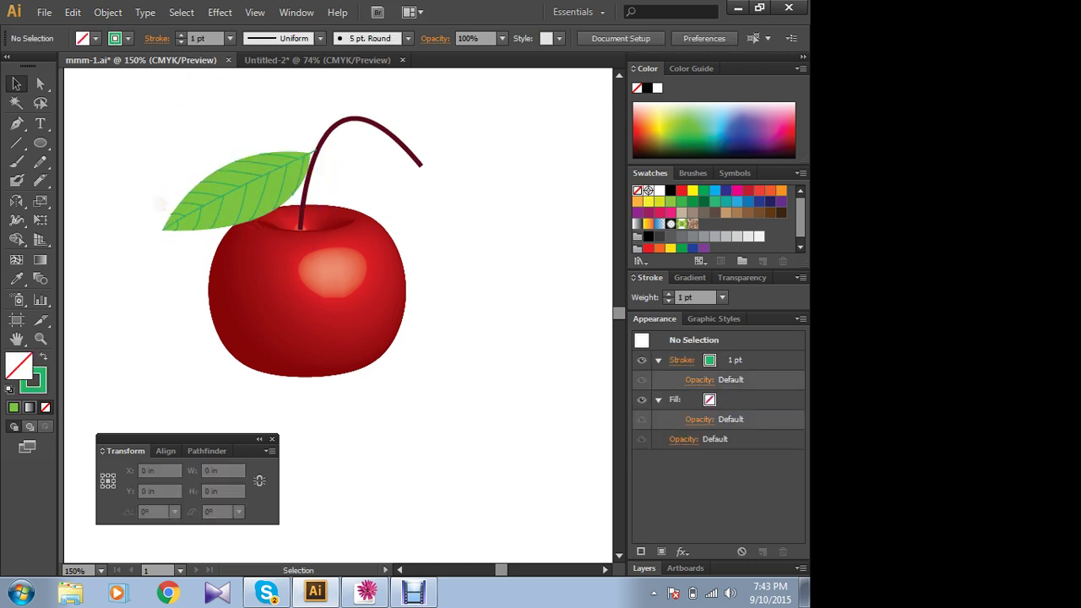
click(235, 197)
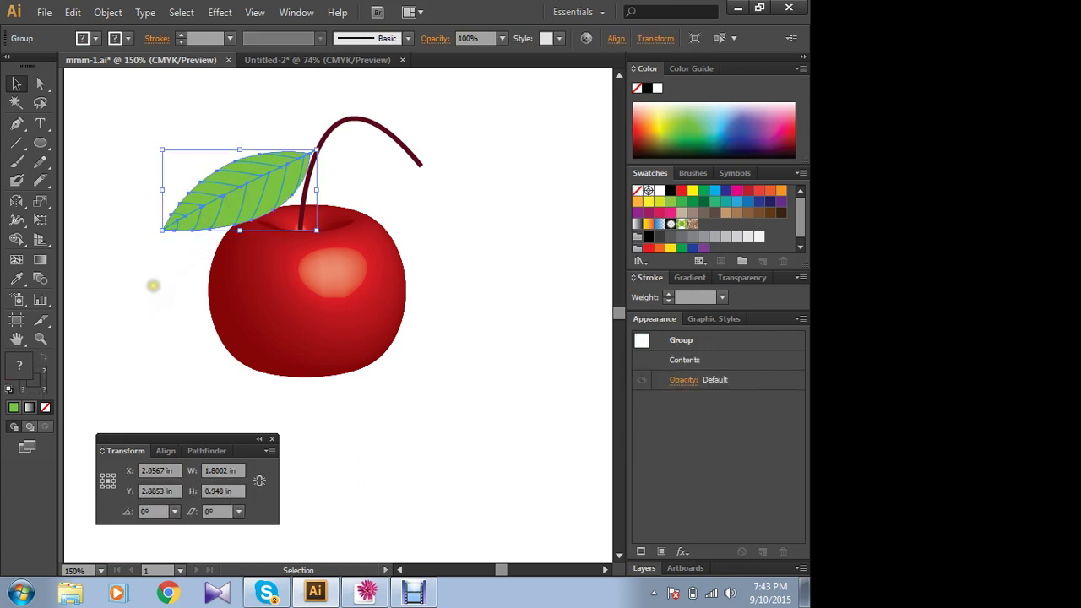
key(Down)
key(Down)
key(Down)
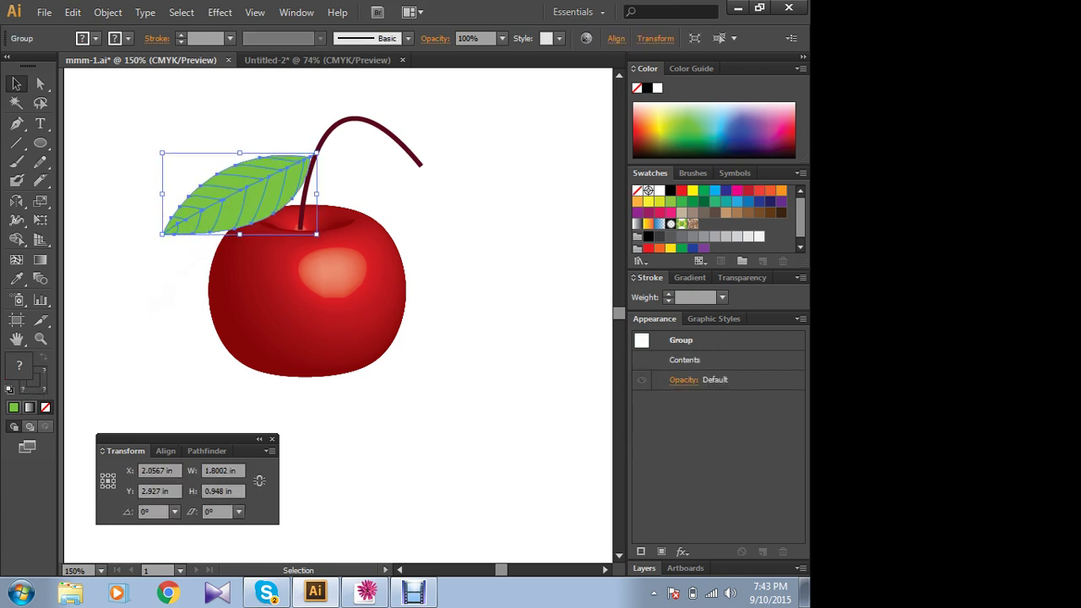
key(Down)
click(197, 138)
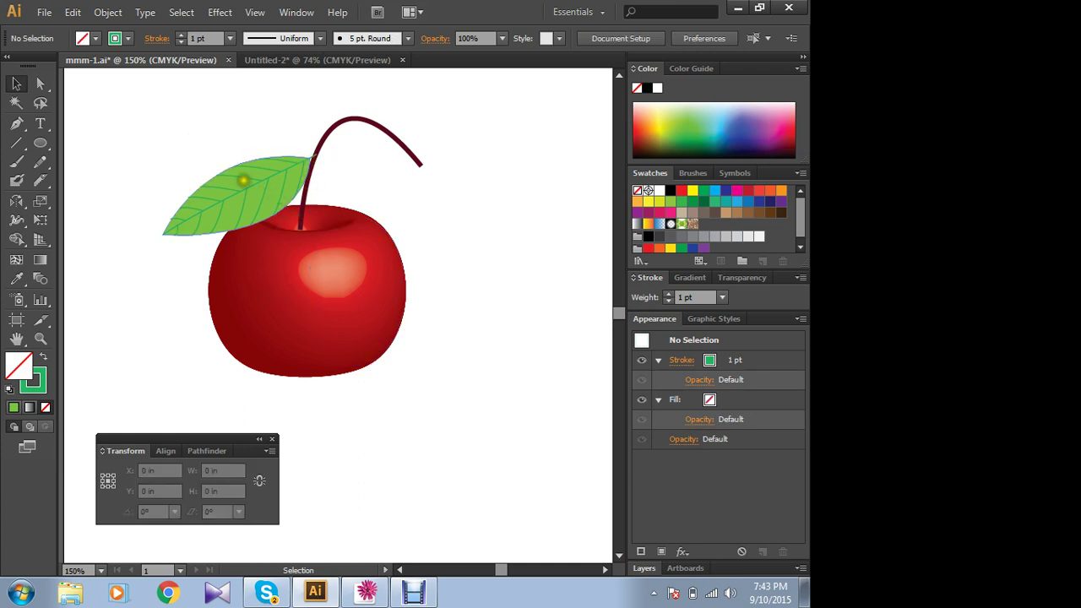
click(251, 192)
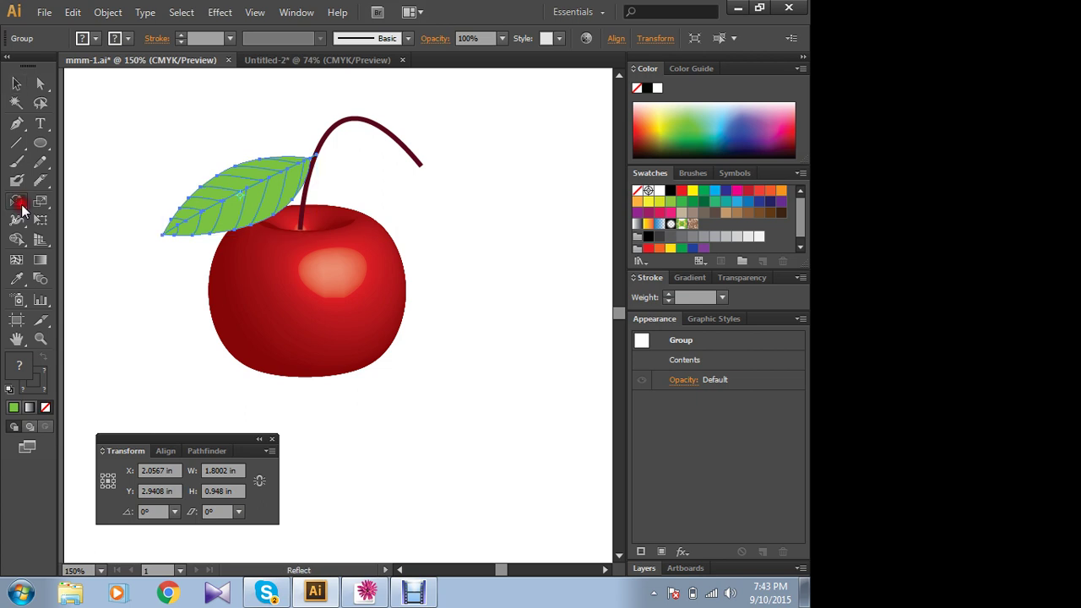
- Mirror a copy of the leaf across a vertical axis and move it right of the stem
double_click(17, 202)
click(488, 409)
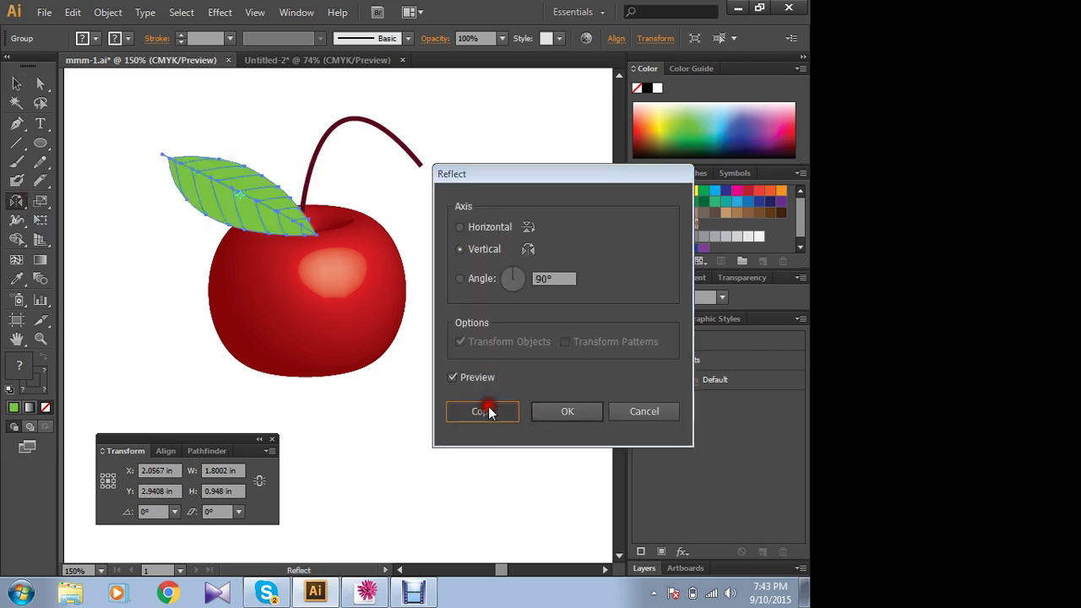
click(17, 83)
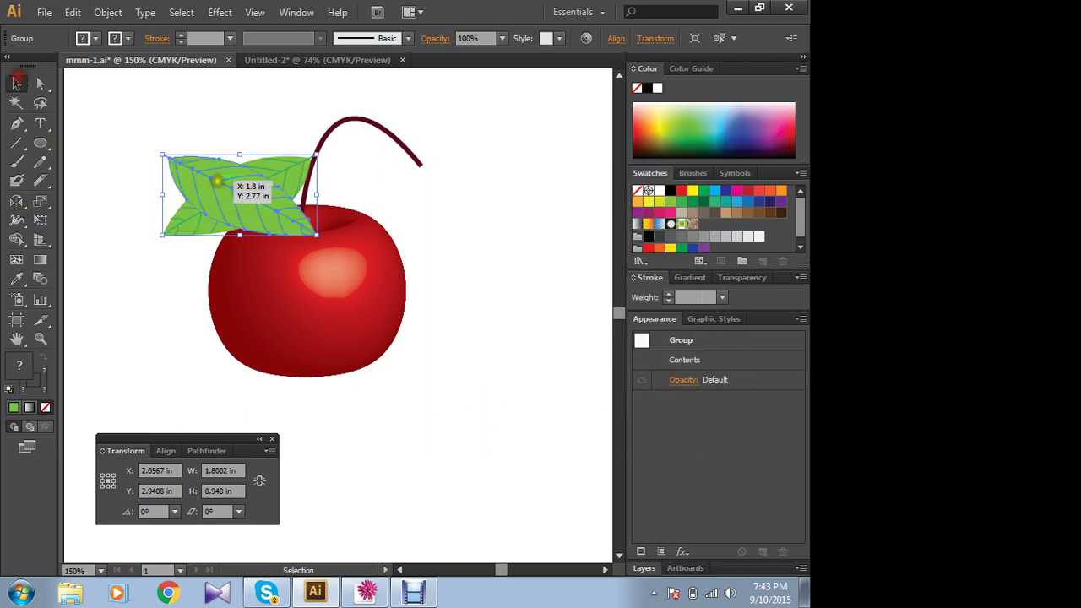
mouse_move(214, 173)
mouse_down()
mouse_move(356, 185)
mouse_move(336, 166)
mouse_up()
- Realign the mirrored leaf's shape onto its veins and regroup them
double_click(355, 185)
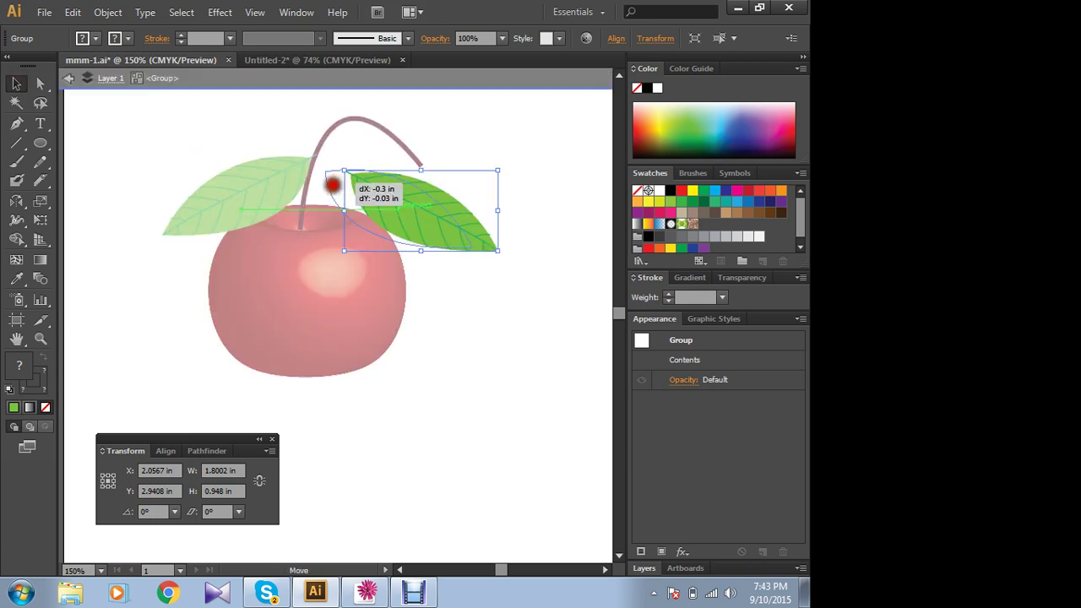
key(Escape)
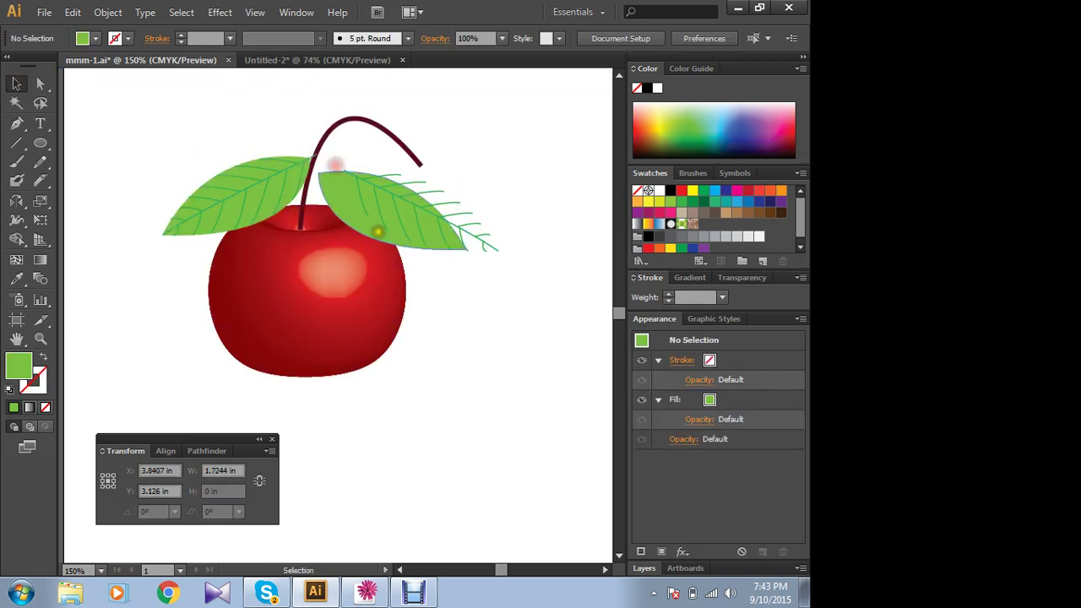
double_click(380, 207)
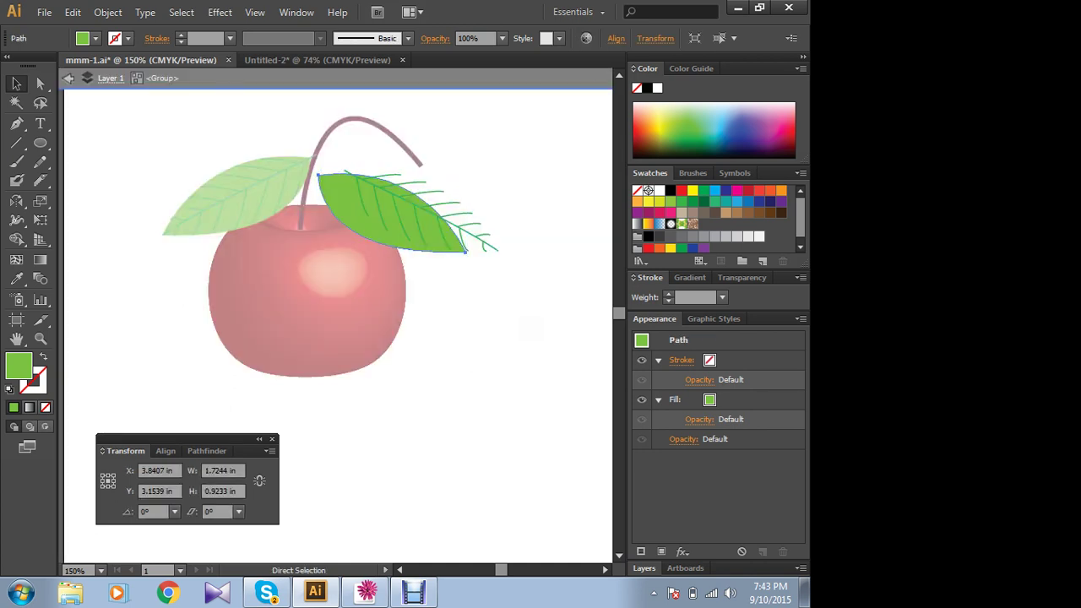
drag(388, 211, 421, 209)
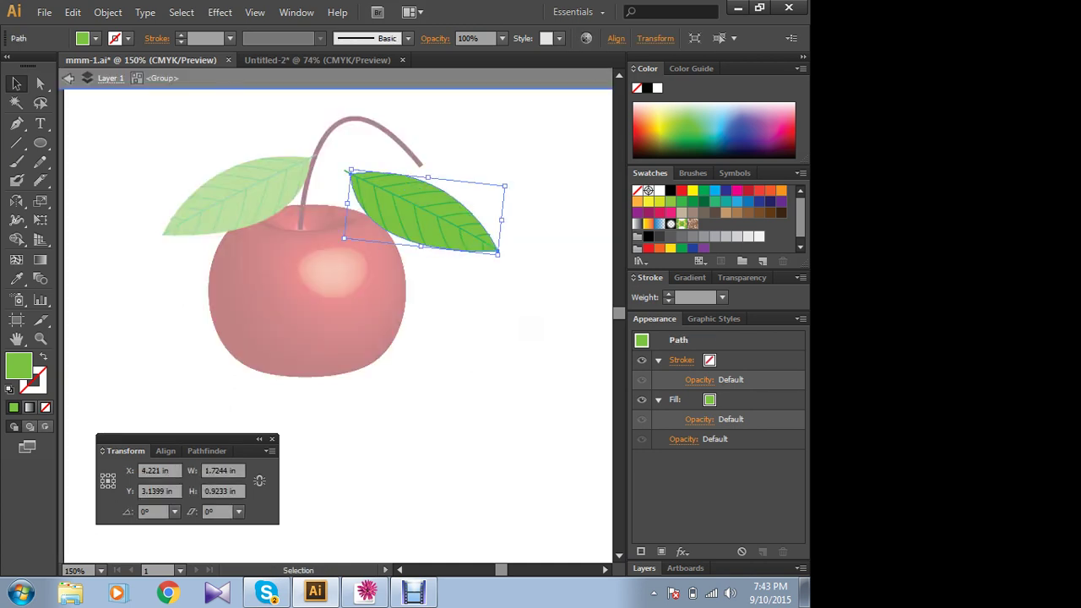
right_click(417, 199)
click(473, 309)
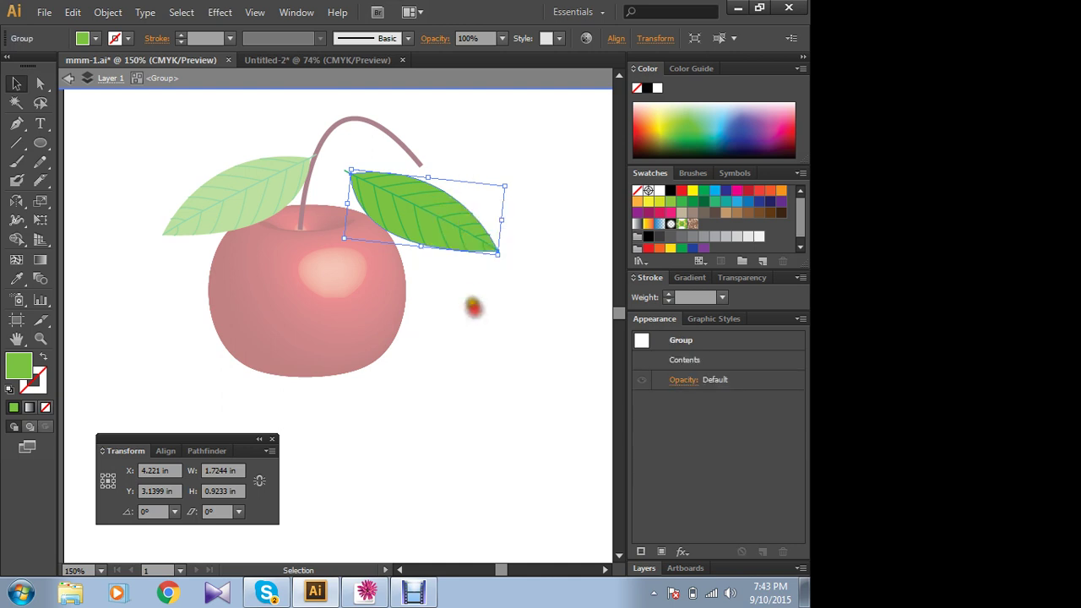
click(515, 157)
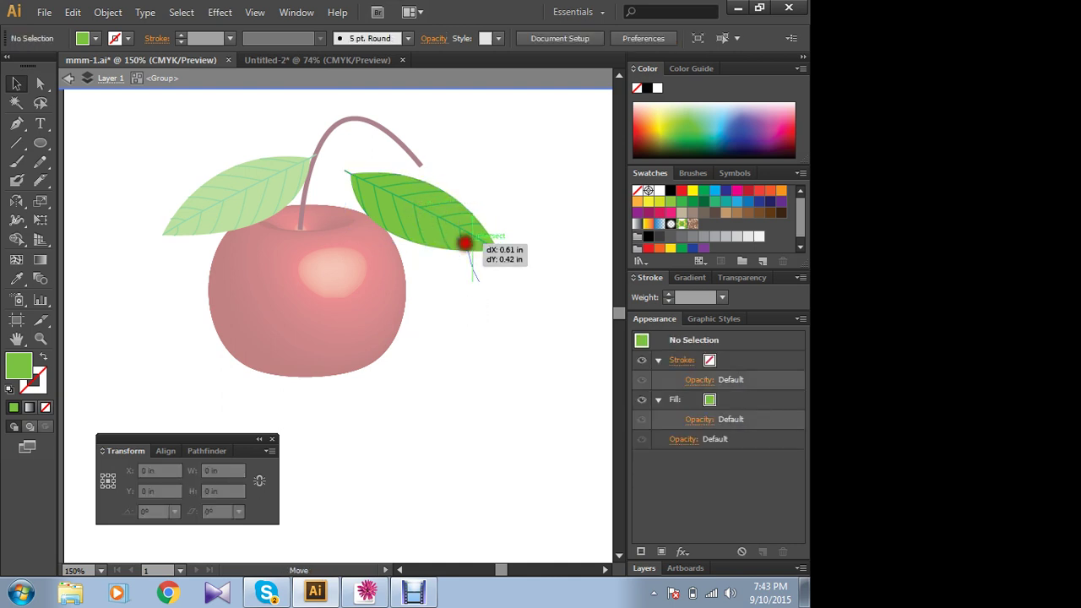
- Undo a stray vein move on the right leaf and exit group editing
drag(414, 208, 465, 241)
click(481, 322)
key(a)
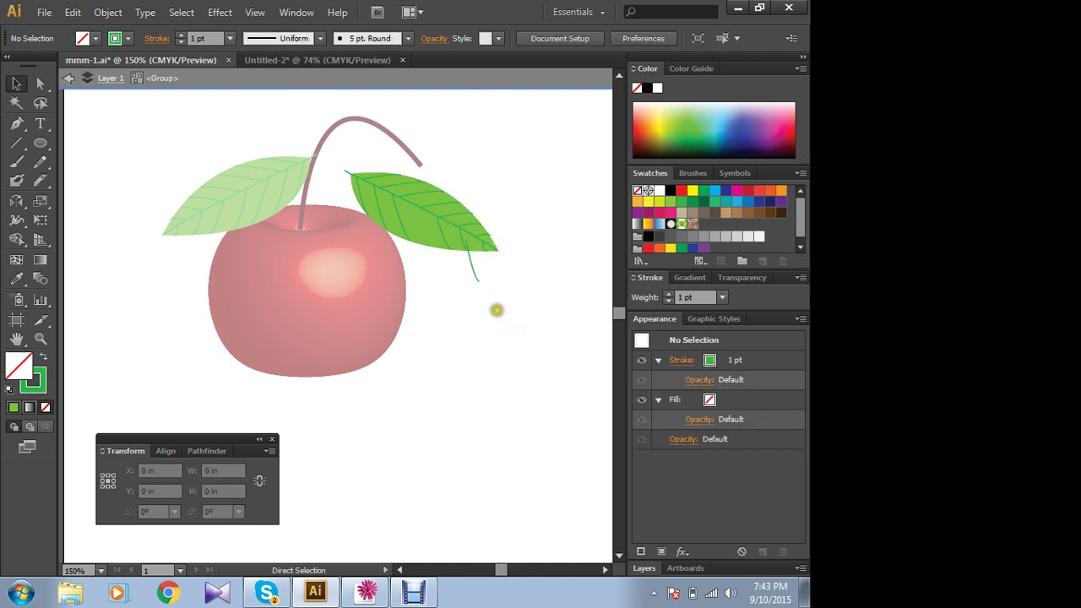
key(ctrl+z)
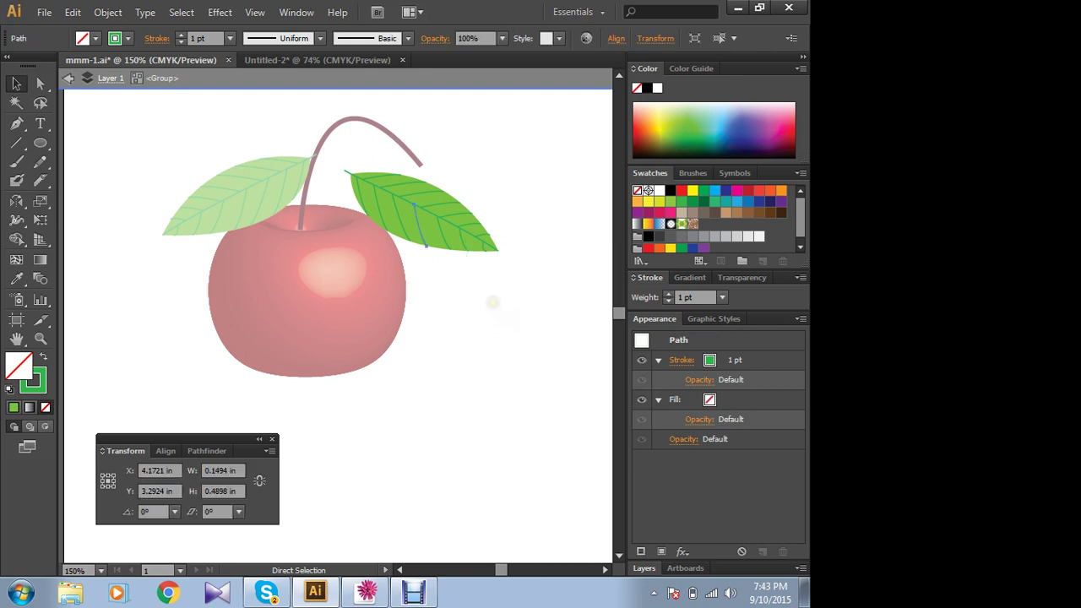
click(16, 83)
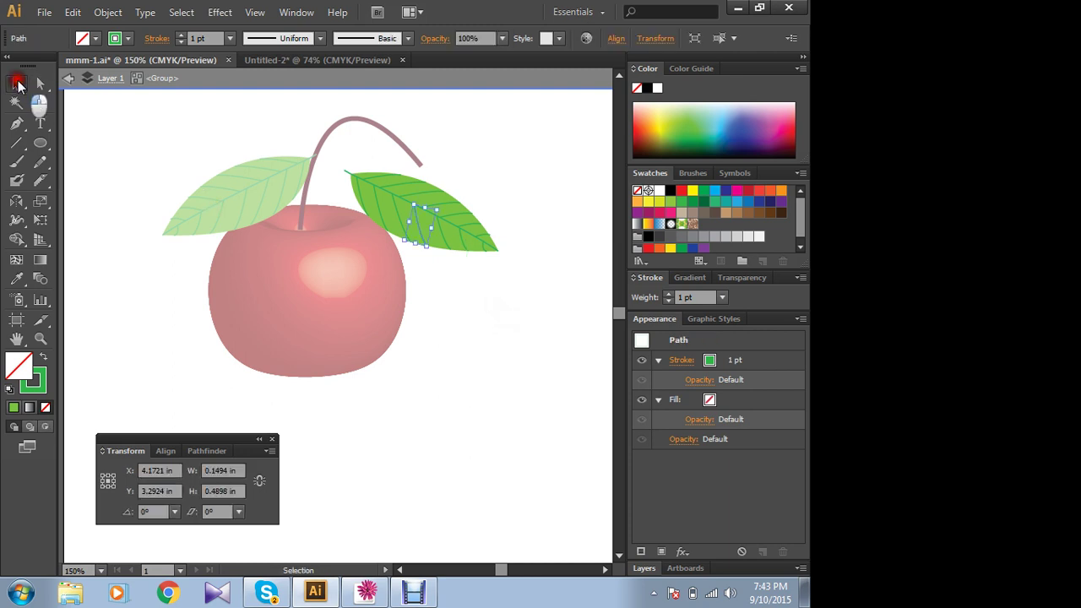
click(491, 317)
key(a)
click(487, 314)
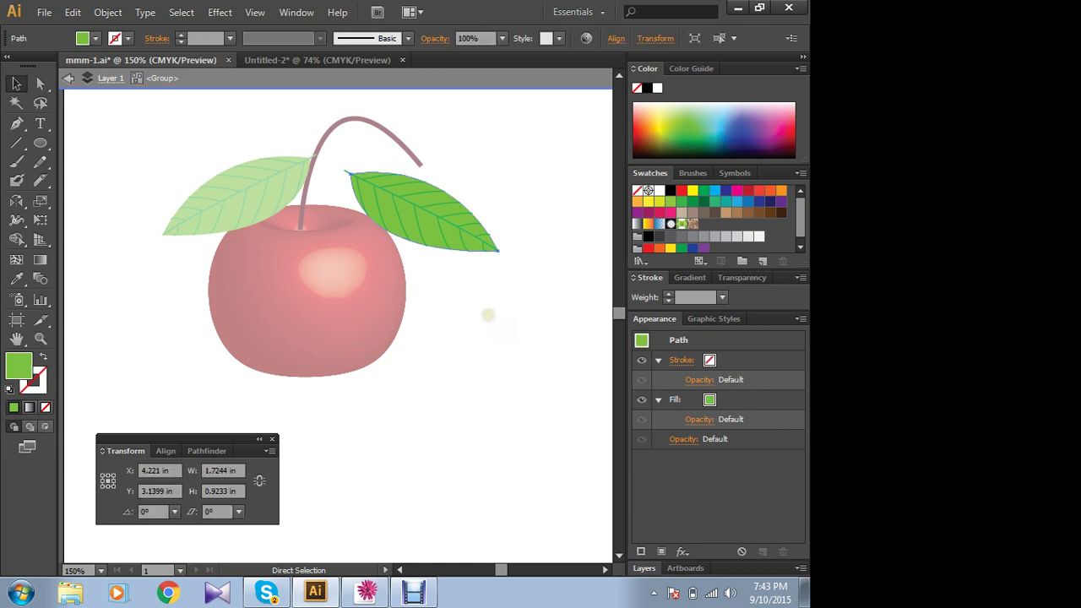
double_click(482, 312)
key(v)
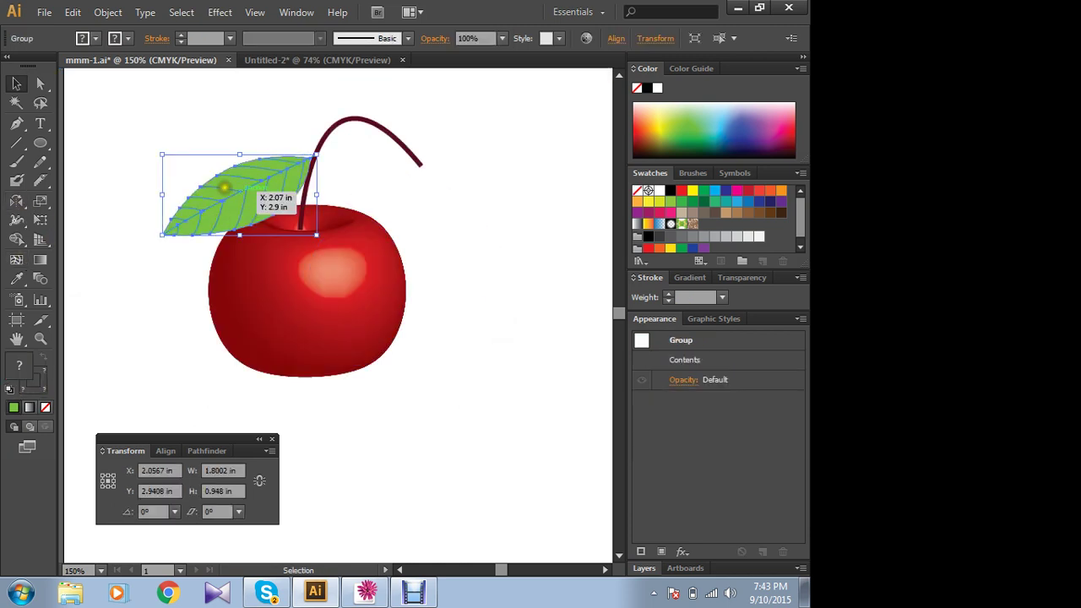
- Make a fresh vertically mirrored copy of the left leaf and move it right of the cherry
right_click(223, 187)
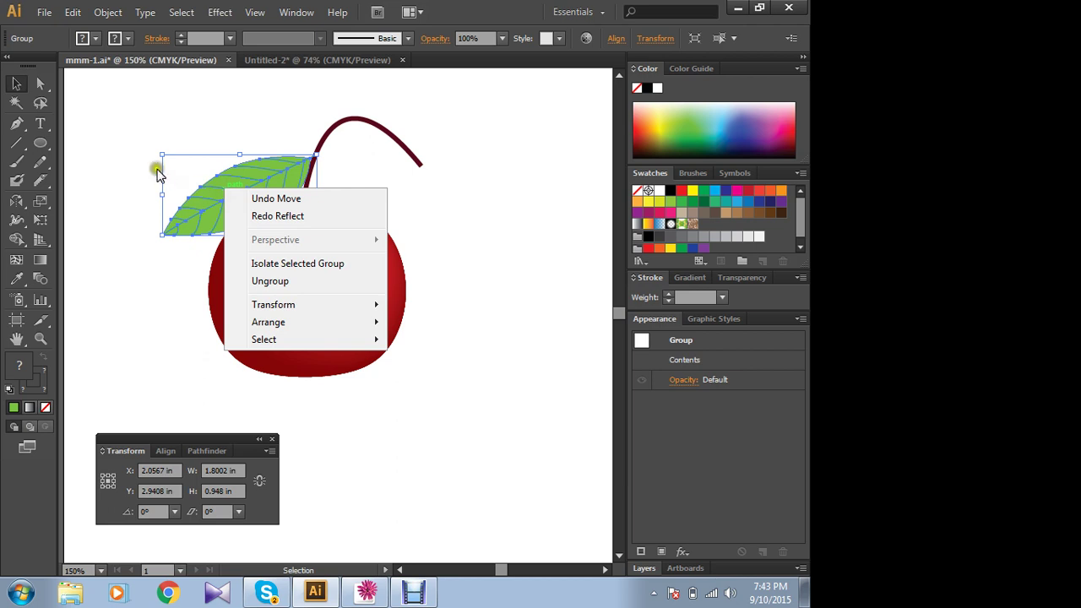
click(126, 145)
click(236, 187)
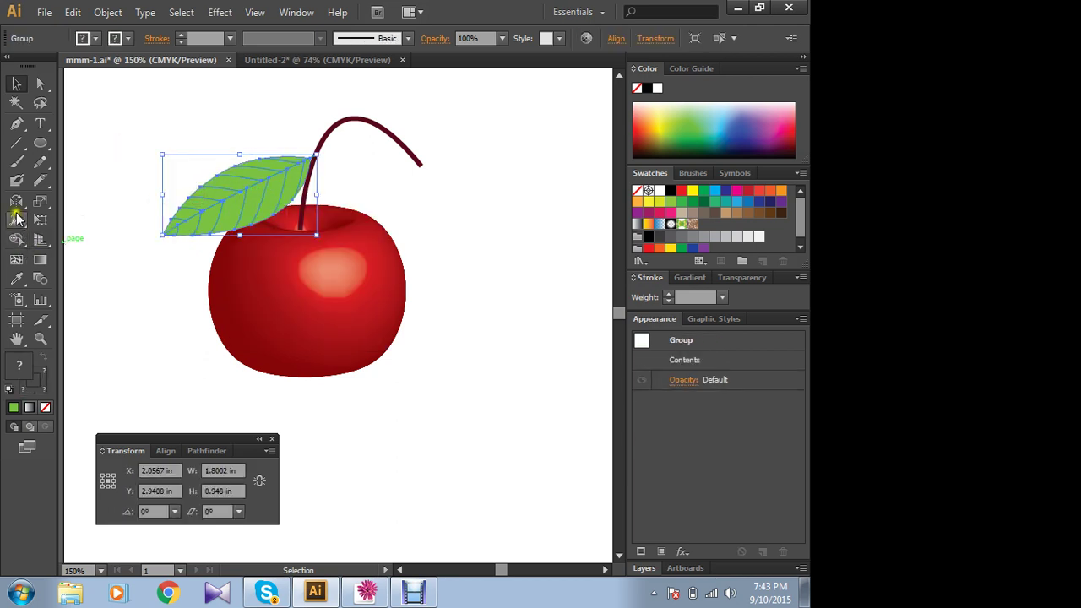
double_click(16, 203)
click(484, 414)
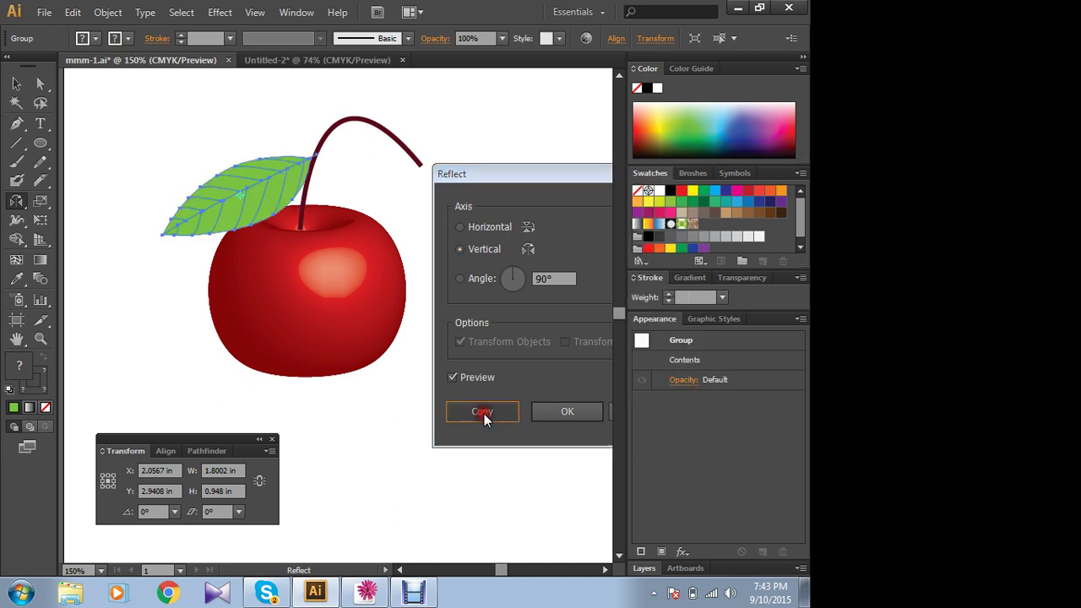
click(16, 83)
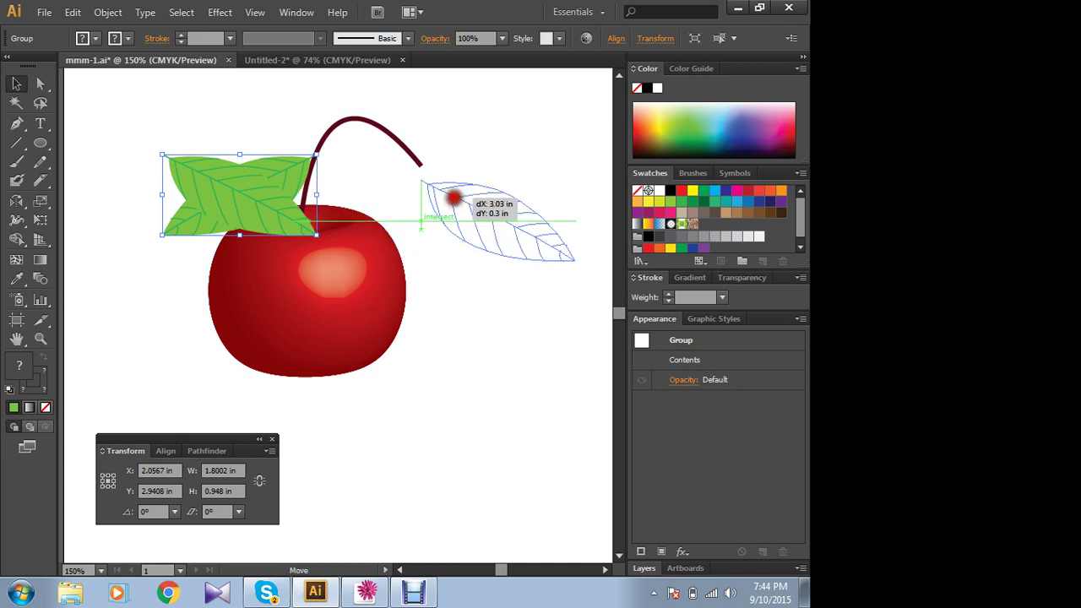
drag(228, 178, 464, 203)
- Rotate the new right leaf to hang more steeply and place it against the stem top
right_click(464, 203)
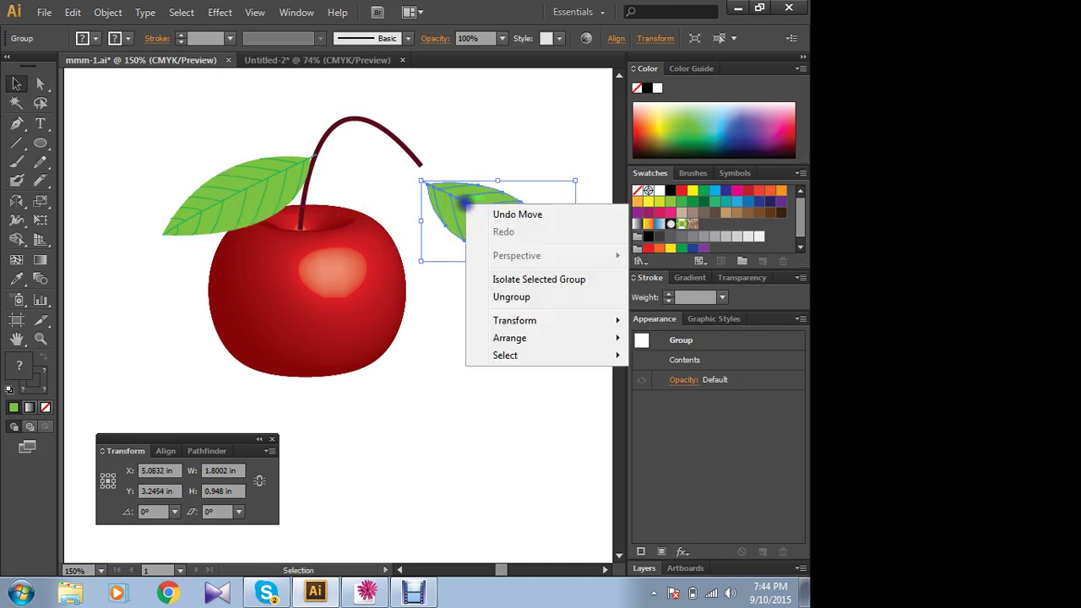
click(419, 185)
drag(419, 186, 350, 178)
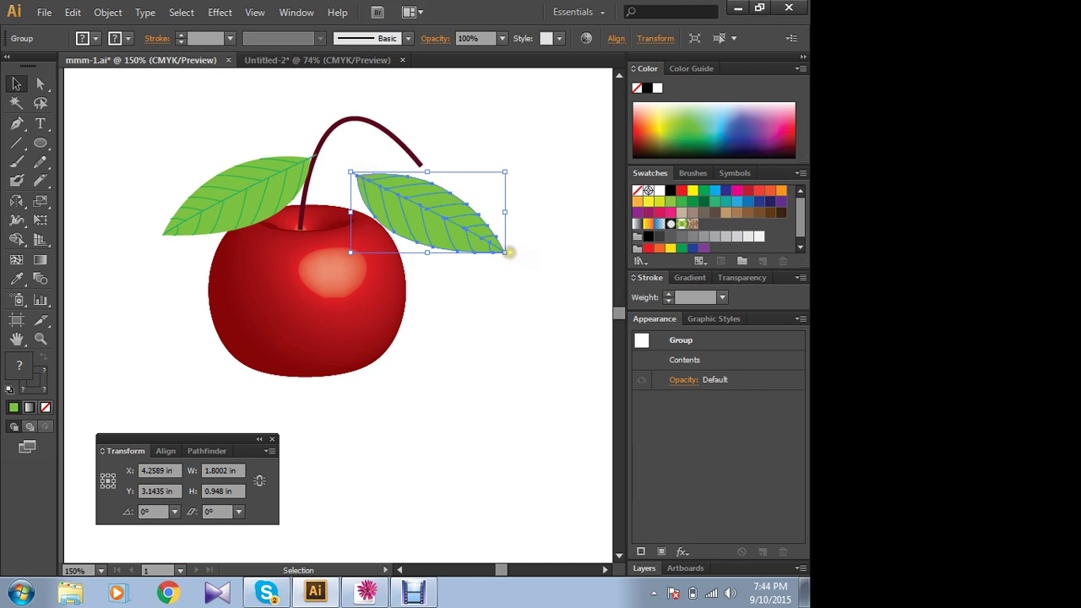
drag(511, 256, 480, 283)
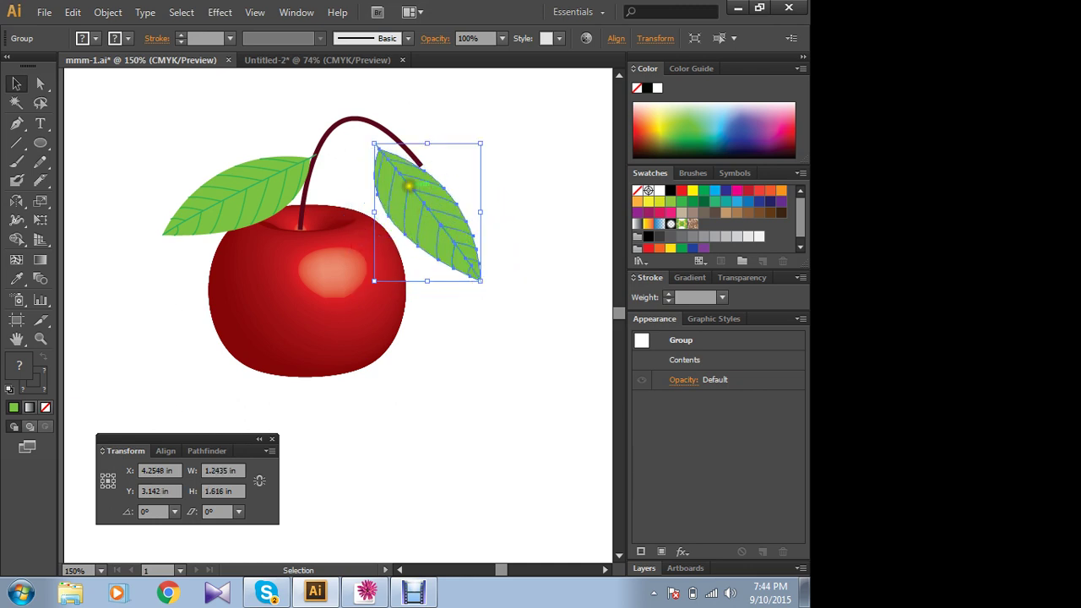
drag(399, 178, 341, 184)
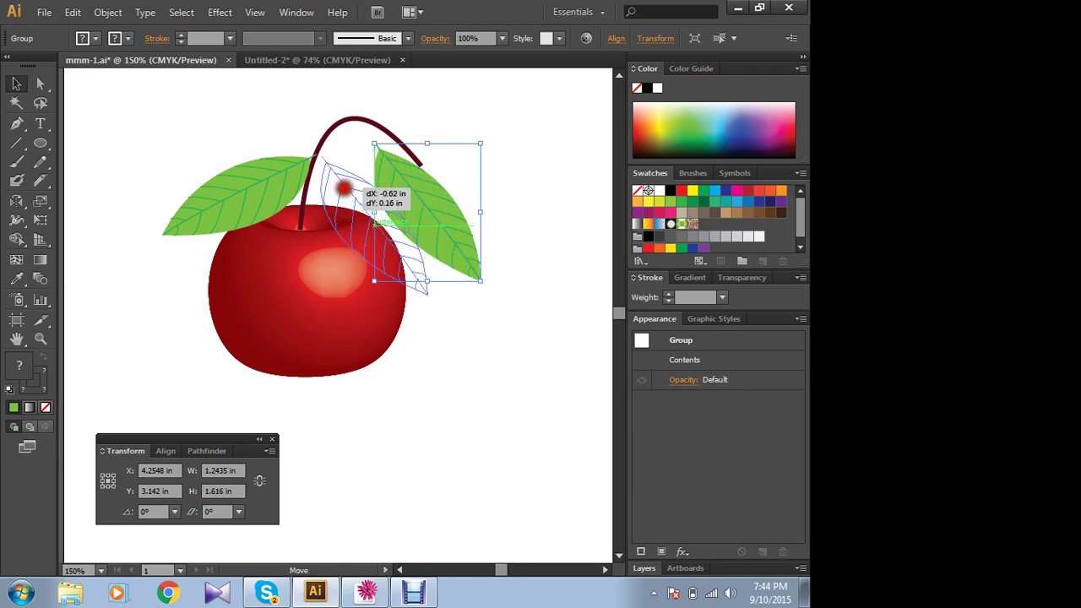
drag(341, 184, 338, 195)
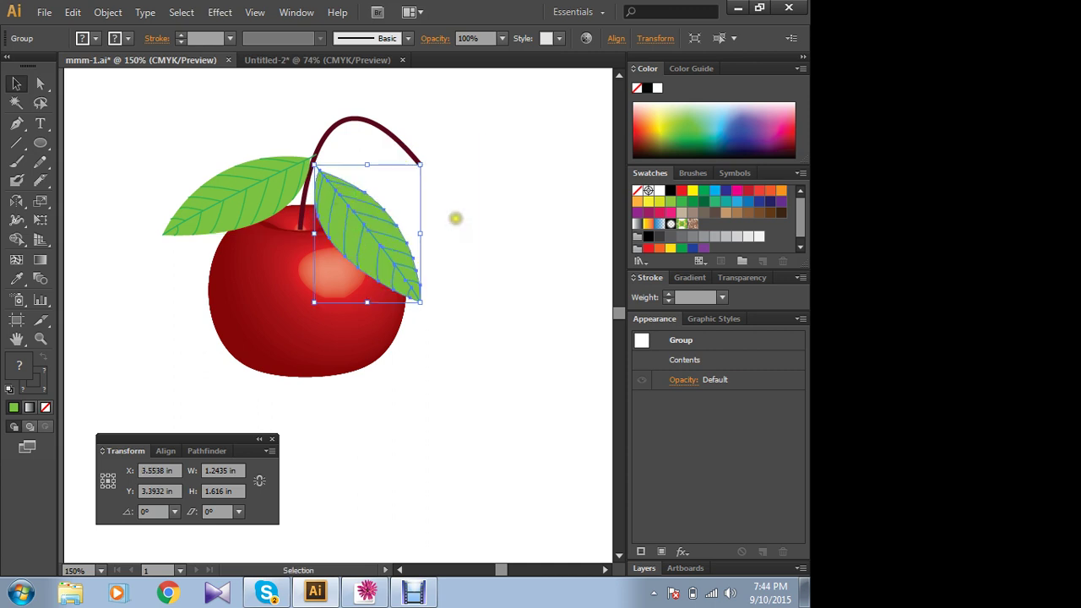
- Nudge the right leaf up three times and right once into final position
click(460, 215)
click(358, 228)
key(Up)
key(Up)
key(Up)
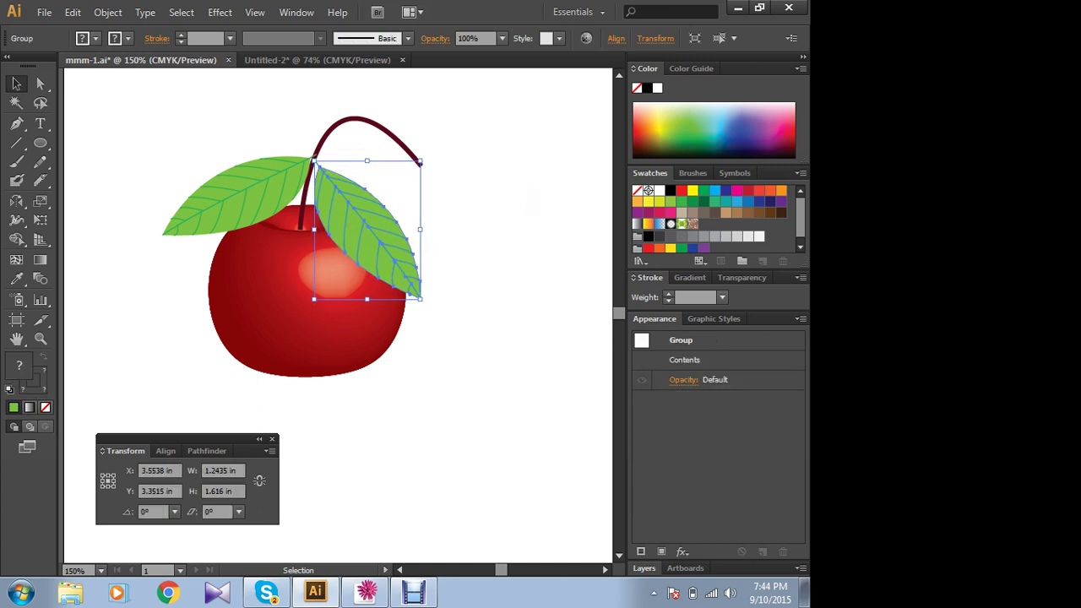
click(526, 188)
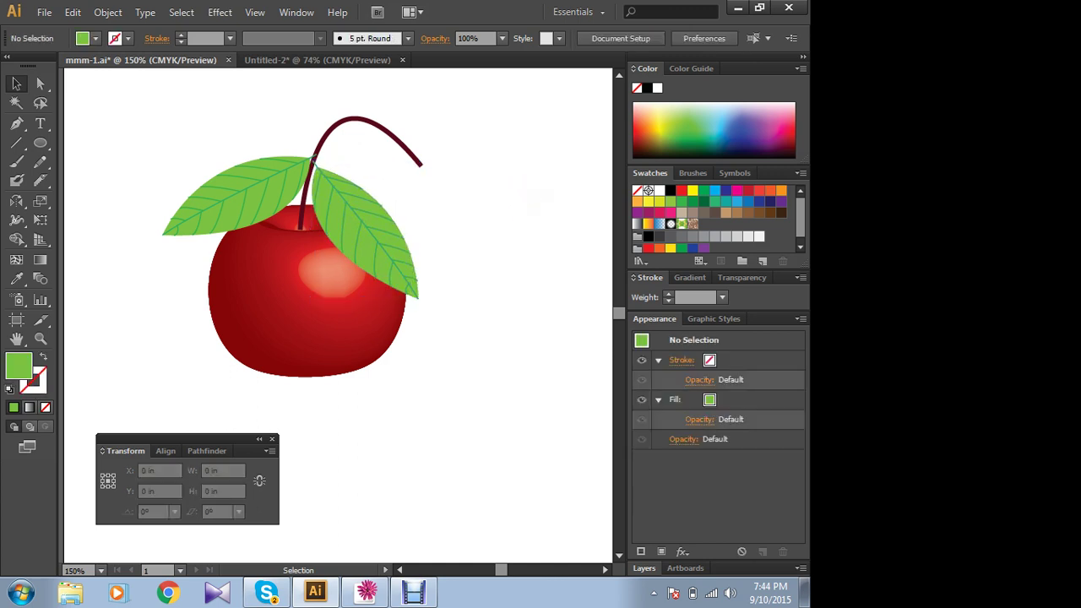
click(323, 178)
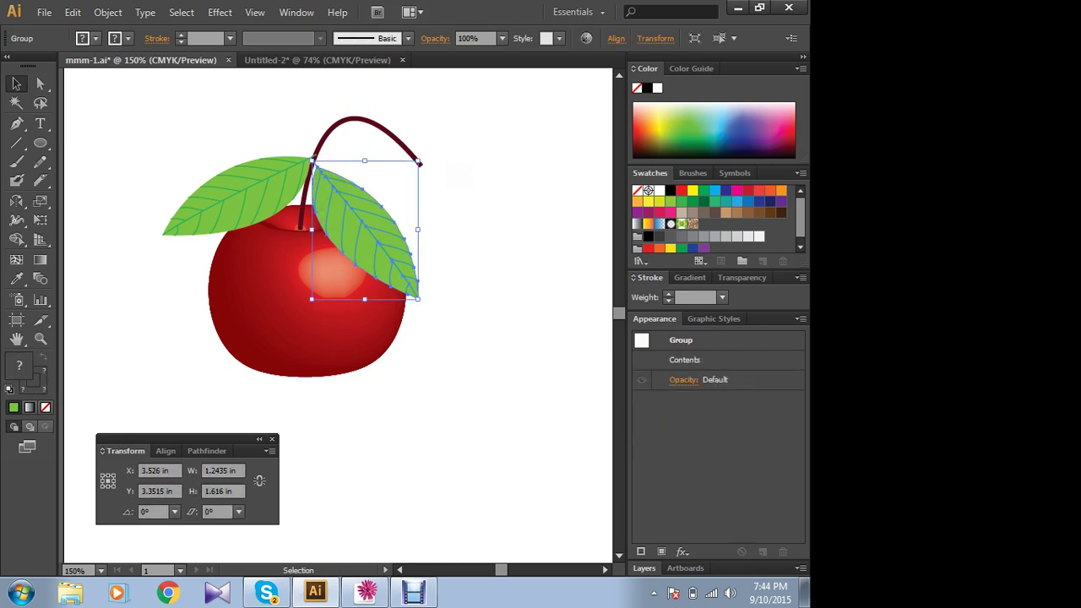
key(Up)
key(Up)
key(Up)
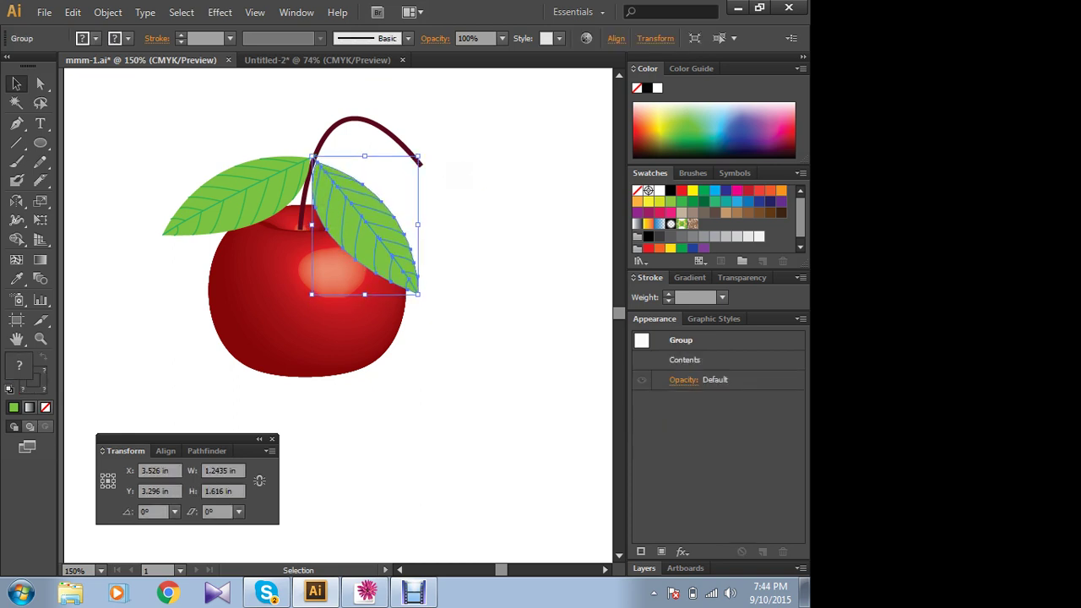
key(Up)
key(Right)
key(Right)
key(Right)
click(503, 217)
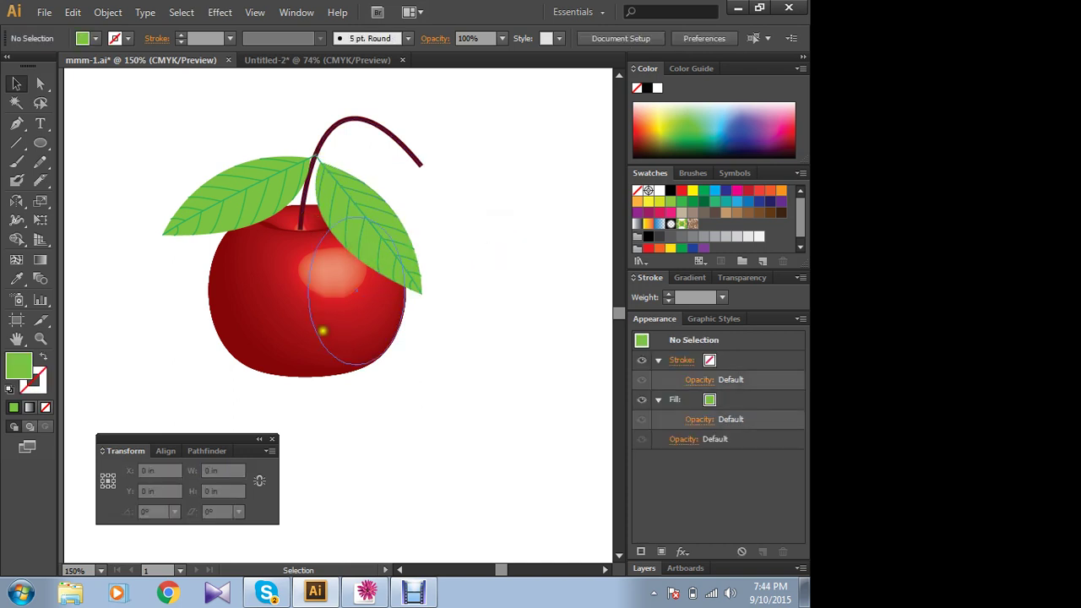
- Send the left leaf group behind the cherry
click(266, 182)
right_click(255, 183)
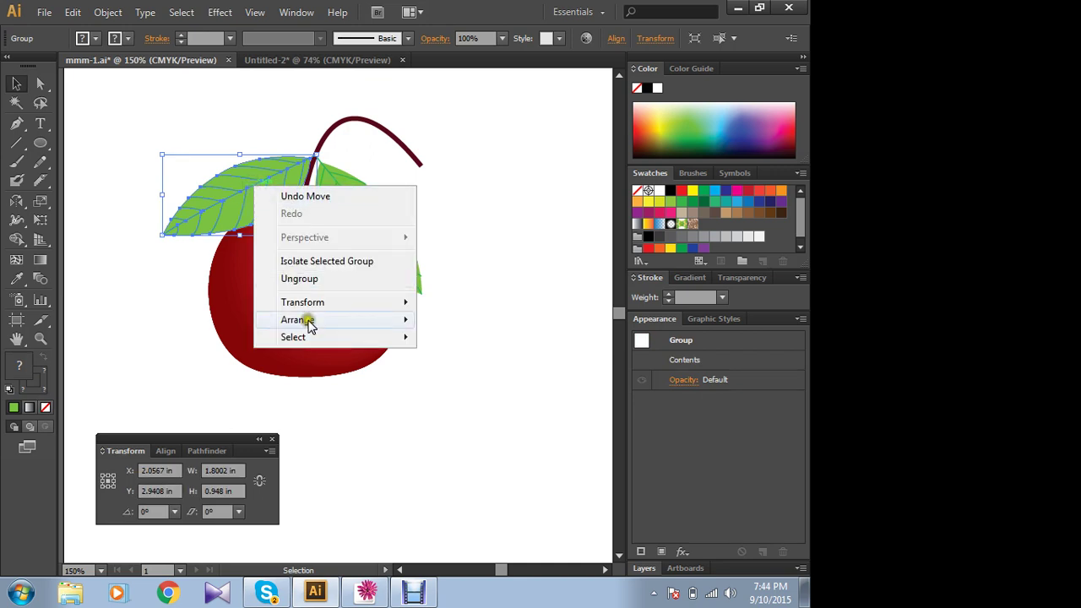
mouse_move(296, 320)
click(467, 372)
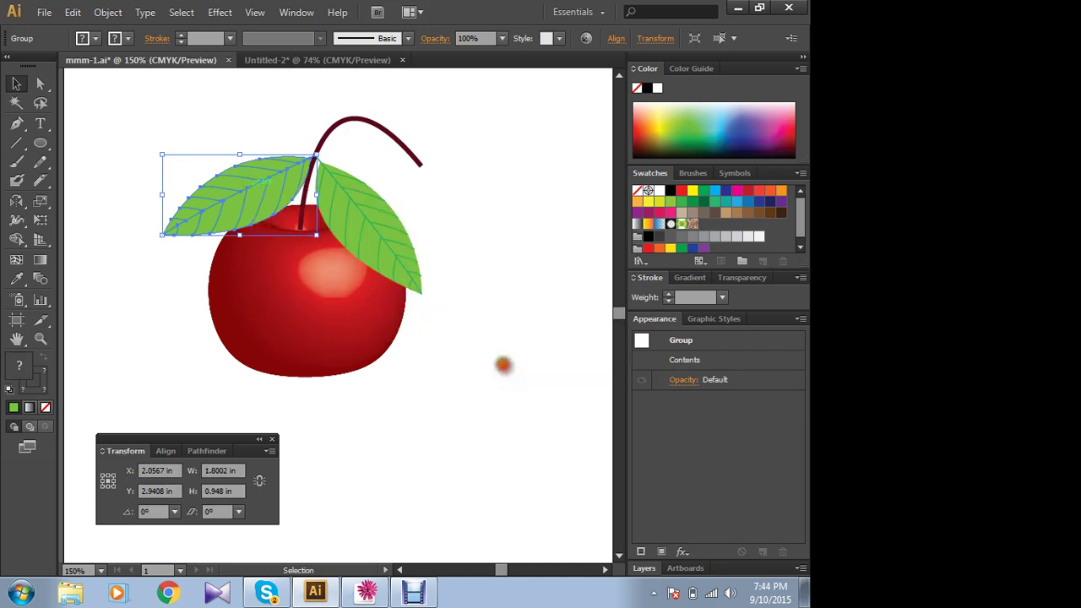
click(477, 197)
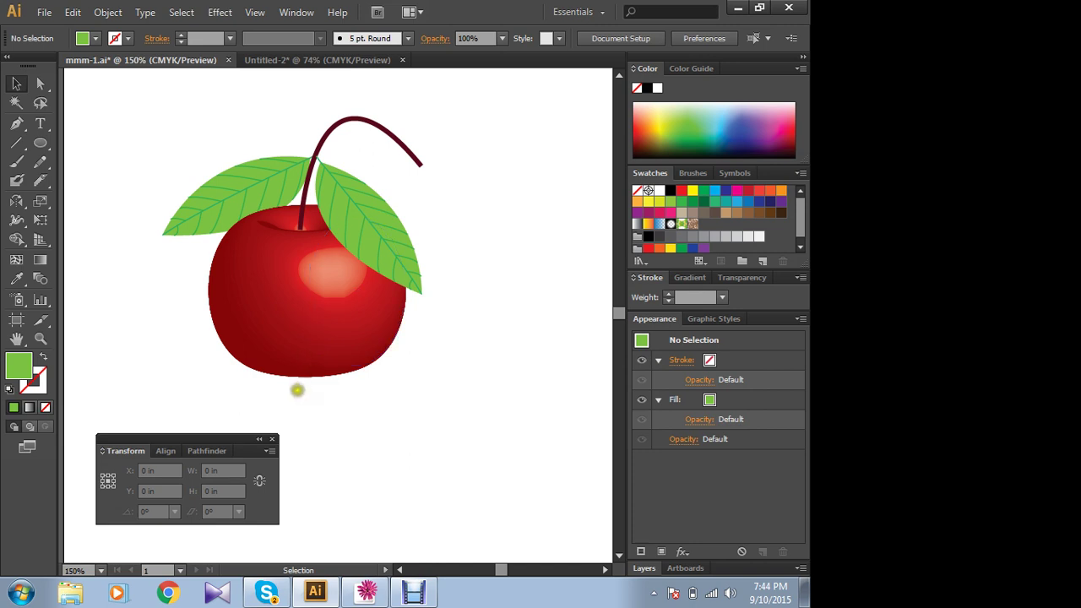
- Draw an oval across the cherry's bottom with a near-black fill and no stroke
click(39, 143)
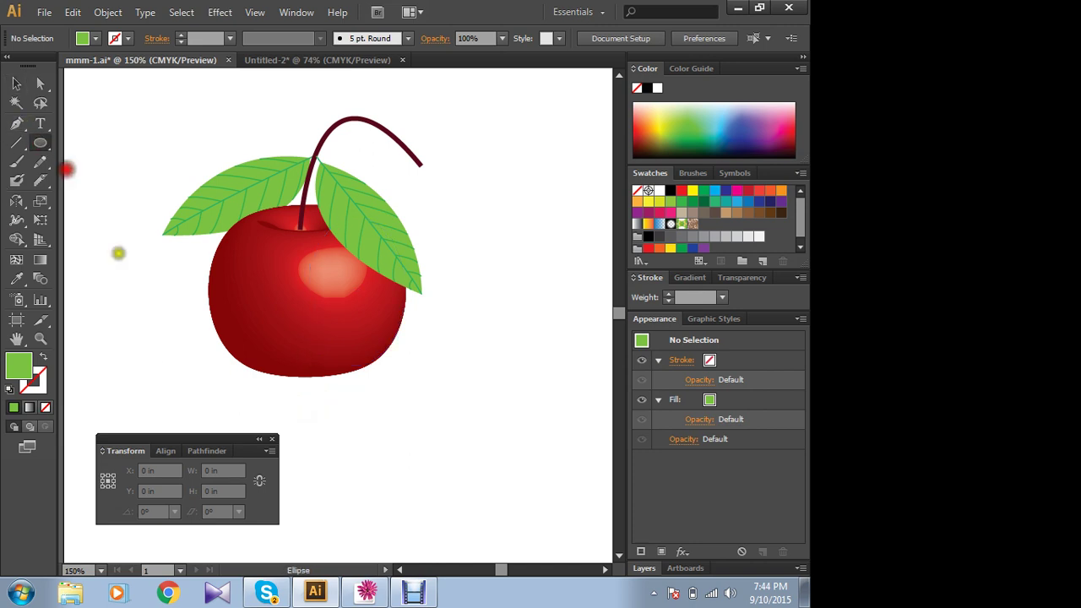
drag(188, 327, 409, 420)
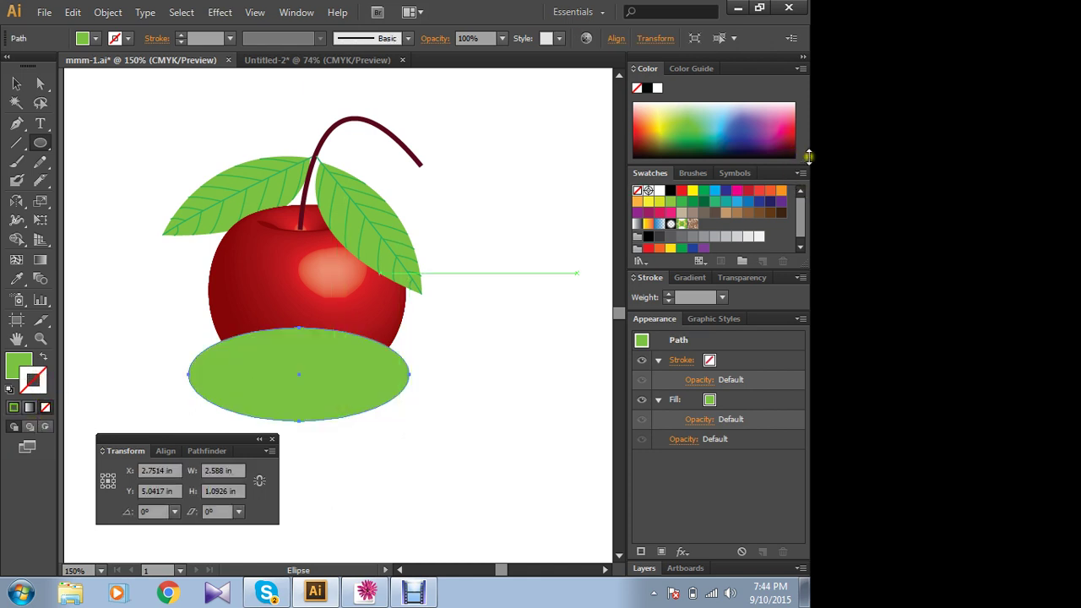
key(comma)
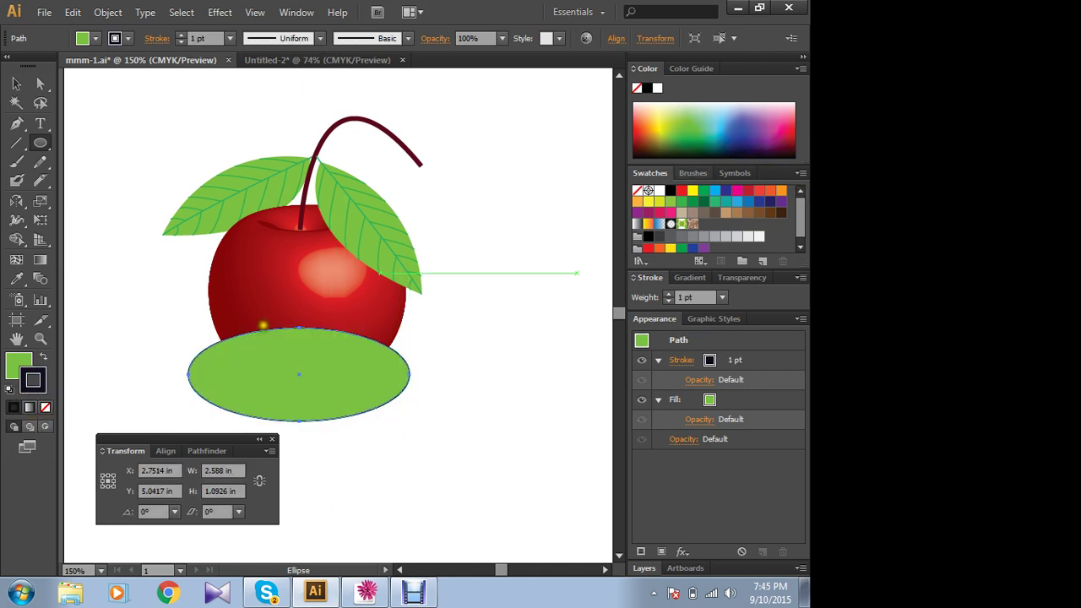
click(18, 364)
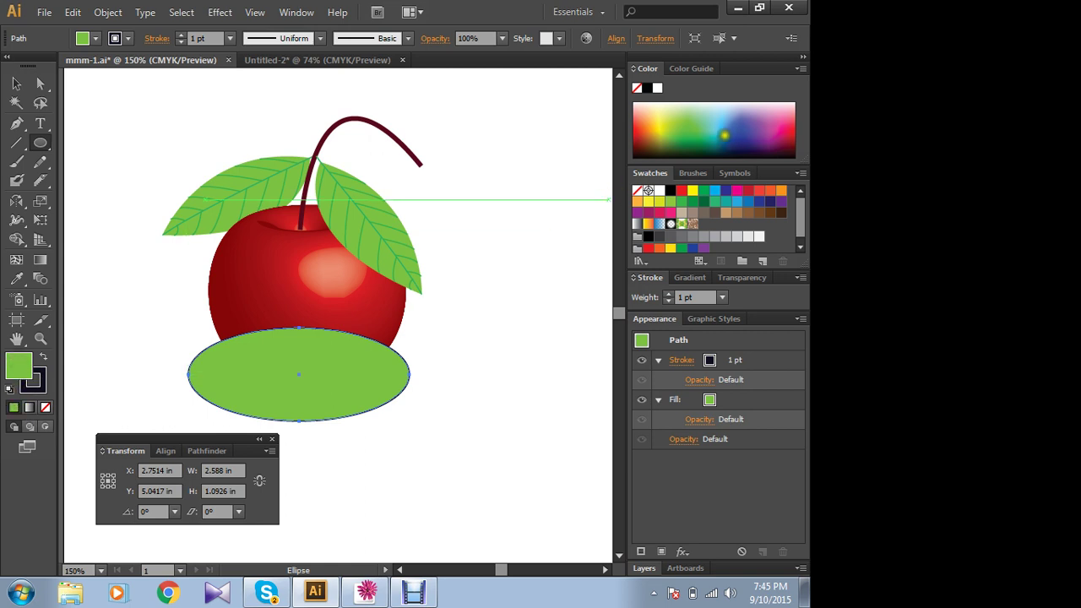
click(753, 157)
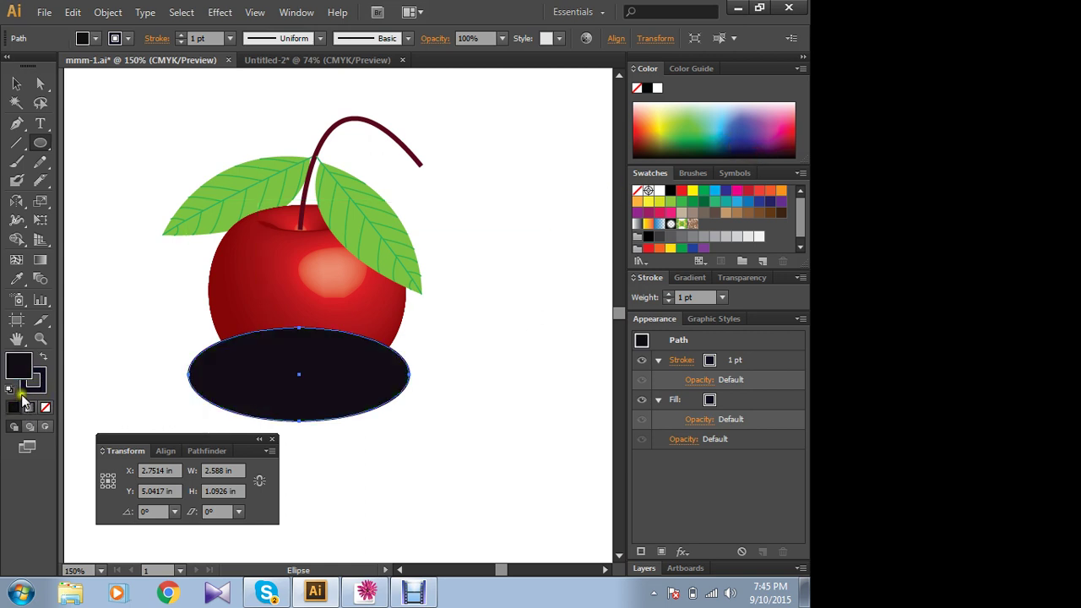
click(46, 407)
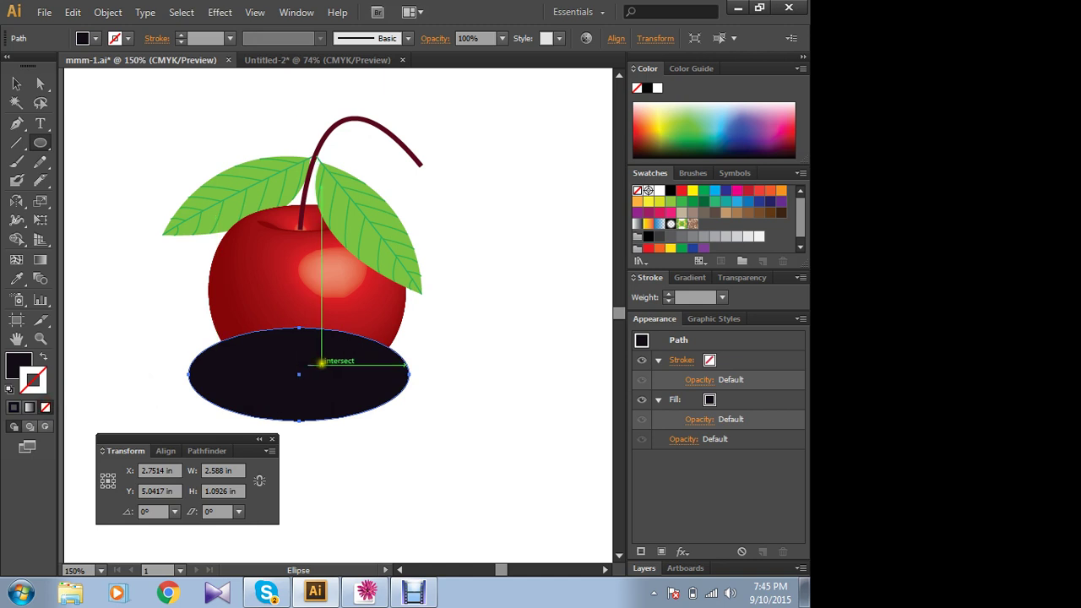
- Set the oval's Transparency opacity to 30%
click(744, 279)
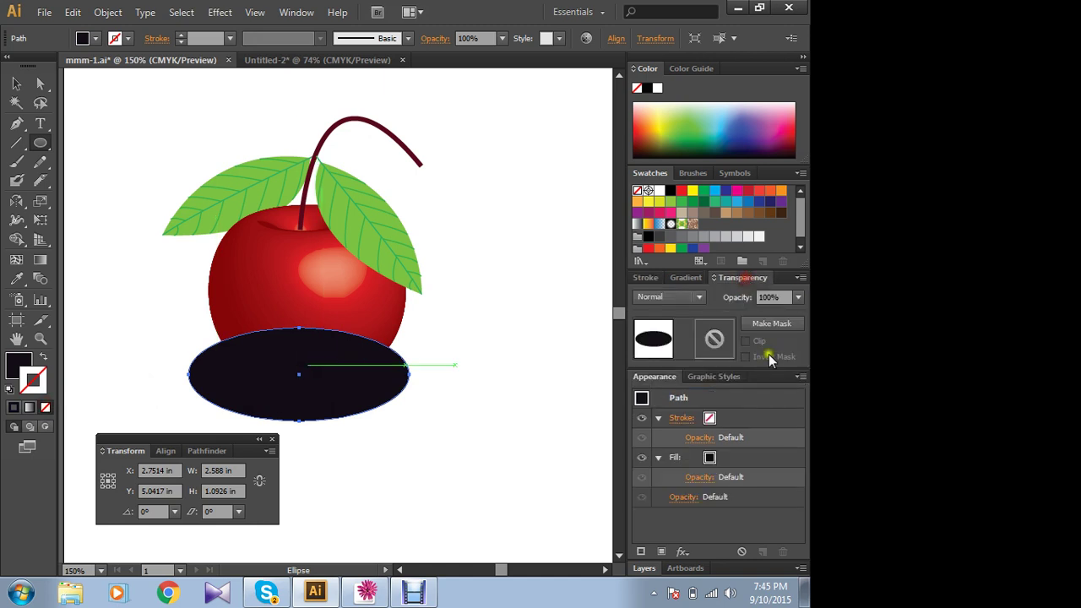
click(797, 297)
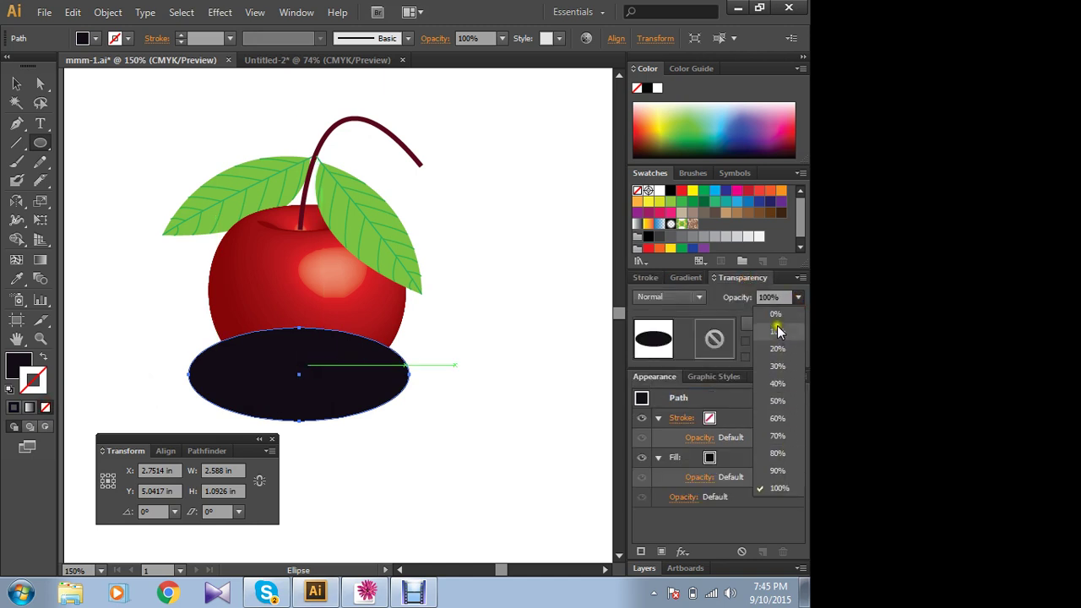
click(778, 332)
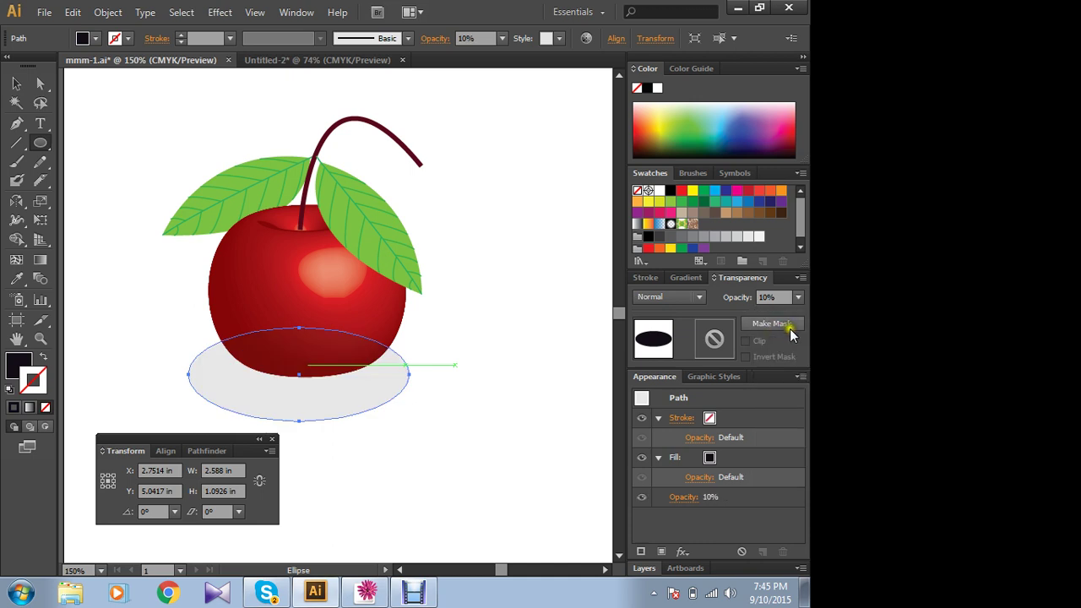
click(797, 297)
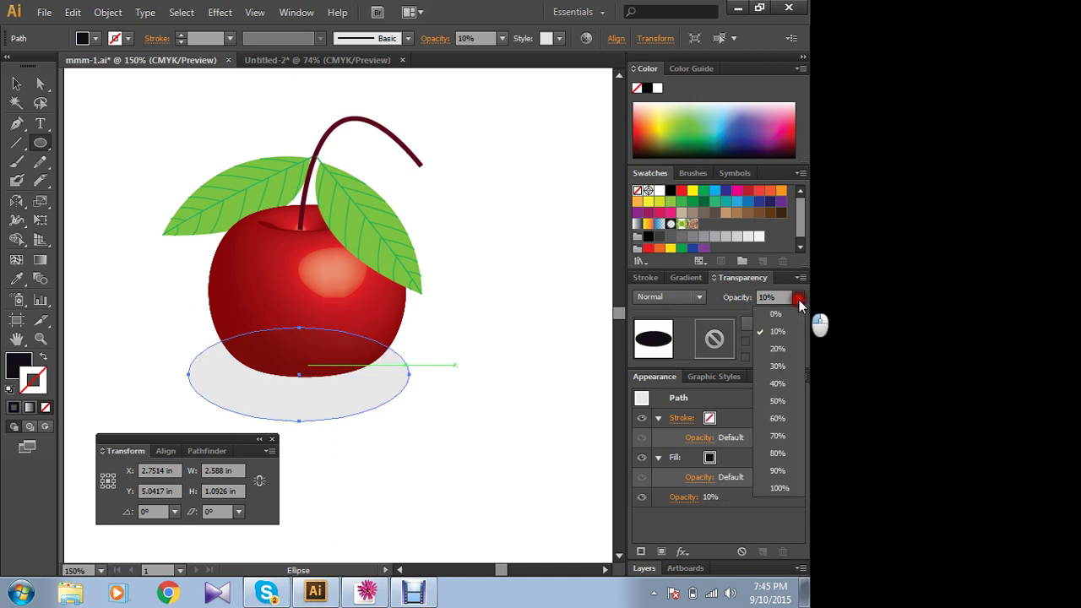
click(777, 366)
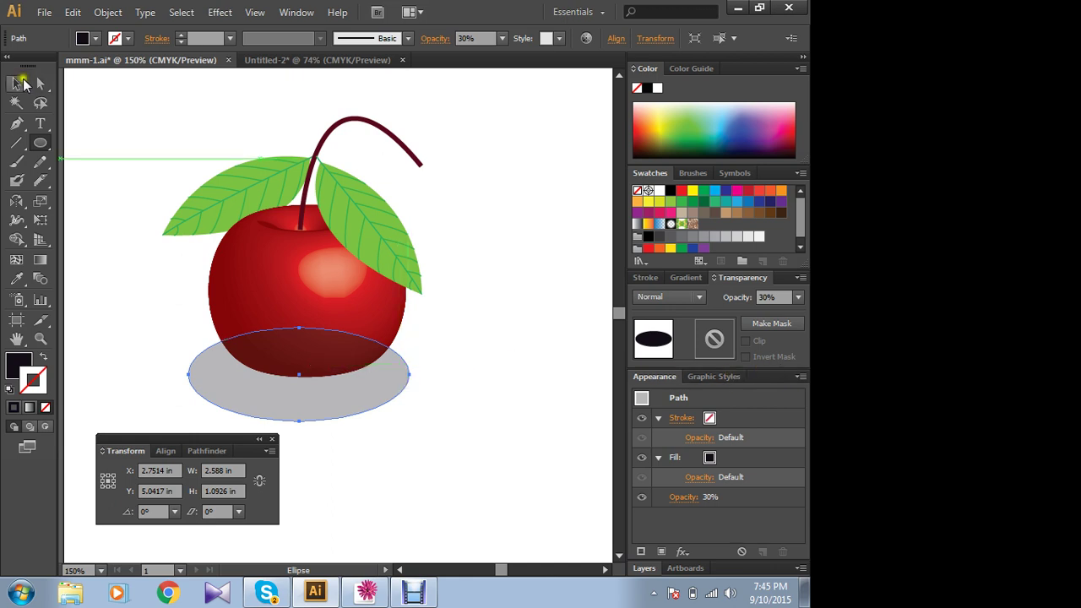
click(17, 84)
- Send the shadow oval to the back, behind the cherry
right_click(367, 382)
mouse_move(412, 353)
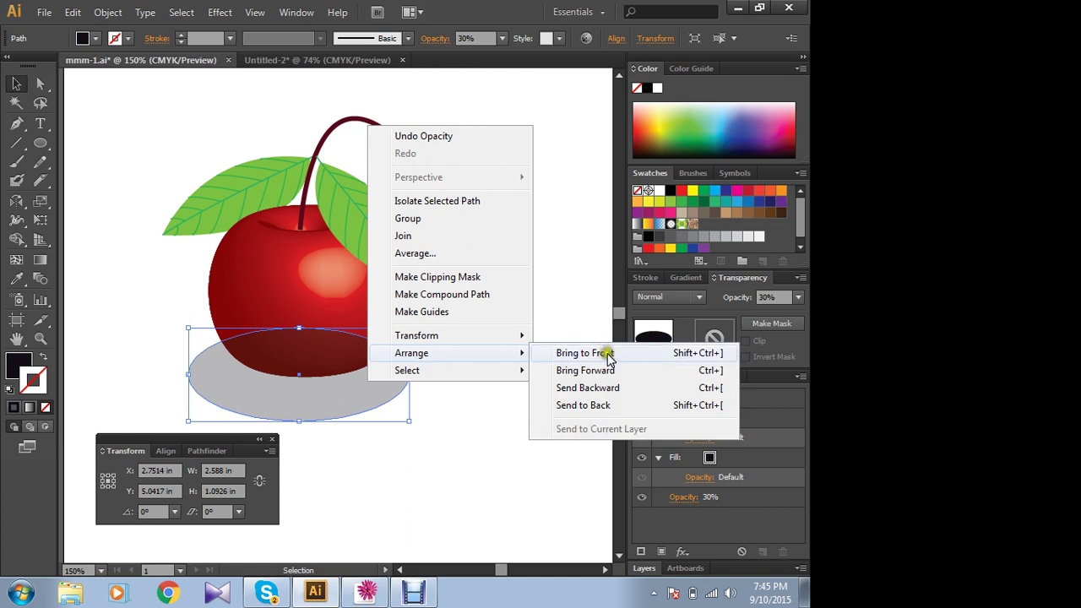
click(591, 404)
click(530, 331)
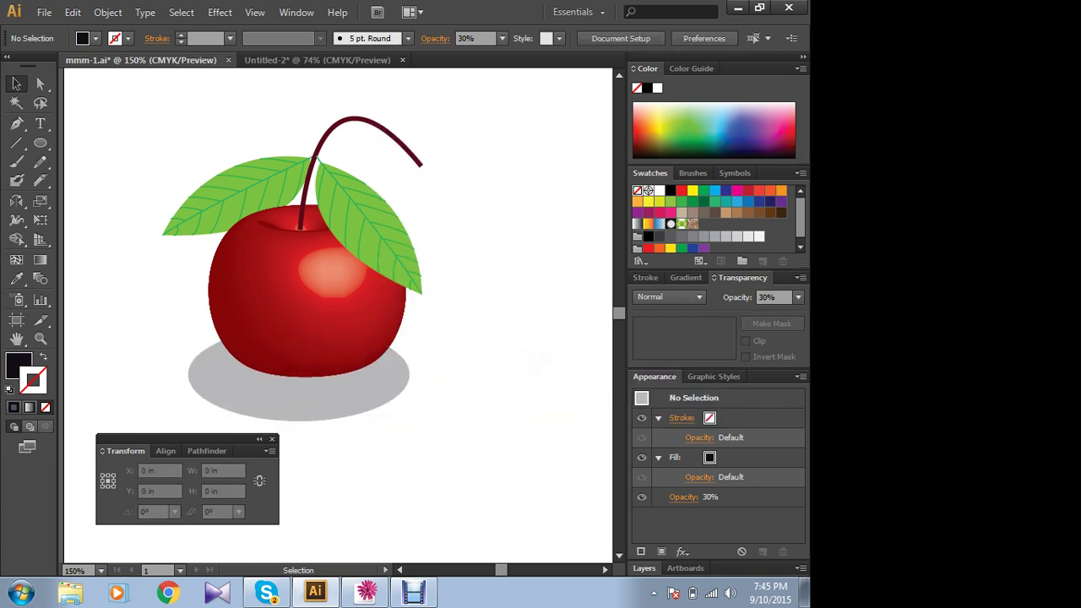
click(365, 381)
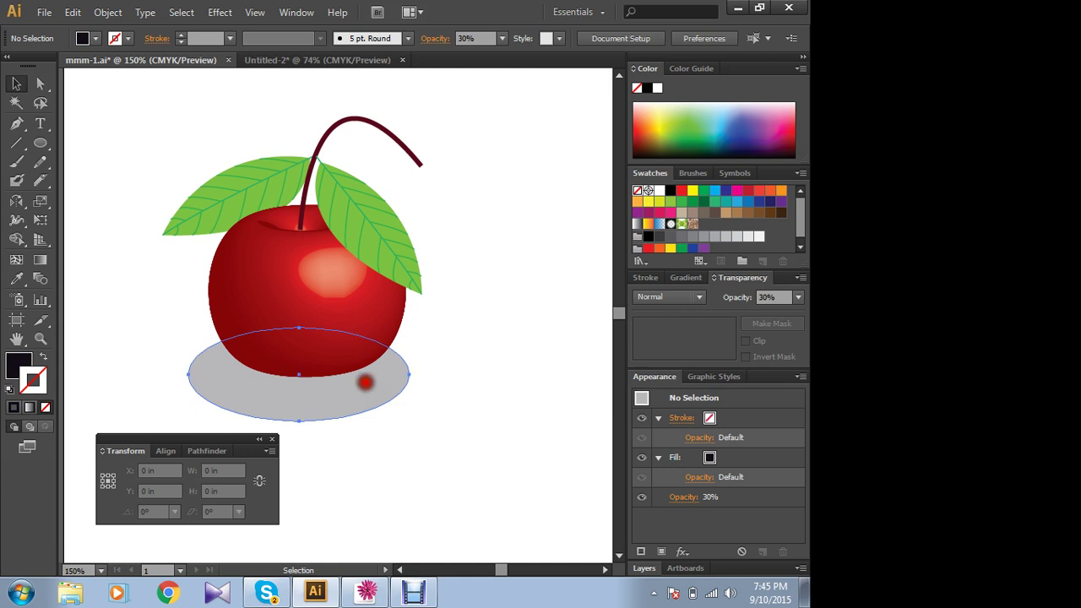
- Change the shadow's blend mode to Difference in the Transparency panel
click(697, 297)
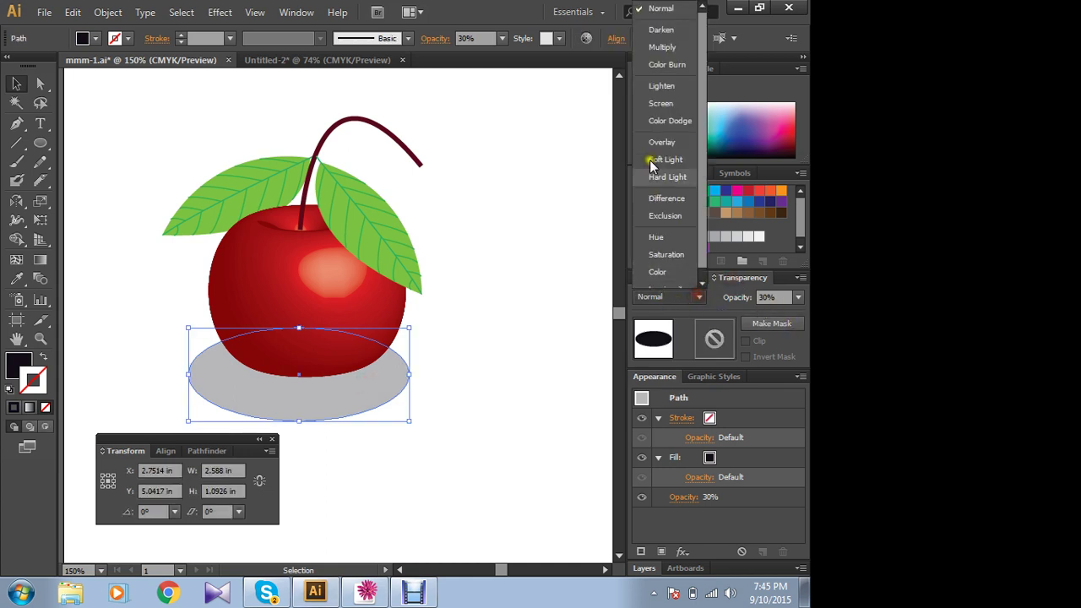
click(668, 86)
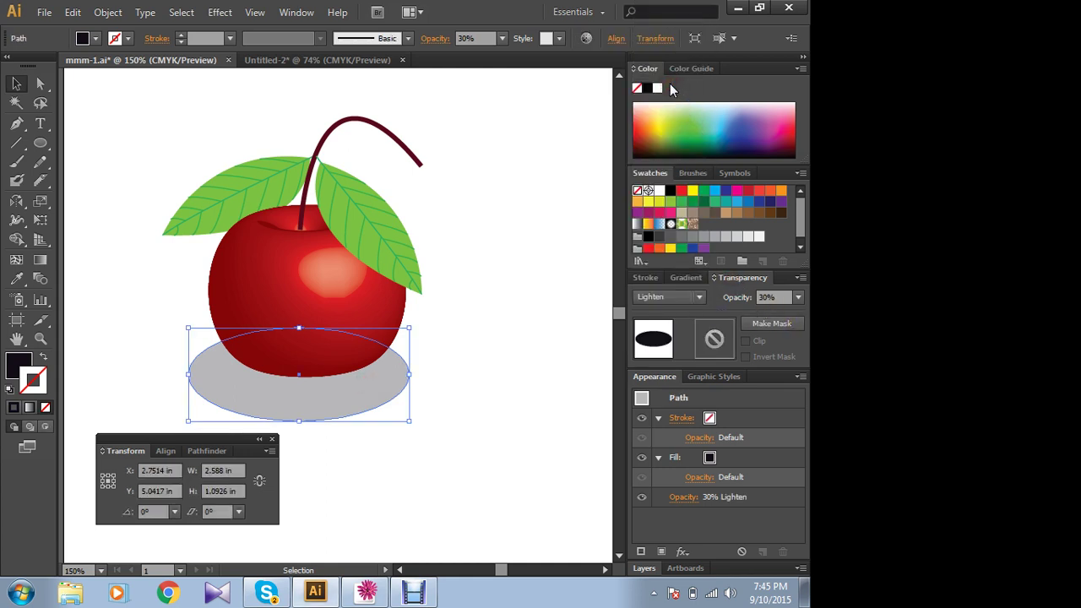
click(698, 296)
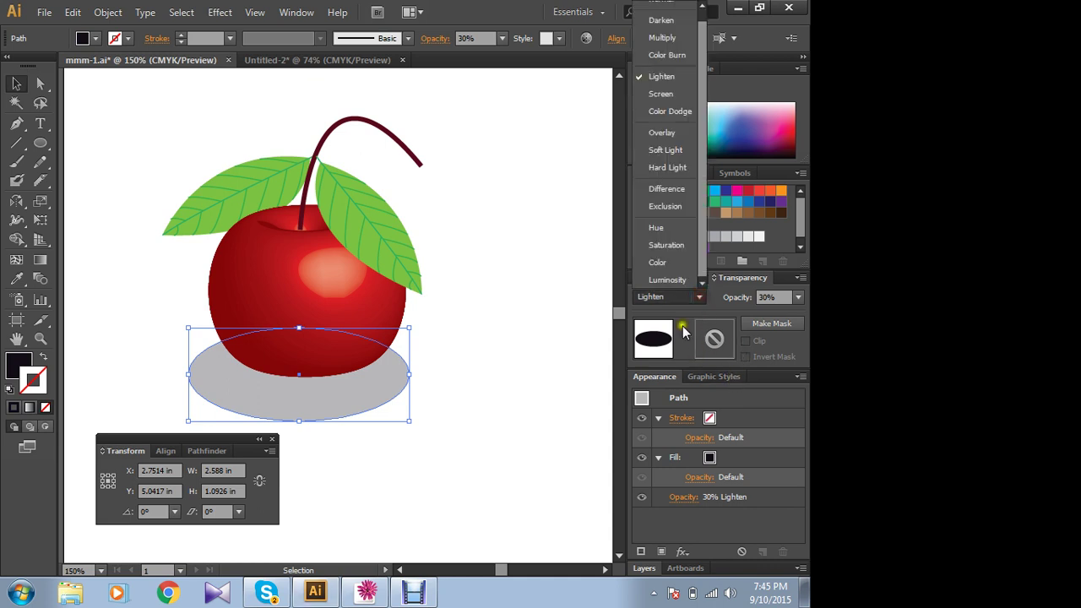
click(664, 188)
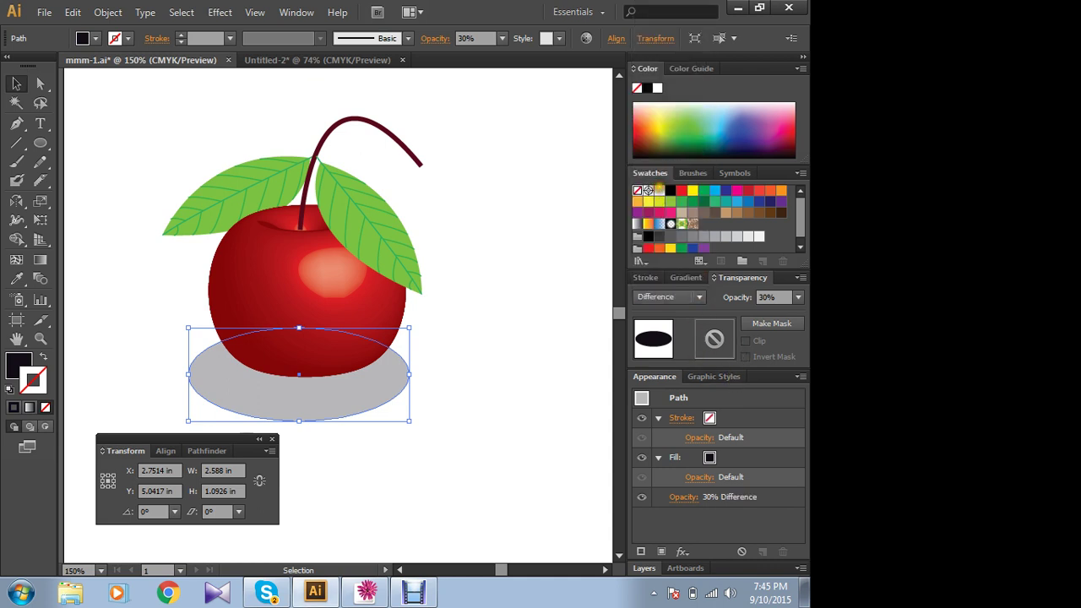
click(517, 359)
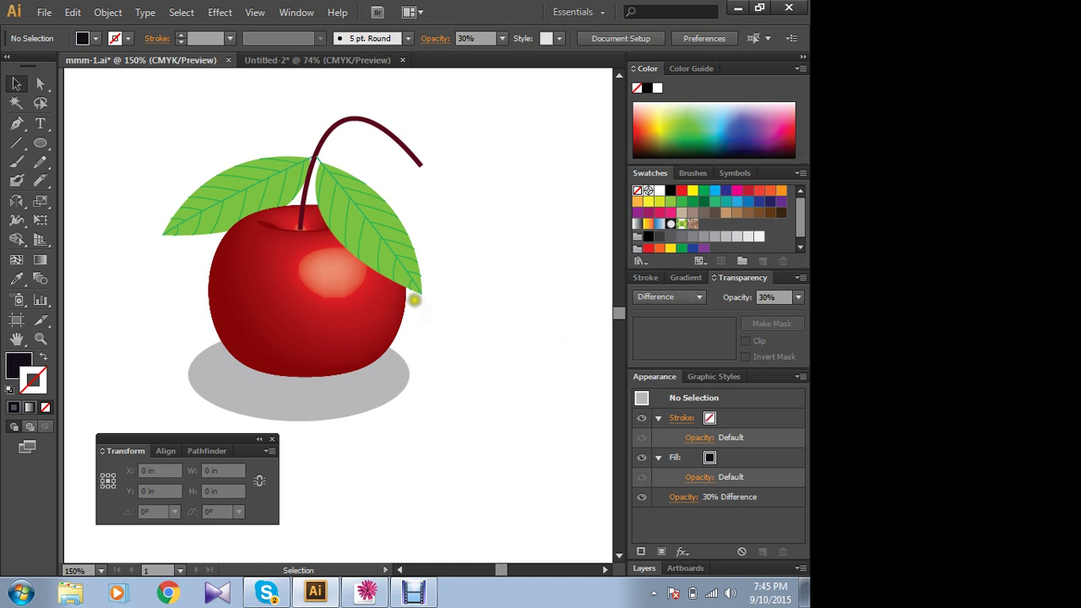
click(415, 437)
- Shrink the shadow oval from its lower-left and lower-right handles to about 2.32 × 0.99 in
click(336, 408)
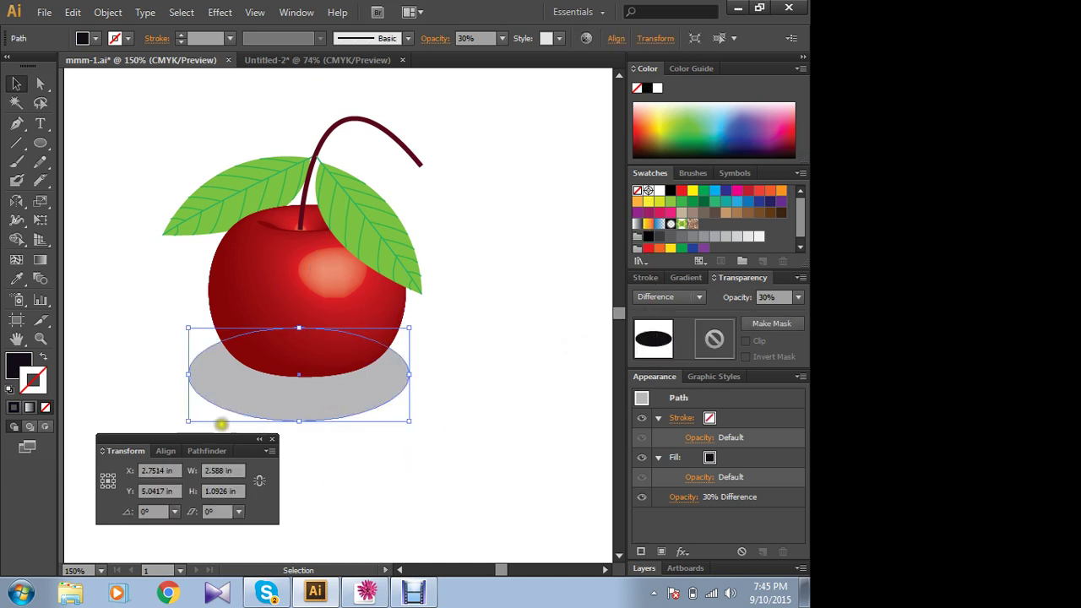
drag(186, 422, 210, 412)
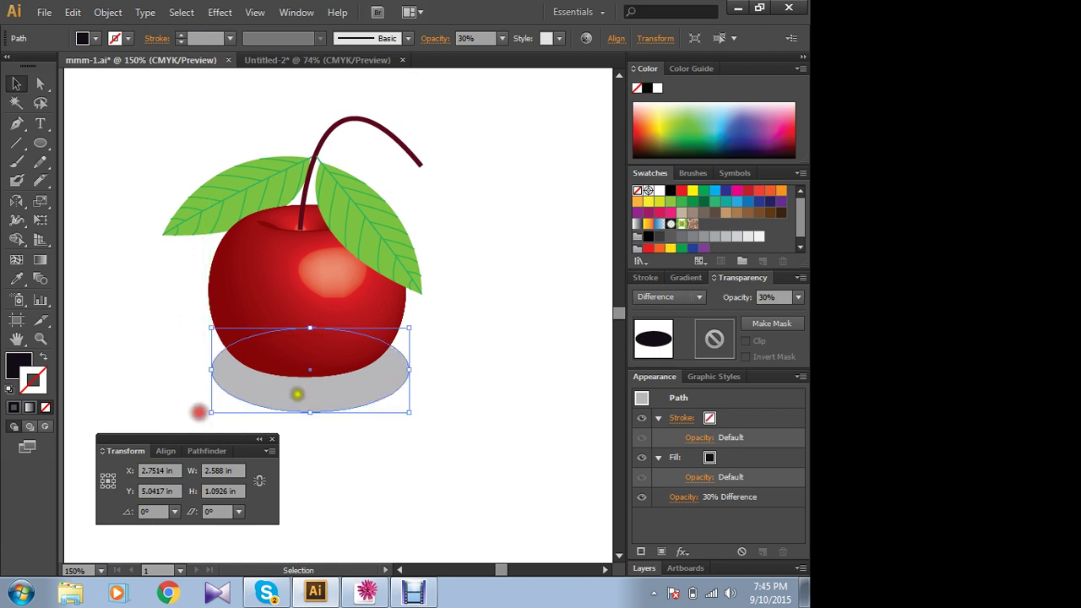
drag(407, 412, 393, 408)
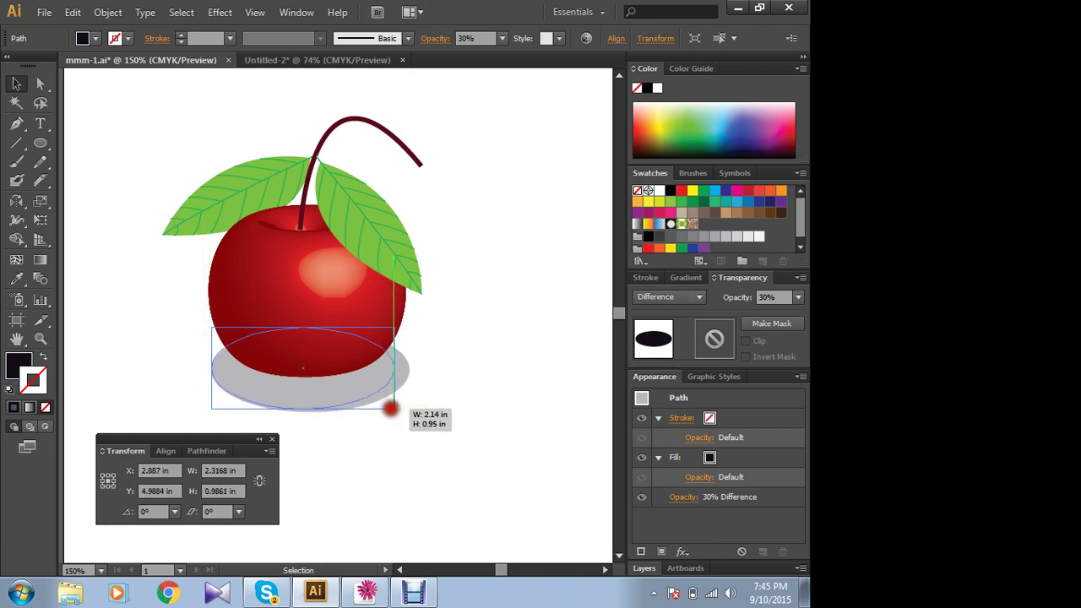
click(481, 368)
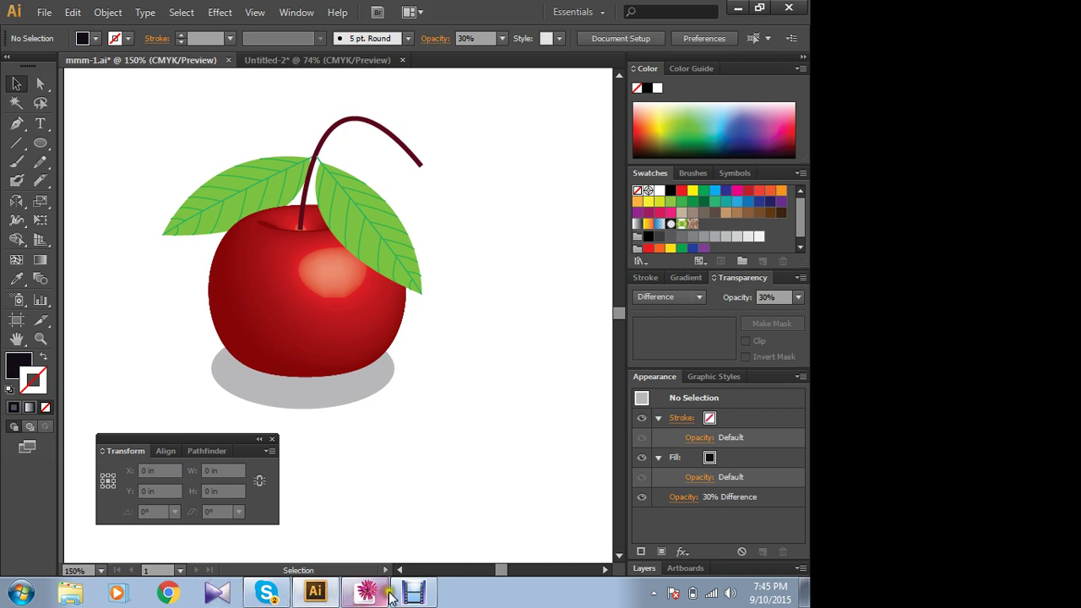
- Resume the paused Debut recording, minimise it, and pan the cherry back into view
click(413, 593)
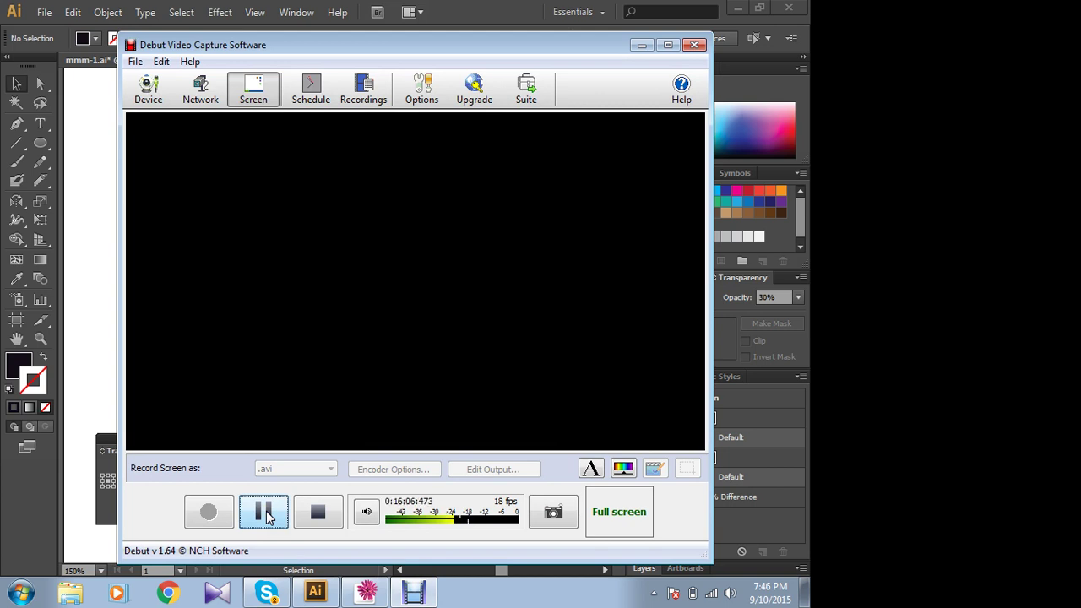
click(264, 516)
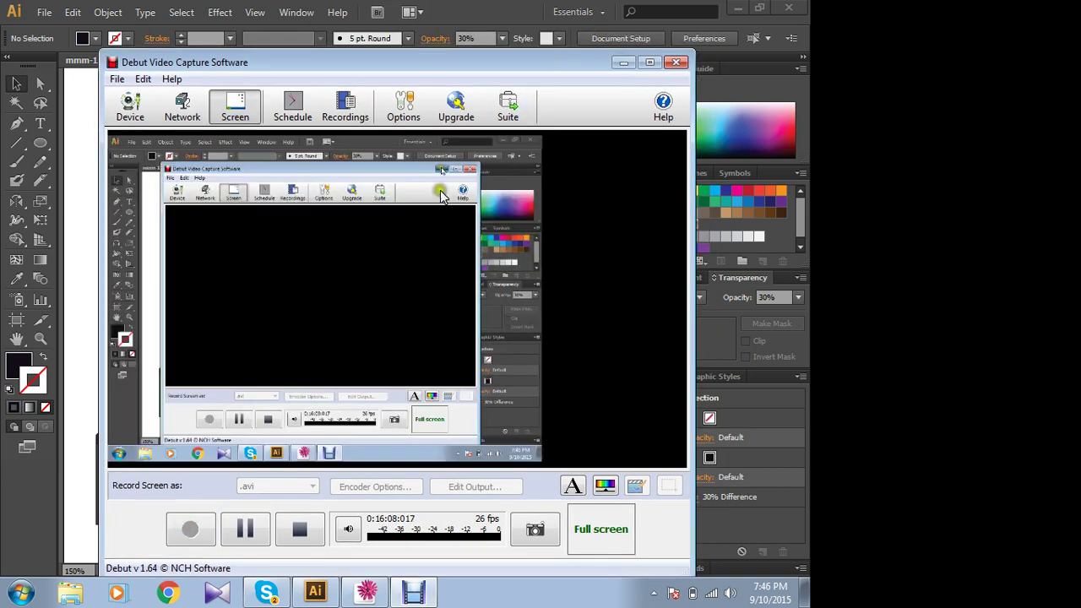
click(623, 62)
drag(370, 285, 175, 228)
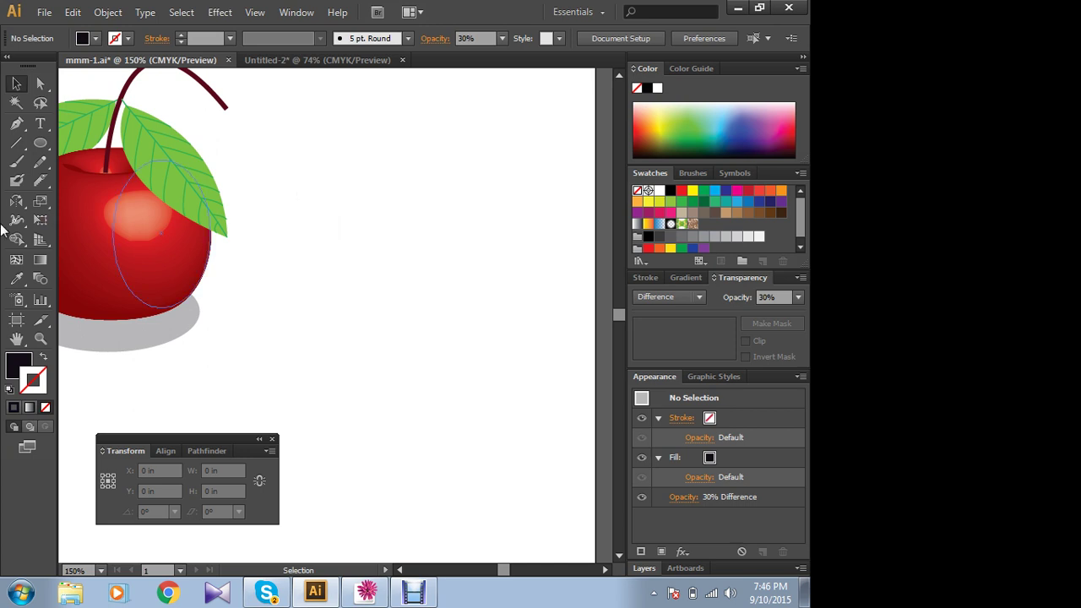
- Draw a test rectangle to the right of the cherry and make it an unfilled outline
drag(40, 143, 88, 150)
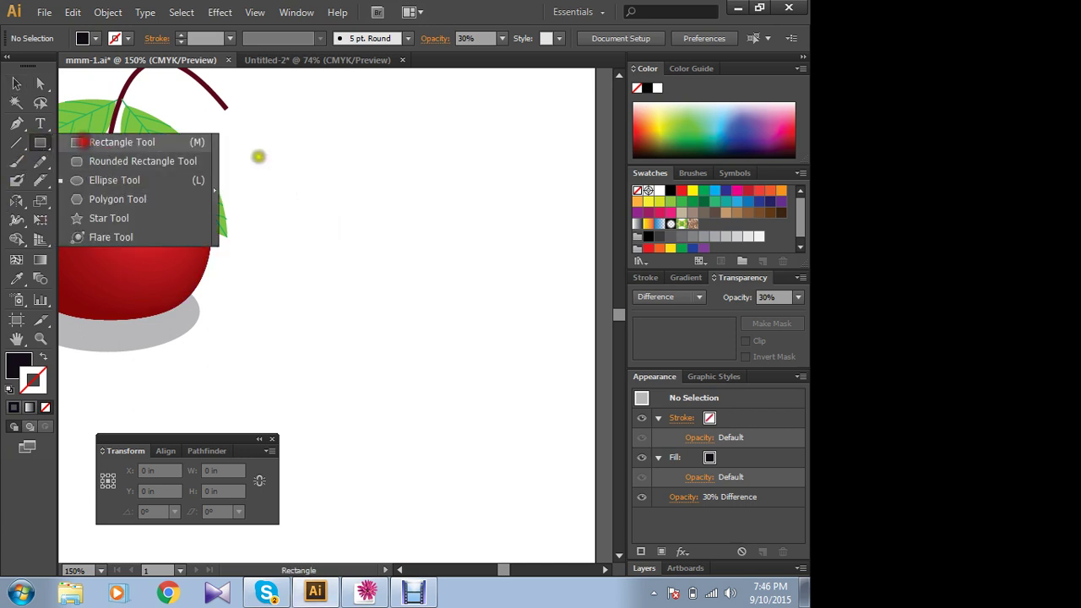
drag(391, 167, 518, 259)
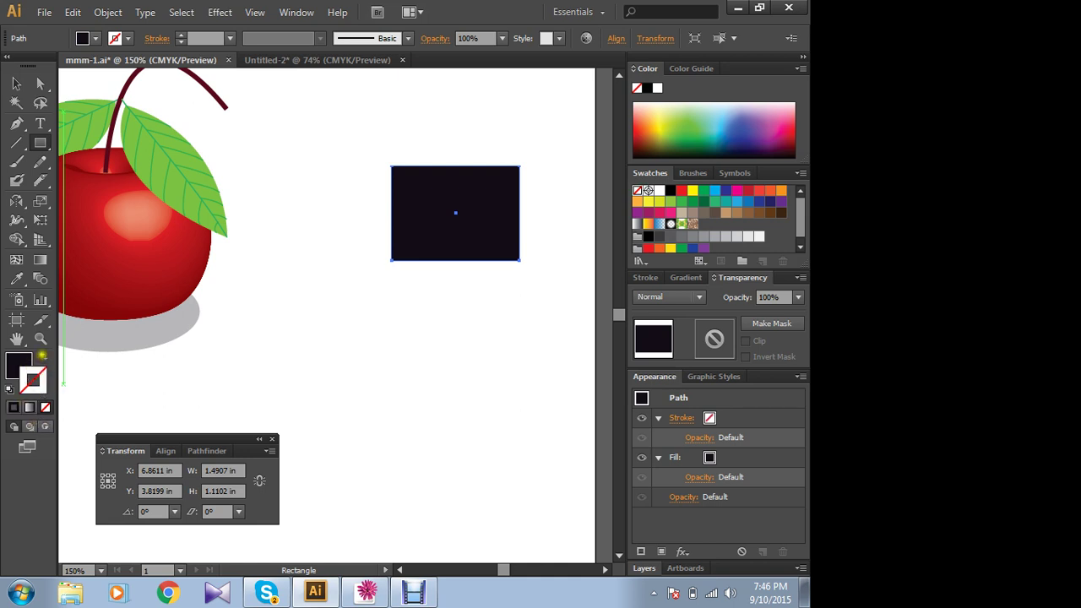
click(40, 355)
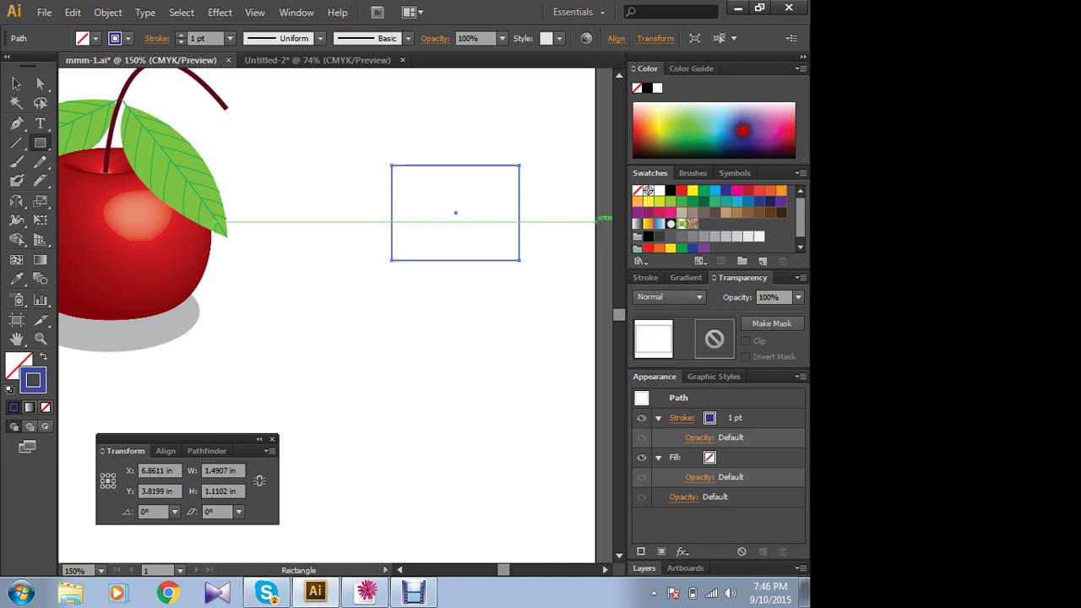
click(17, 82)
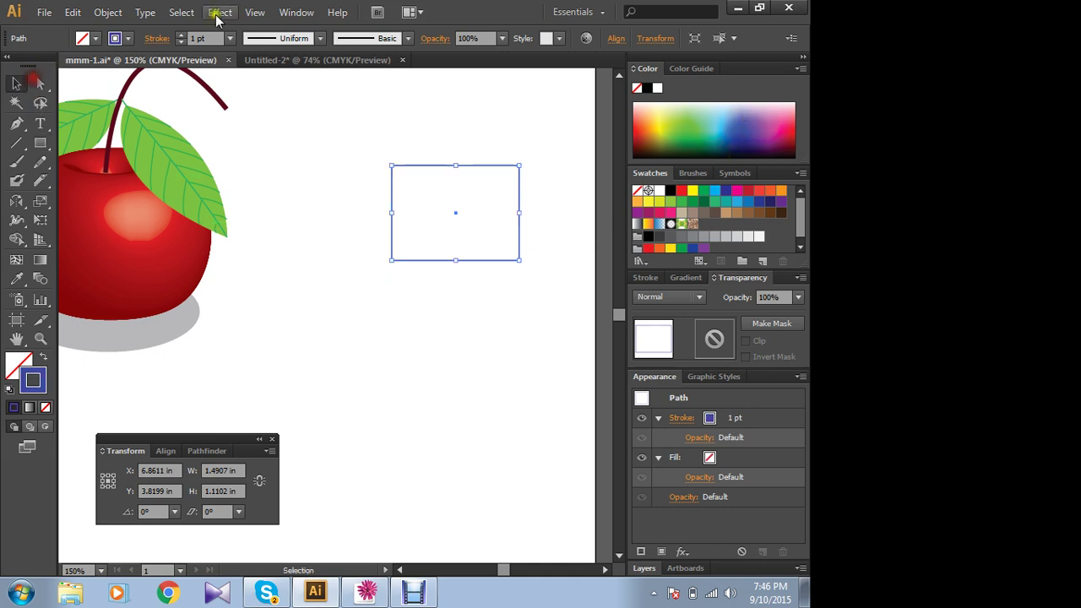
- Apply a 3D Revolve to the rectangle with preview and a custom tilted rotation
click(219, 12)
mouse_move(233, 102)
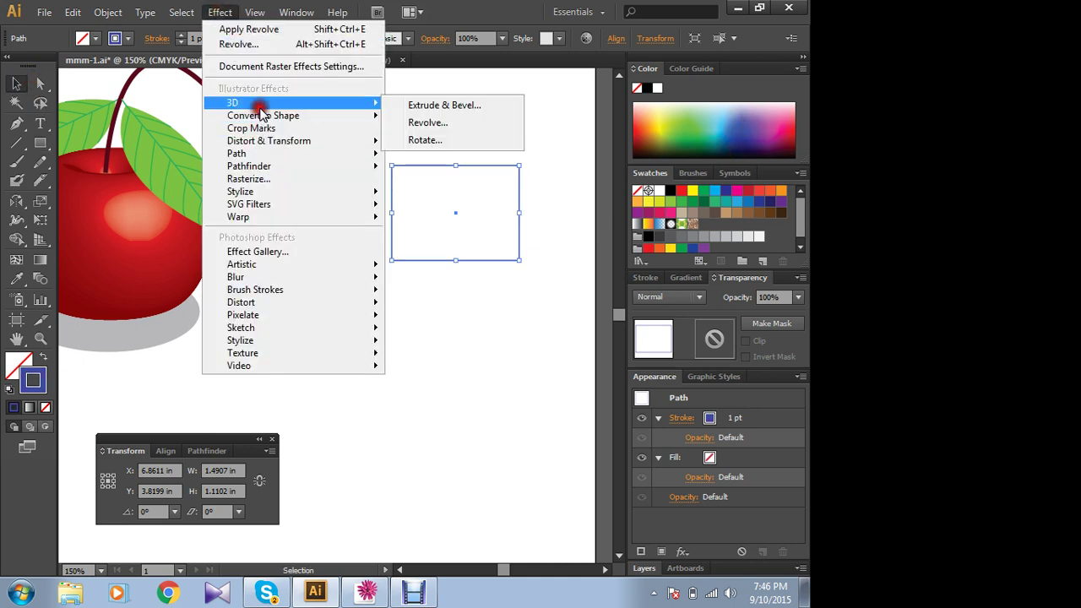
click(450, 126)
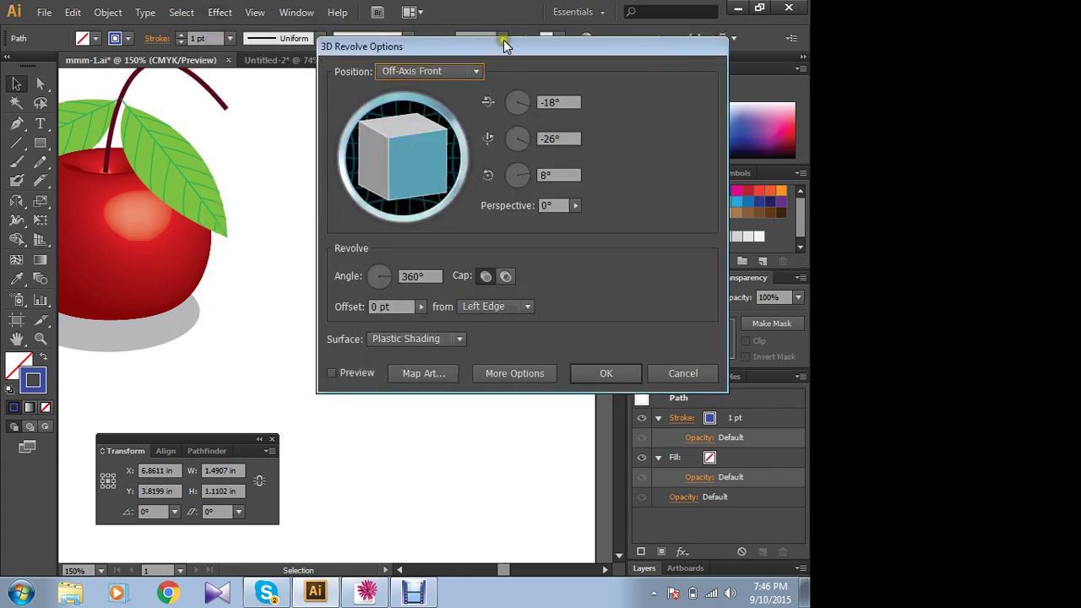
mouse_move(504, 46)
mouse_down()
mouse_move(134, 130)
mouse_move(159, 121)
mouse_move(388, 293)
mouse_up()
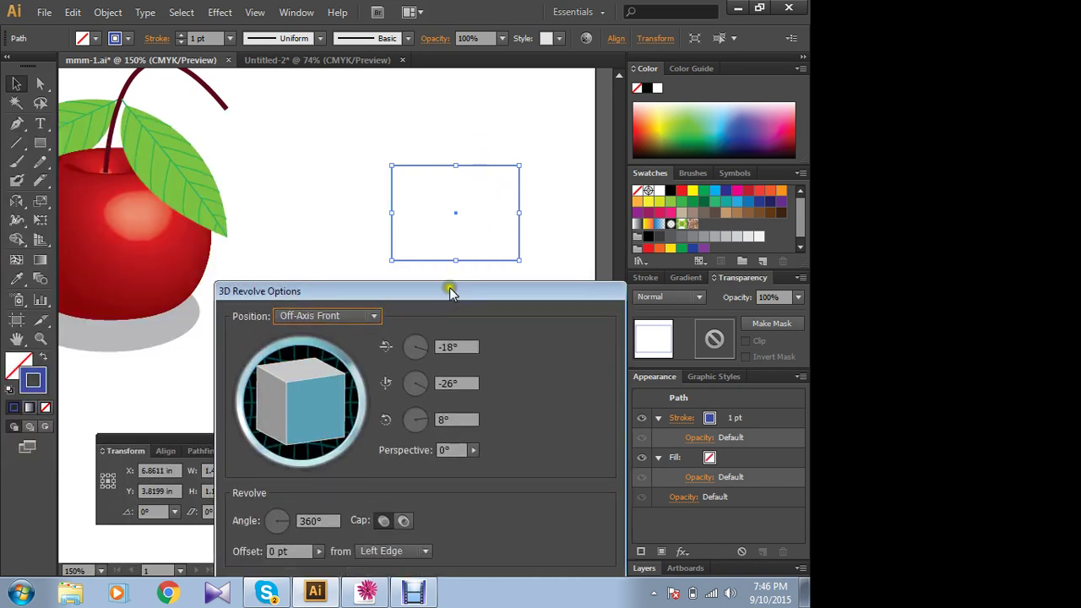
mouse_move(448, 288)
mouse_down()
mouse_move(465, 161)
mouse_move(495, 188)
mouse_move(361, 370)
mouse_move(443, 114)
mouse_up()
click(246, 491)
drag(260, 240, 222, 212)
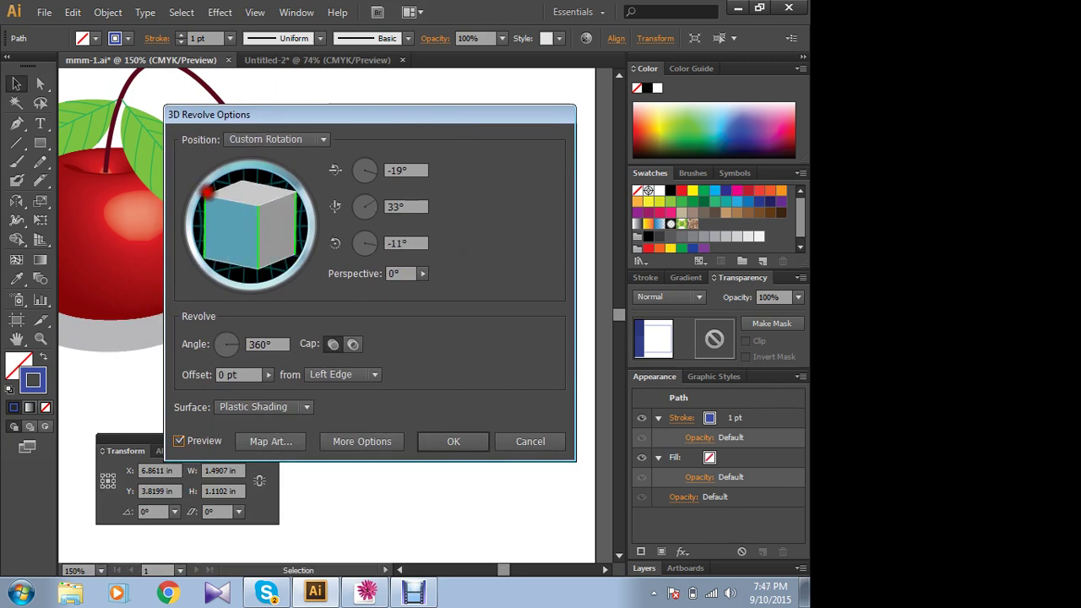
mouse_move(441, 123)
mouse_down()
mouse_move(420, 135)
mouse_move(295, 302)
mouse_up()
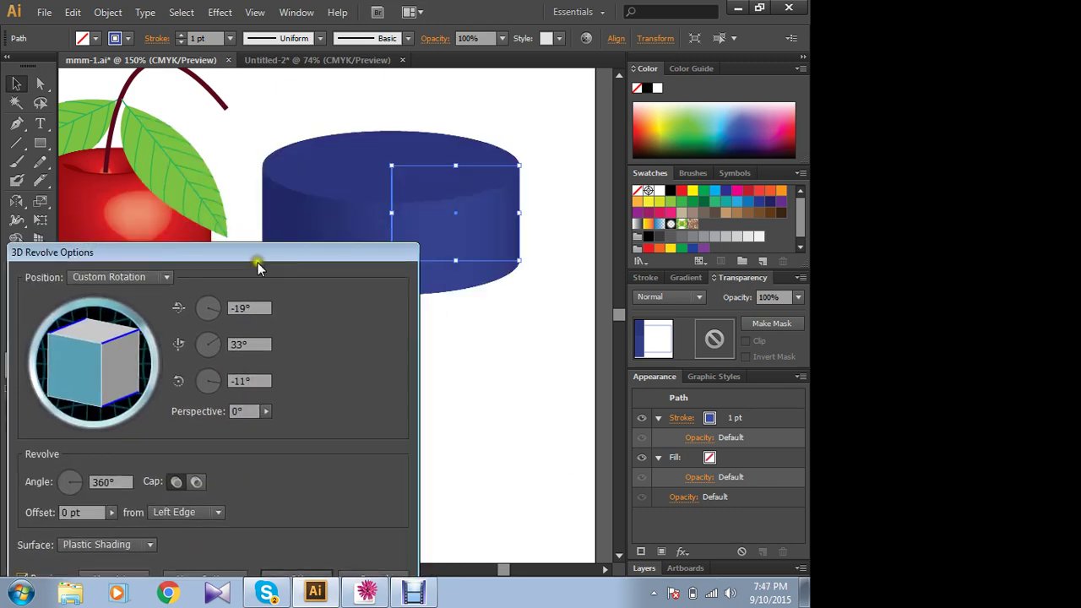
drag(258, 263, 309, 180)
click(342, 497)
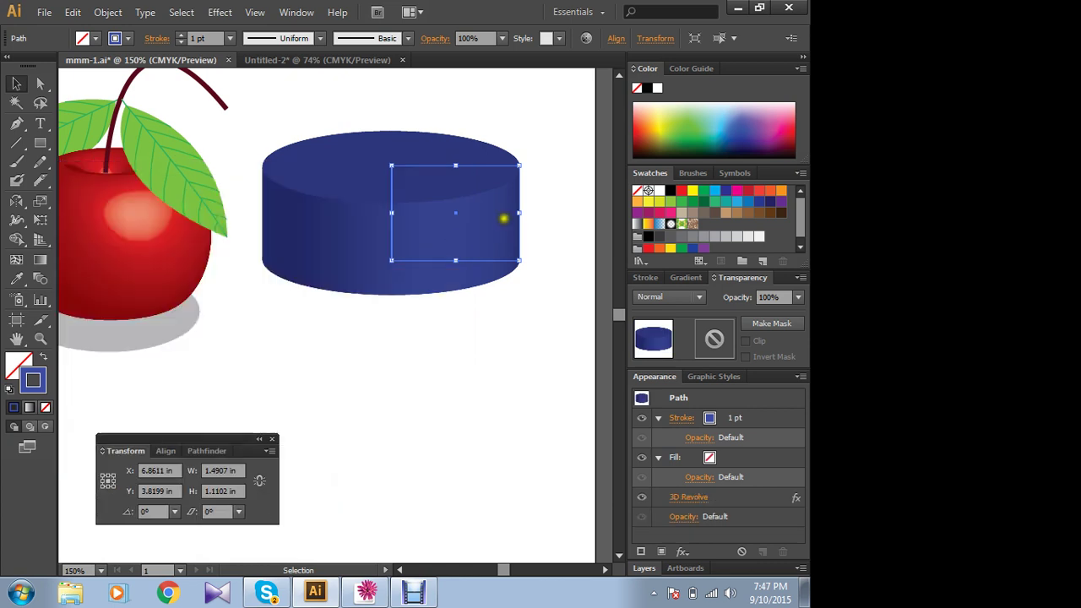
- Rotate the test rectangle's profile back and forth, then delete the test cylinder
drag(521, 159, 537, 217)
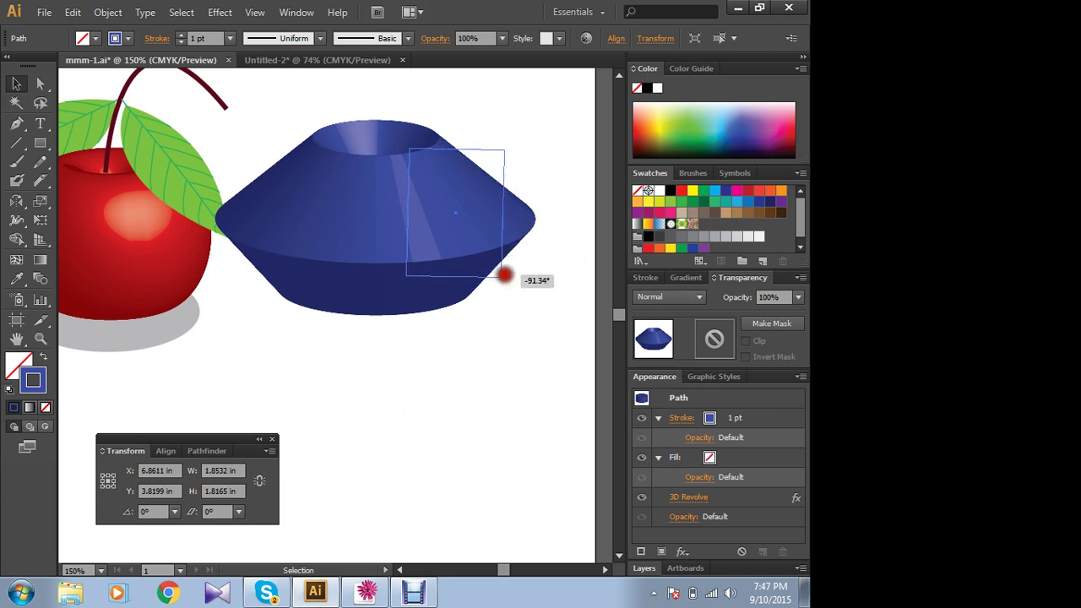
drag(541, 215, 505, 274)
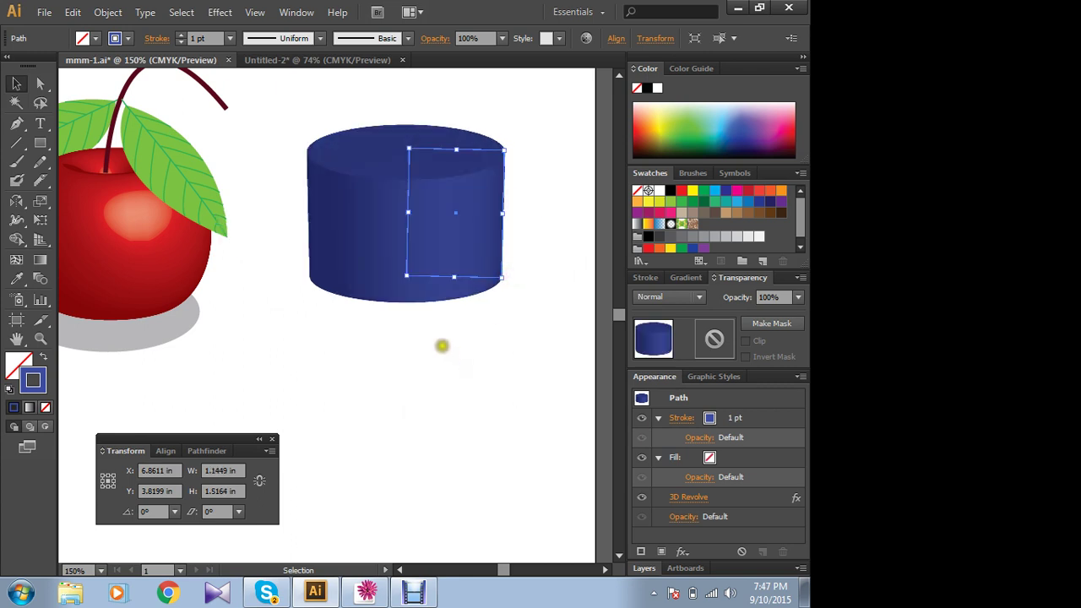
key(Delete)
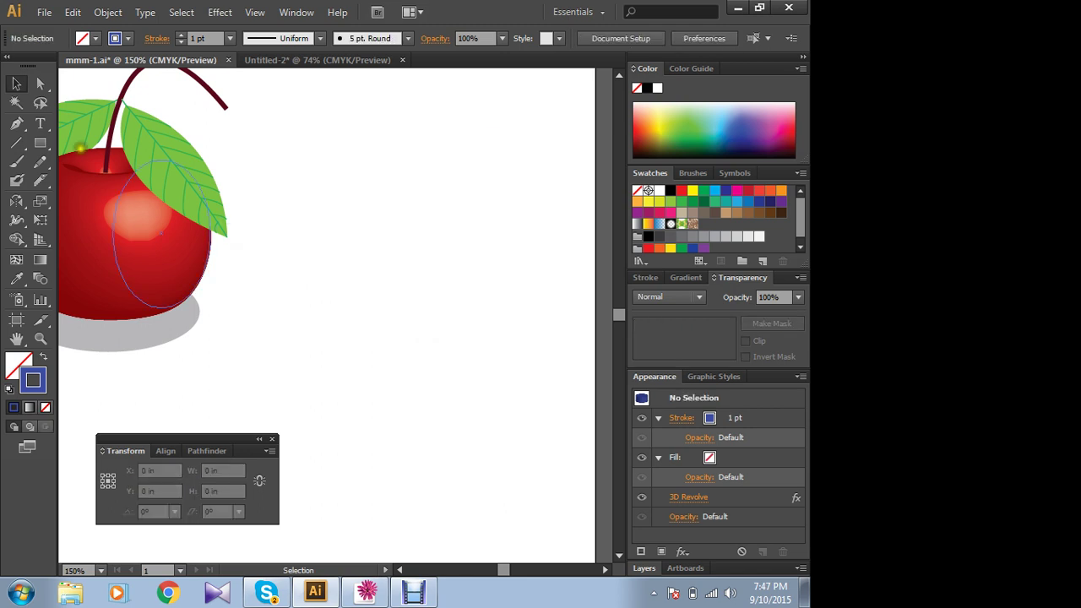
- Draw a rounded rectangle beside the cherry and give it a 3D Revolve effect
drag(39, 142, 89, 169)
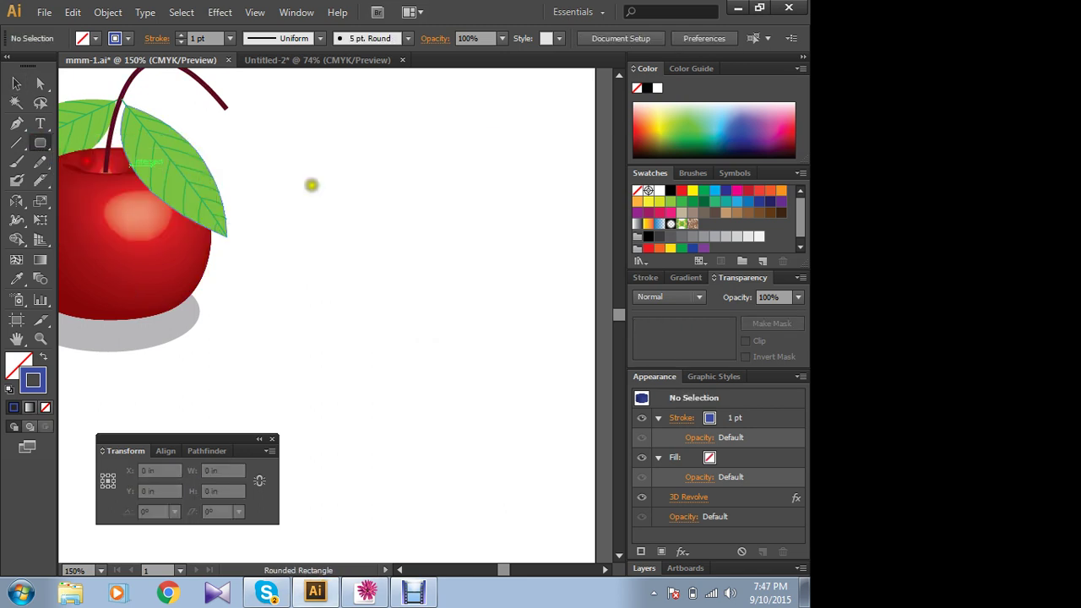
drag(324, 154, 466, 241)
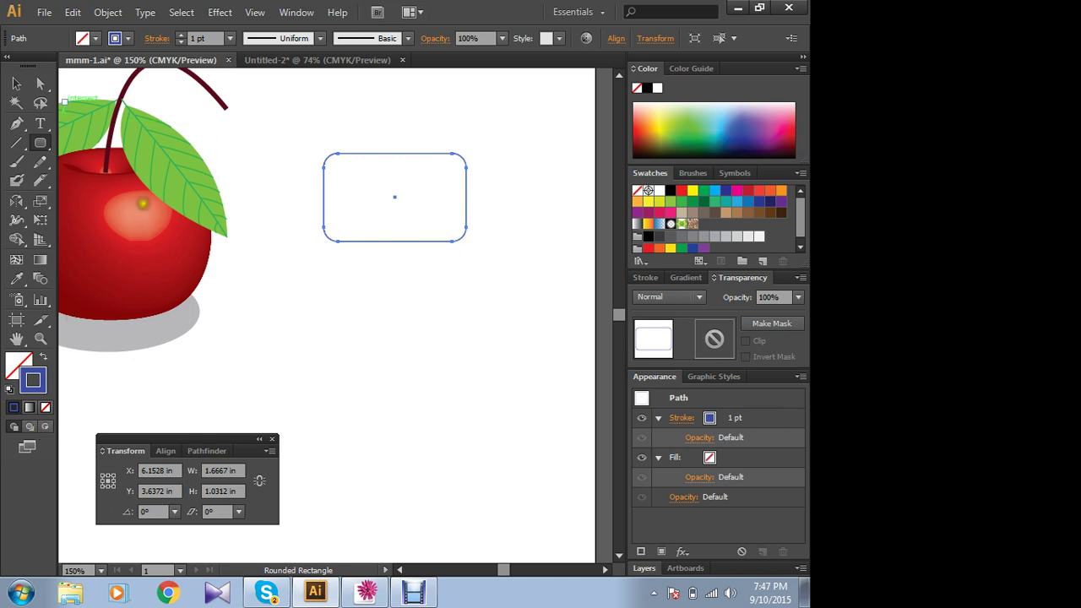
click(219, 12)
mouse_move(233, 103)
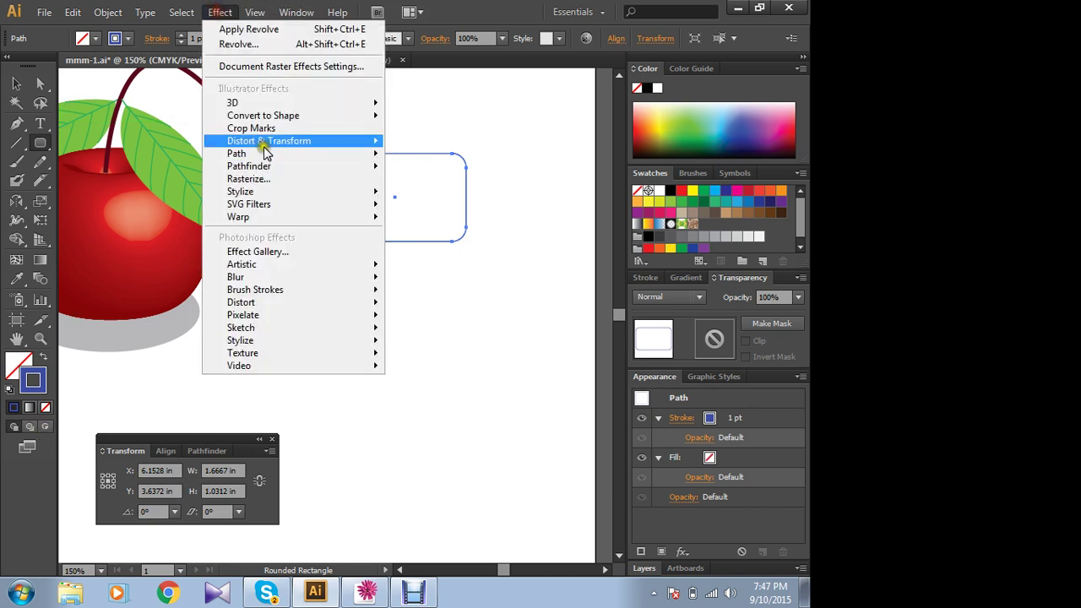
click(451, 121)
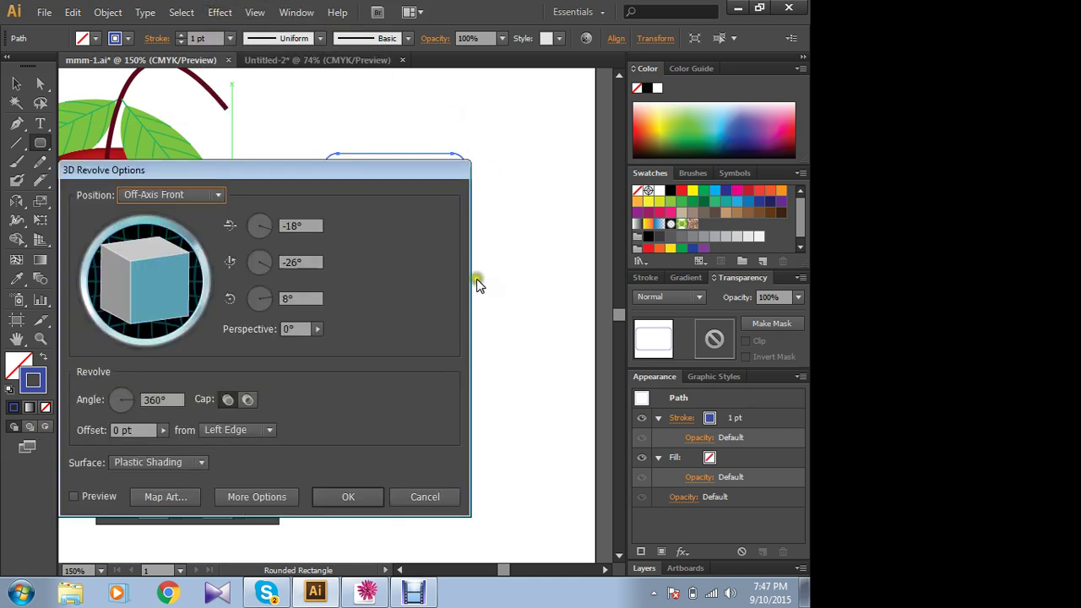
click(77, 490)
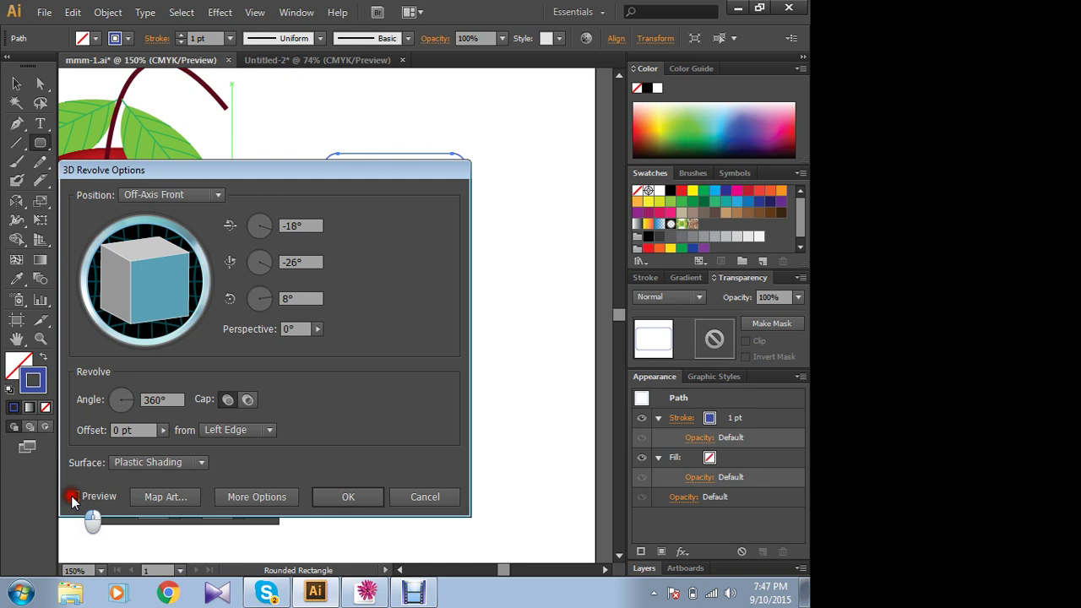
click(345, 496)
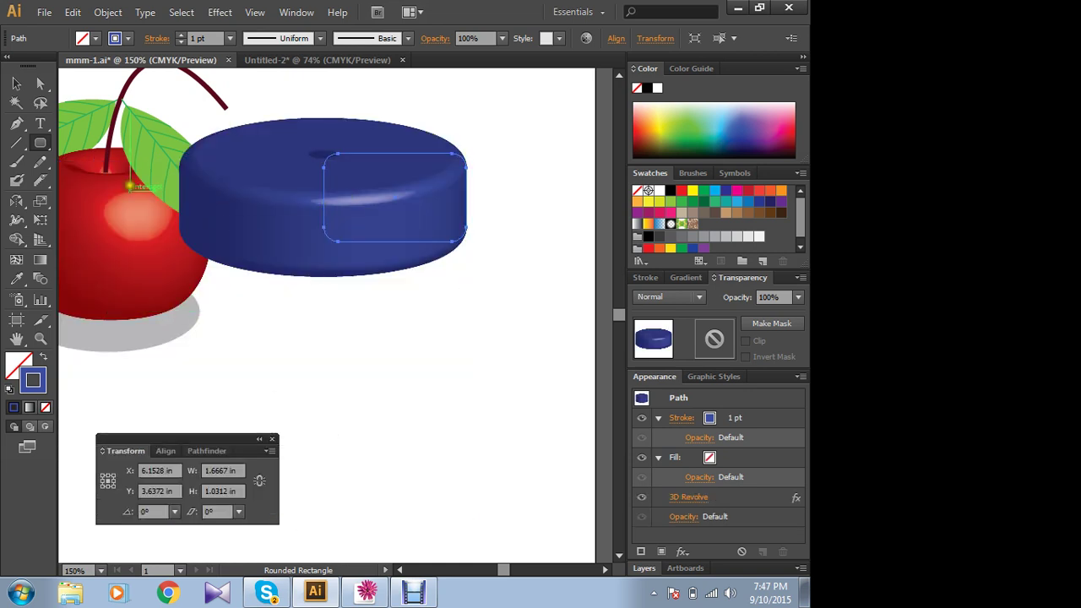
- Colour the revolved disc red, settling on a slightly darker red shade
click(16, 84)
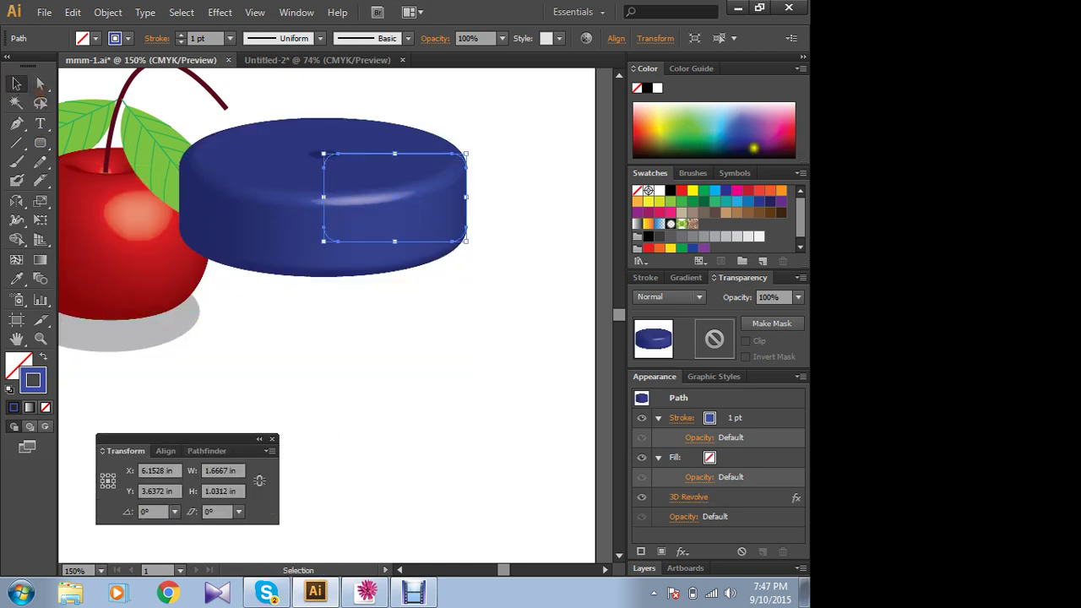
click(790, 145)
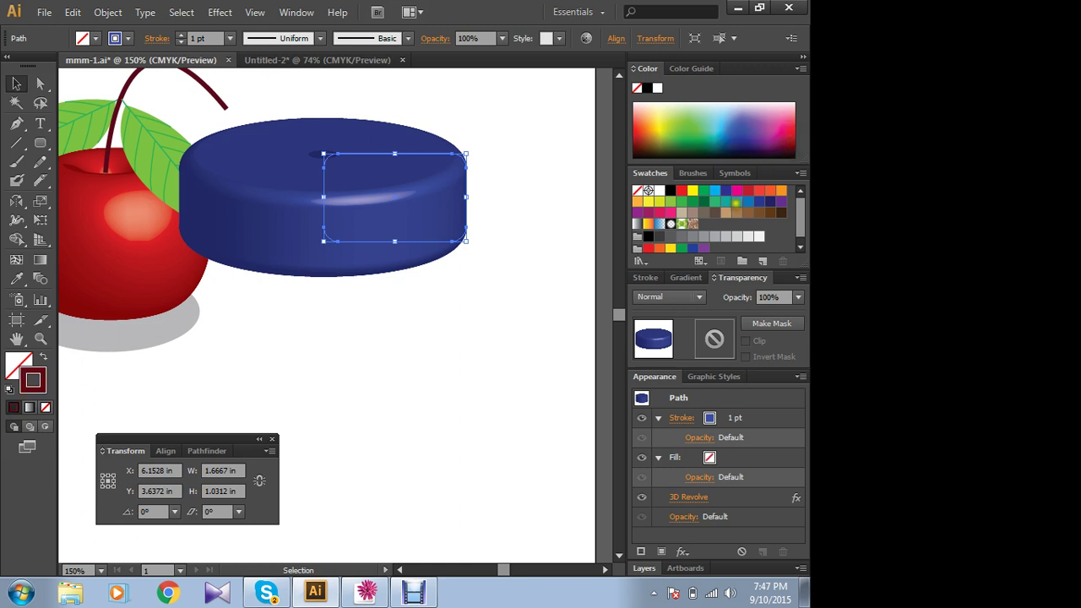
click(785, 142)
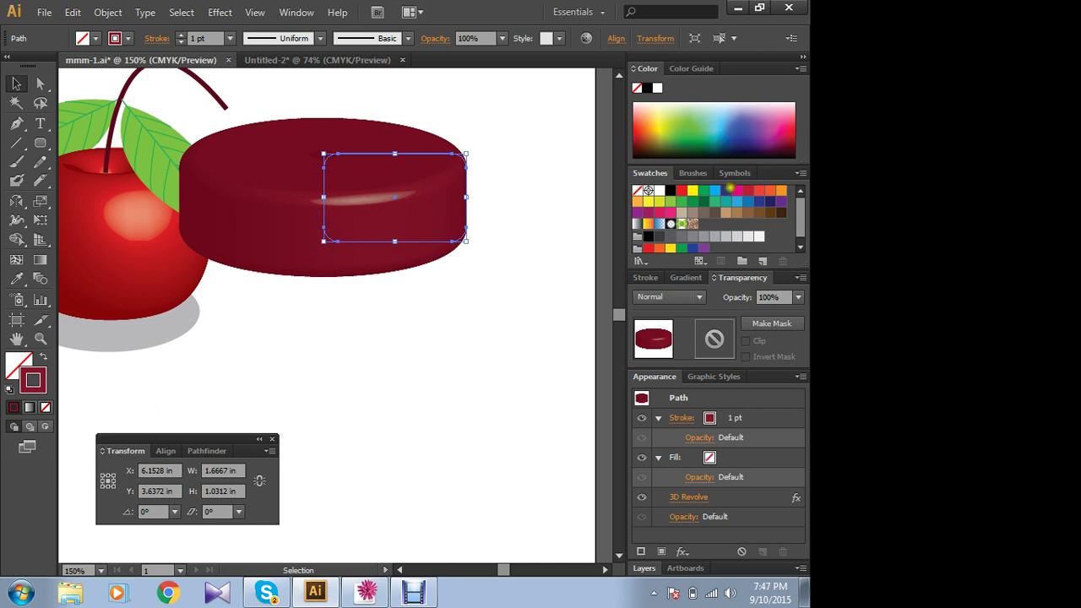
click(791, 133)
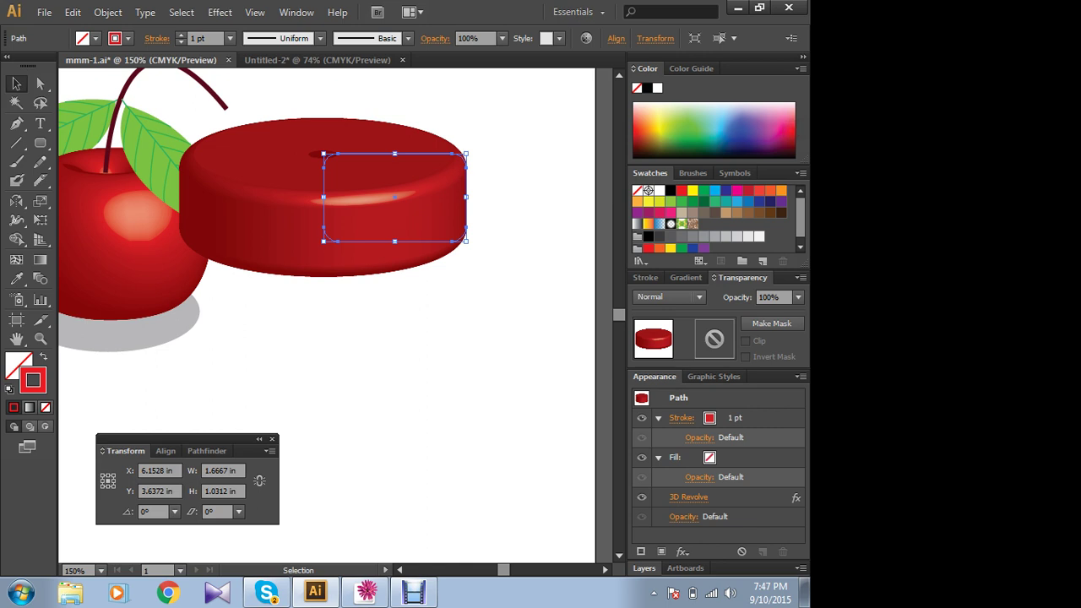
click(791, 140)
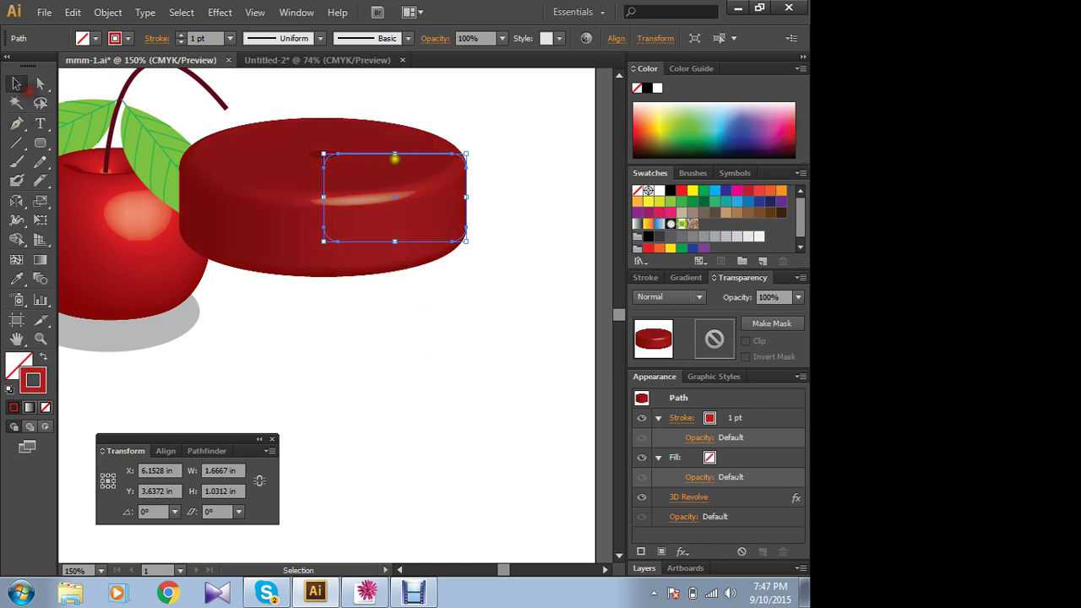
- Shrink the red disc to about 0.70 × 0.59 in and place it upper right of the cherry
mouse_move(323, 154)
mouse_down()
mouse_move(406, 195)
mouse_move(513, 171)
mouse_up()
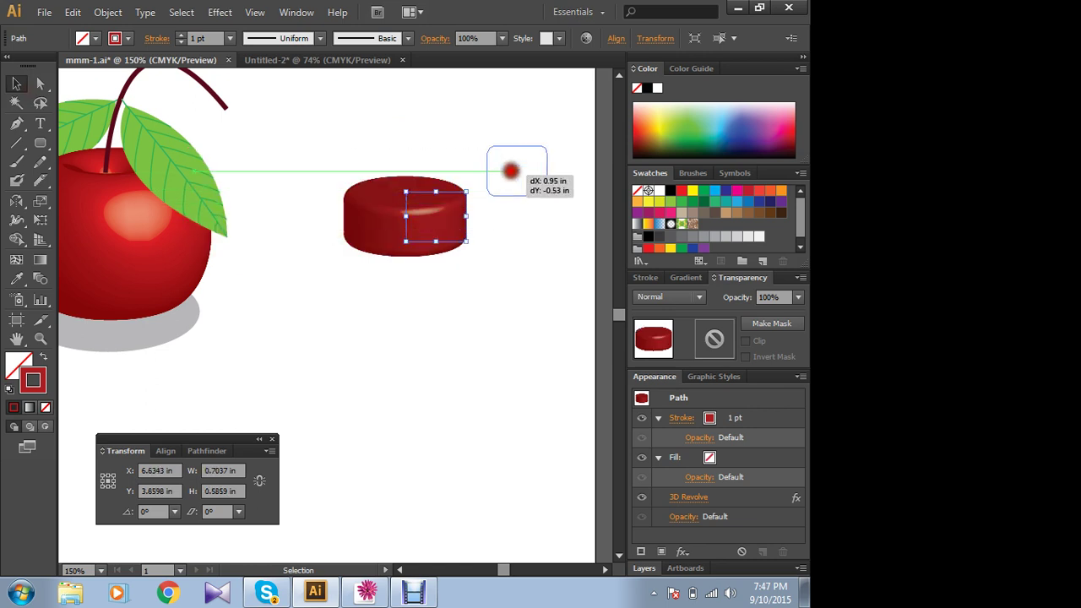
click(480, 289)
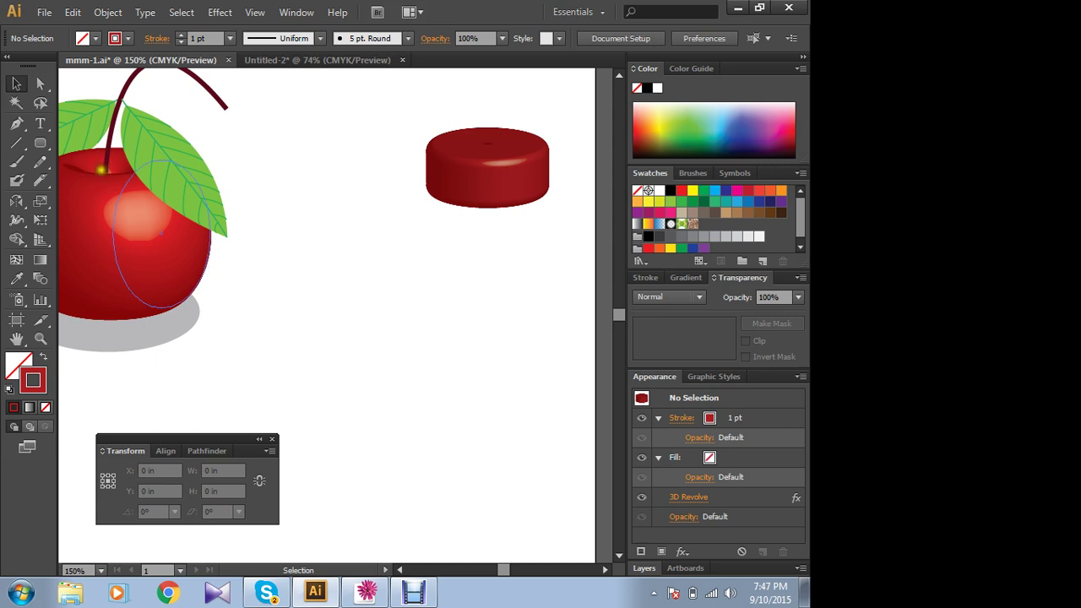
drag(40, 143, 163, 183)
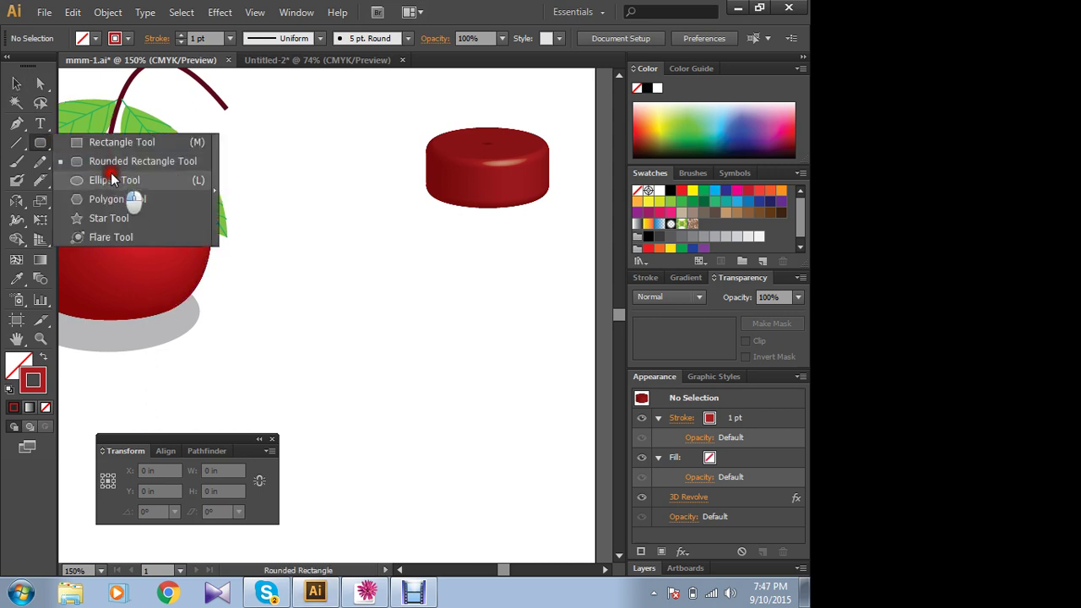
- Draw an ellipse right of the cherry and apply a 3D Revolve with preview
drag(334, 253, 488, 368)
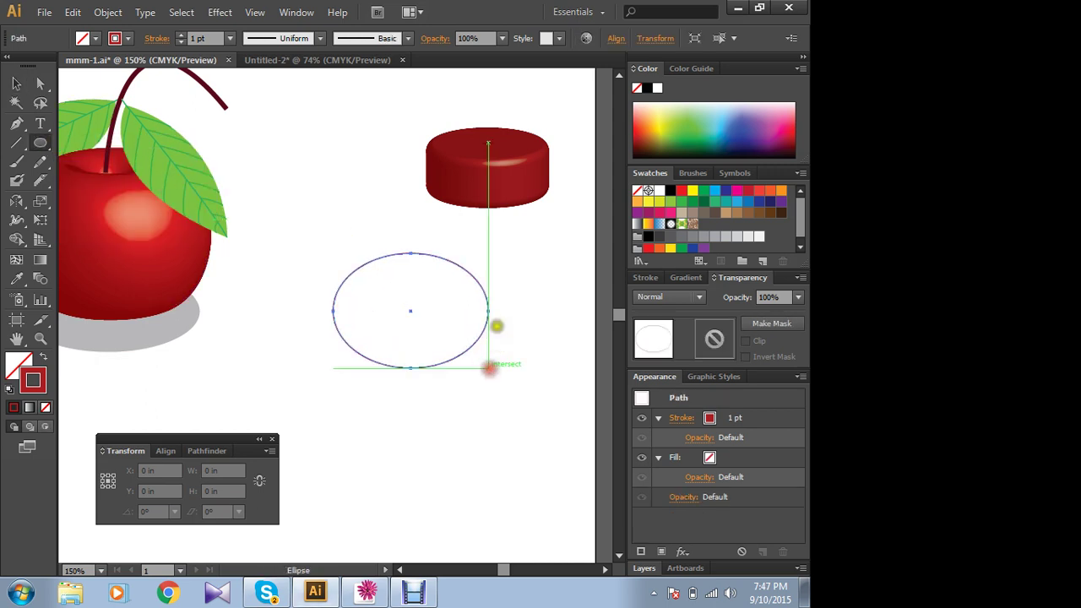
click(16, 84)
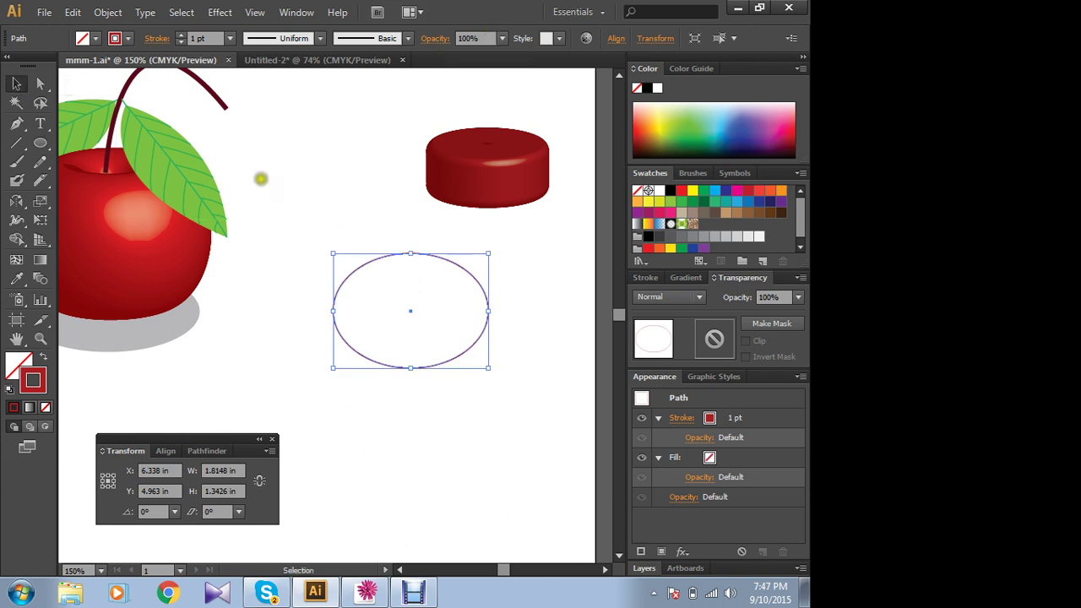
click(220, 12)
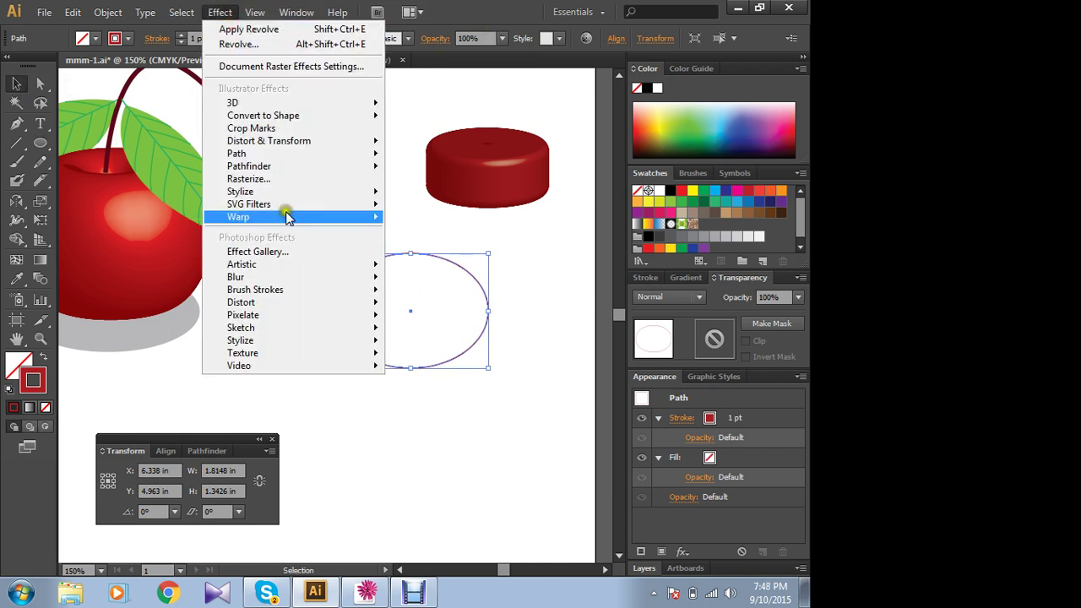
mouse_move(233, 102)
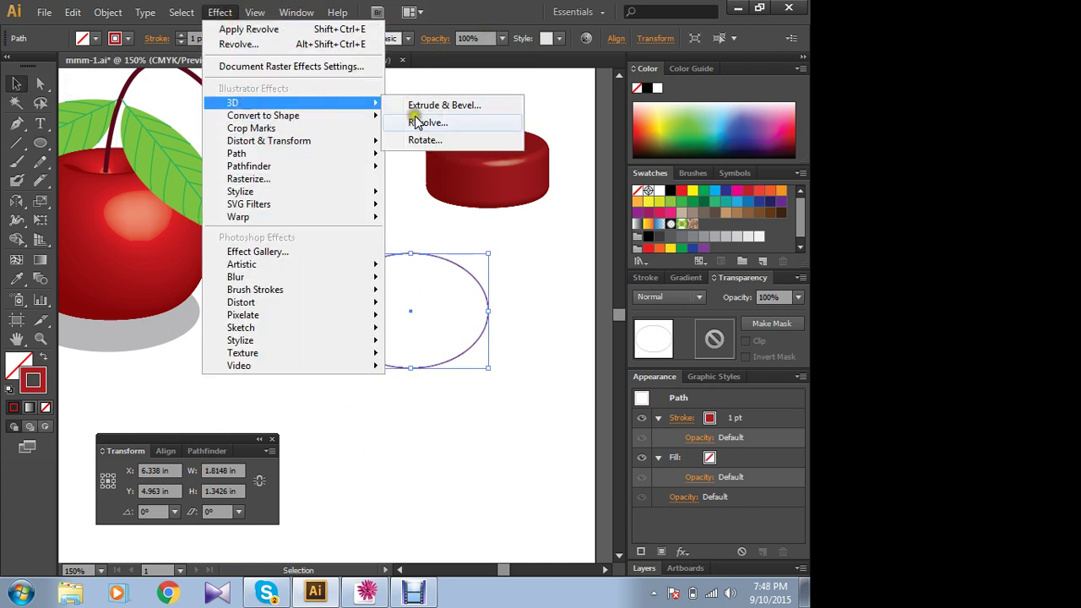
click(414, 120)
click(84, 499)
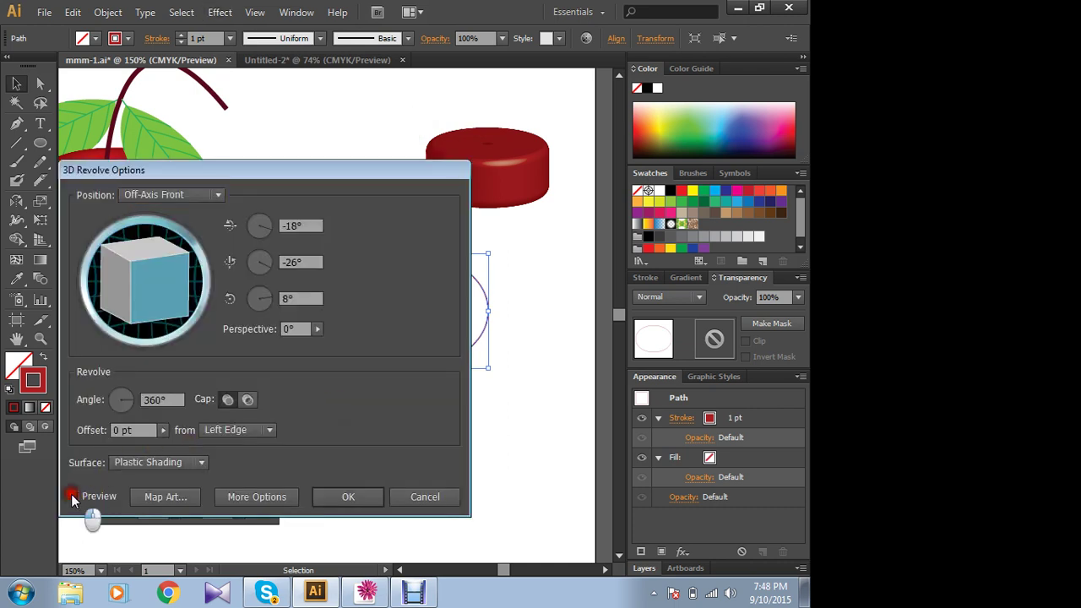
click(335, 496)
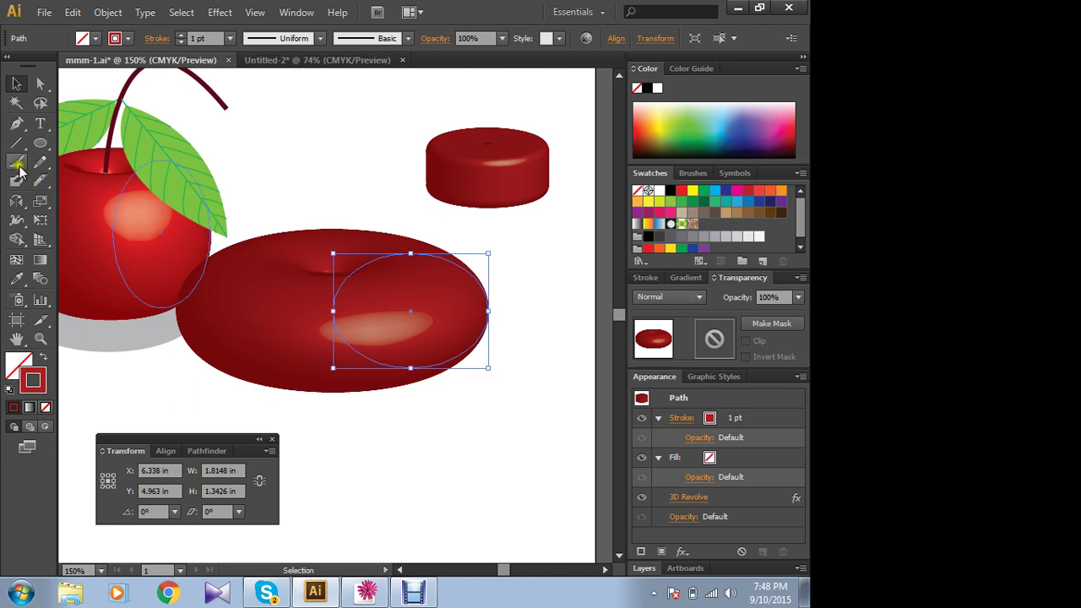
- Flatten the revolved ellipse to about 1.45 × 0.69 in and move it to the artboard top
click(17, 83)
drag(261, 321, 378, 376)
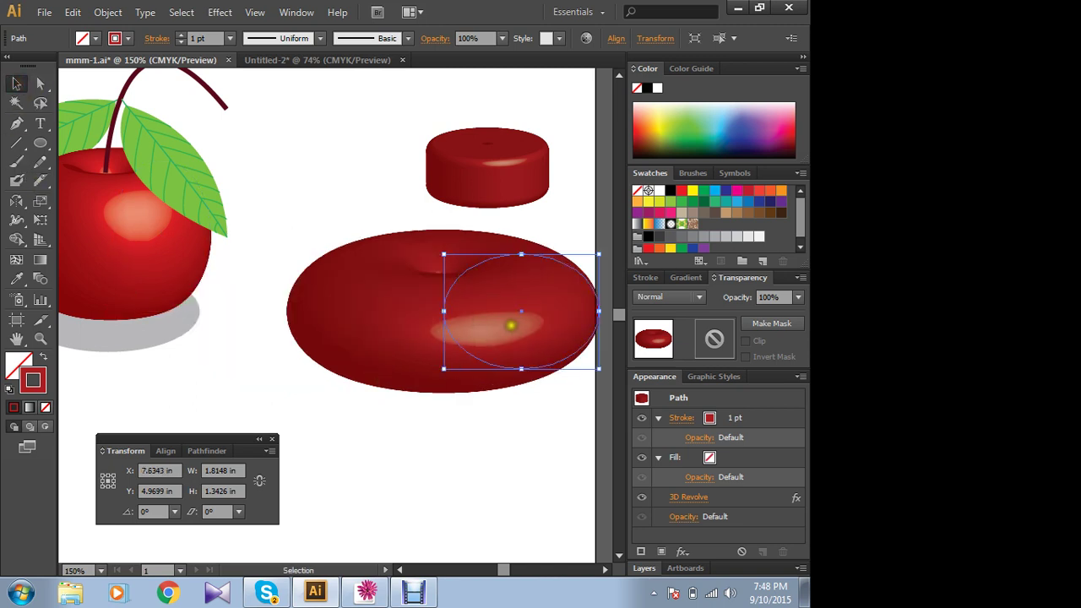
drag(511, 325, 400, 304)
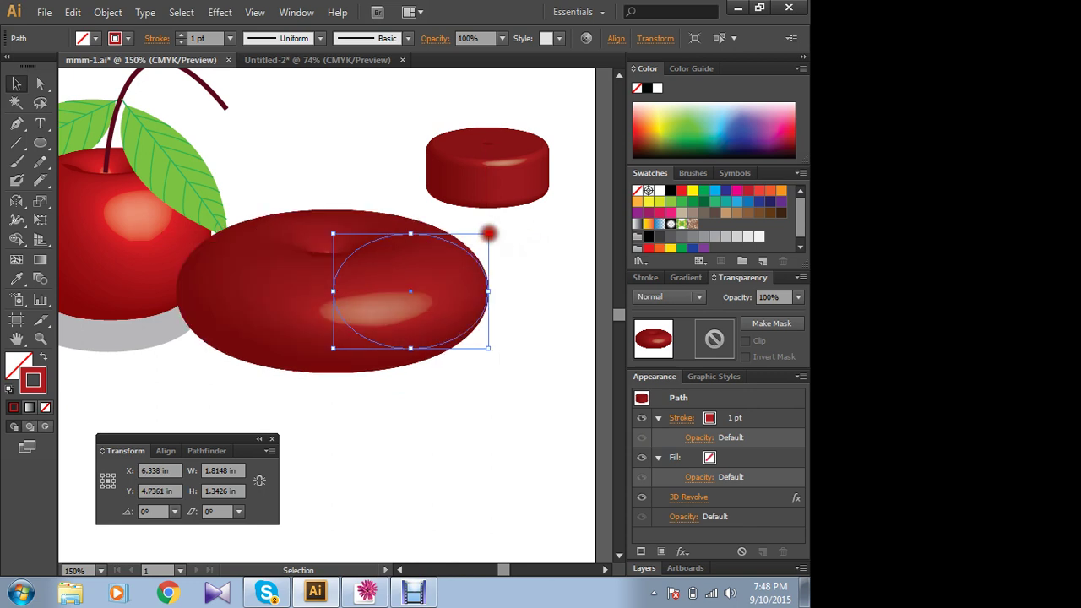
drag(488, 234, 444, 260)
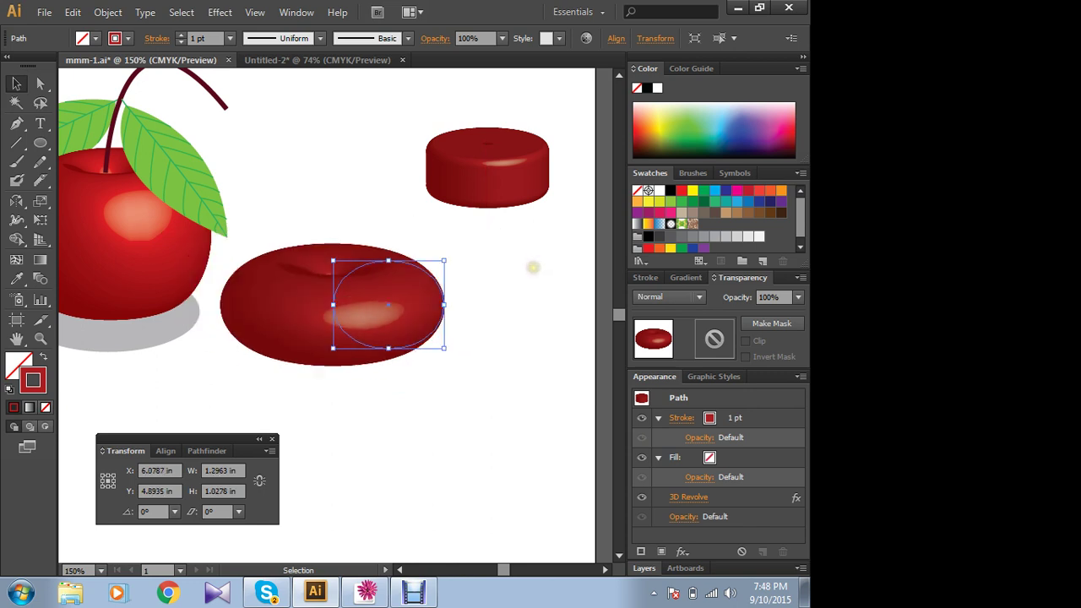
click(531, 265)
click(353, 302)
drag(444, 262, 456, 289)
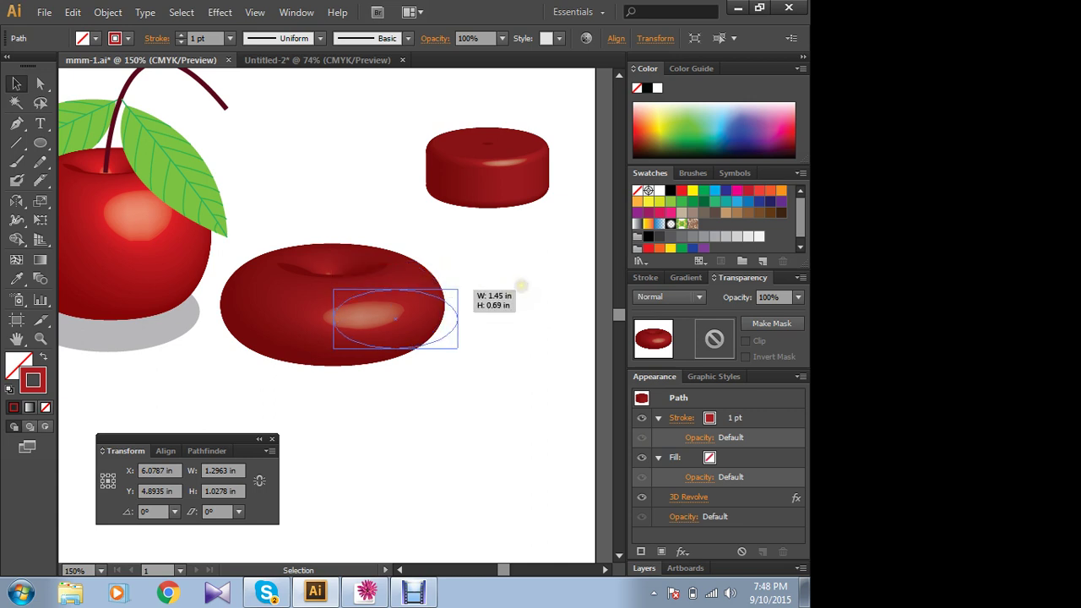
click(540, 301)
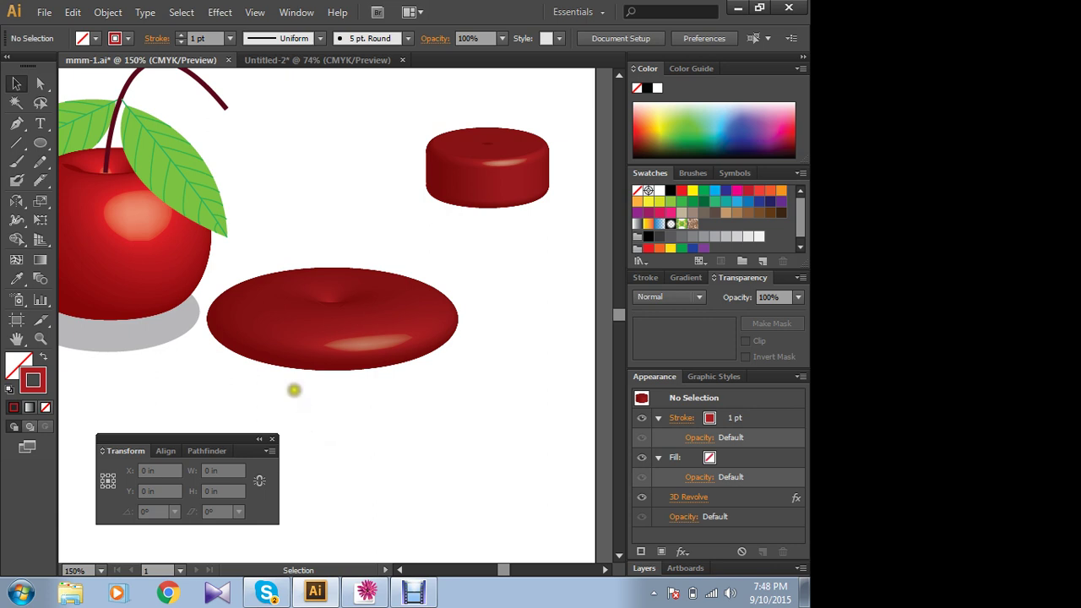
drag(324, 336, 279, 126)
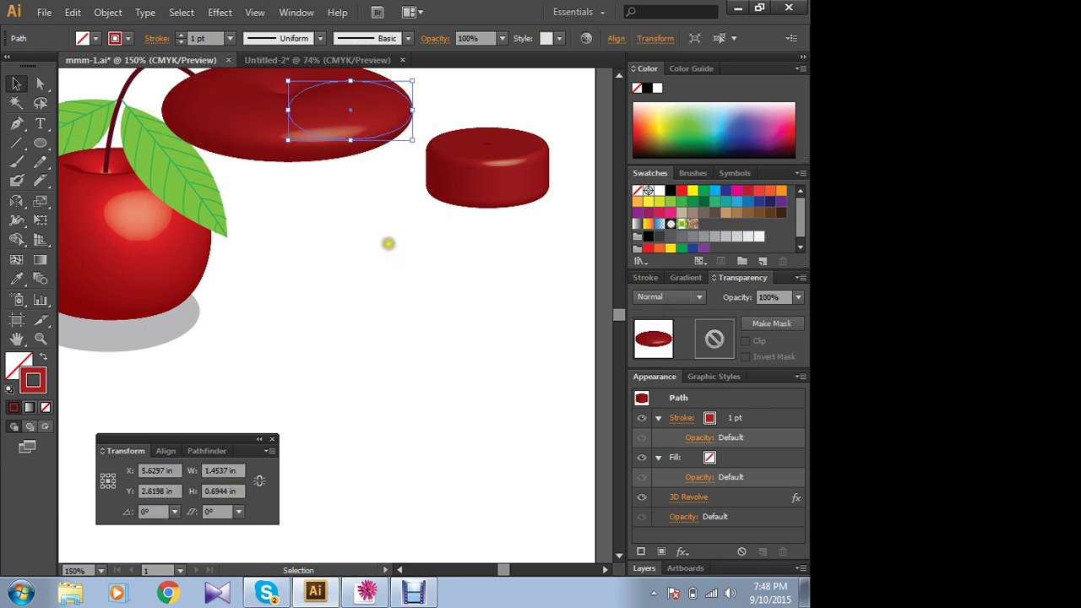
click(387, 243)
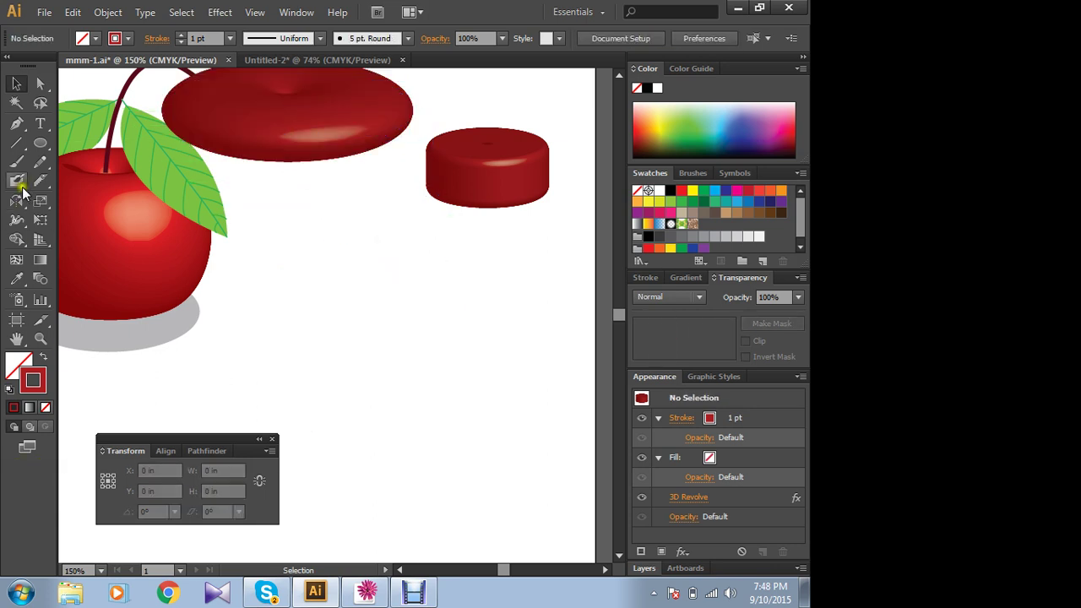
- Draw a hexagon below the cherry leaf and apply a 3D Revolve with preview
drag(39, 143, 91, 206)
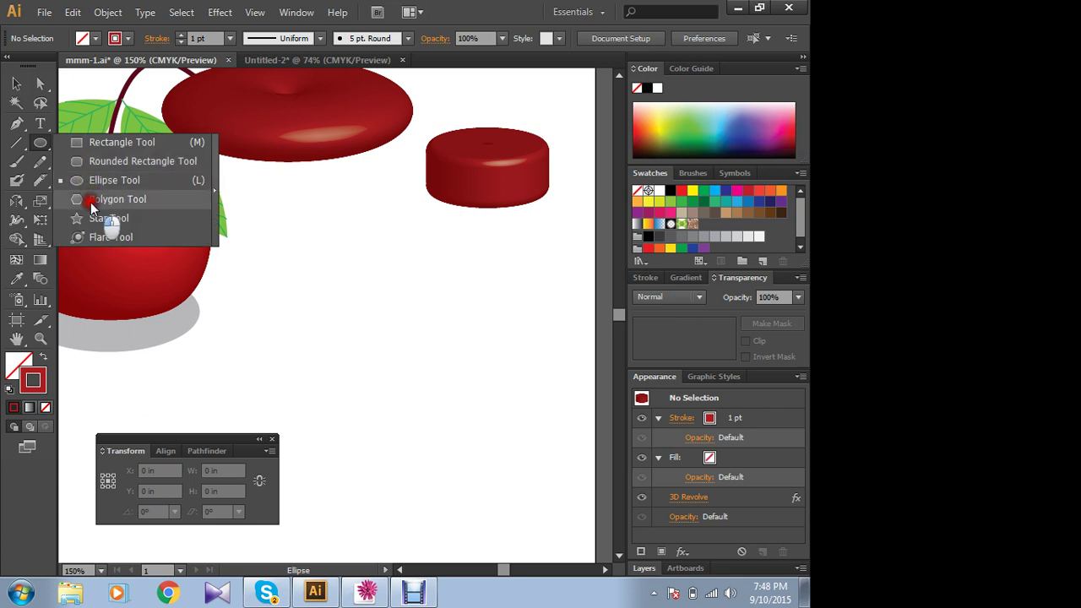
drag(319, 269, 391, 249)
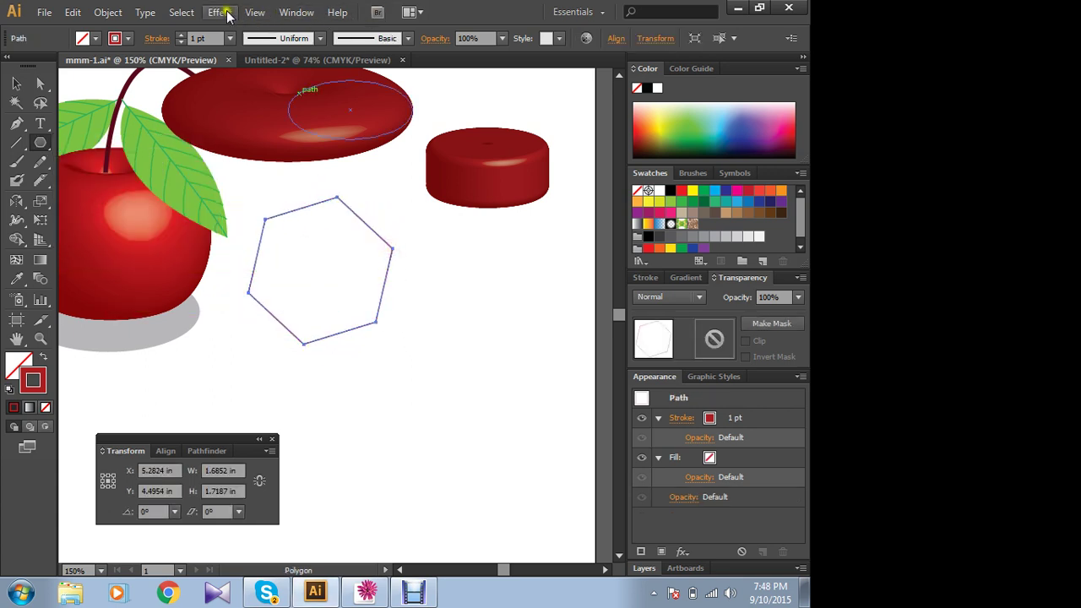
click(221, 13)
mouse_move(253, 103)
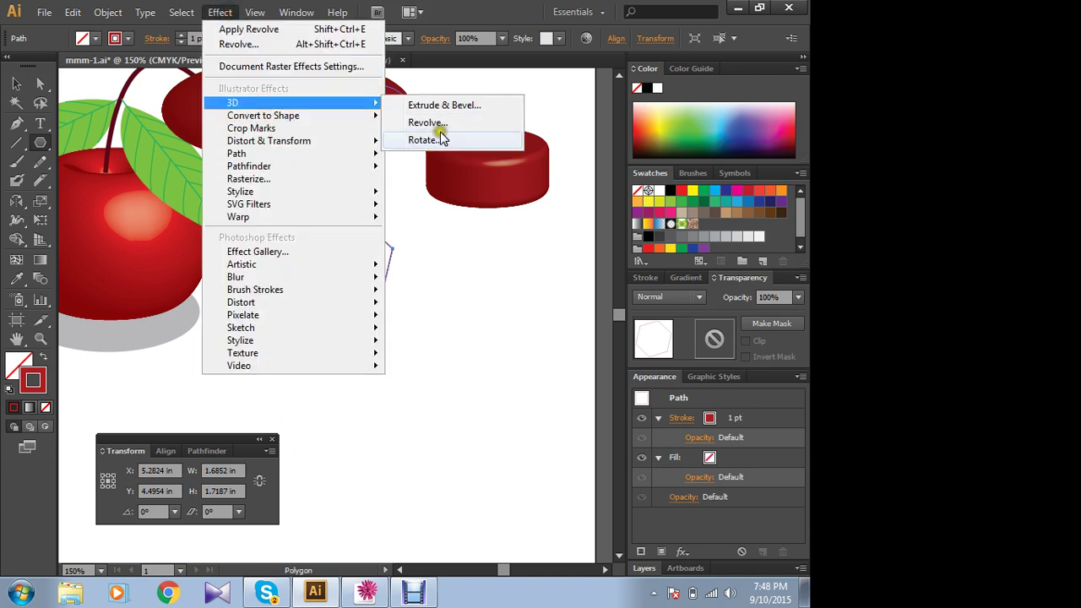
click(427, 122)
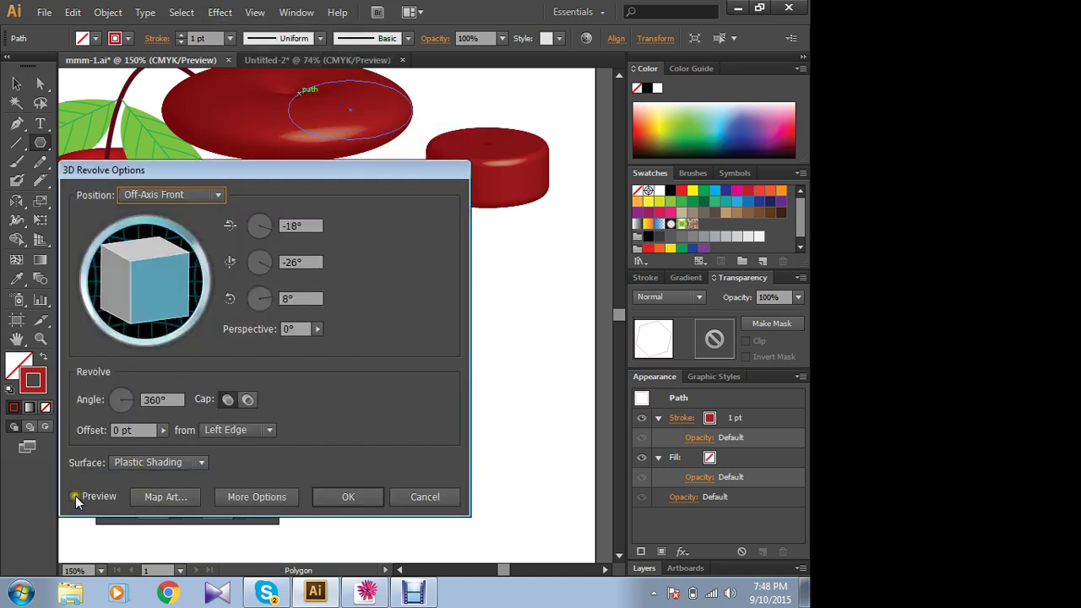
click(75, 496)
click(346, 496)
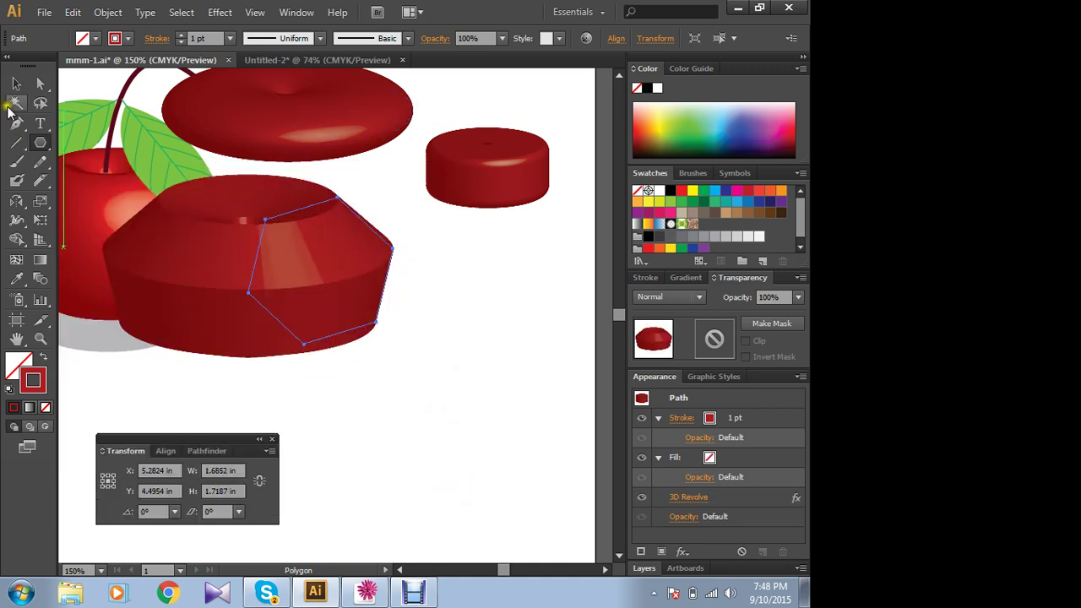
- Move the revolved hexagon down-right and rotate its profile to about -152 degrees
click(17, 84)
drag(335, 272, 440, 318)
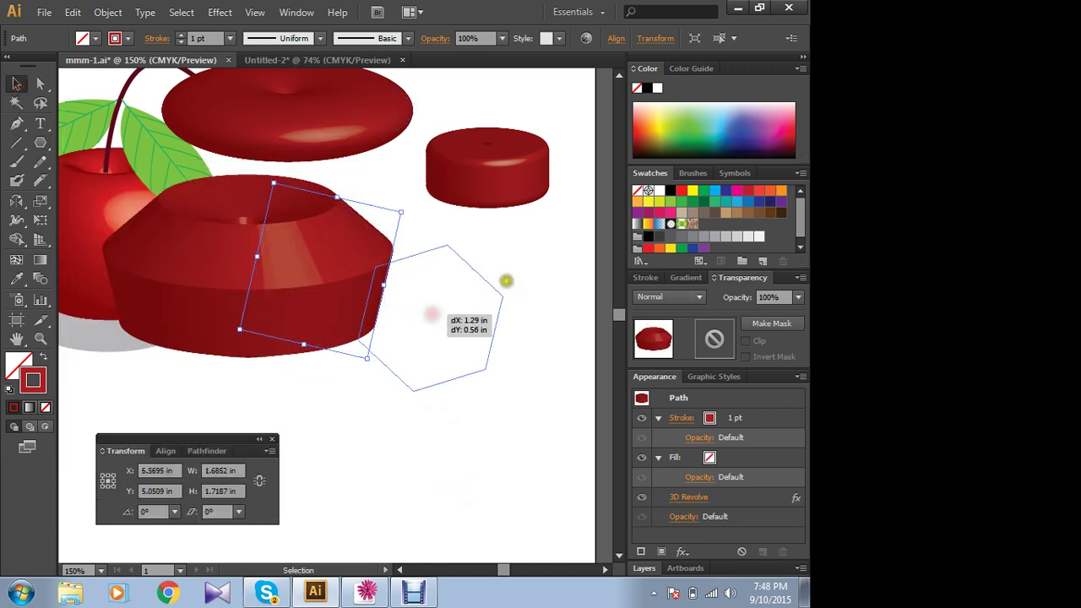
drag(518, 252, 529, 337)
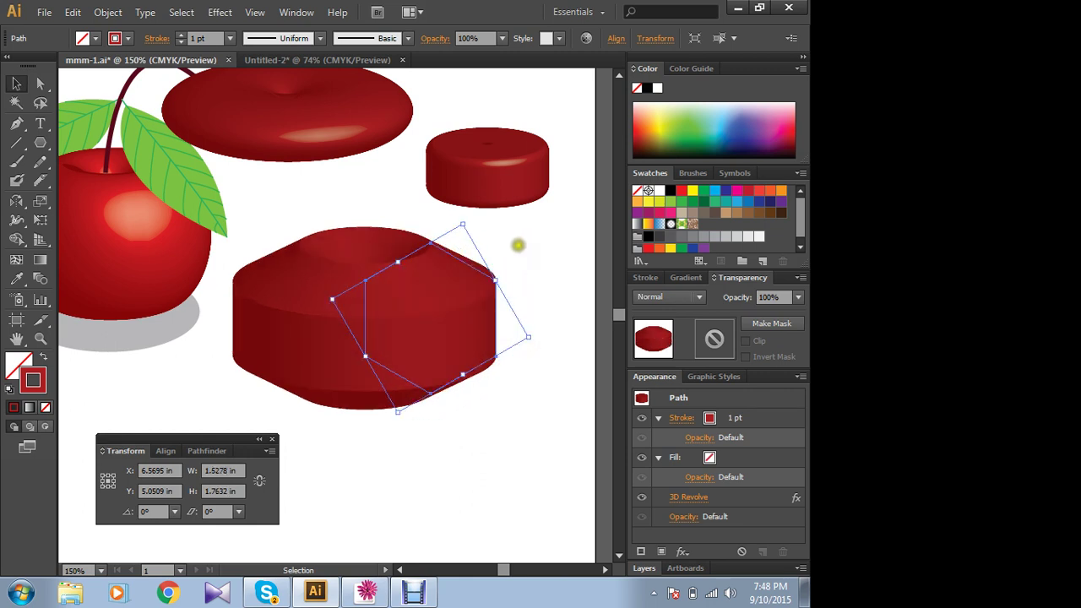
click(532, 336)
click(497, 344)
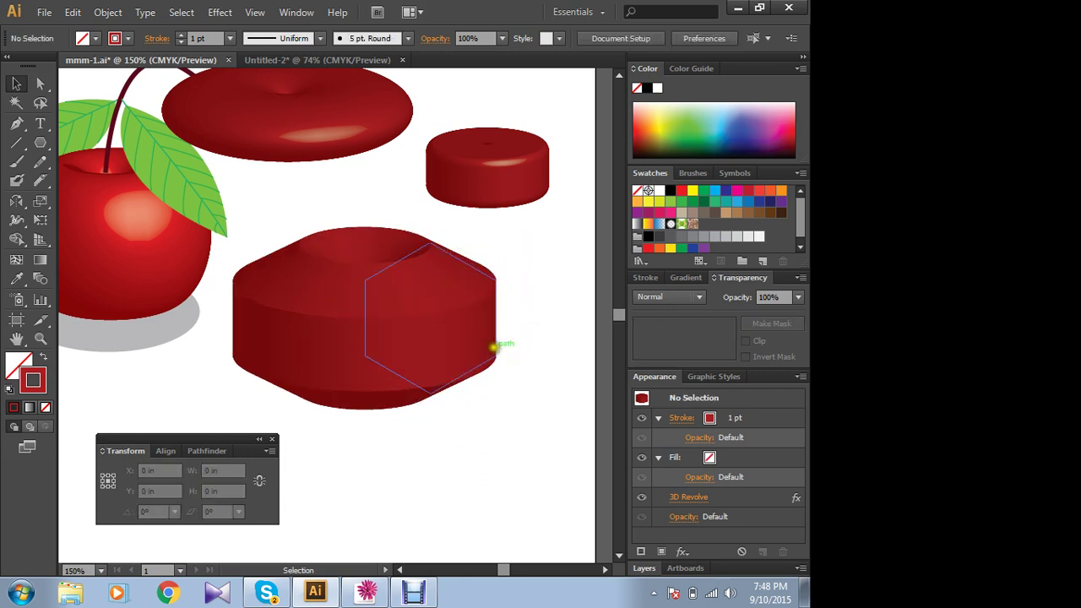
drag(534, 336, 505, 405)
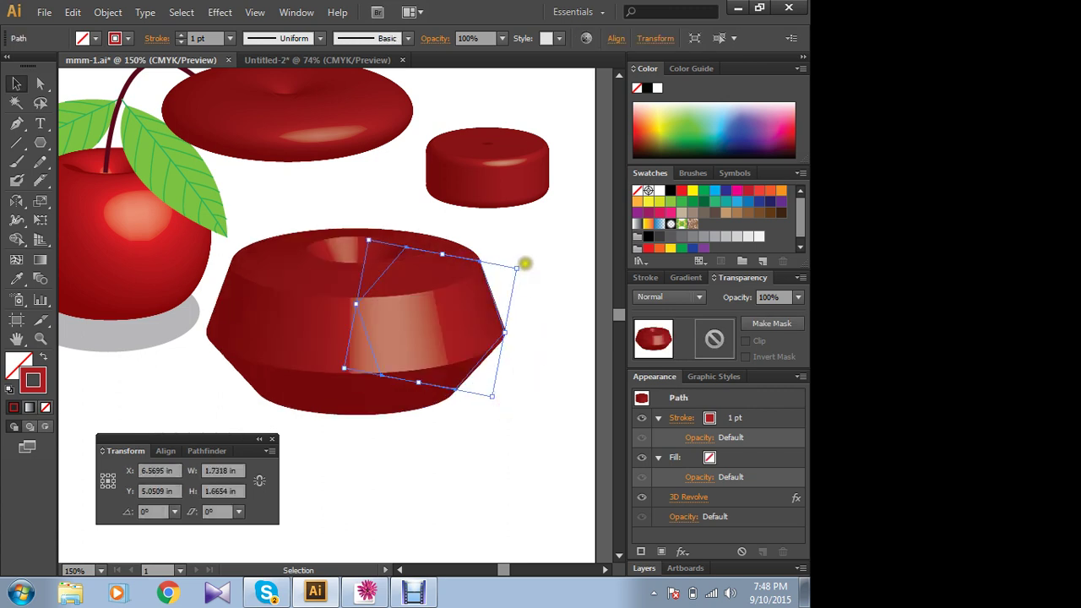
mouse_move(524, 264)
mouse_down()
mouse_move(522, 359)
mouse_move(468, 420)
mouse_up()
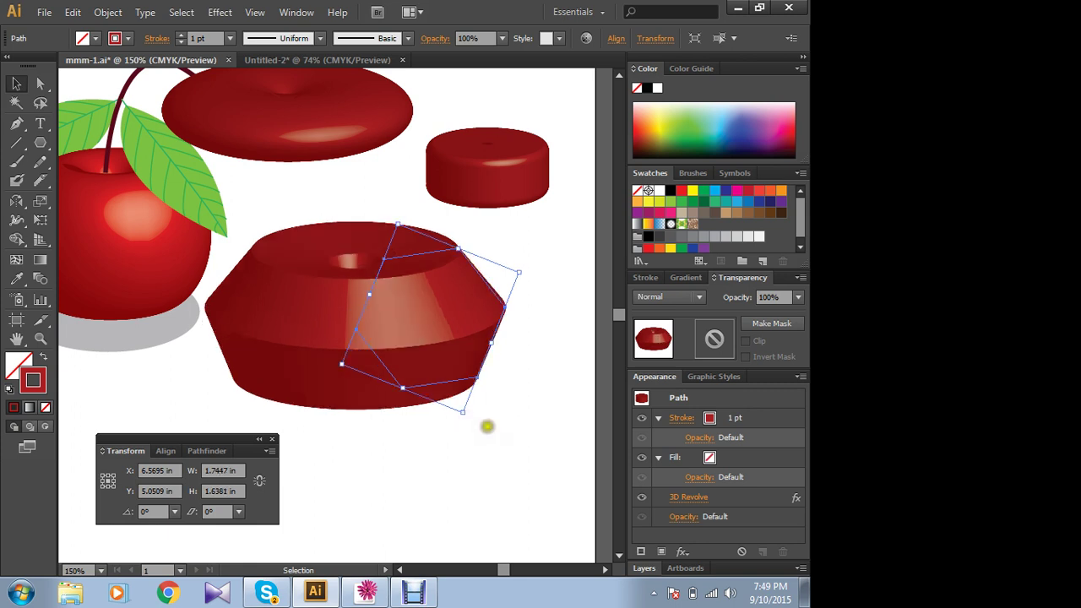
click(530, 358)
click(381, 331)
- Delete the hexagon shape, then draw a star below the top disc and 3D-revolve it
key(Delete)
alt+click(40, 142)
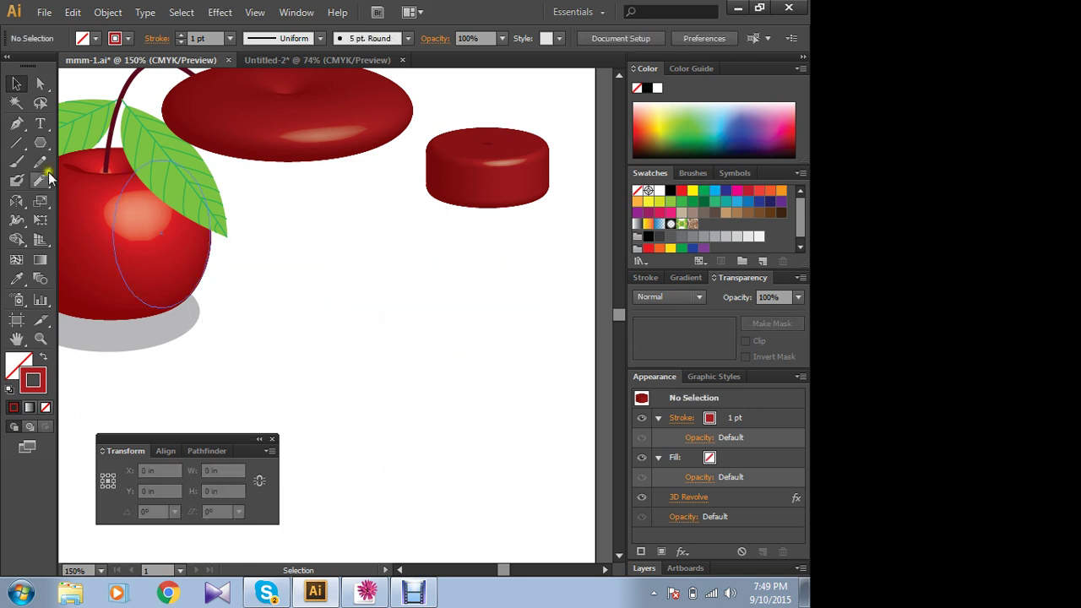
drag(39, 143, 102, 215)
mouse_move(353, 277)
mouse_down()
mouse_move(435, 369)
mouse_move(413, 310)
mouse_up()
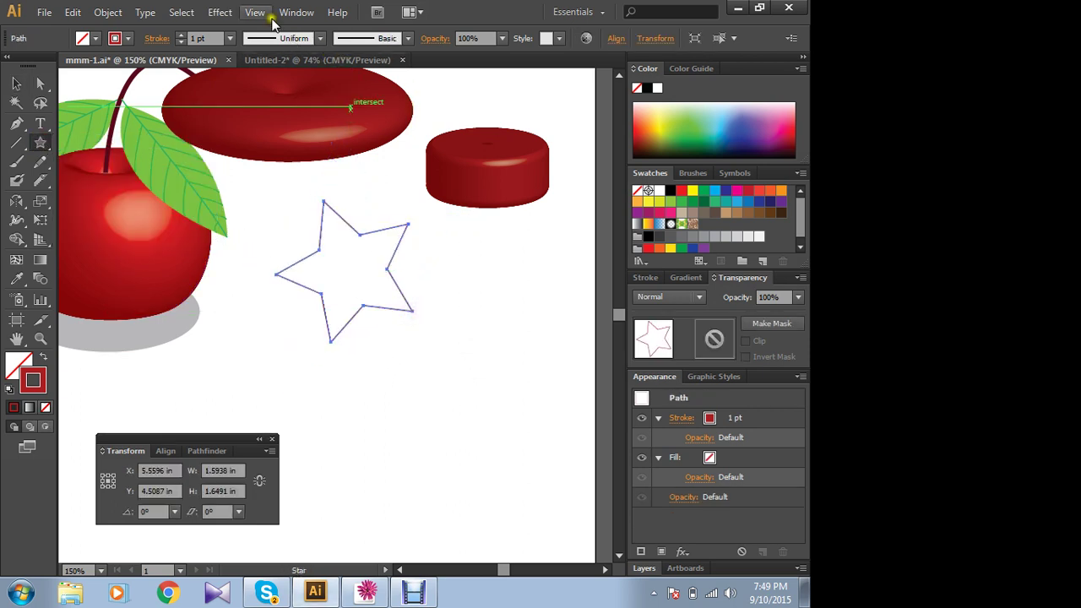
click(225, 15)
mouse_move(253, 102)
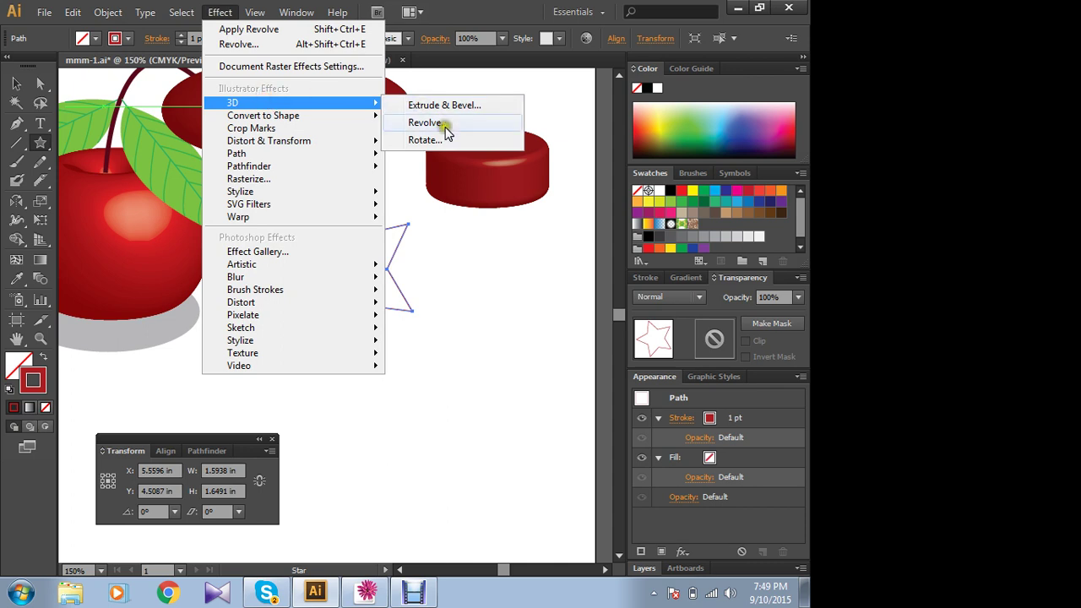
click(443, 127)
click(95, 496)
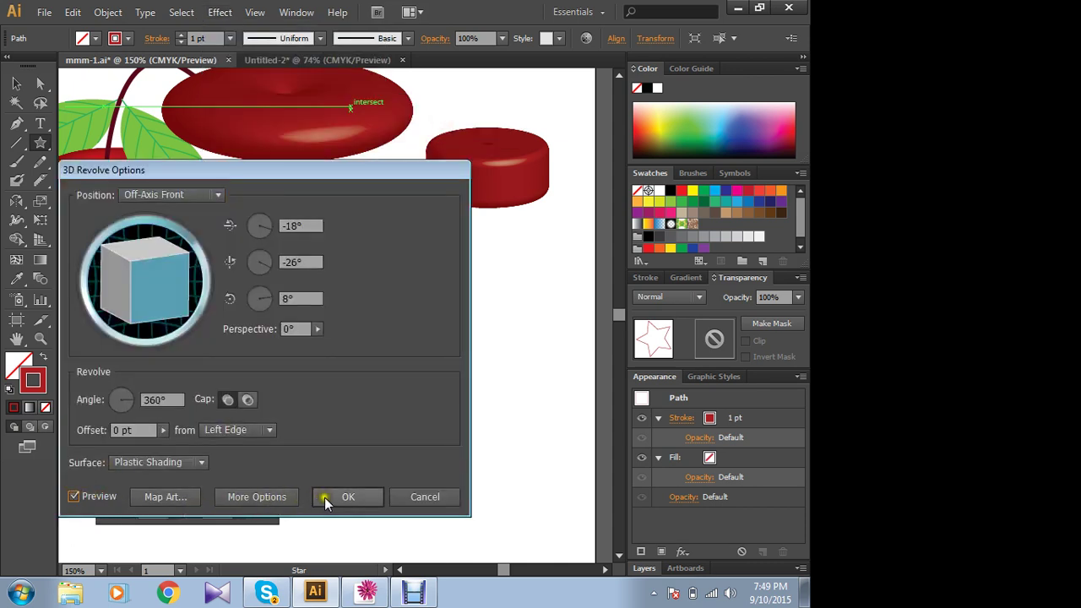
key(Return)
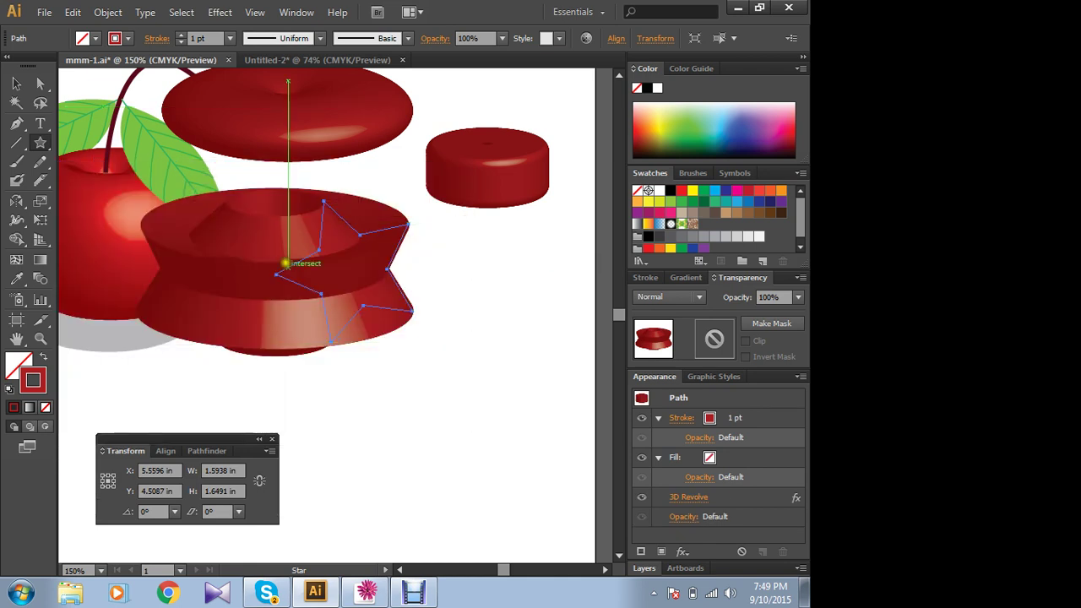
- Move and rotate the star-profile revolved shape, then delete it
click(16, 83)
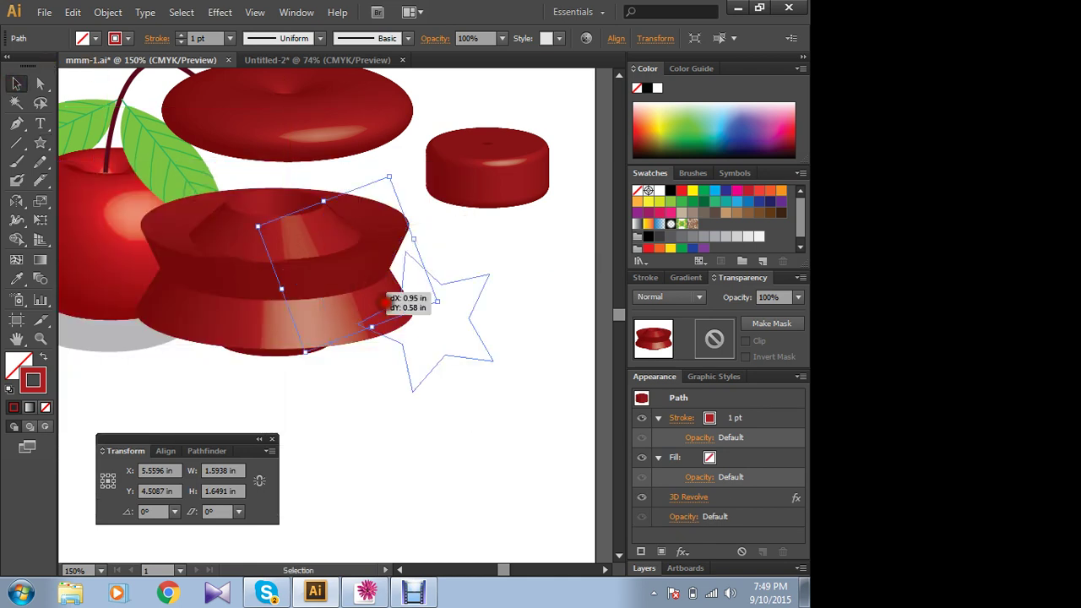
drag(423, 228, 537, 298)
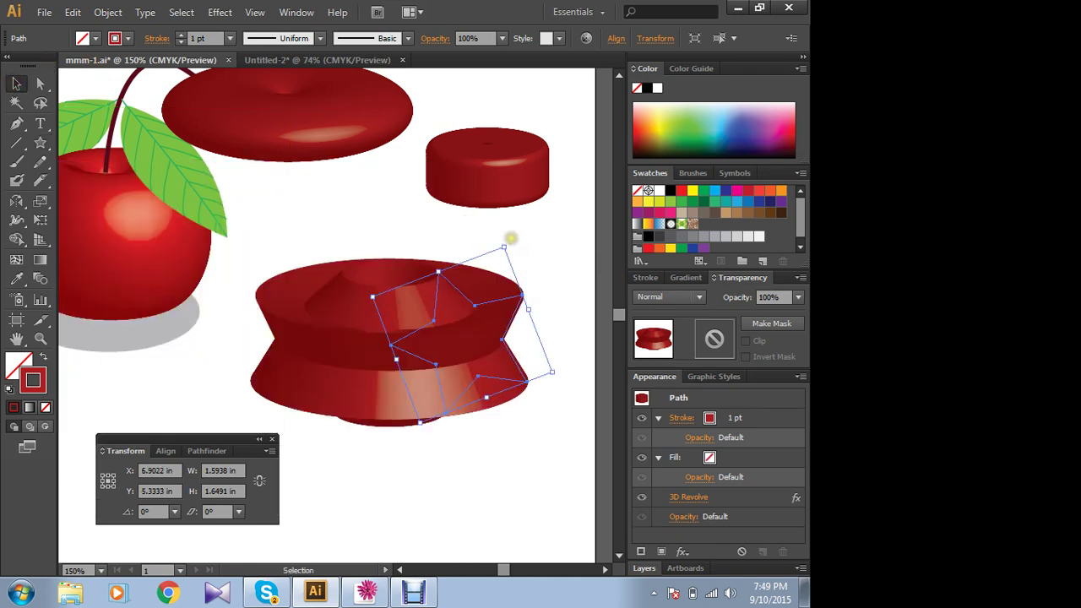
drag(510, 238, 547, 324)
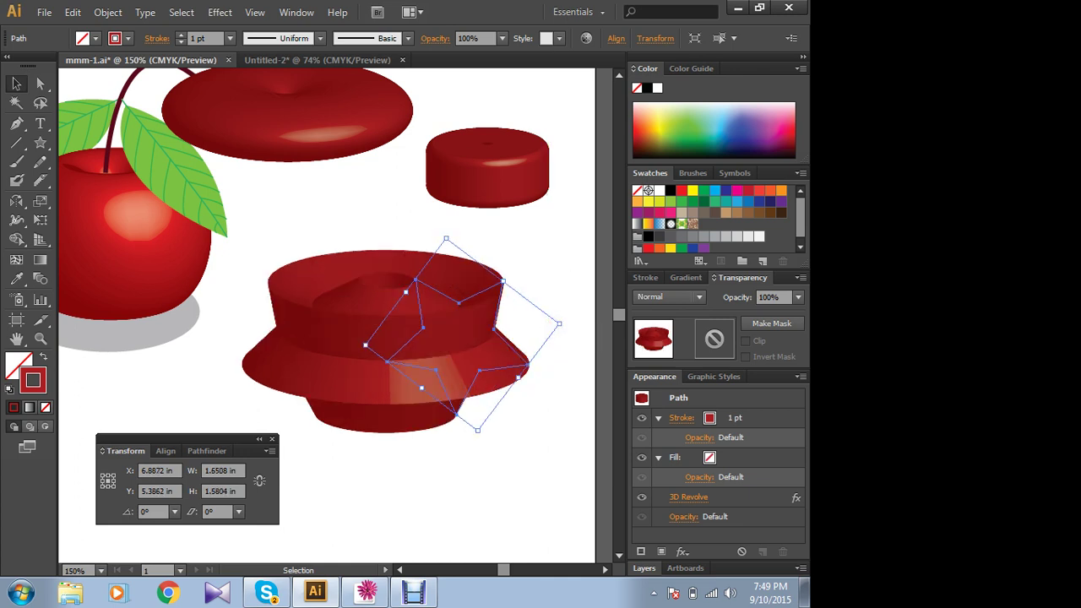
key(Delete)
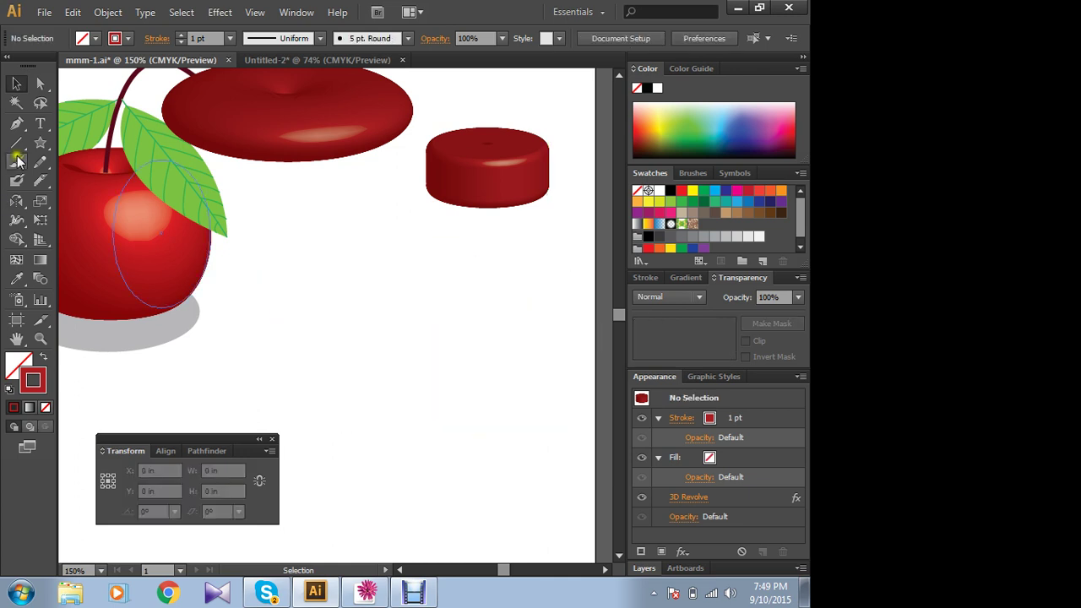
- Pen-draw the bottle profile: a flat top, a curved shoulder and a straight side down to the base
click(16, 123)
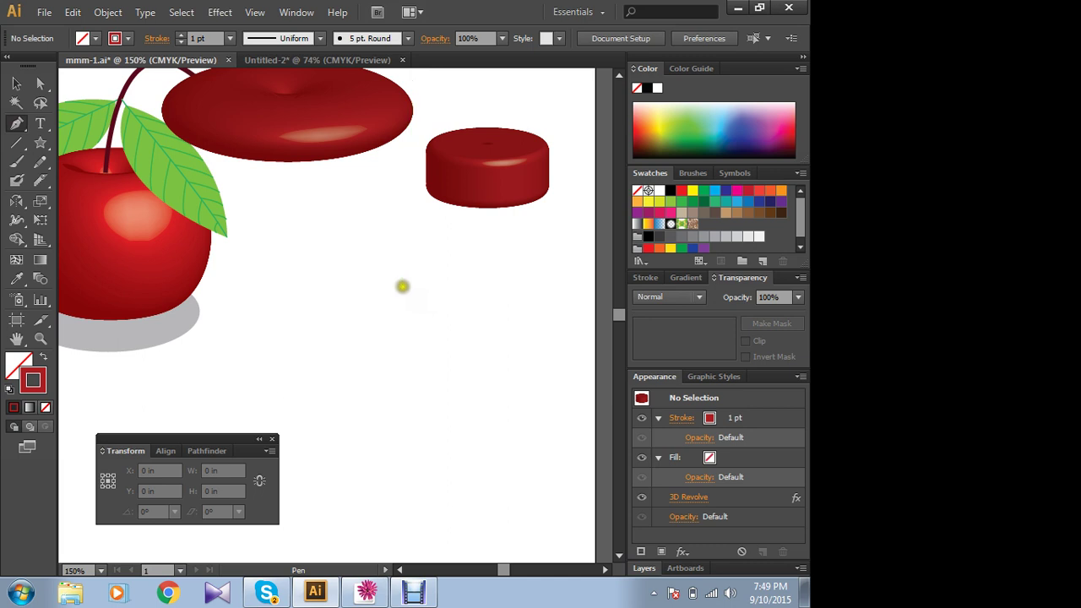
click(350, 262)
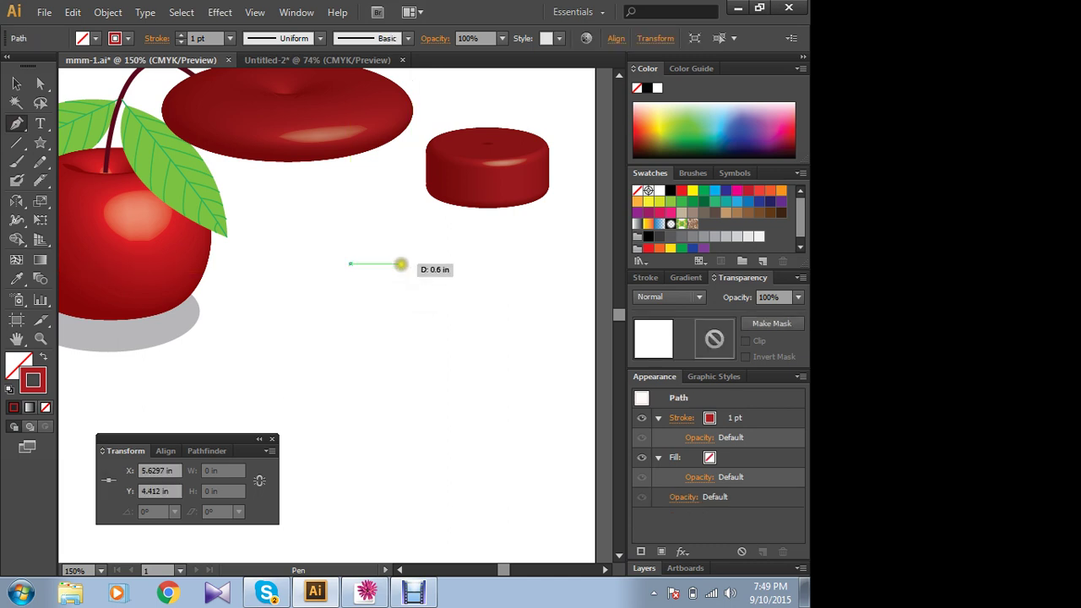
click(392, 263)
mouse_move(393, 263)
mouse_down()
mouse_move(391, 315)
mouse_move(405, 343)
mouse_up()
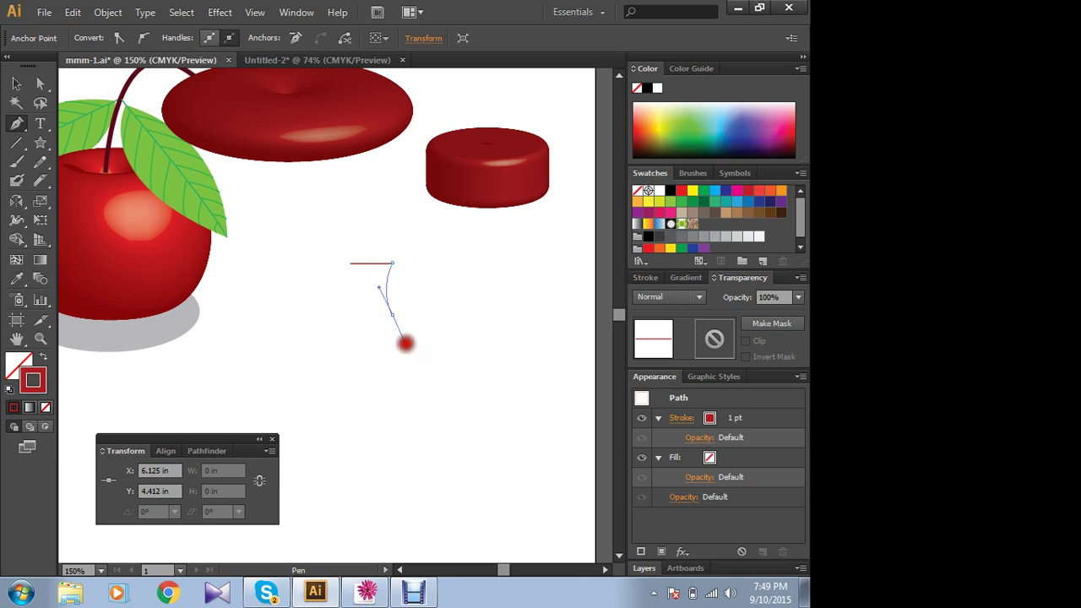
click(390, 315)
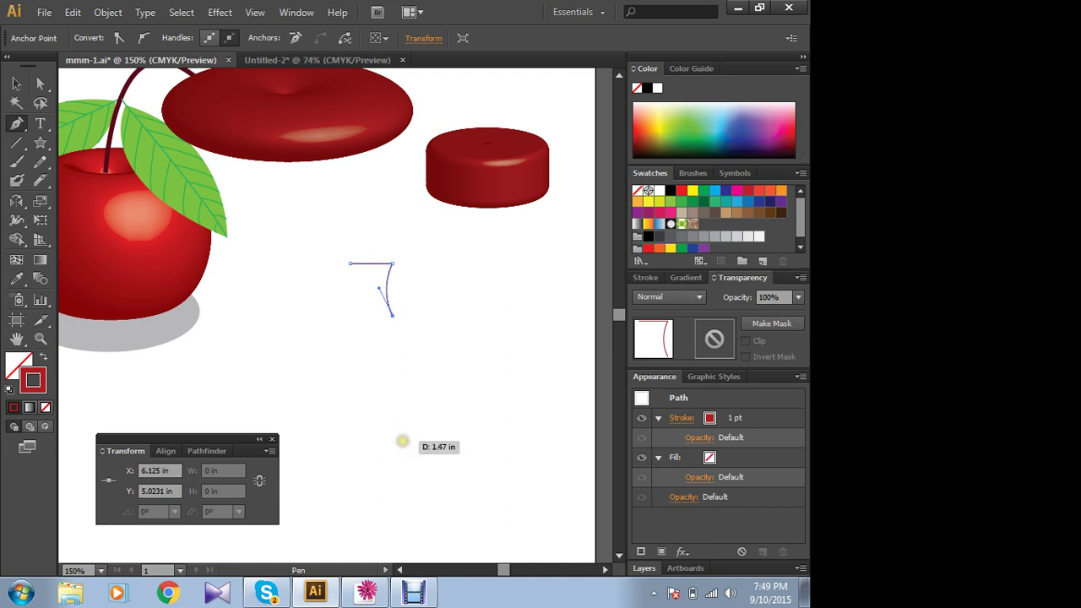
shift+click(400, 439)
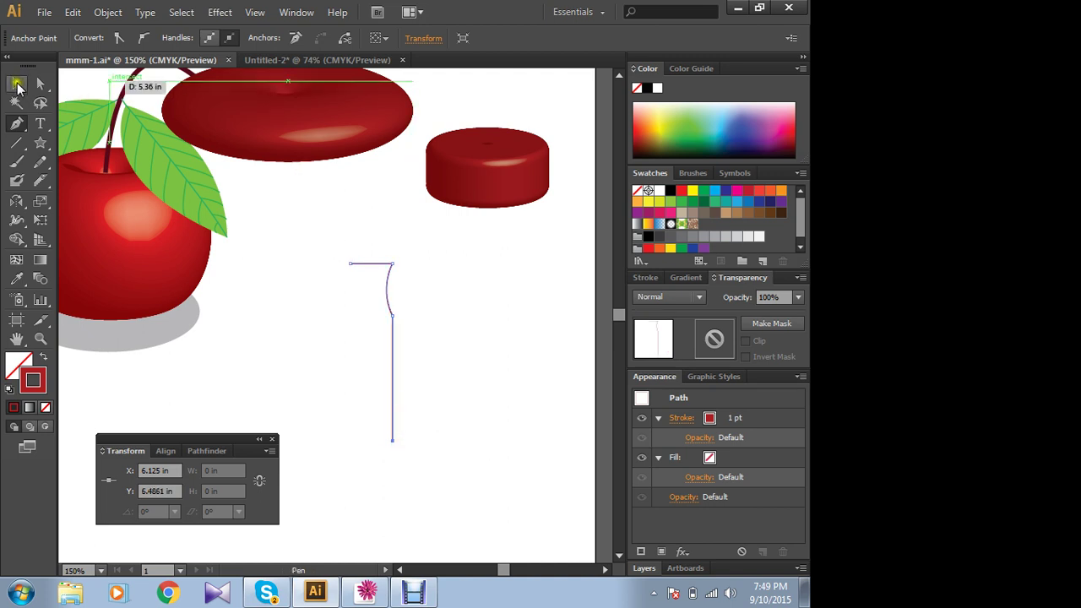
- Select the bottle profile path and give it a yellow stroke
click(16, 83)
click(478, 304)
drag(330, 263, 419, 363)
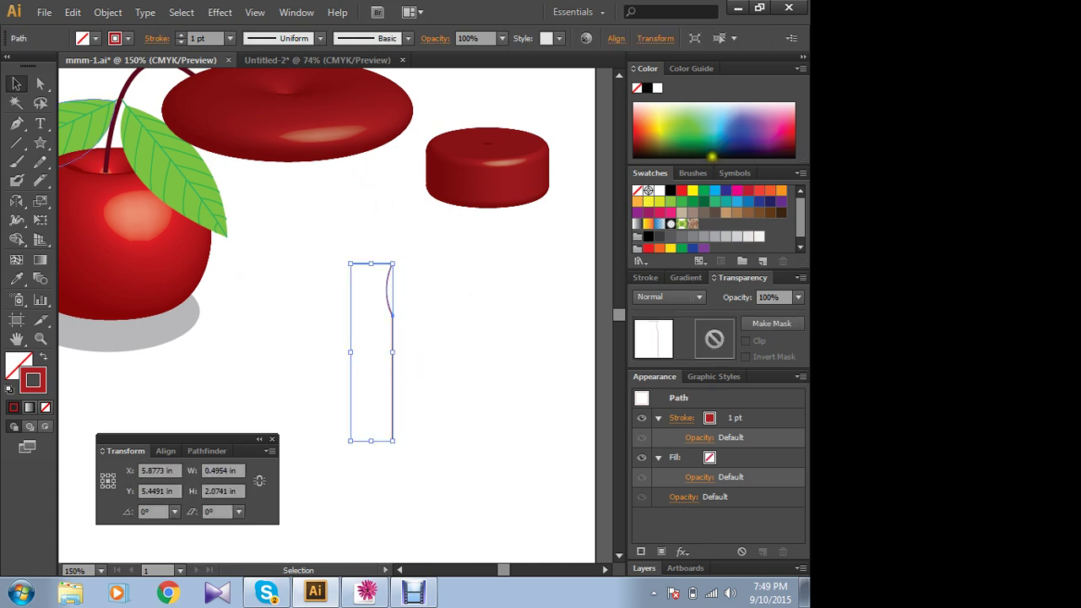
click(659, 128)
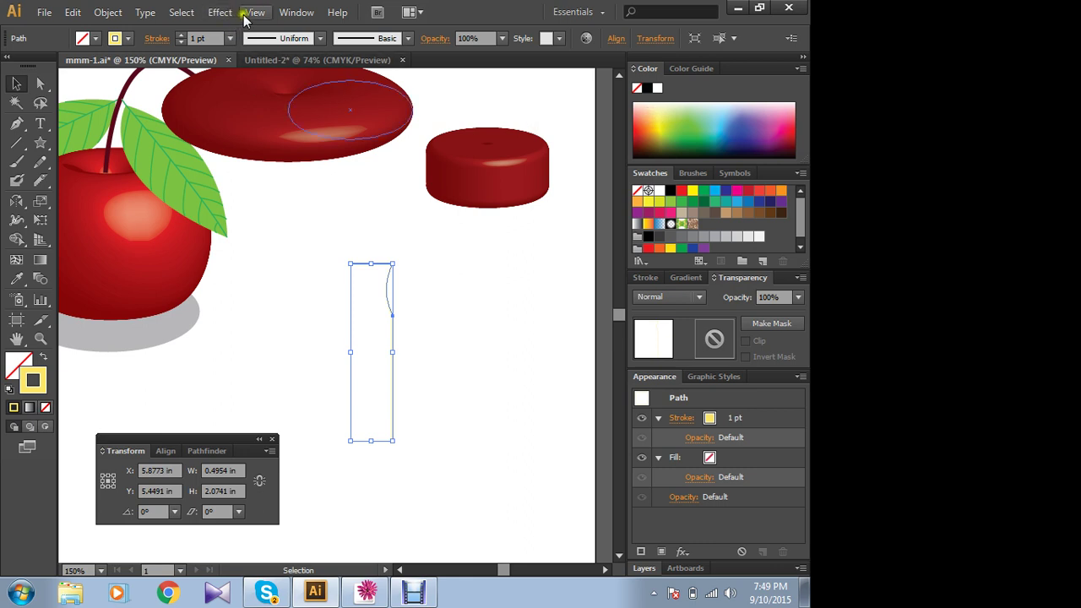
- Apply a 3D Revolve to the profile and stretch the resulting bottle taller
click(219, 12)
mouse_move(254, 102)
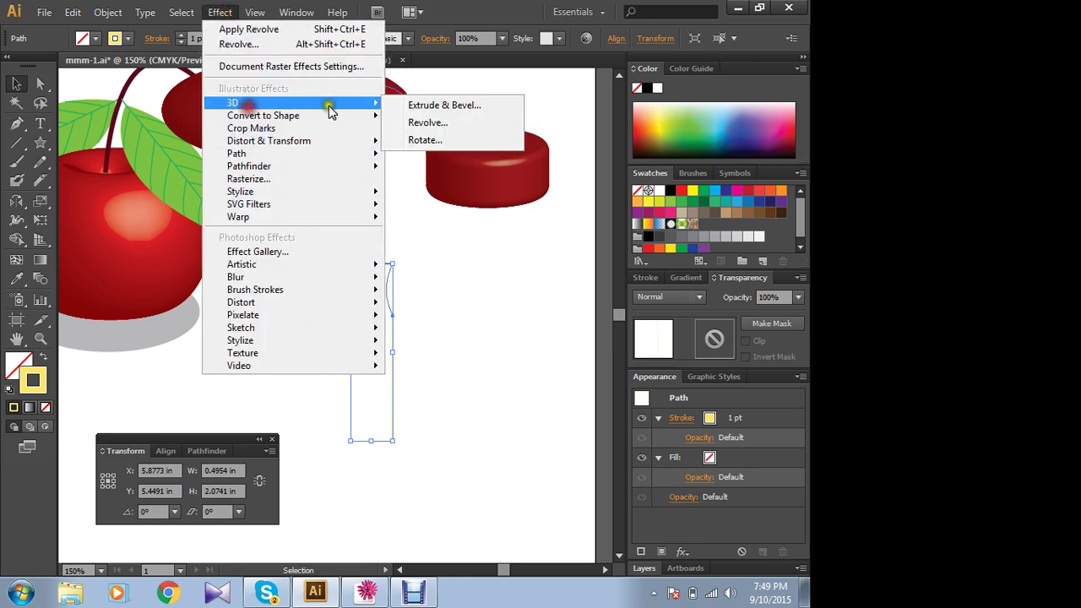
click(429, 123)
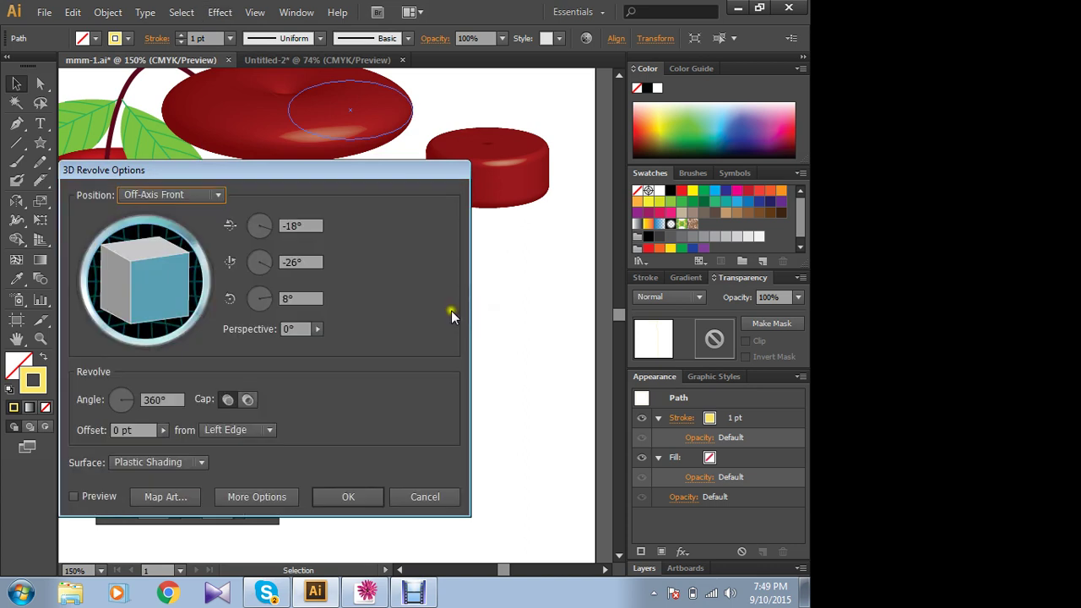
click(86, 498)
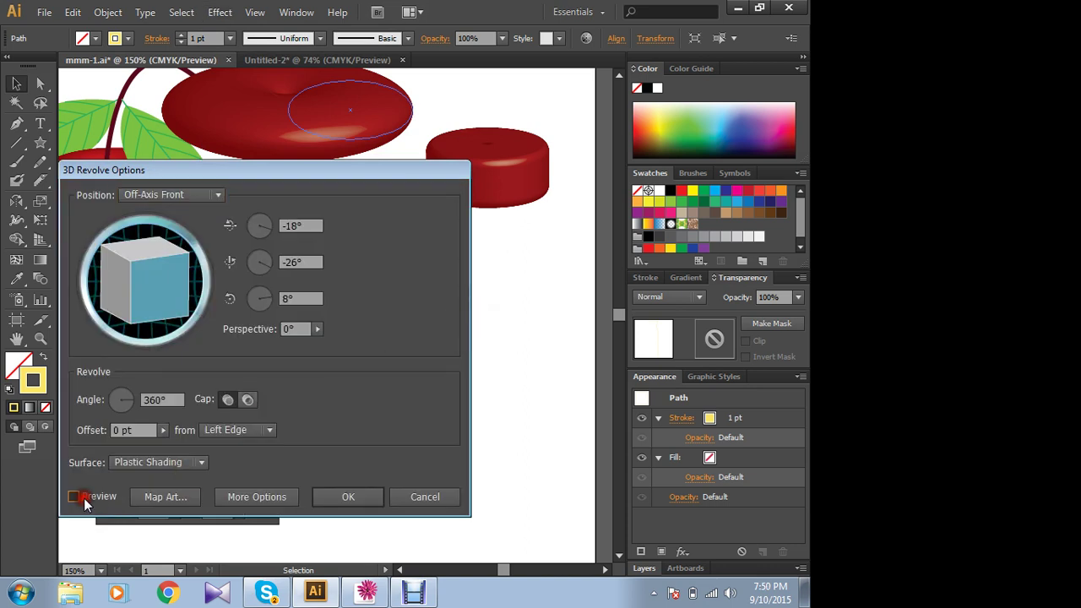
click(331, 500)
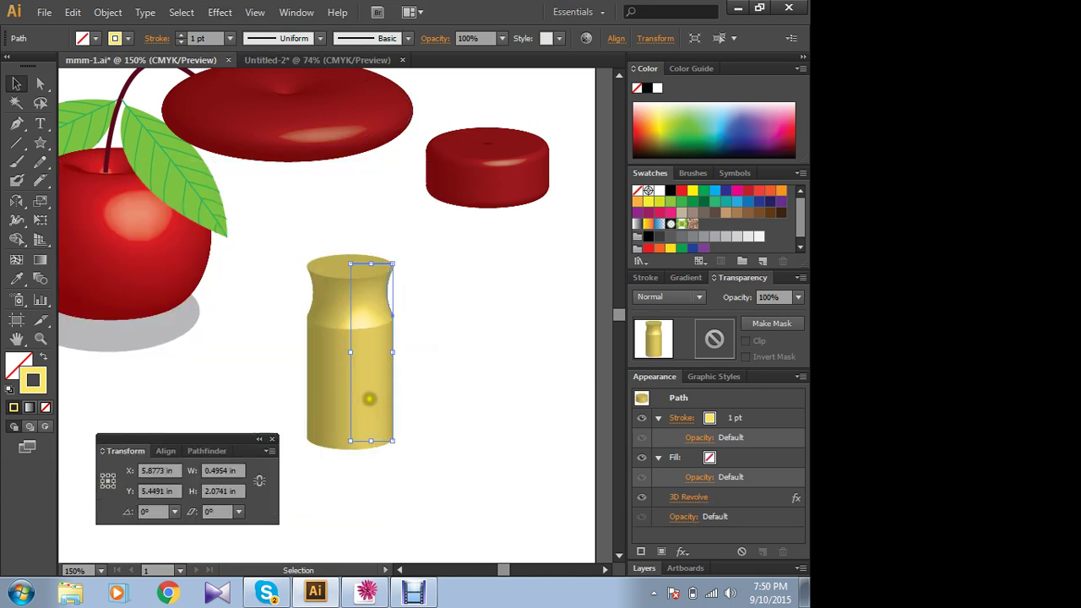
click(361, 381)
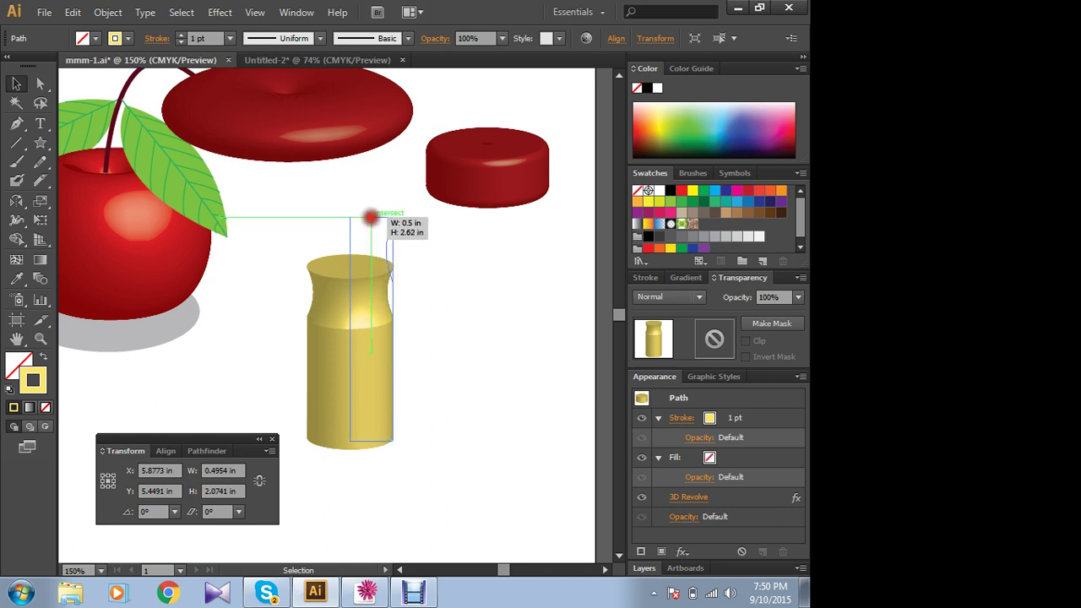
drag(371, 263, 371, 214)
click(486, 296)
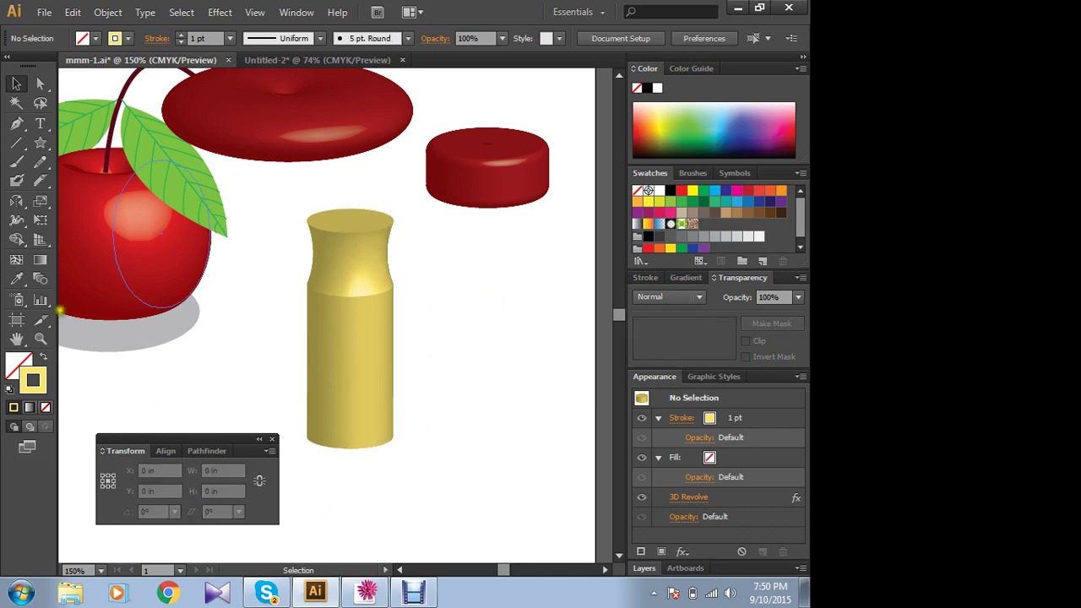
- With a black colour set, type the text 'Jaba' left of the bottle
click(40, 123)
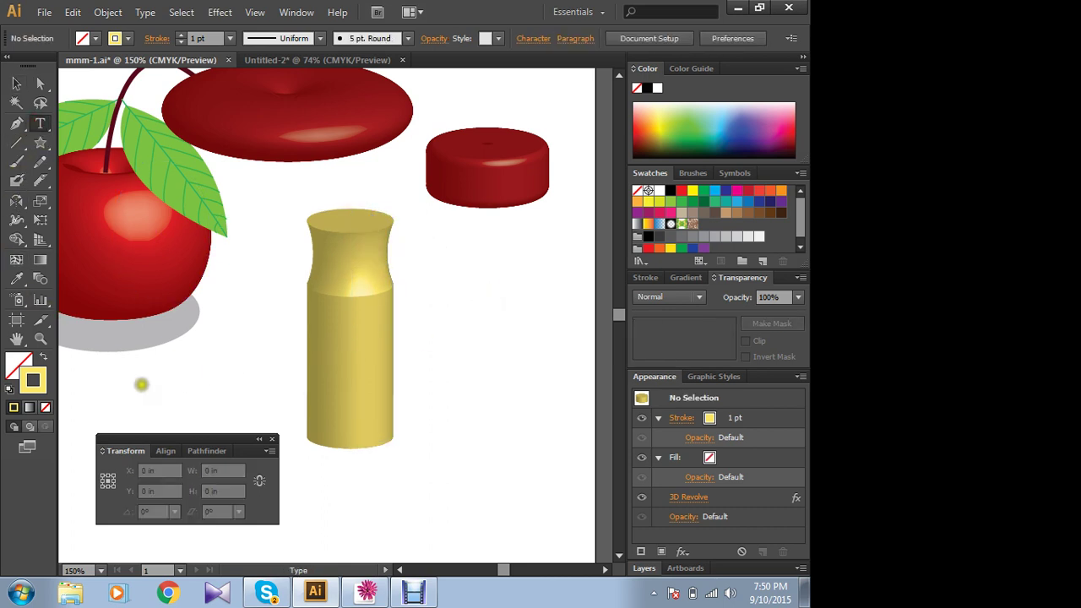
click(33, 380)
click(748, 152)
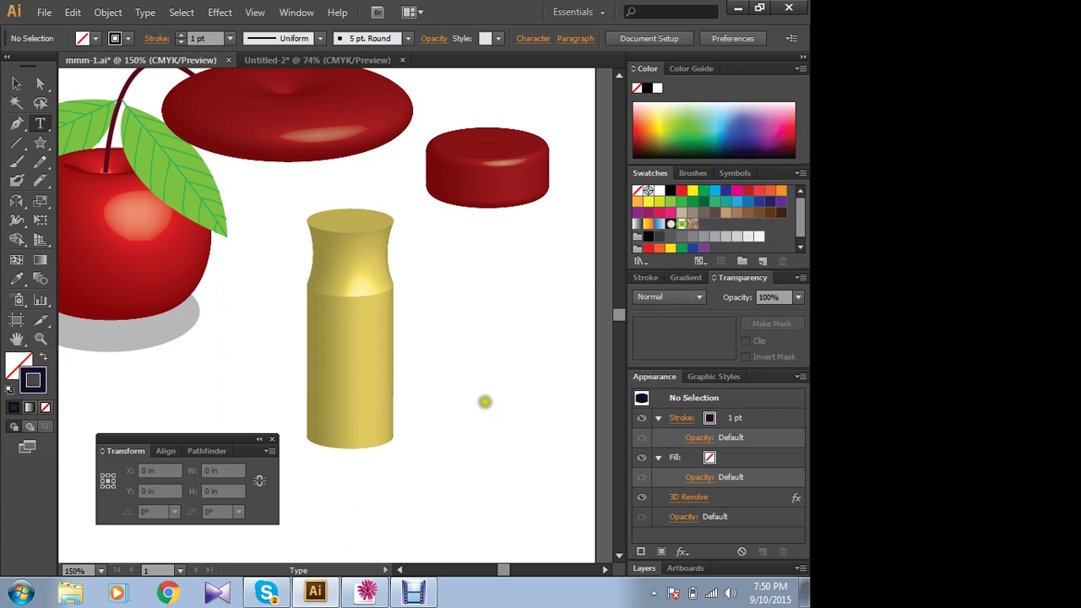
click(322, 387)
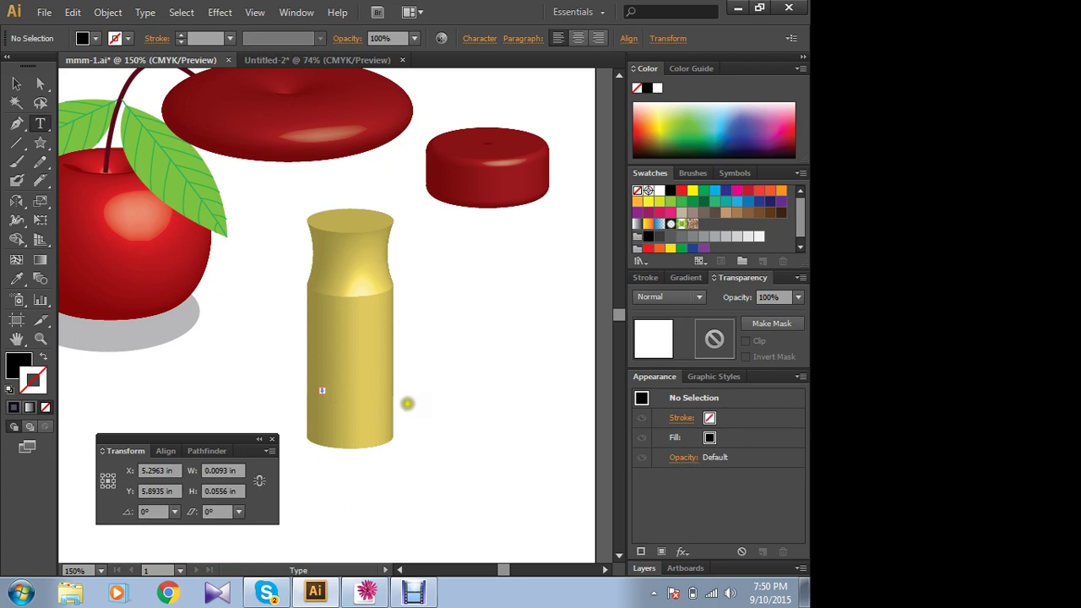
key(Escape)
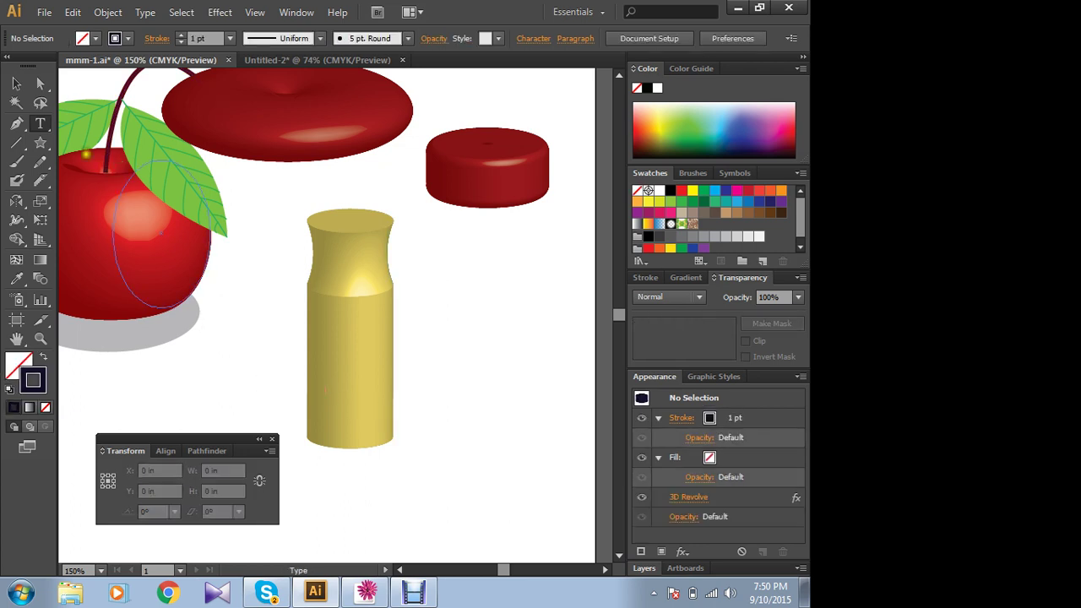
click(197, 374)
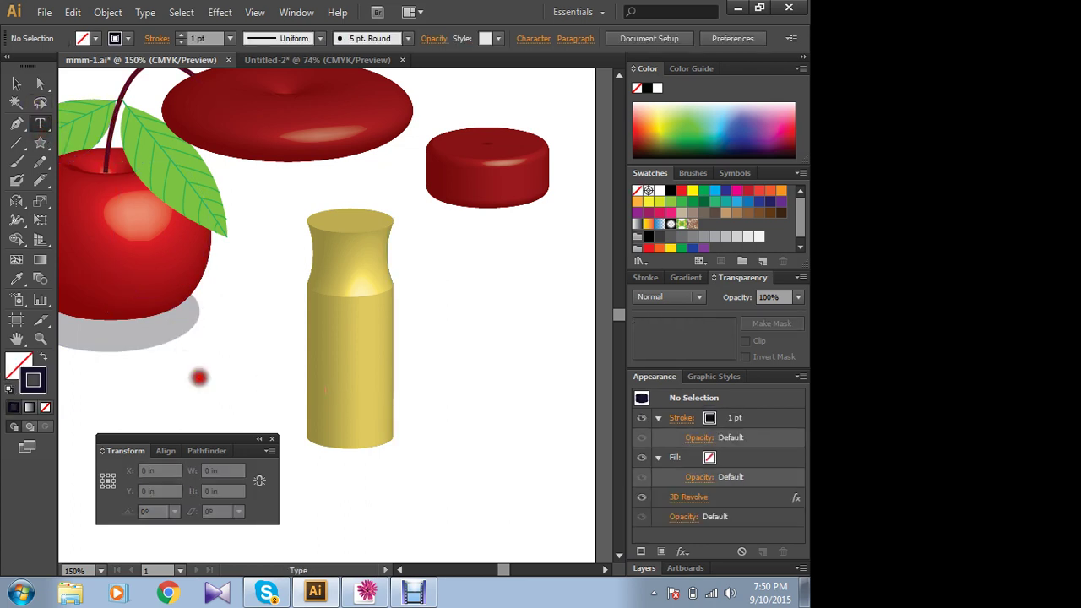
text(J)
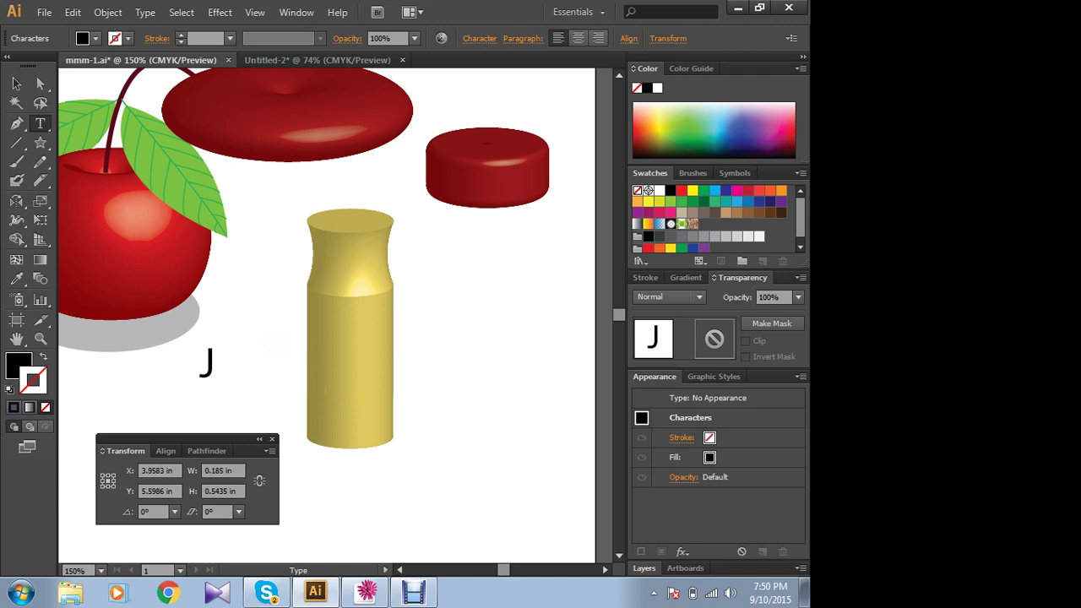
text(aba)
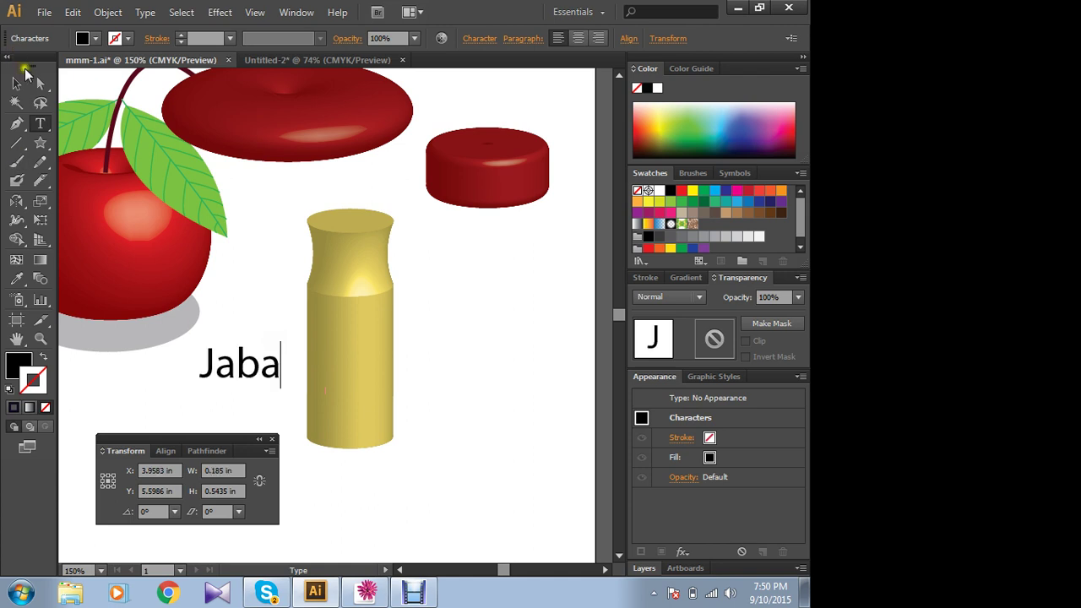
- Shrink the 'Jaba' text and position it near the bottle's base
click(17, 82)
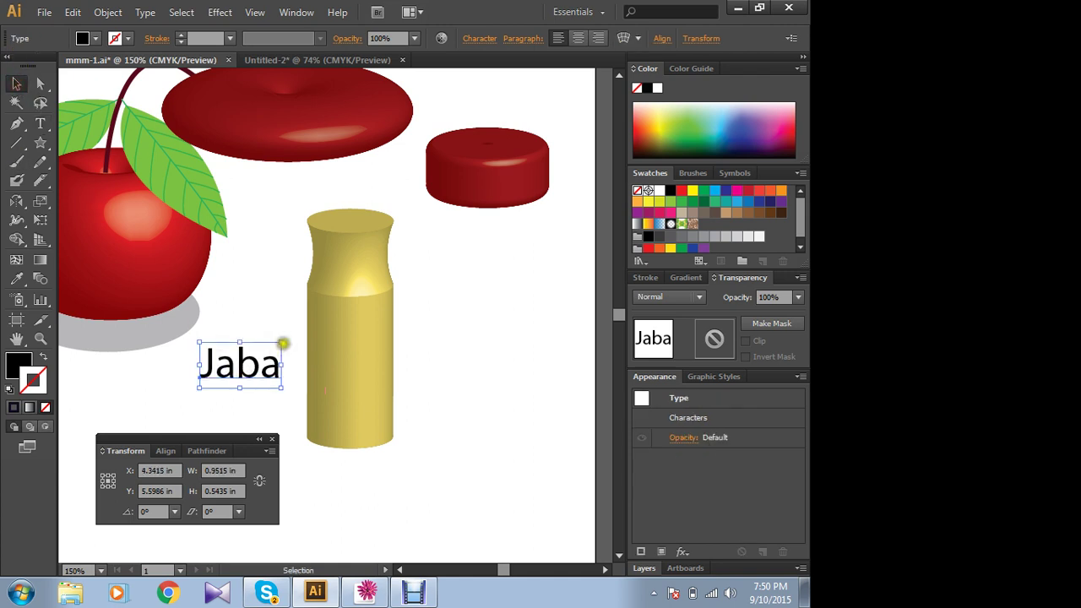
mouse_move(282, 341)
mouse_down()
mouse_move(253, 351)
mouse_move(363, 414)
mouse_move(355, 412)
mouse_up()
click(478, 371)
click(361, 408)
click(443, 387)
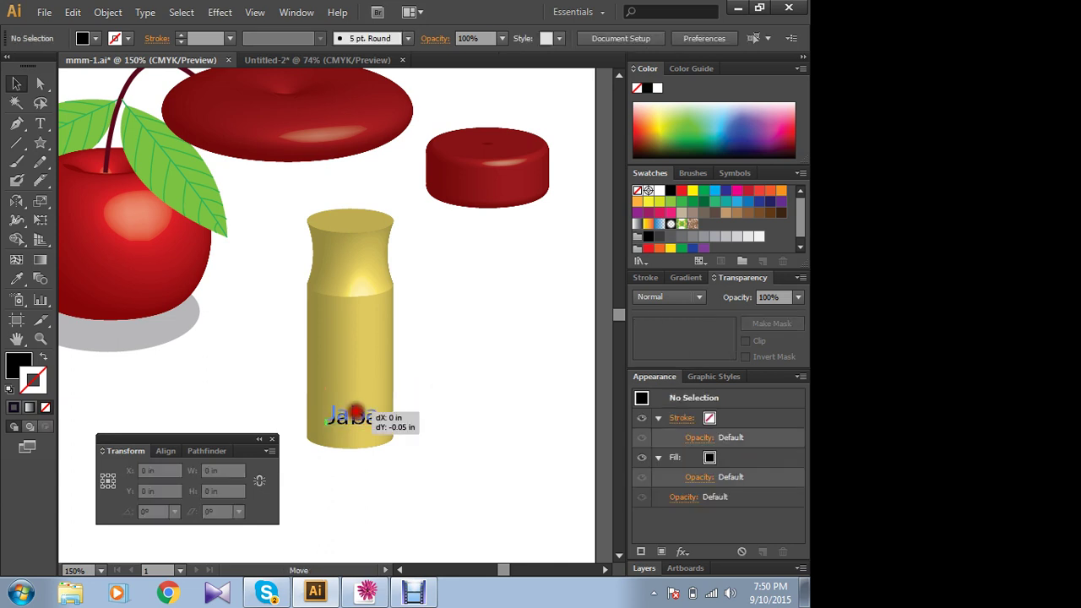
click(463, 371)
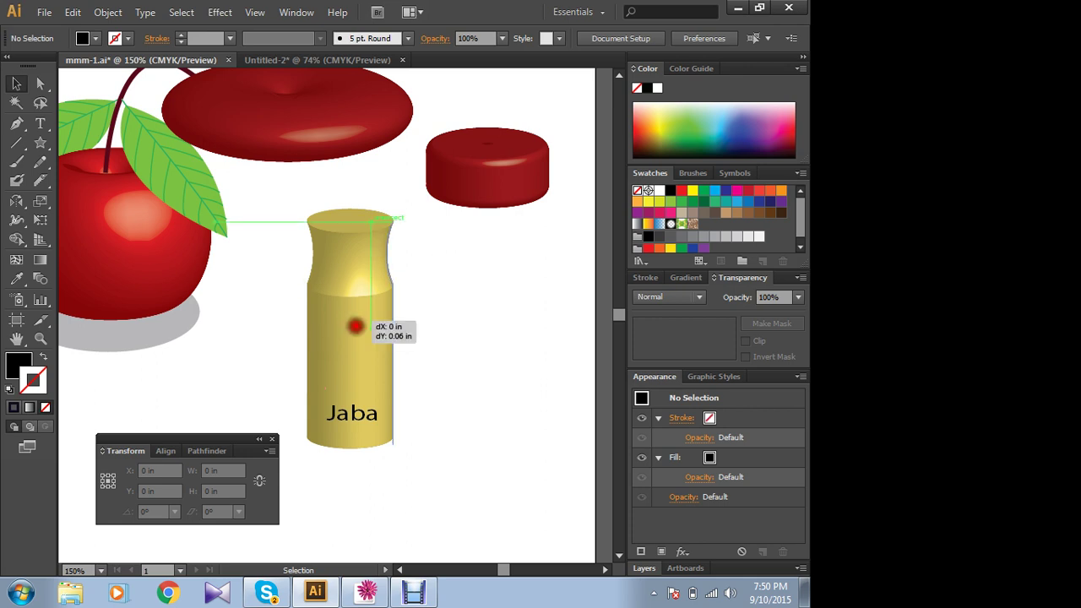
- Try several cyan and blue shades on the yellow bottle, ending on a soft steel blue
click(354, 323)
click(711, 127)
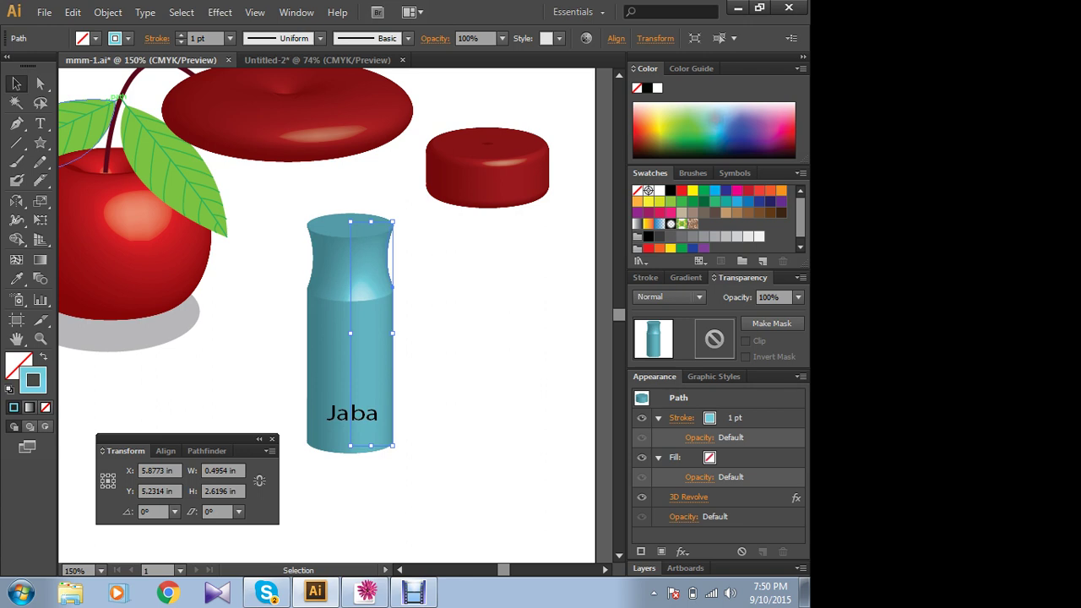
click(715, 125)
click(715, 135)
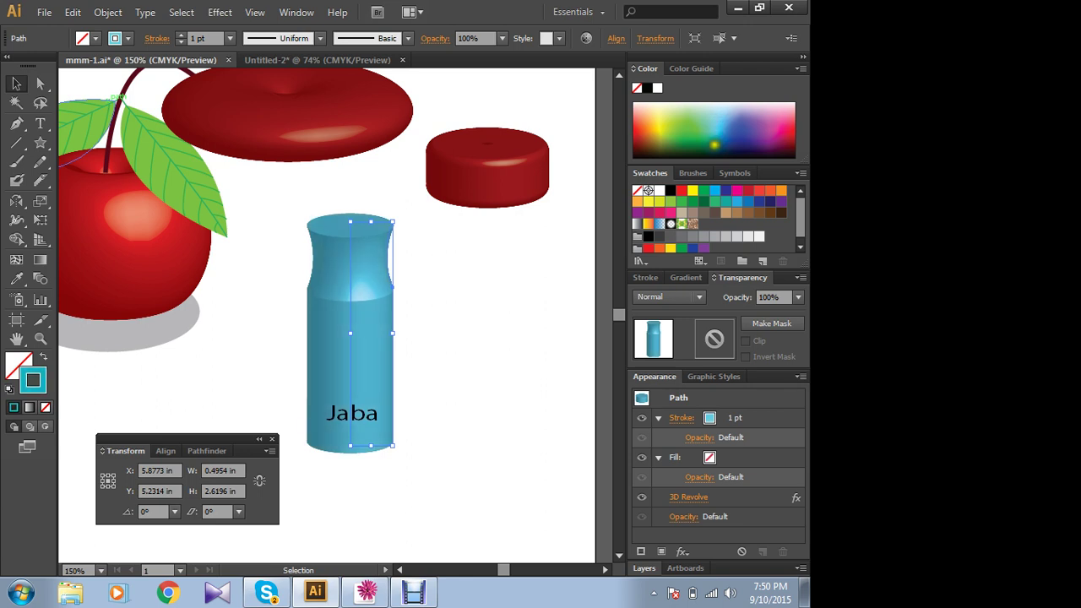
drag(715, 145, 719, 179)
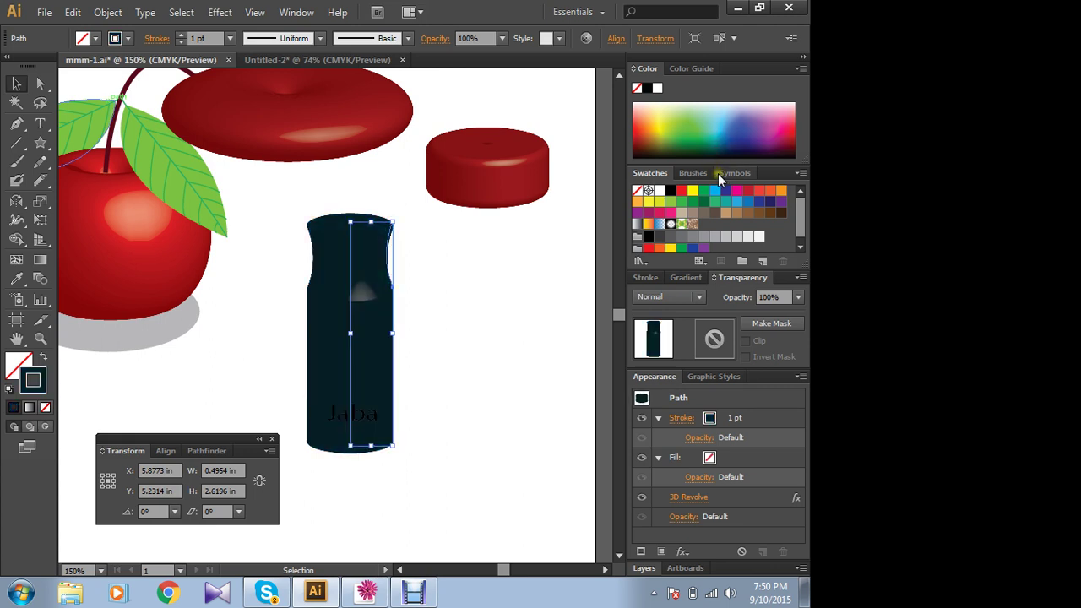
click(717, 135)
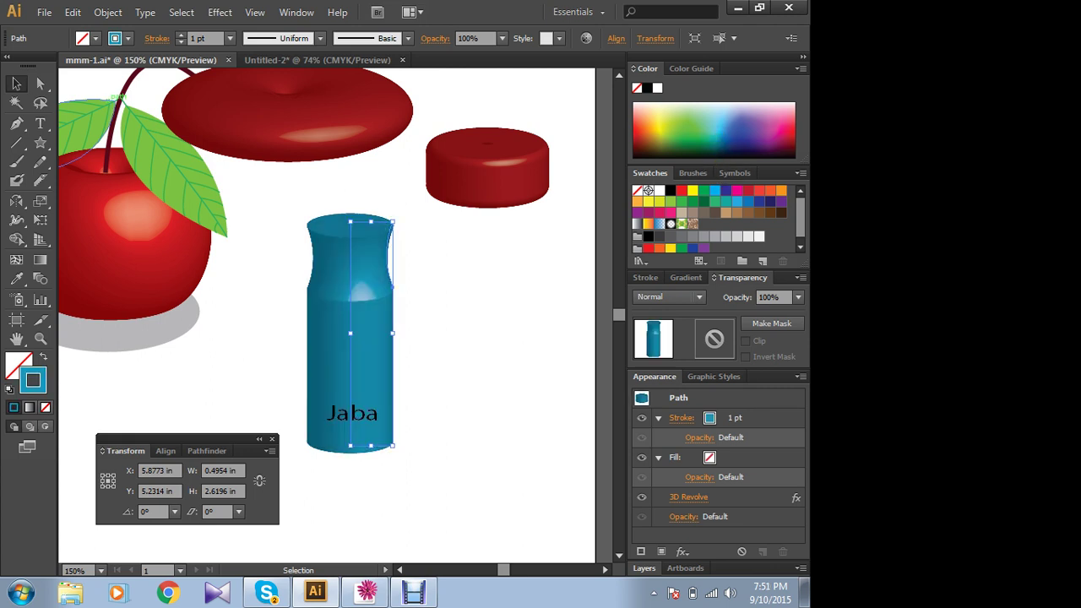
click(724, 120)
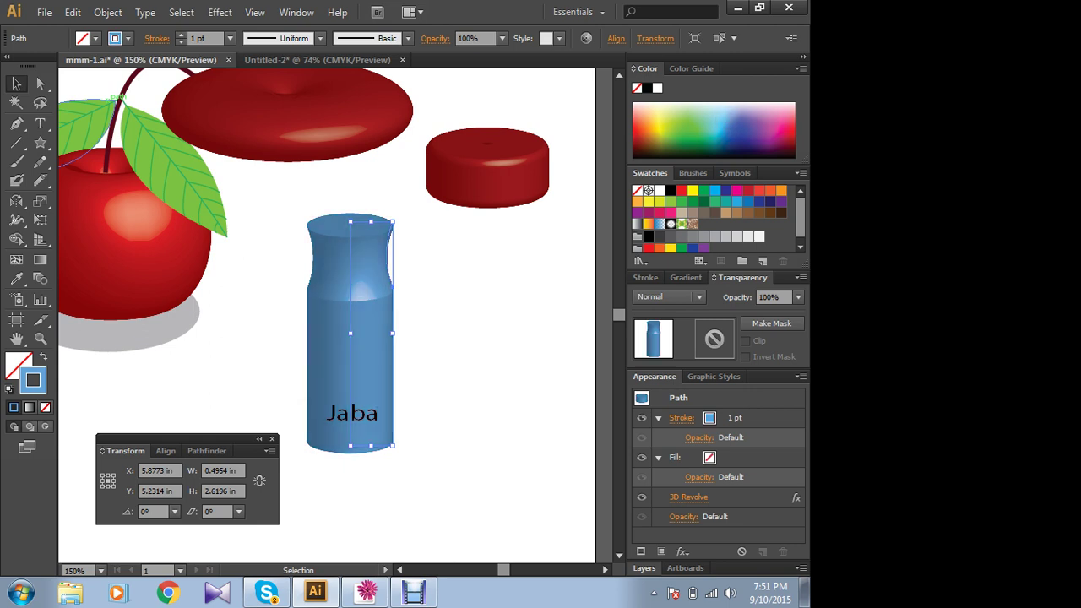
click(458, 332)
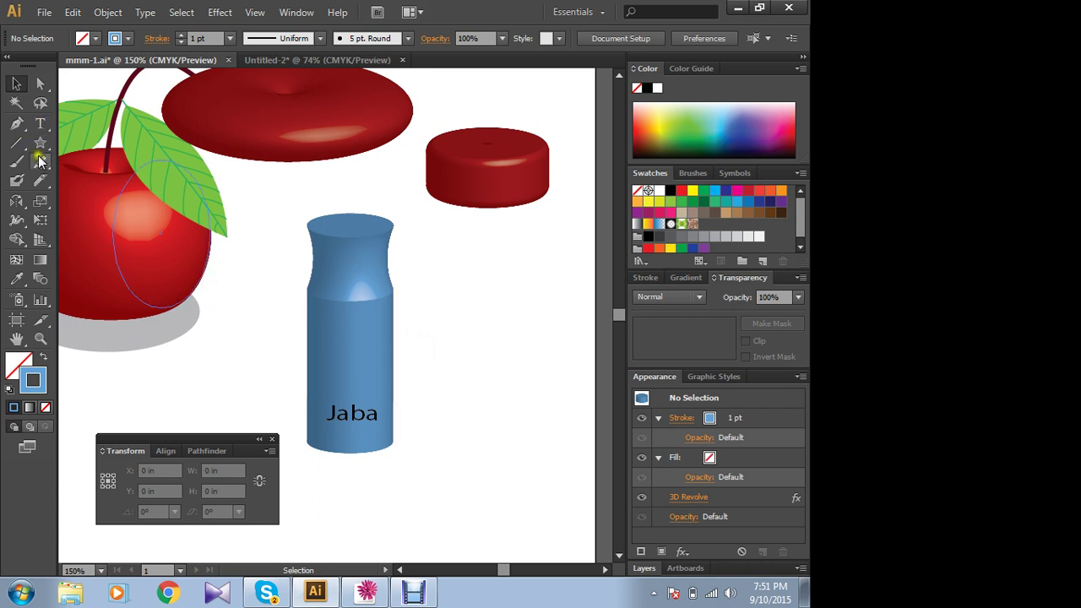
click(16, 124)
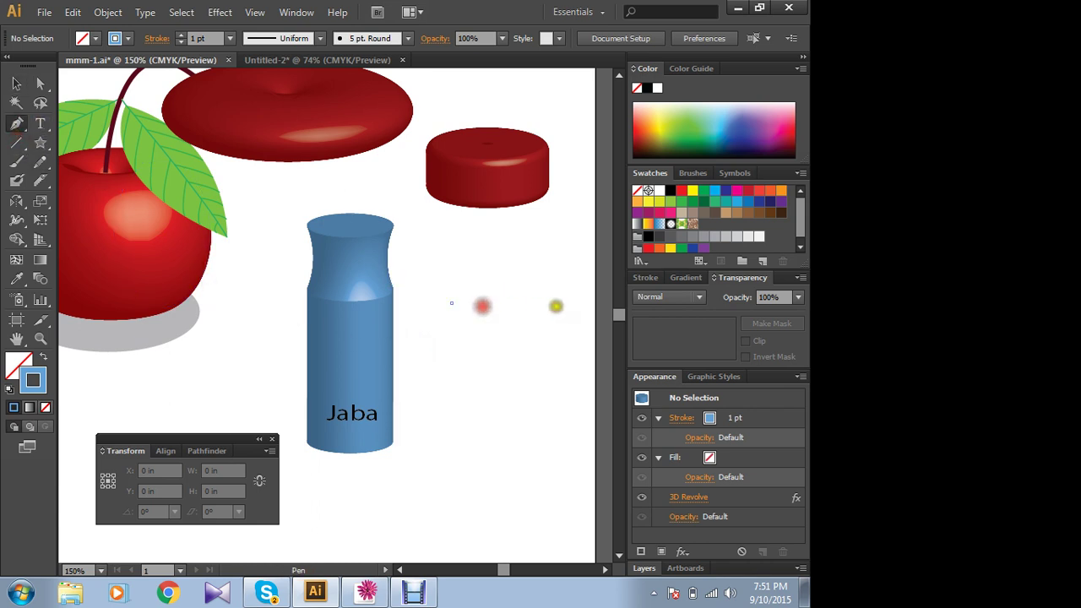
click(564, 308)
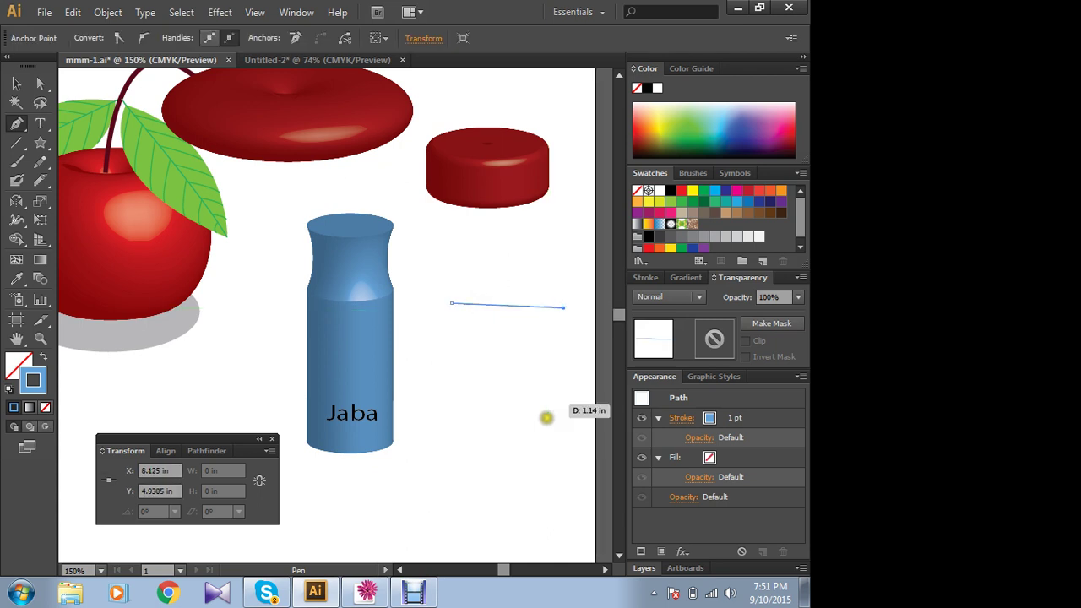
key(ctrl+z)
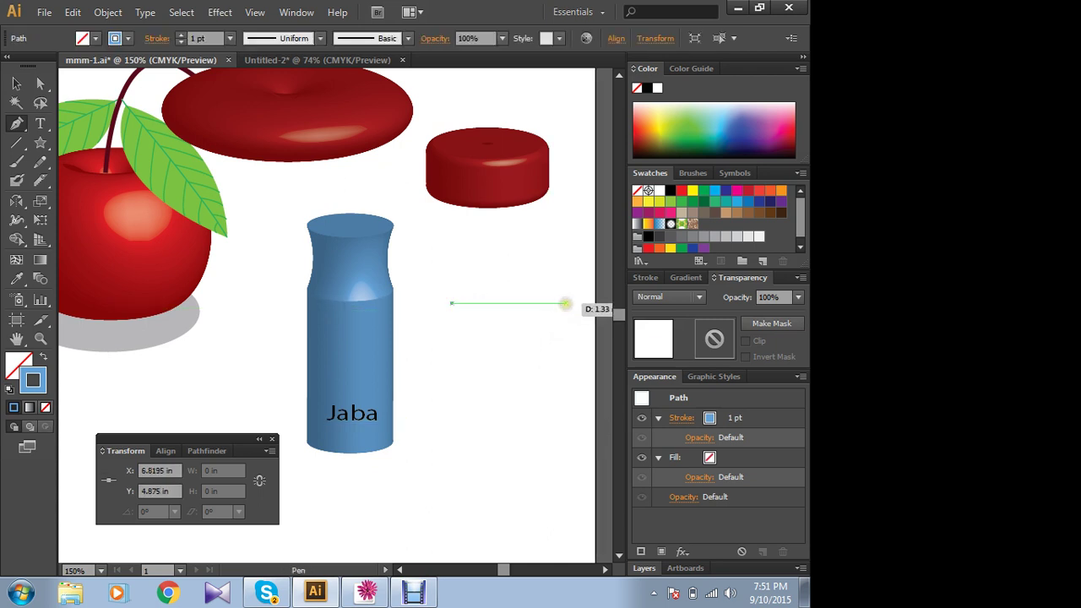
click(565, 303)
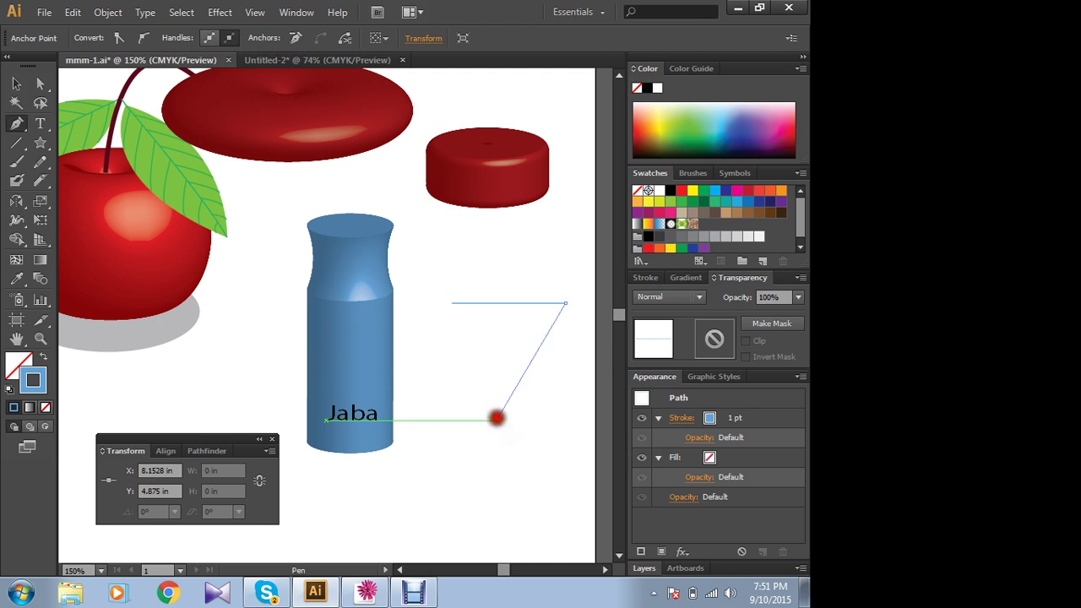
click(573, 512)
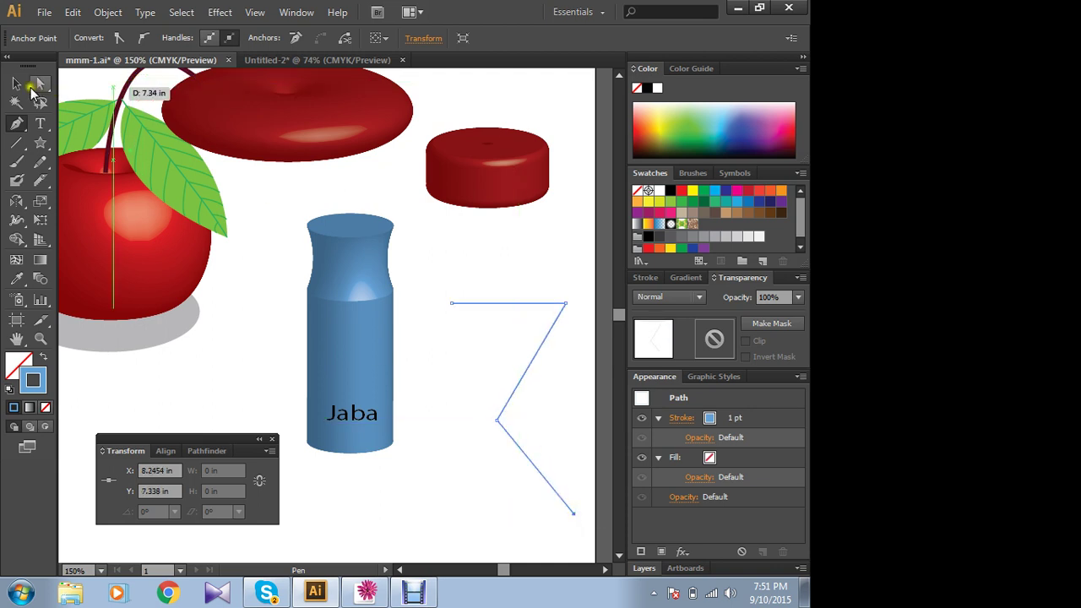
click(17, 84)
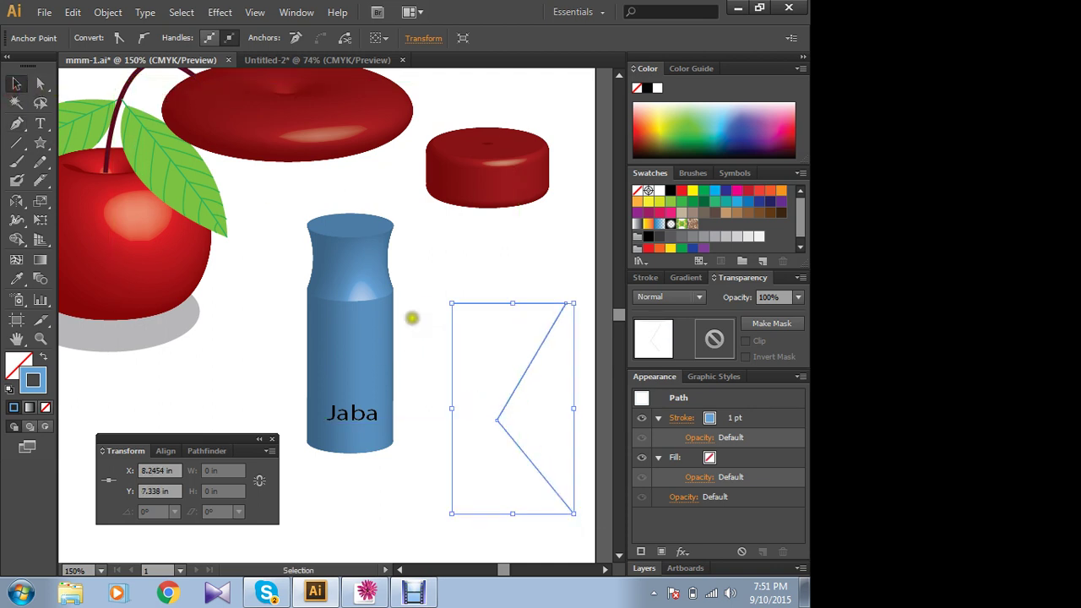
click(218, 12)
click(237, 103)
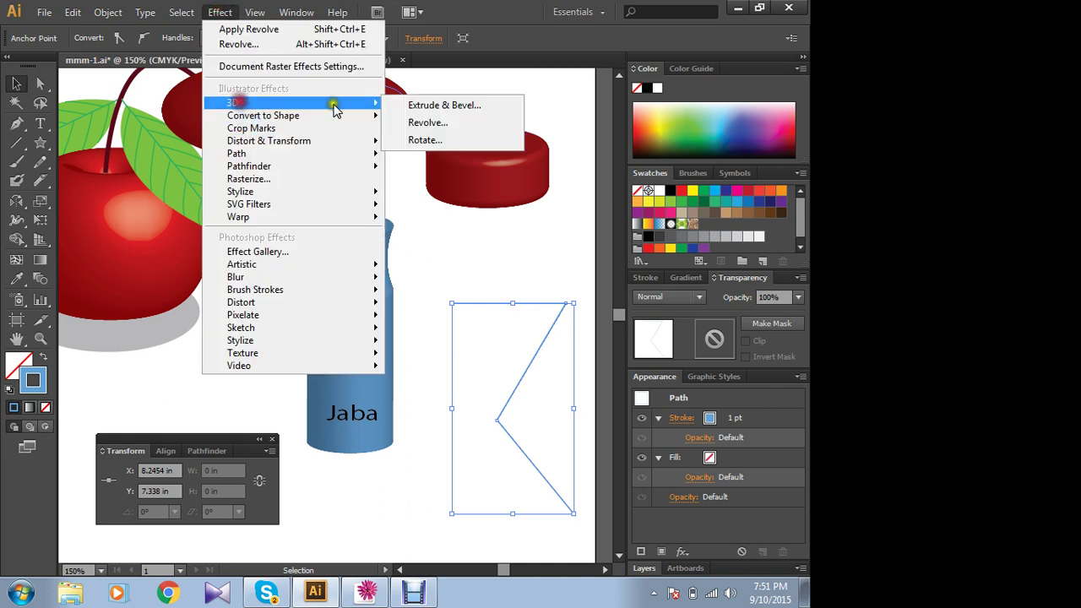
click(426, 122)
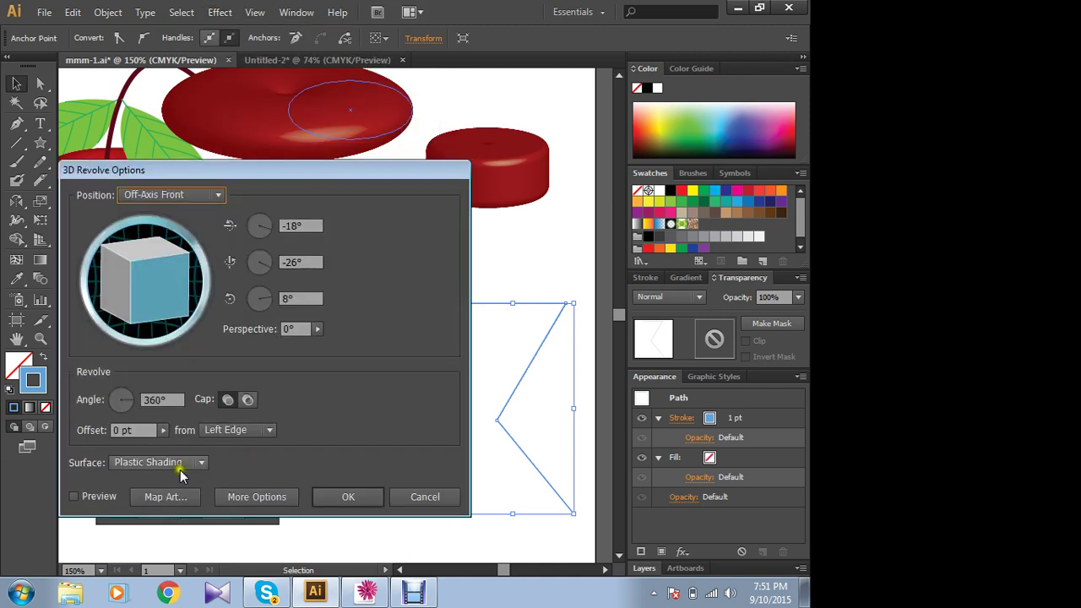
click(81, 496)
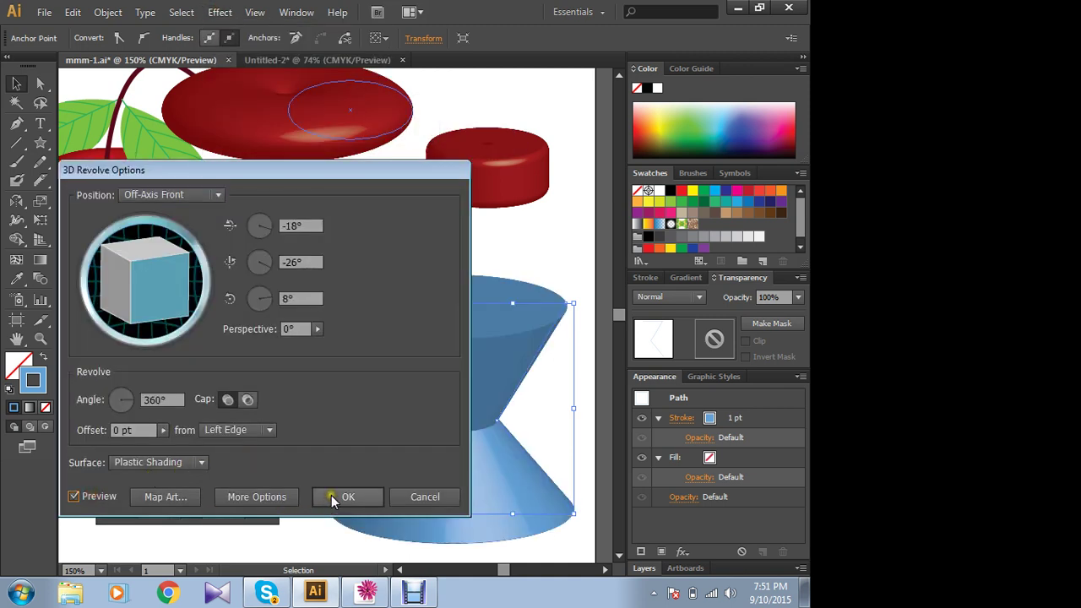
click(331, 495)
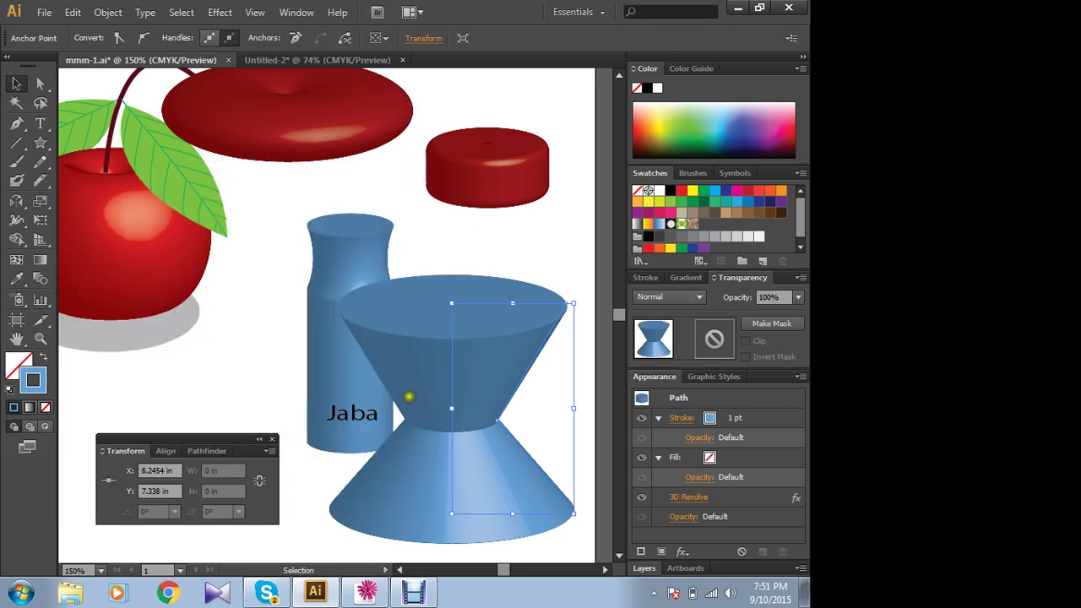
drag(316, 330, 298, 364)
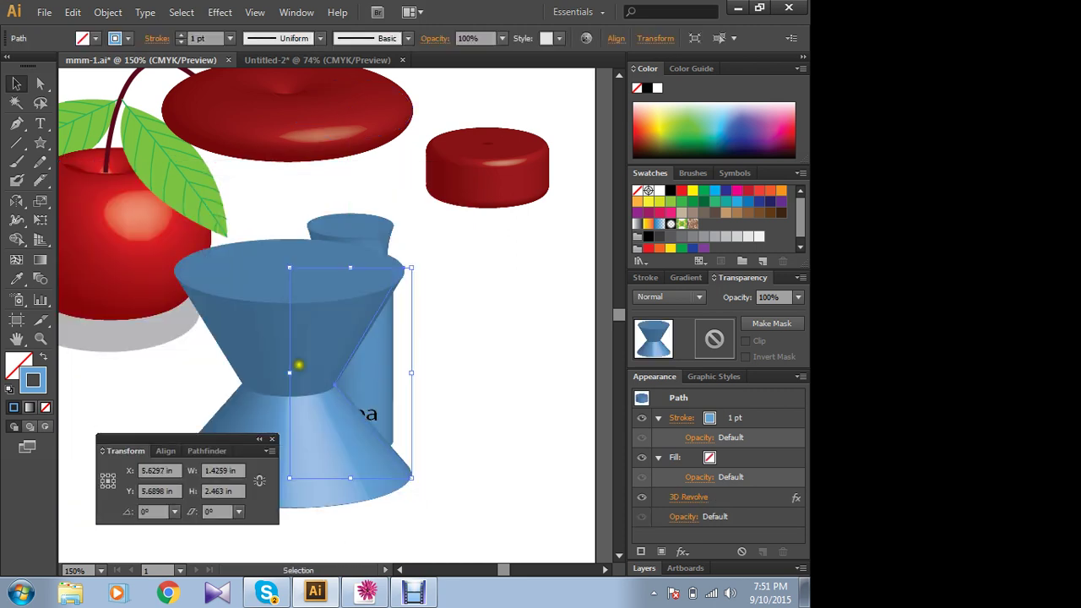
click(672, 140)
drag(221, 331, 322, 313)
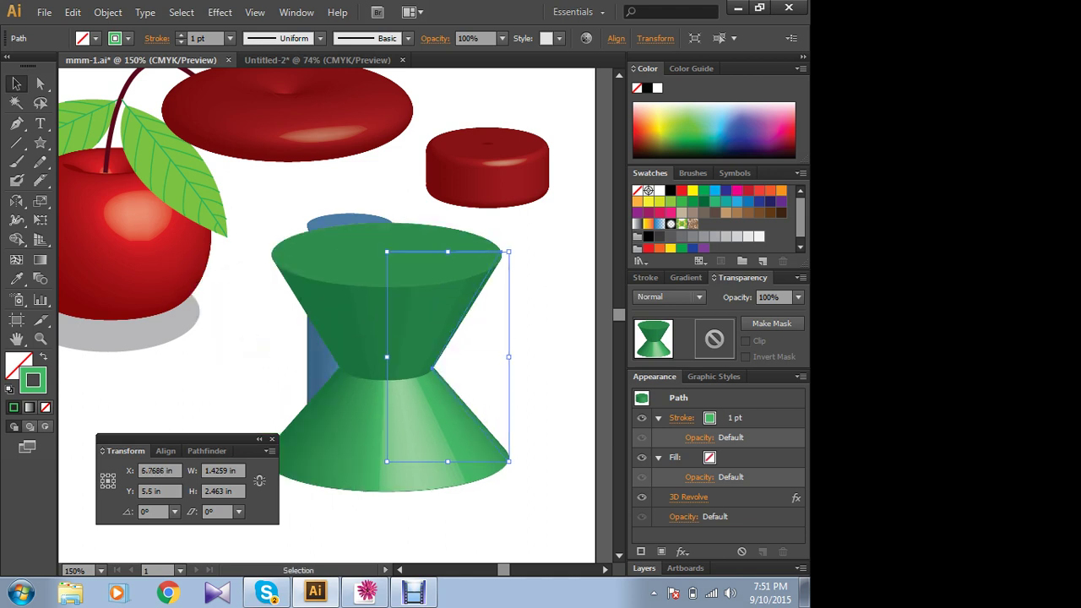
key(Delete)
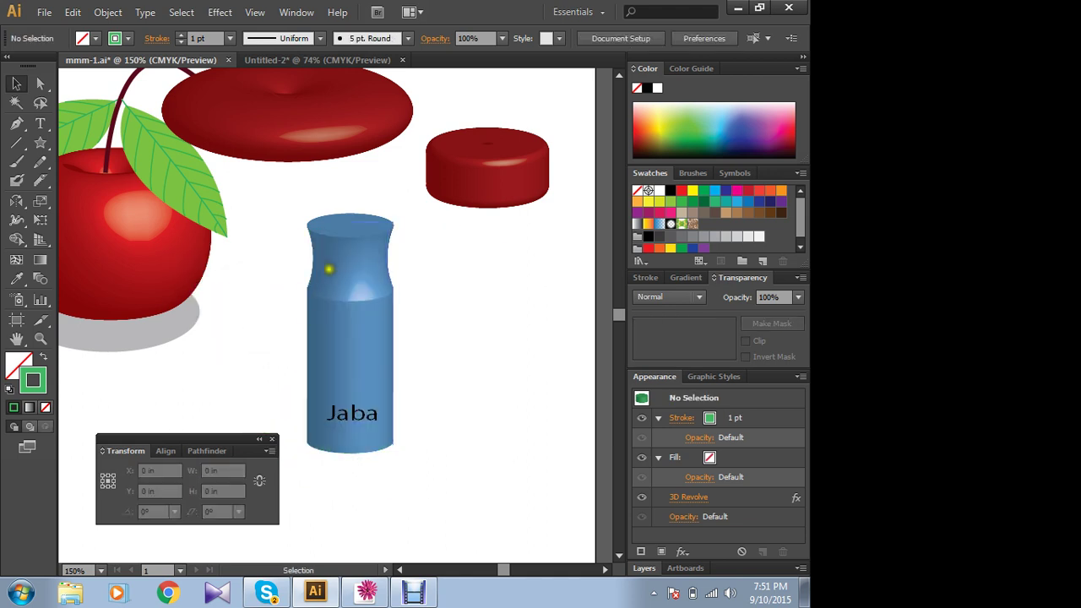
- Move the bottle under the red cap, remove the Jaba label, then nudge the bottle right
drag(342, 294, 480, 265)
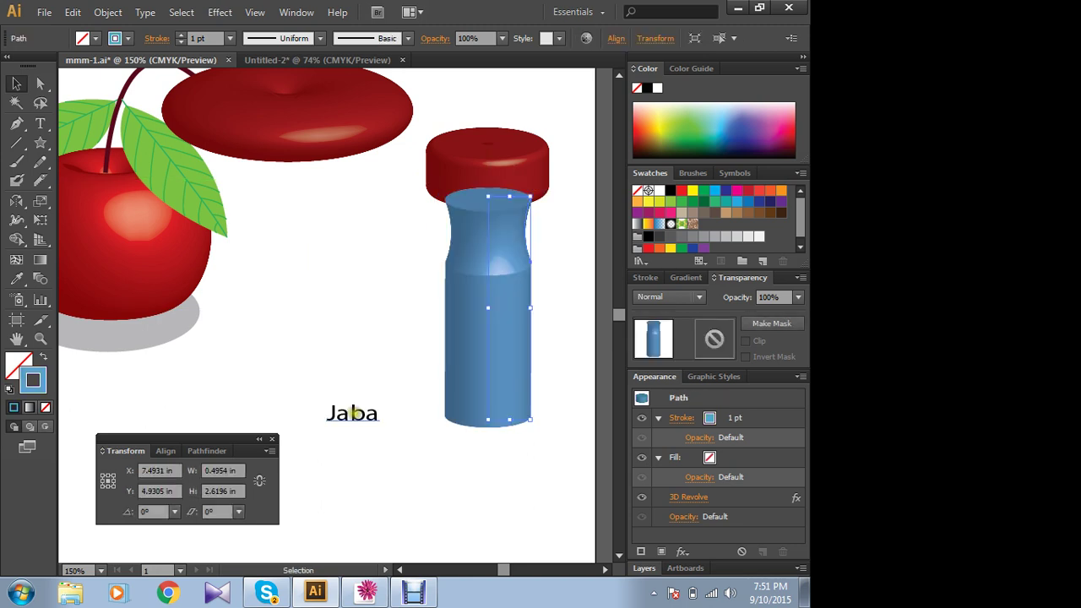
key(ctrl+shift+a)
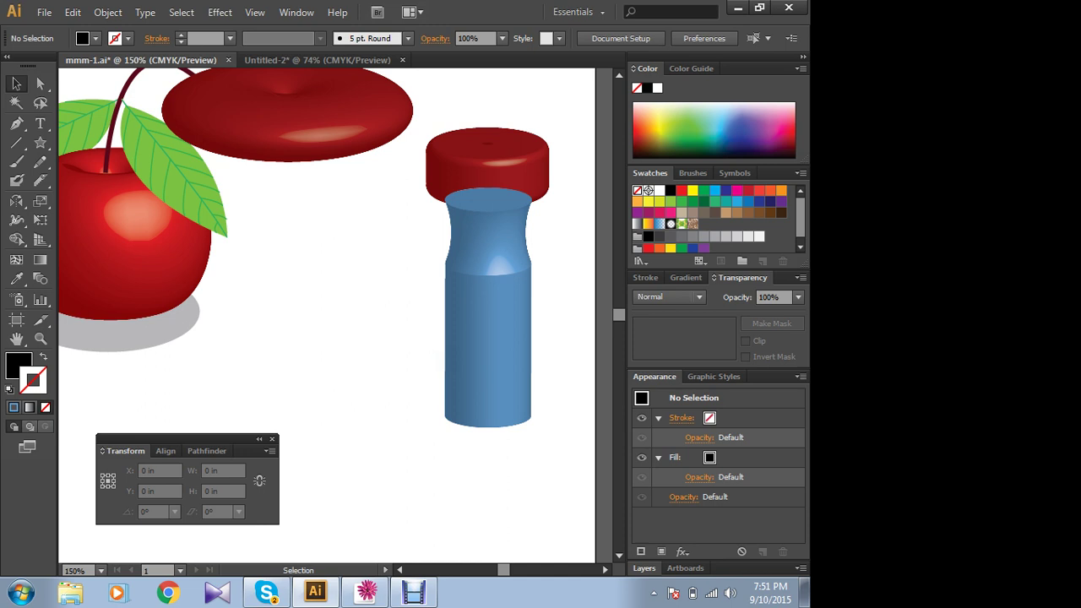
drag(495, 273, 525, 295)
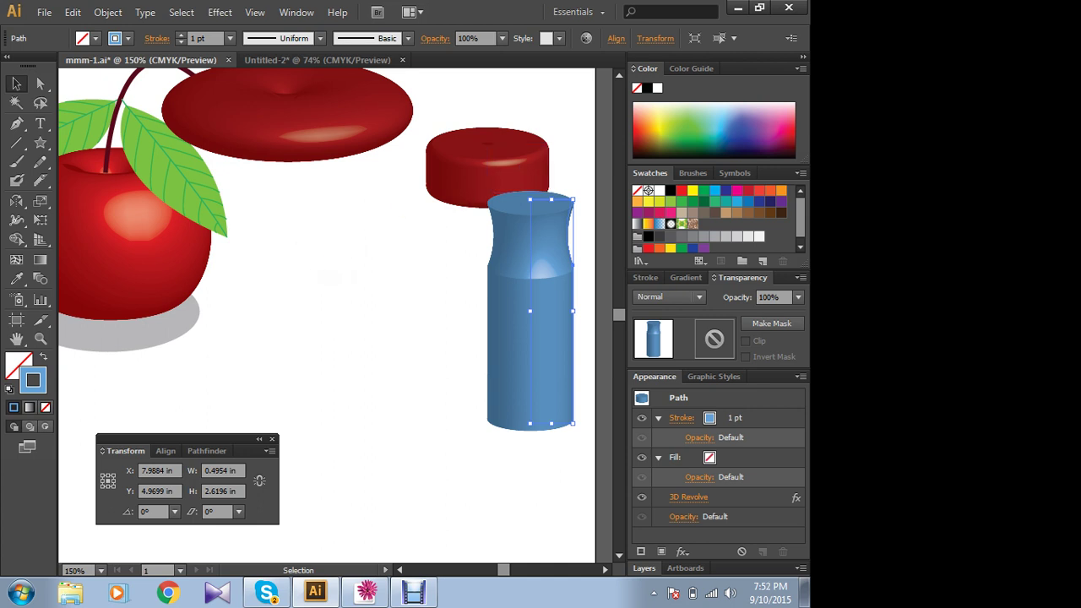
click(122, 229)
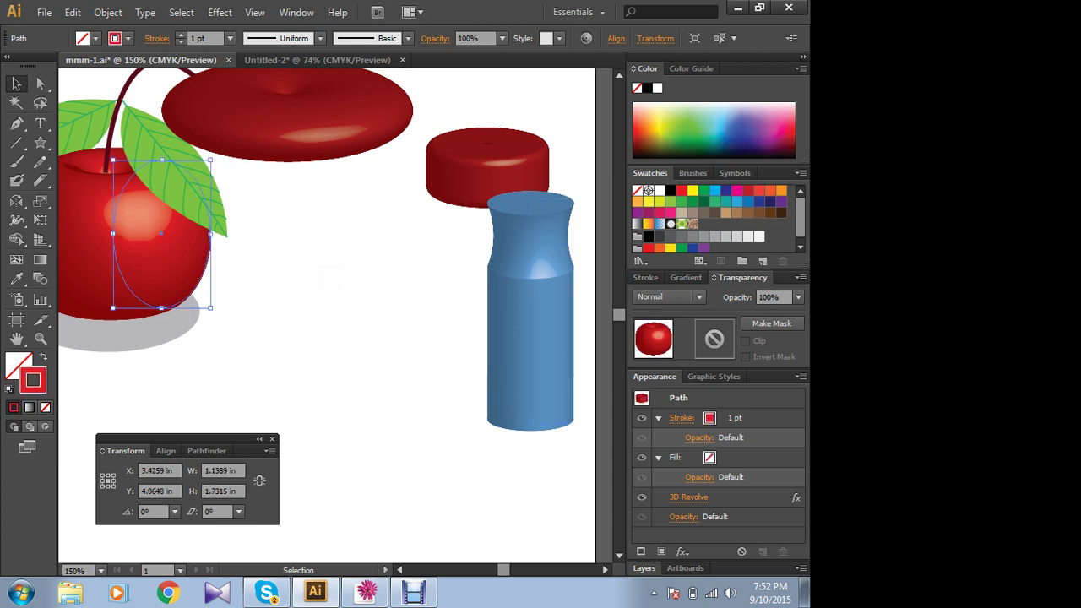
- Try selecting the cherry parts, accidentally pull the left leaf away, and undo it
click(362, 229)
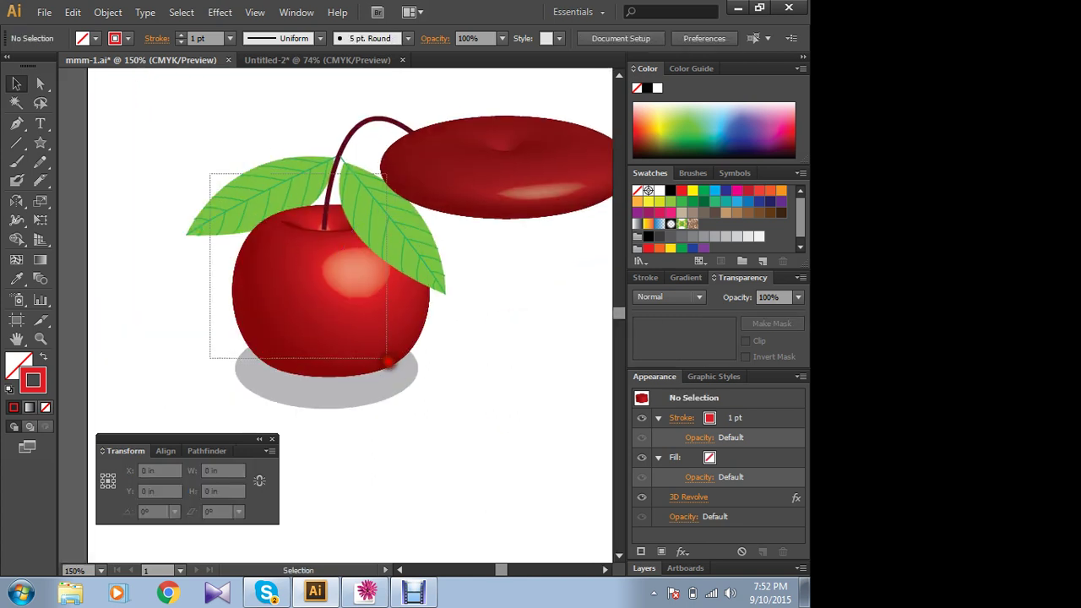
drag(387, 359, 358, 367)
right_click(319, 261)
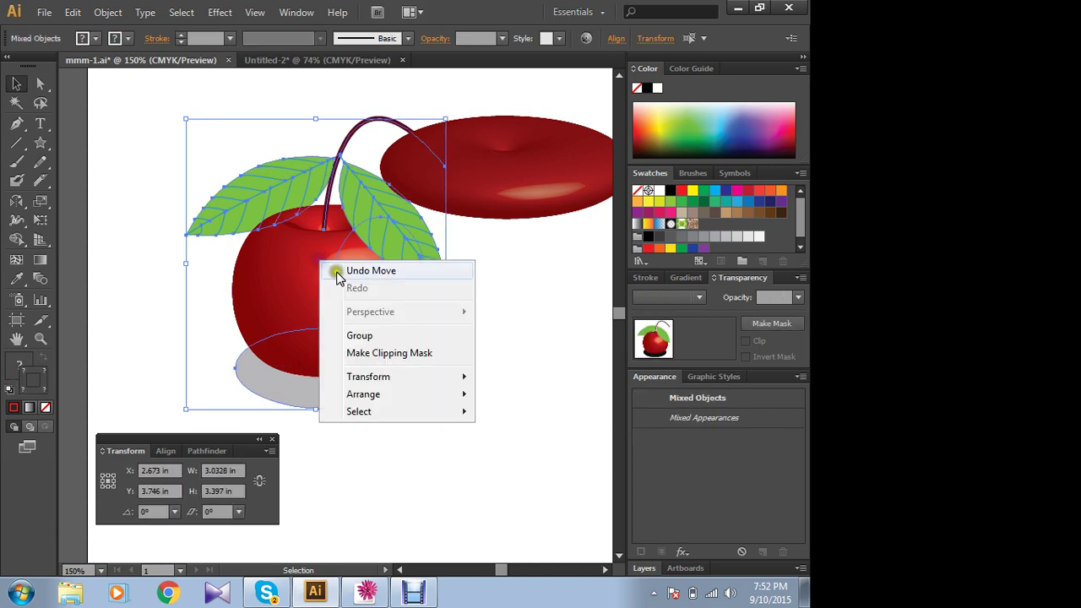
click(541, 279)
drag(274, 185, 168, 133)
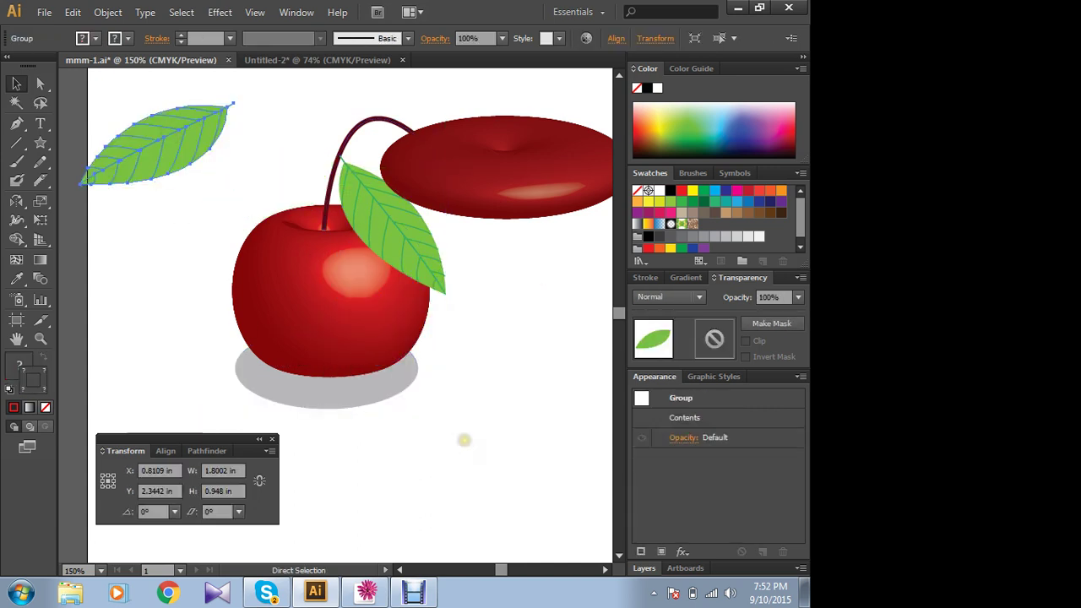
key(ctrl+z)
- Select the cherry, leaves, stem and shadow and group them together
mouse_move(142, 153)
mouse_down()
mouse_move(306, 377)
mouse_move(362, 434)
mouse_up()
right_click(295, 289)
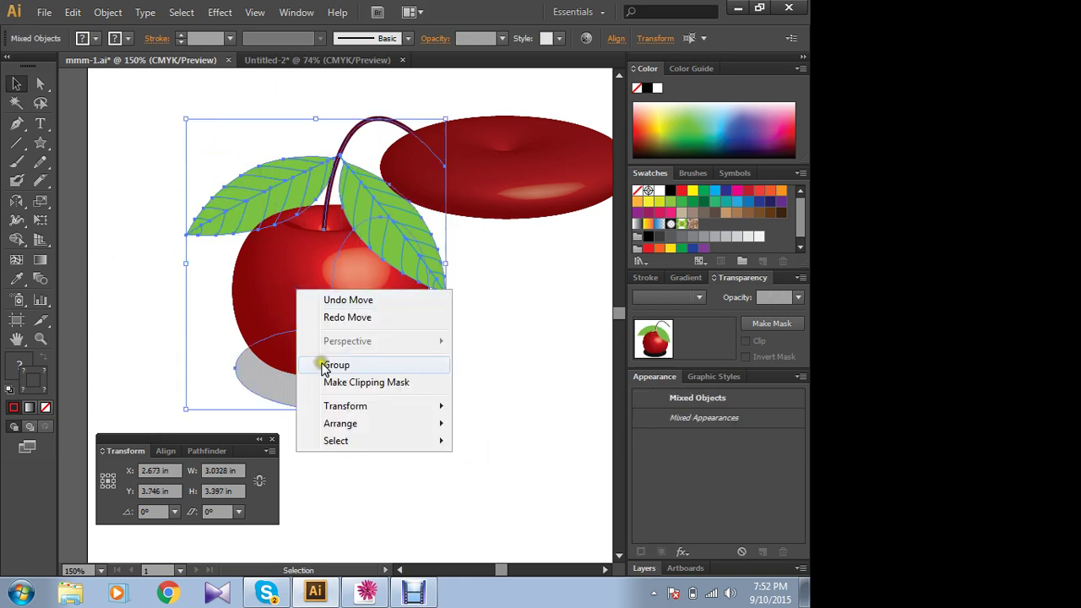
click(289, 364)
key(Delete)
key(ctrl+z)
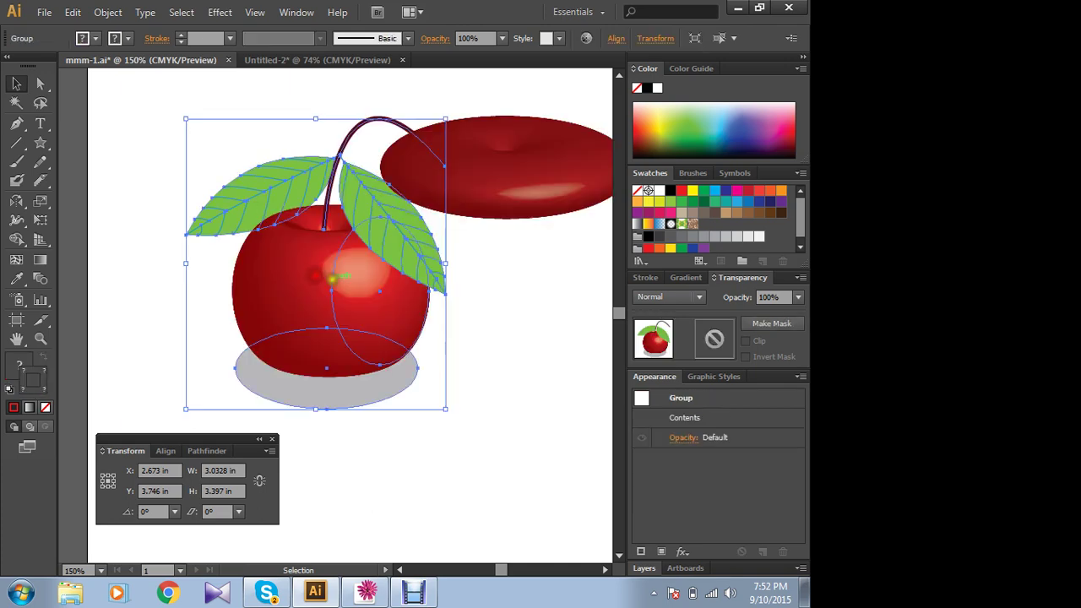
- Move the cherry group beside the red disc, to about X 1.83 in, Y 3.24 in
drag(257, 214, 126, 112)
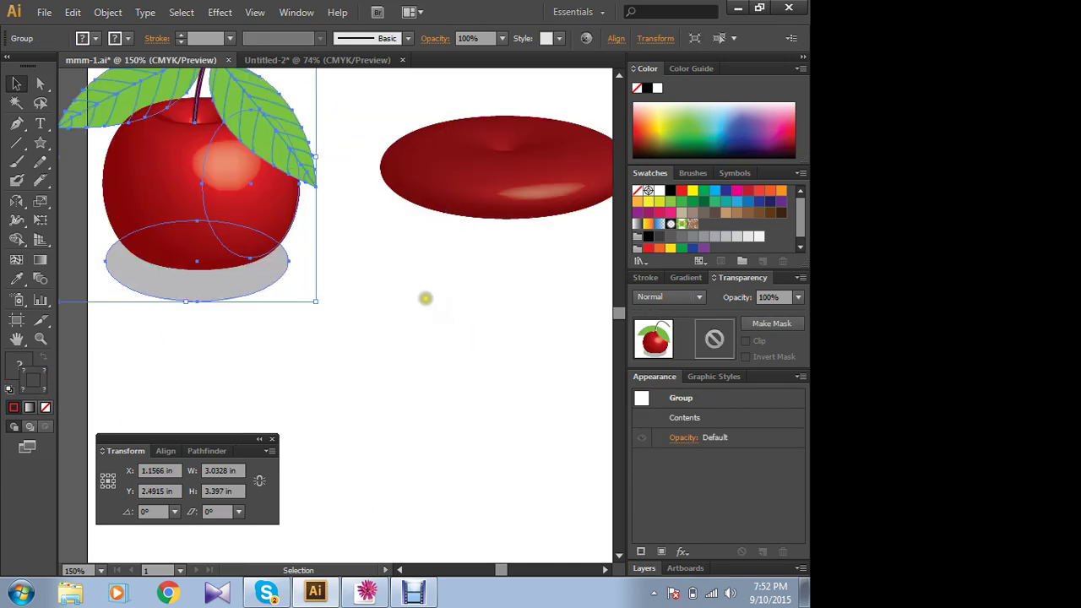
click(302, 257)
drag(203, 192, 257, 257)
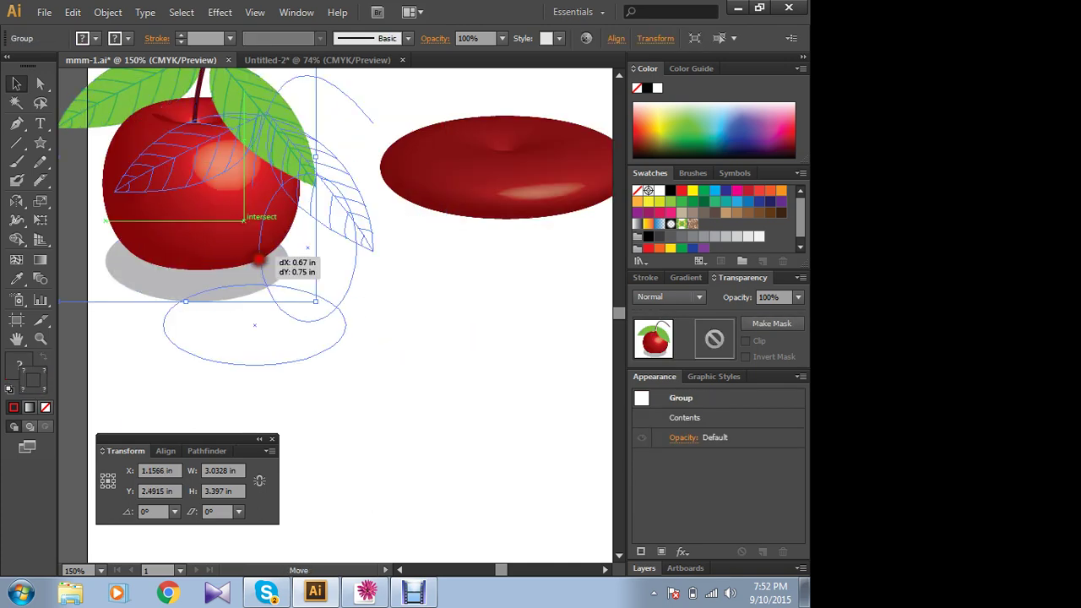
click(37, 149)
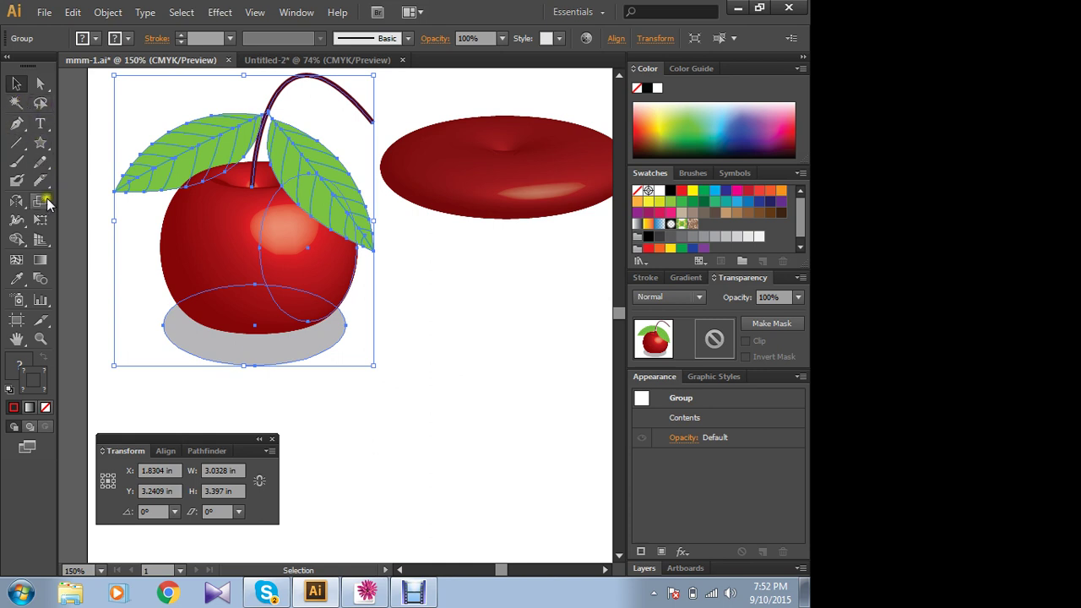
click(10, 124)
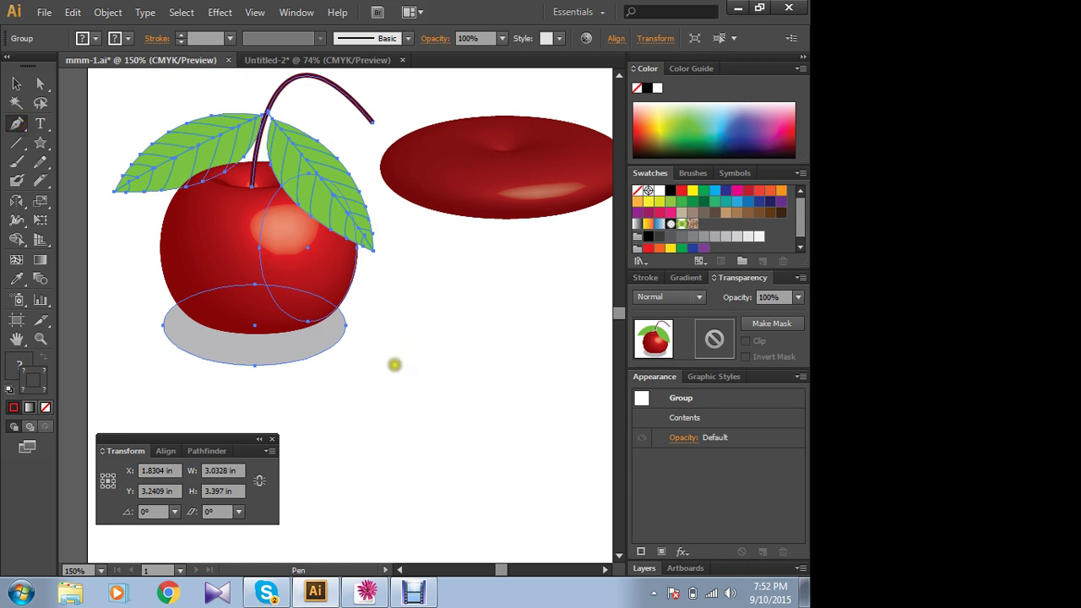
- Draw a curved open profile path below the dimpled disc with the Pen tool
click(428, 327)
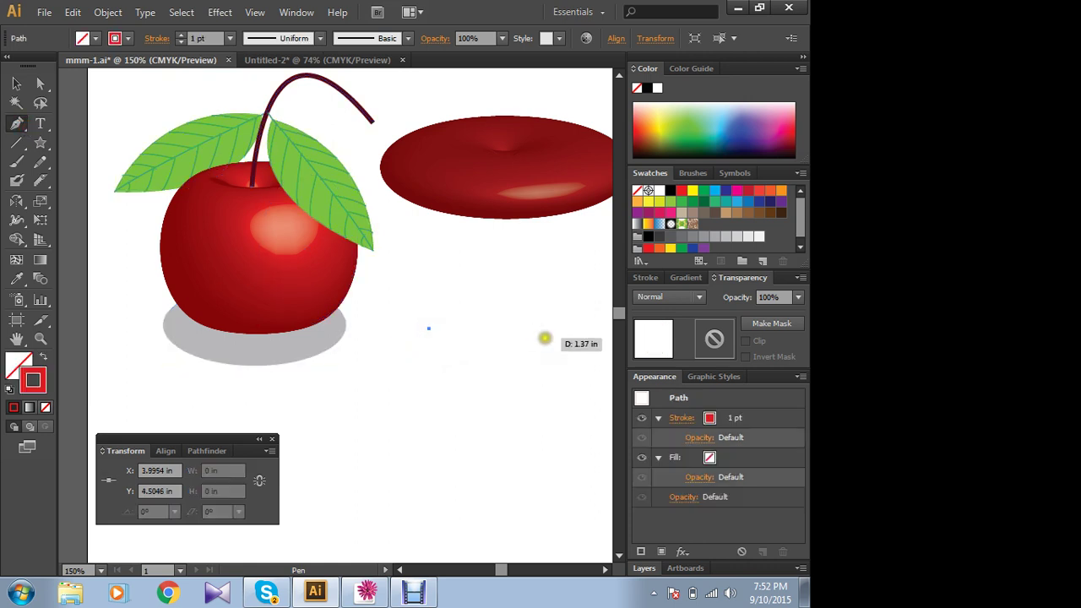
mouse_move(544, 336)
mouse_down()
mouse_move(570, 303)
mouse_move(542, 294)
mouse_up()
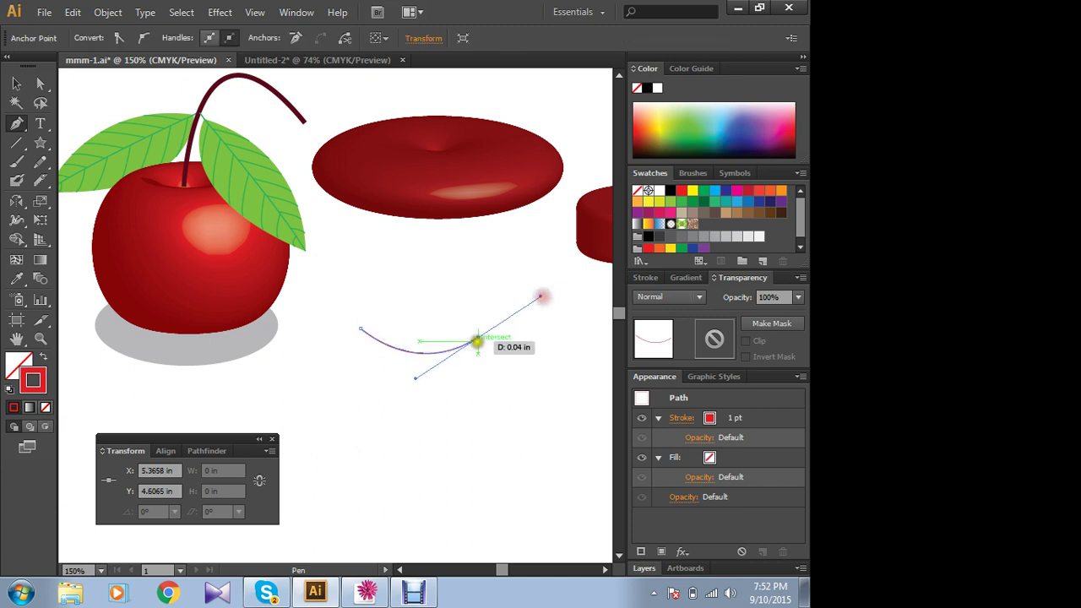
click(478, 336)
drag(442, 462, 481, 513)
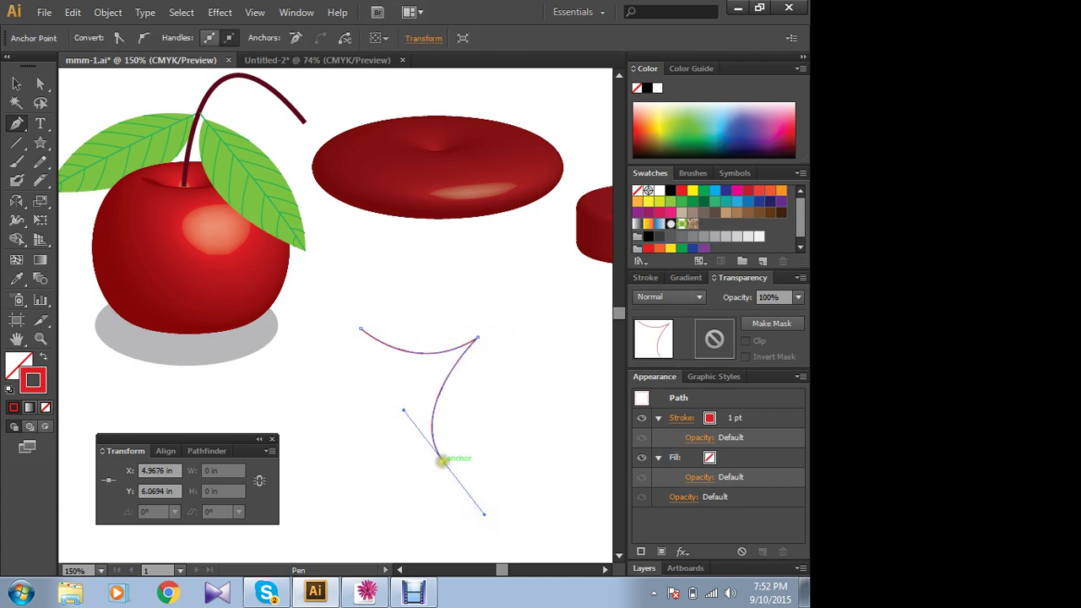
click(442, 461)
- Apply a 3D Revolve effect with preview to the profile, forming a red spool
click(16, 84)
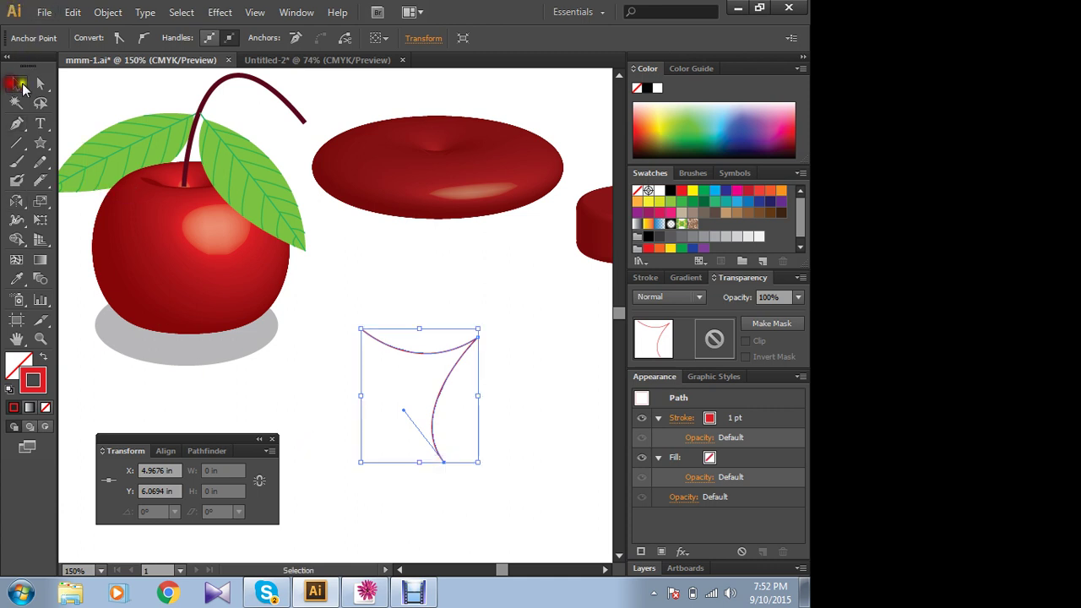
click(218, 13)
mouse_move(232, 102)
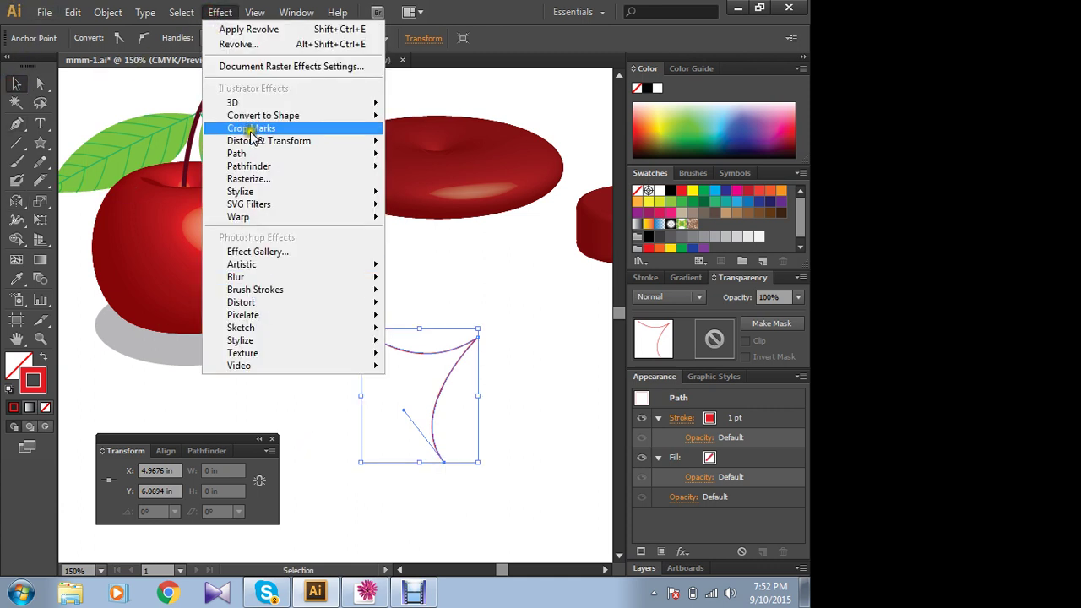
click(422, 123)
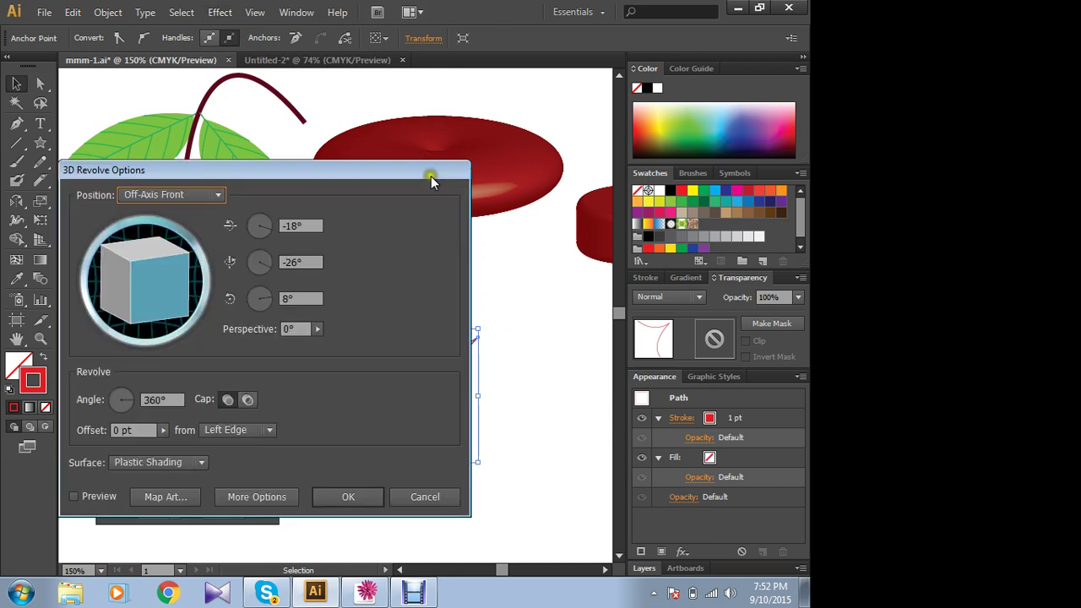
click(73, 498)
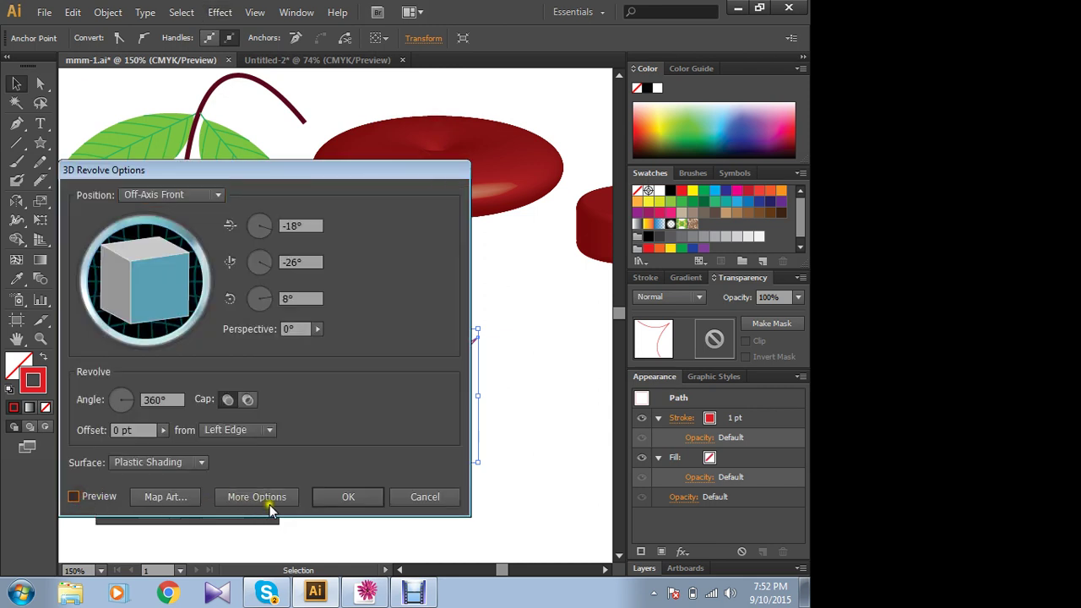
click(343, 496)
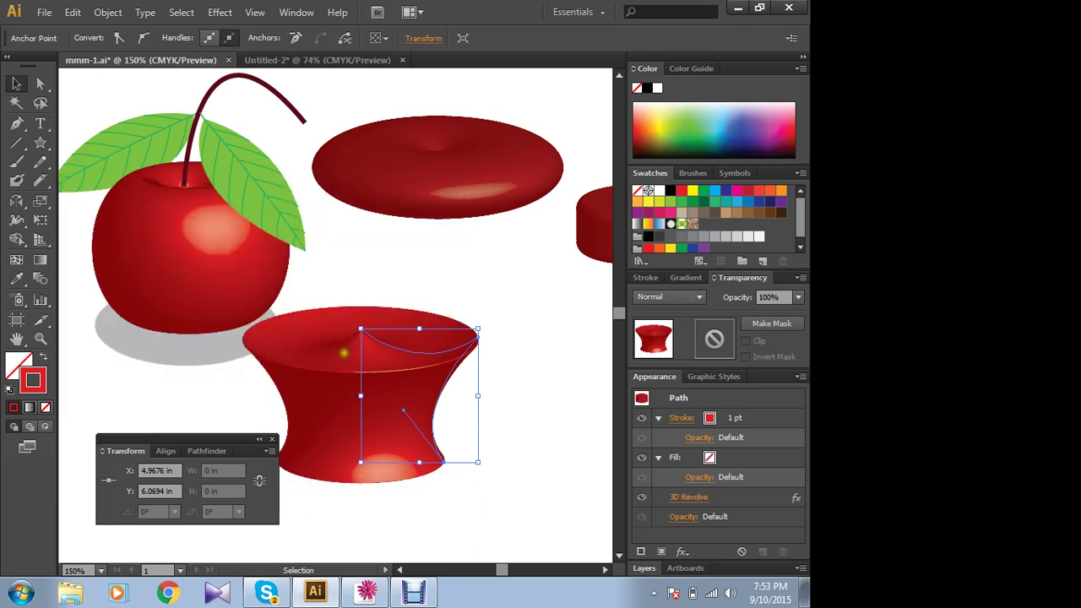
- Move and flip the revolved profile, then lower the teardrop shape onto its base disc
drag(341, 369, 426, 349)
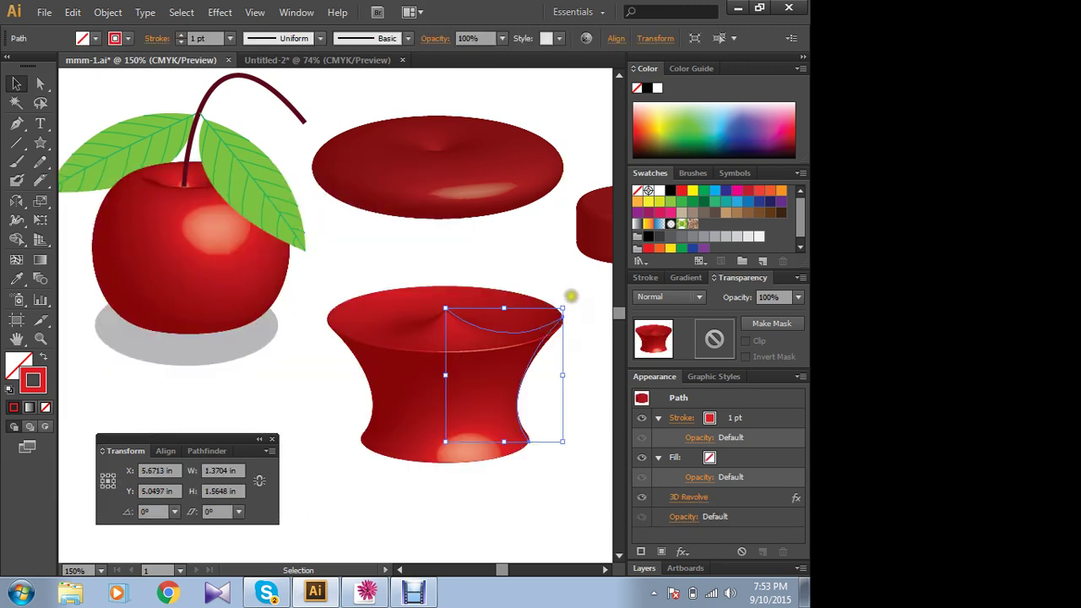
mouse_move(570, 299)
mouse_down()
mouse_move(452, 469)
mouse_move(446, 453)
mouse_move(405, 469)
mouse_up()
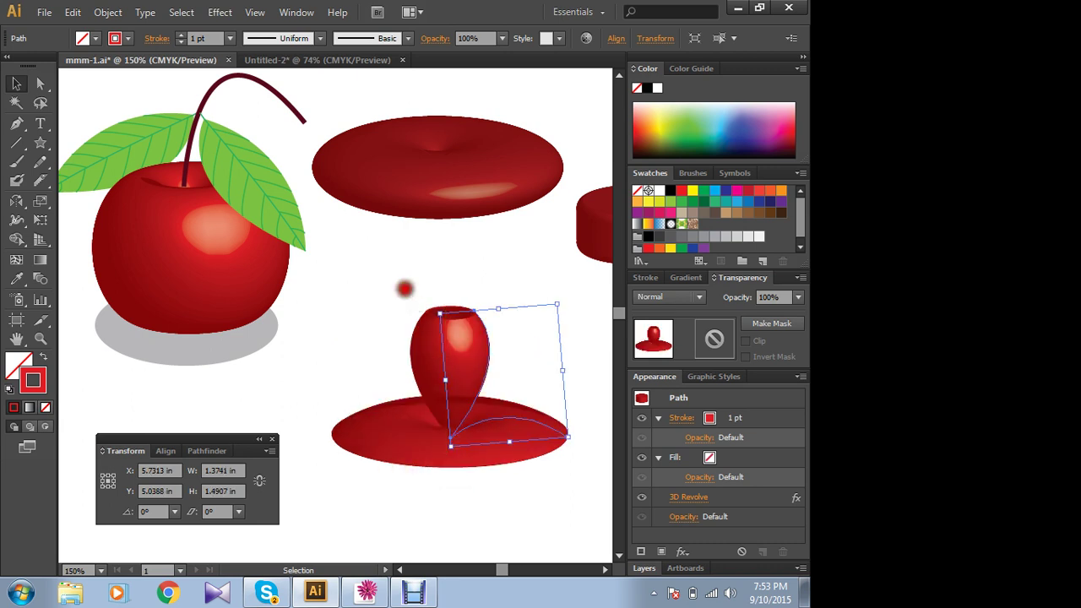
click(399, 287)
drag(452, 365, 414, 297)
click(442, 499)
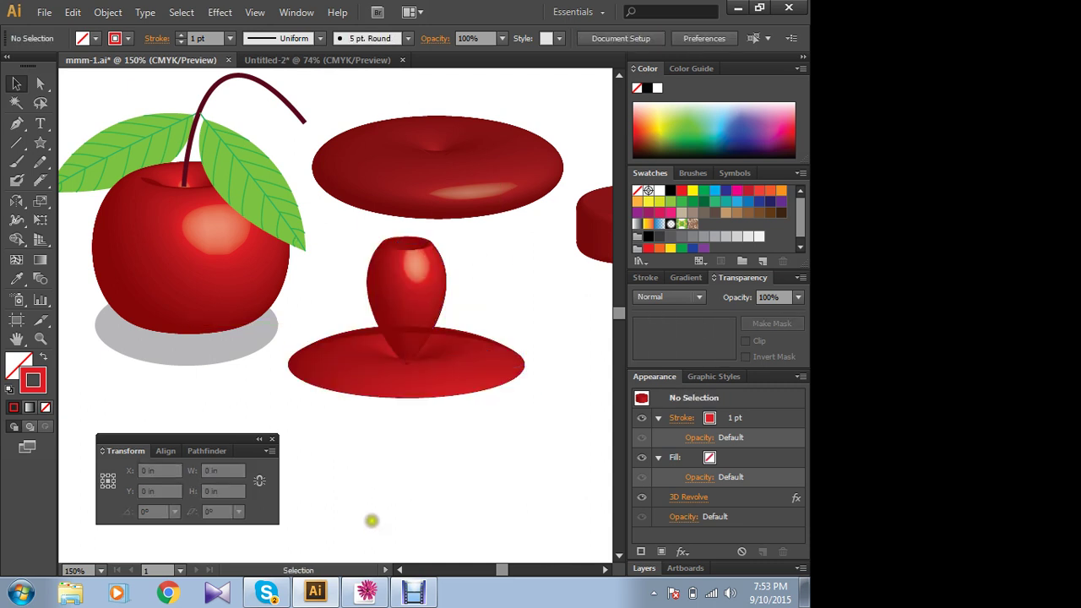
click(399, 290)
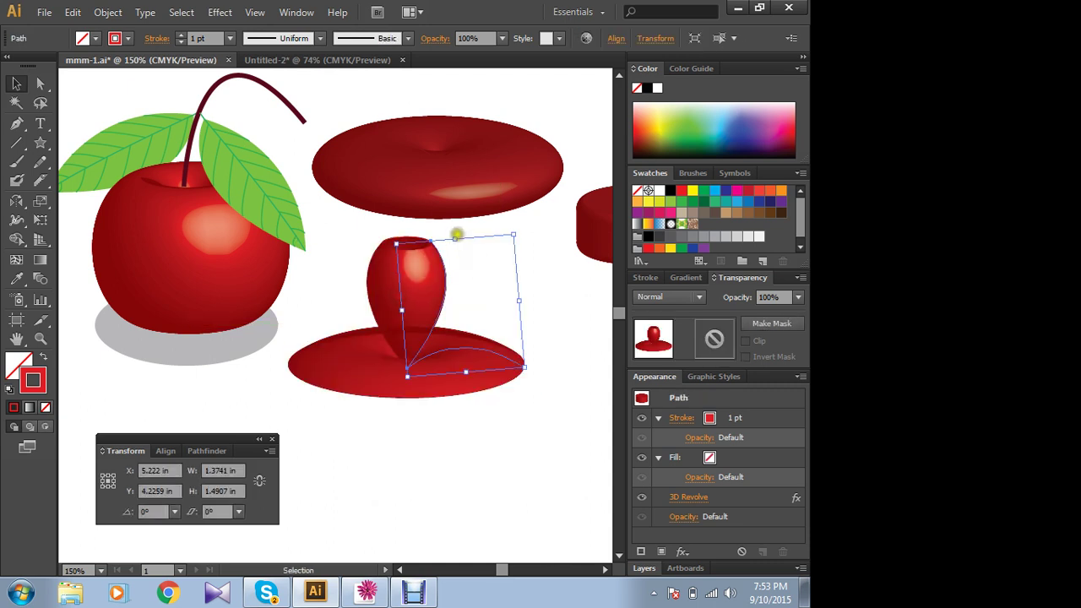
drag(454, 240, 458, 288)
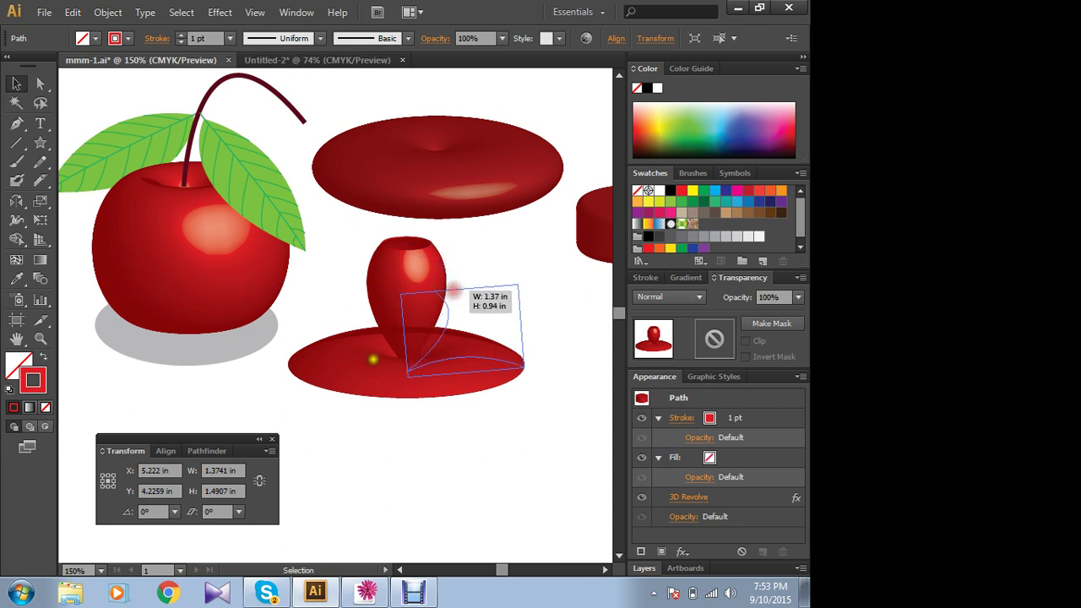
click(427, 477)
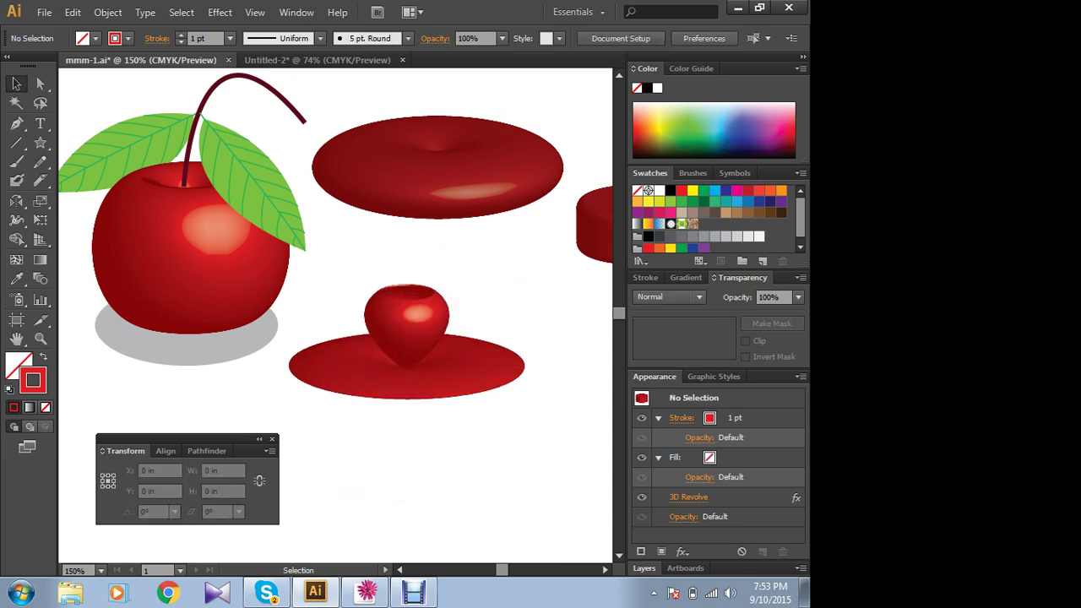
- Rotate the revolved shape into a spinning-top form and move it lower on the artboard
drag(405, 330, 427, 260)
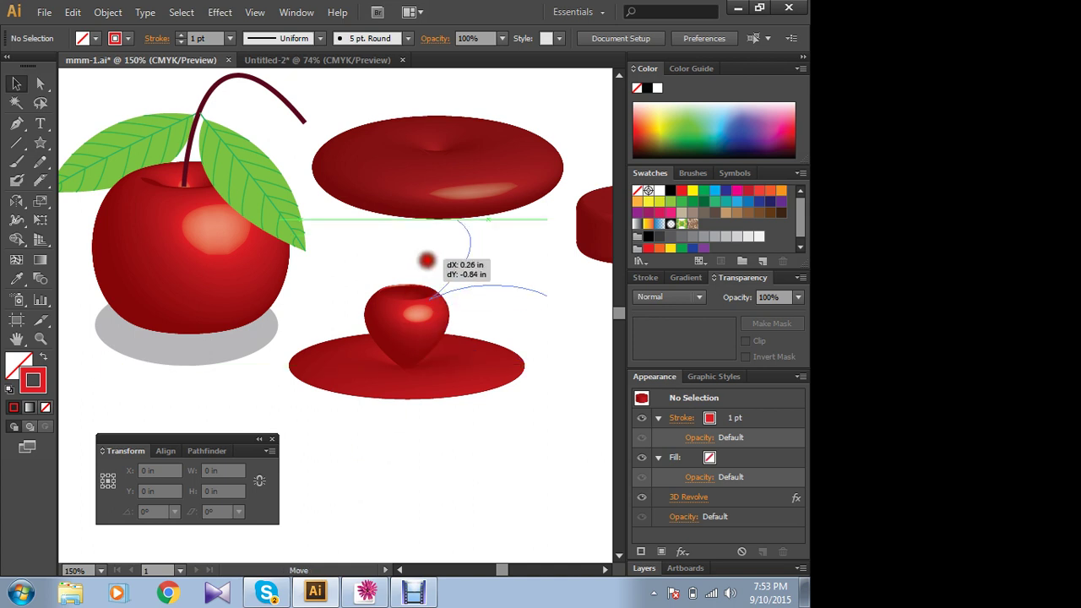
mouse_move(551, 299)
mouse_down()
mouse_move(538, 305)
mouse_move(550, 291)
mouse_up()
click(557, 309)
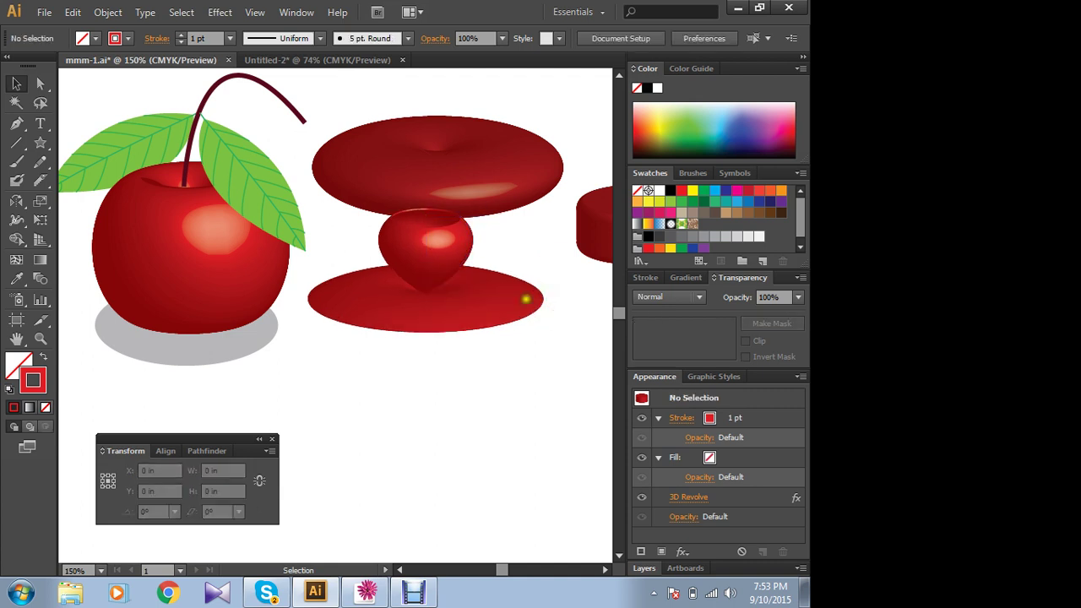
click(526, 299)
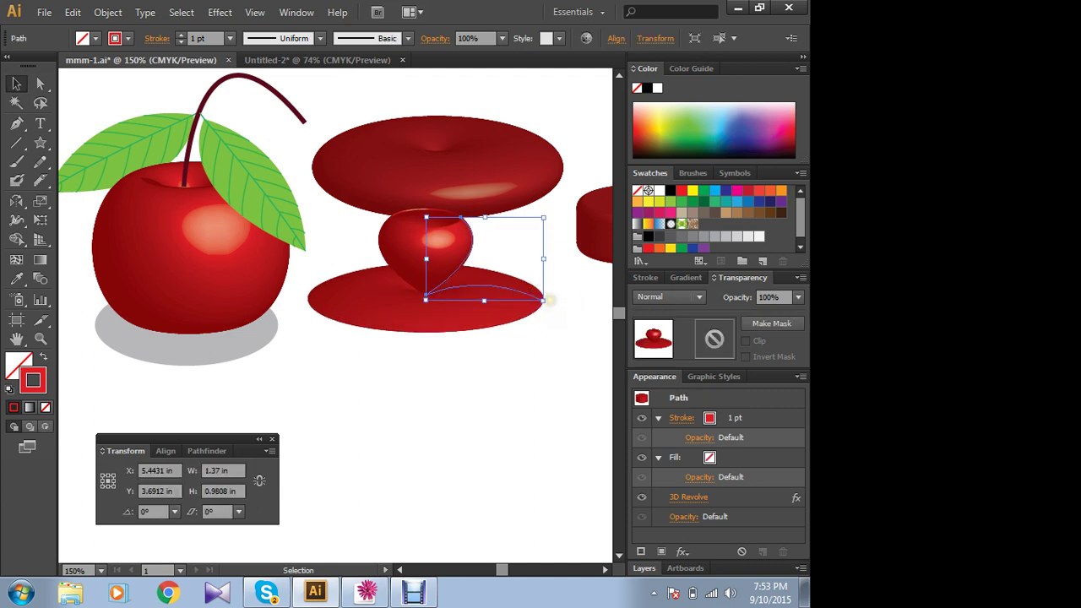
mouse_move(549, 300)
mouse_down()
mouse_move(432, 334)
mouse_move(422, 353)
mouse_up()
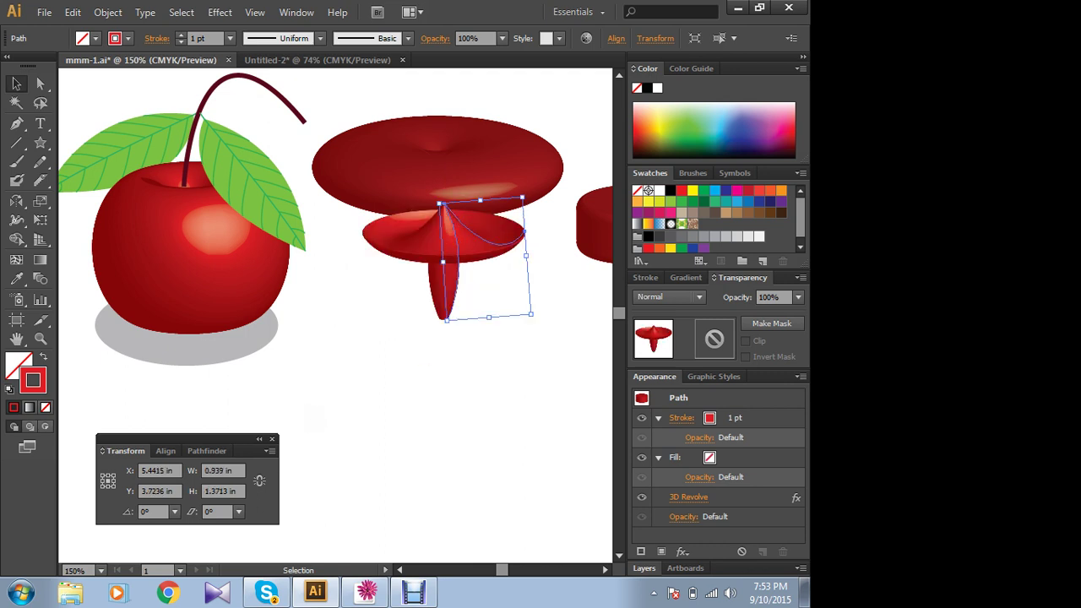
drag(422, 239, 391, 309)
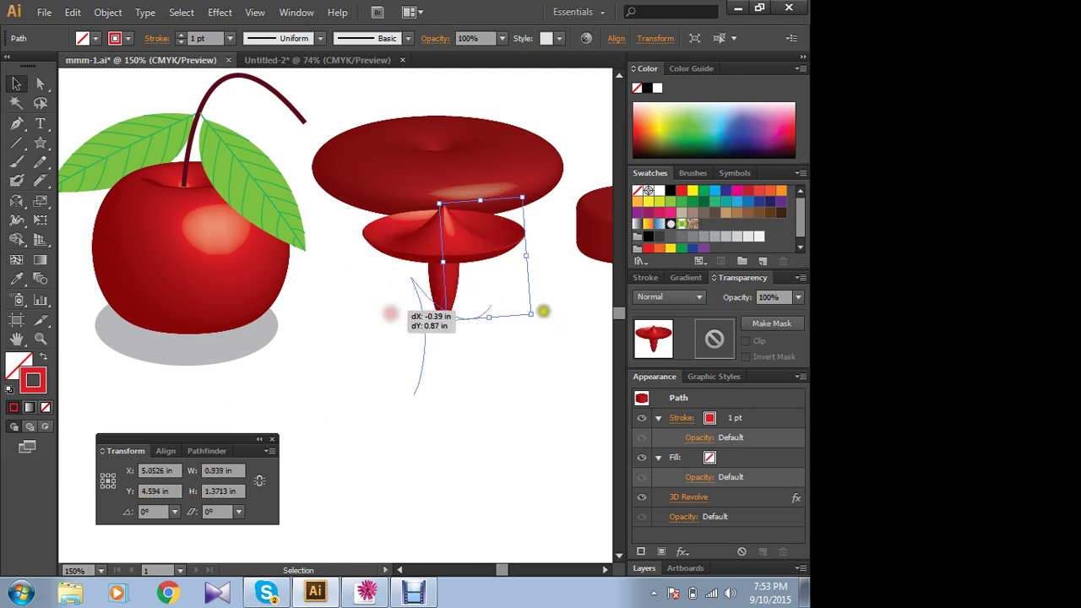
click(543, 311)
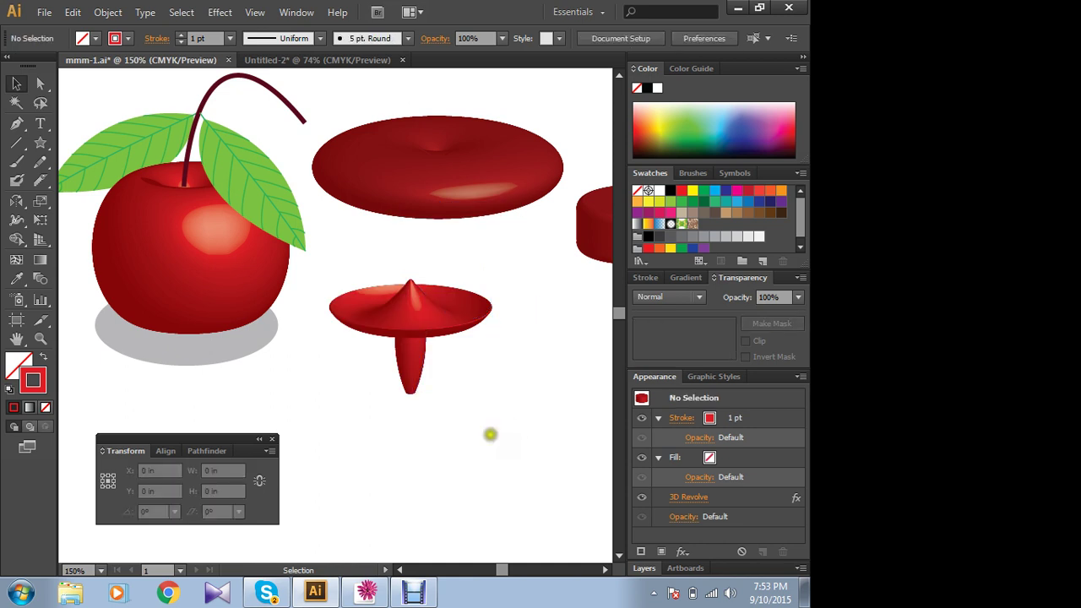